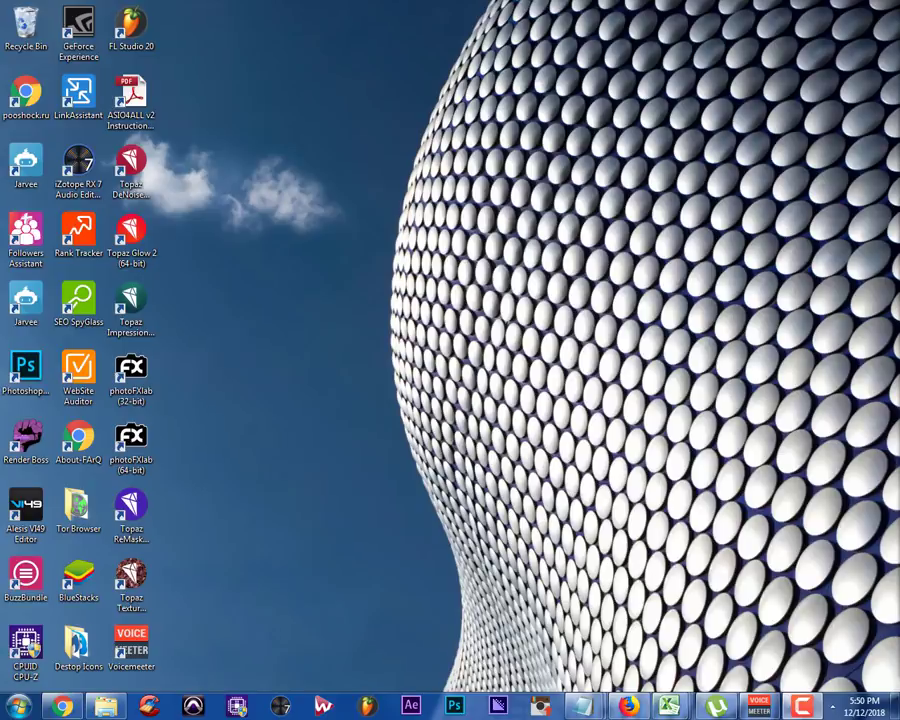
Open Photoshop and create a new document from the recent custom preset of 1280 x 720 px at 300 ppi
left_click(456, 707)
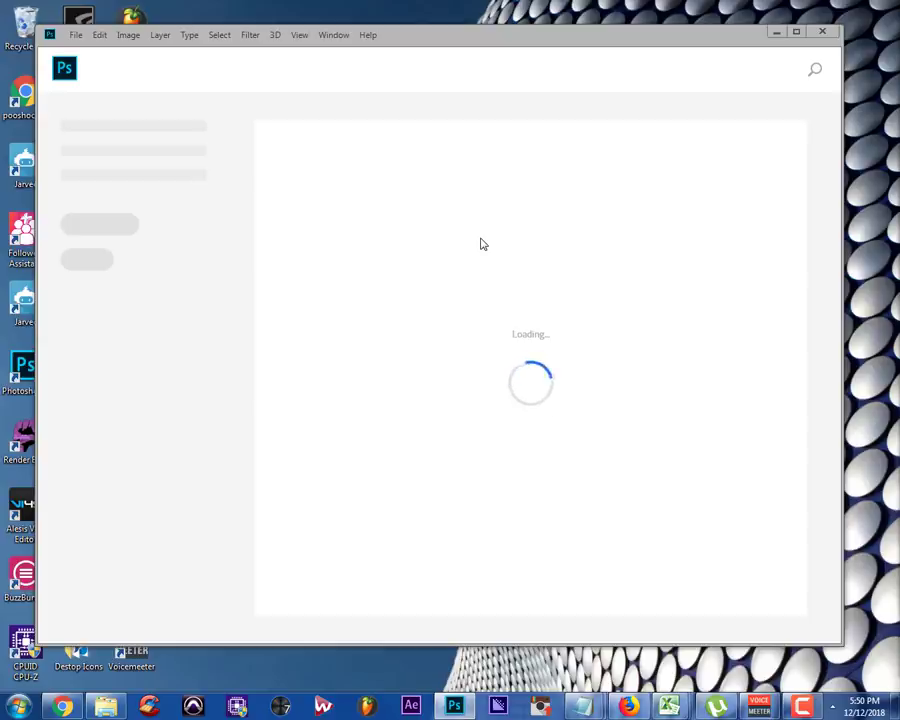
left_click(76, 38)
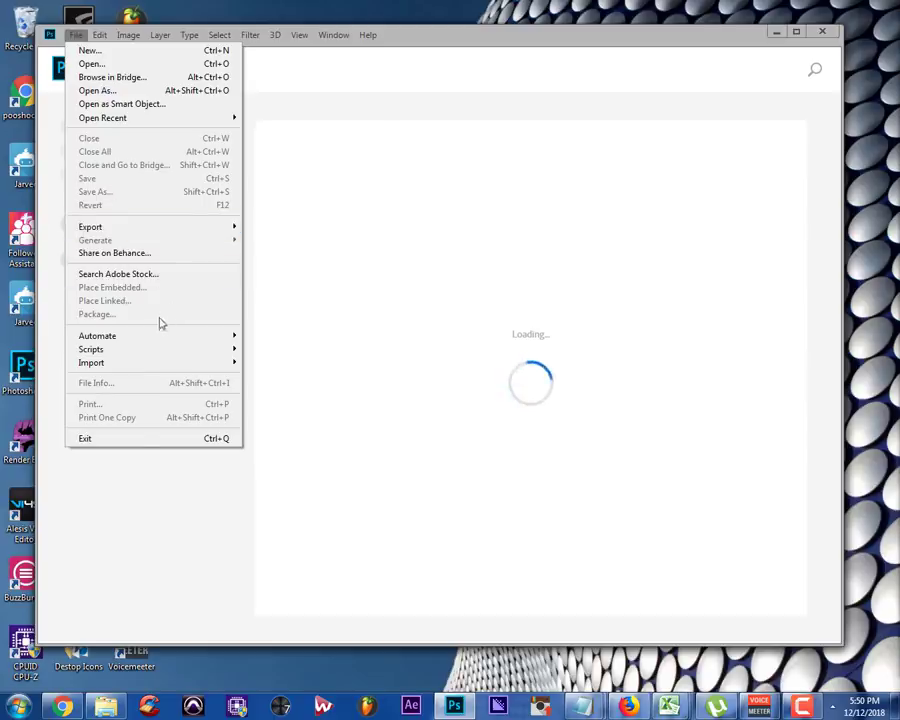
left_click(87, 52)
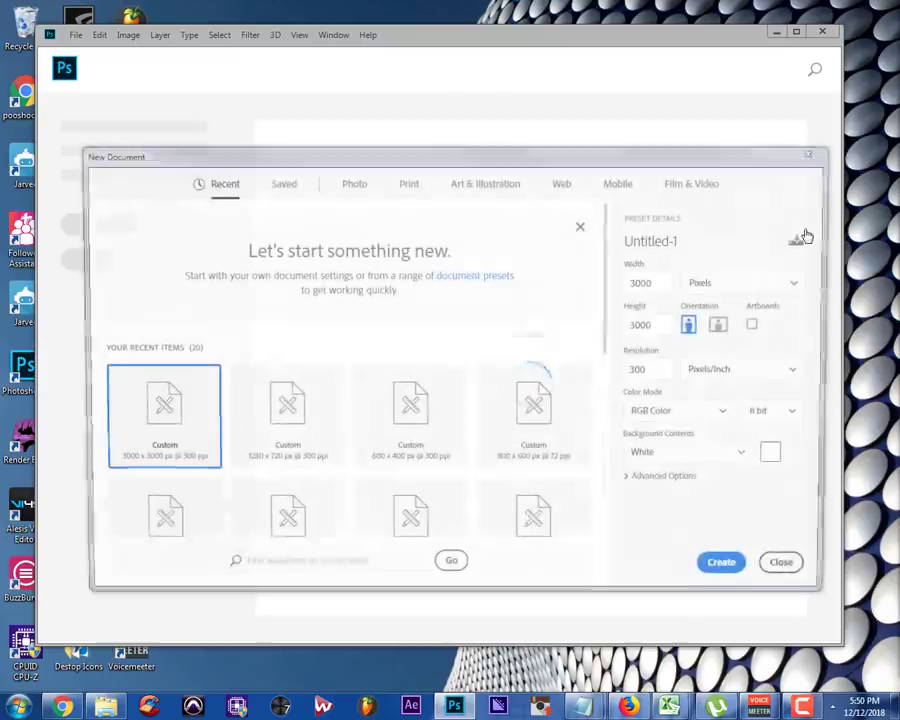
left_click(320, 429)
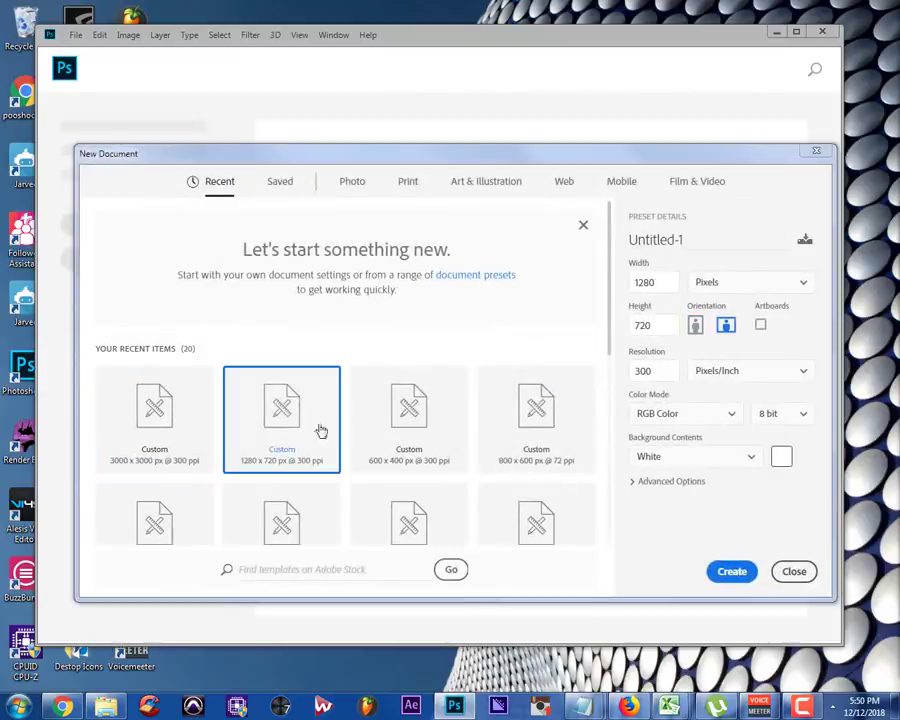
left_click(739, 577)
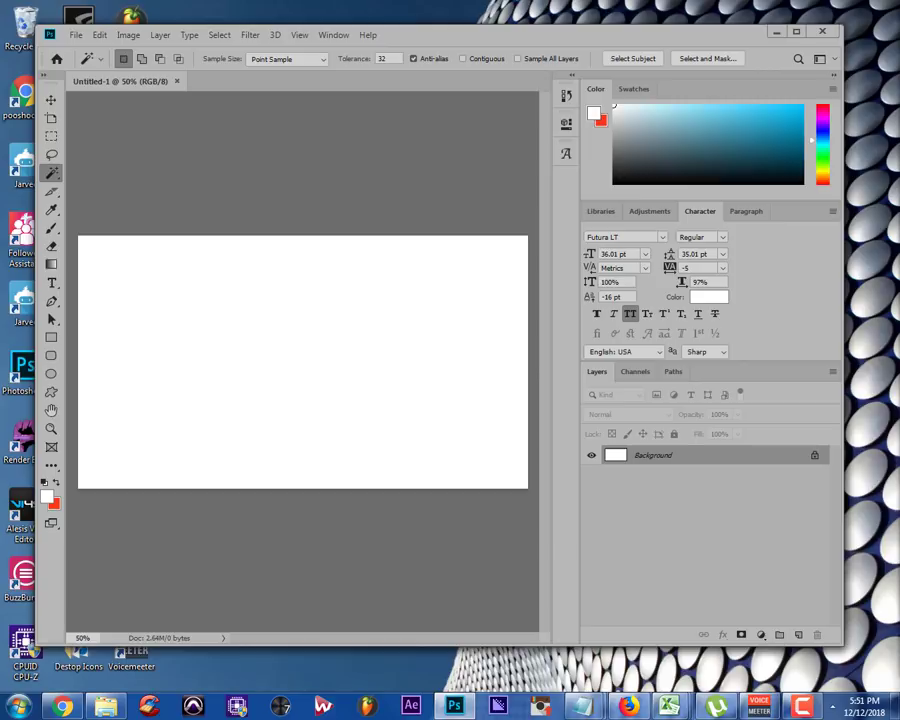
Switch to Chrome and search Google Images for "21 savage toon" in a new tab
key("alt+Tab")
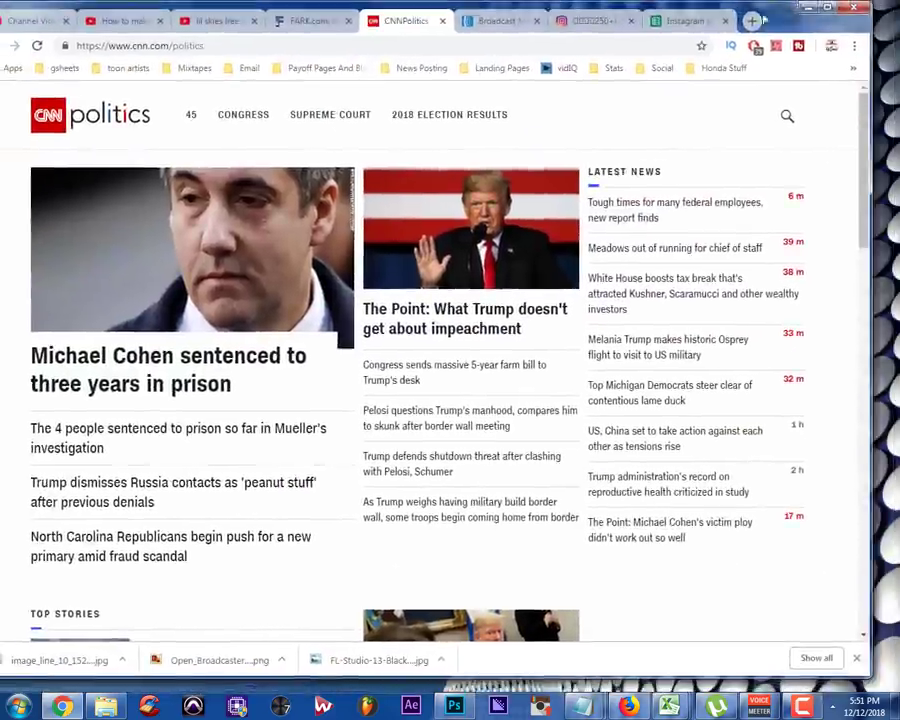
left_click(752, 20)
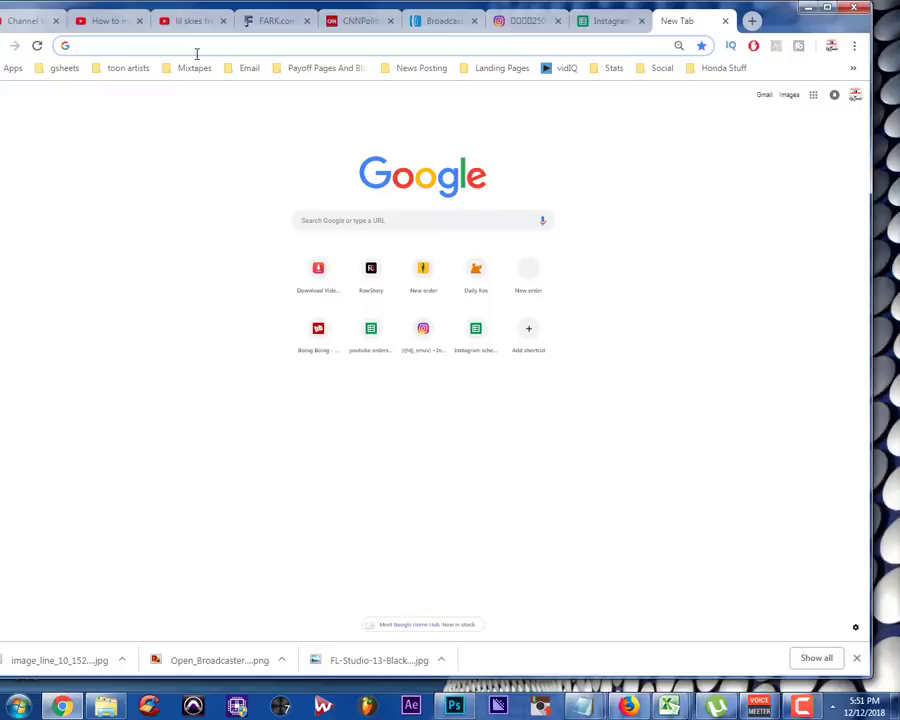
type("21 sa")
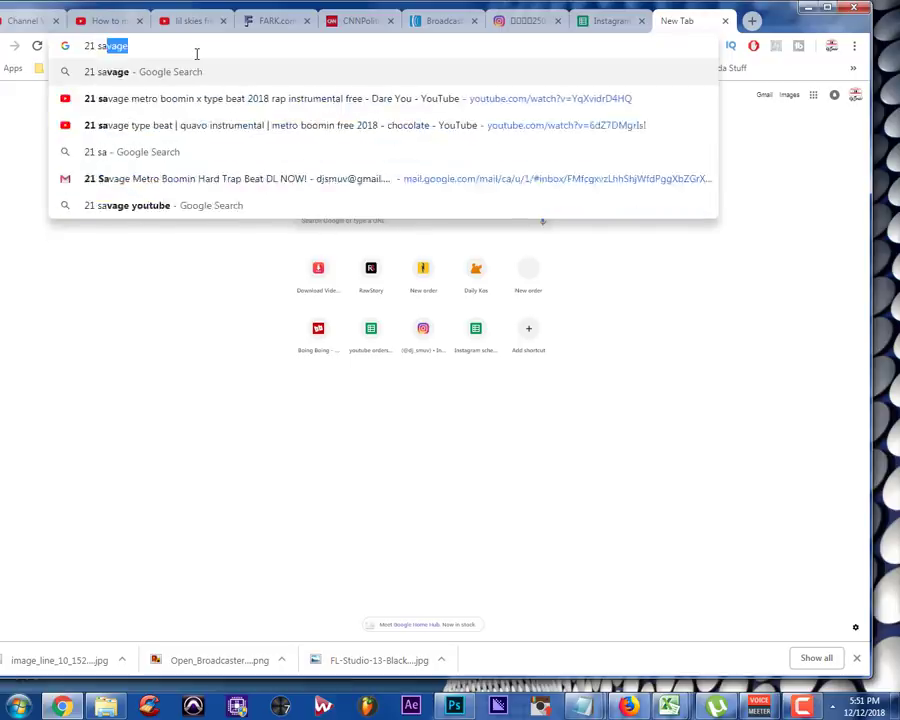
type("vage ")
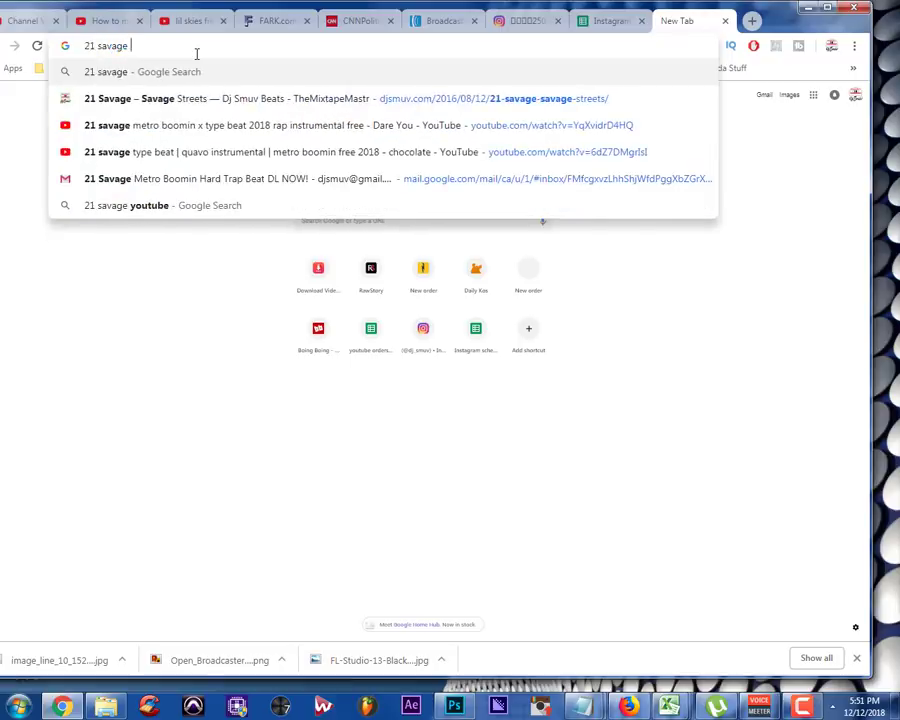
type("toon")
key("Return")
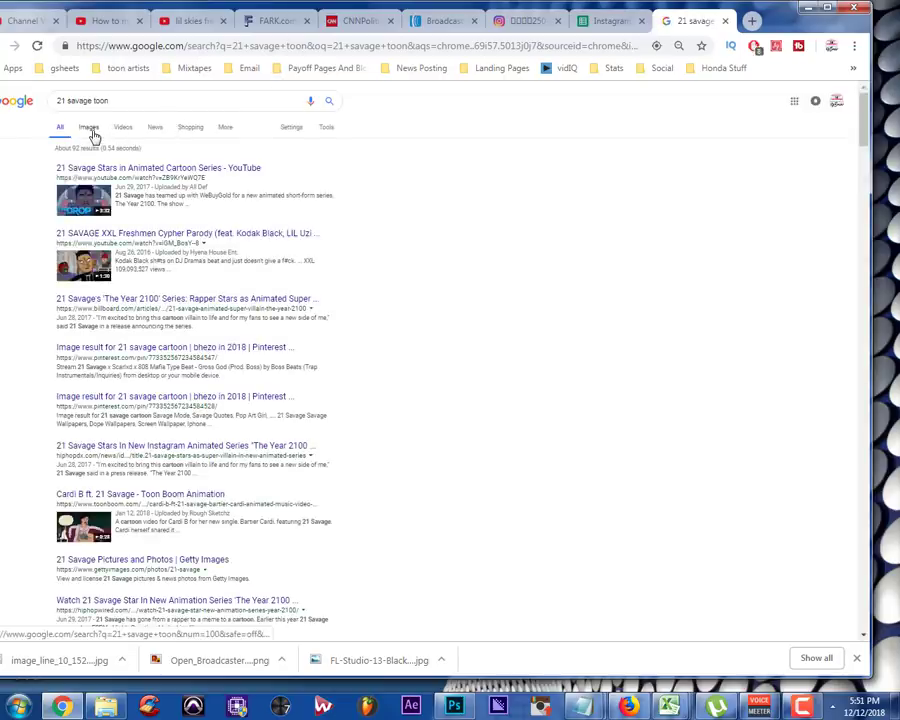
left_click(90, 133)
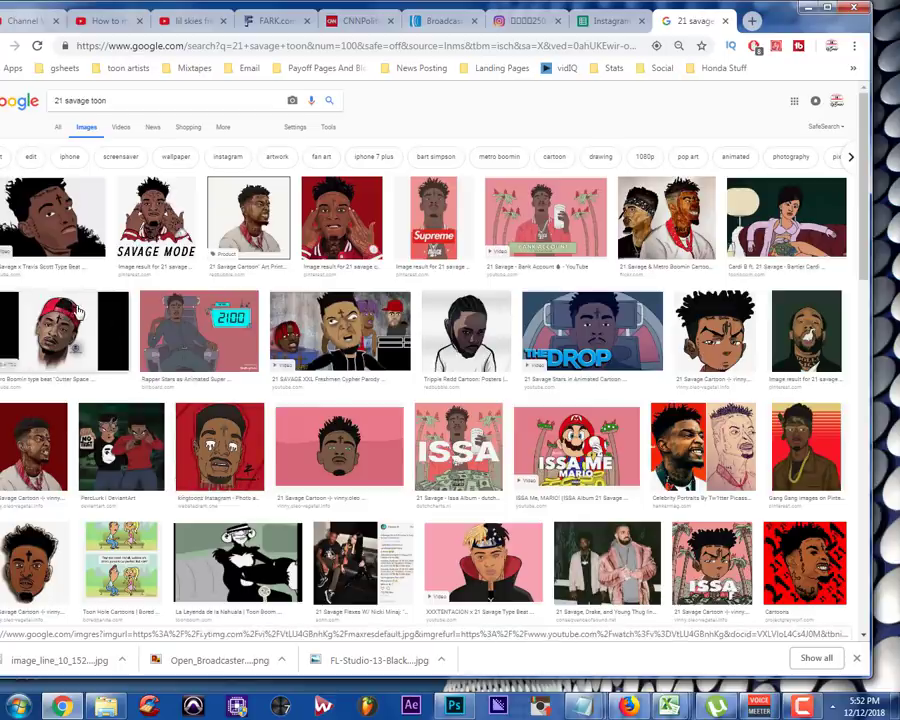
Browse the image results for the frowning cartoon head with spiky black hair and save it as 1113769_med_.png in the Art folder
scroll(363, 372, "down", 5)
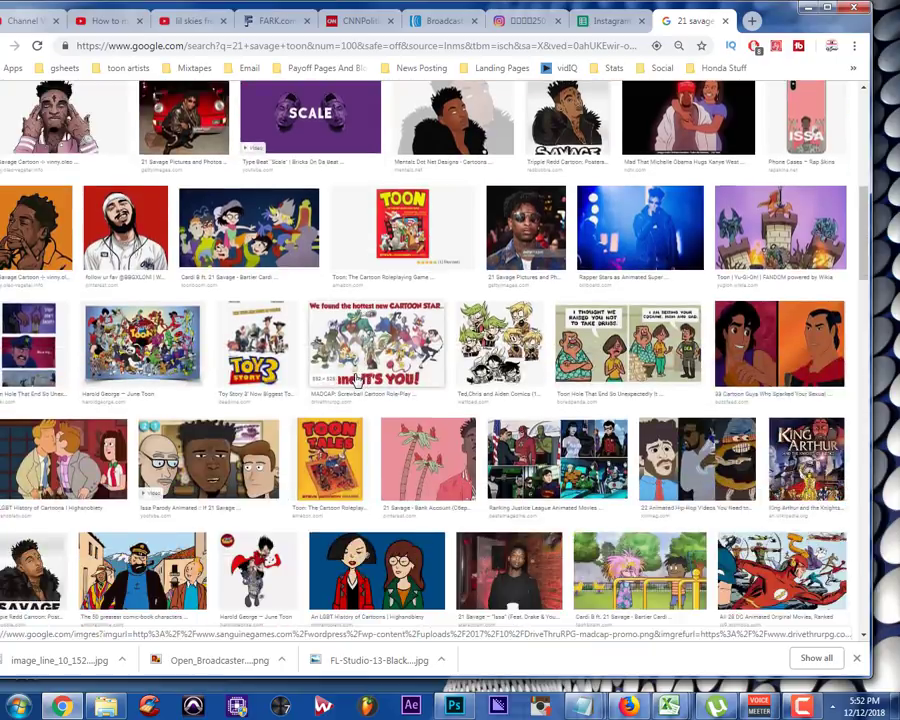
scroll(355, 378, "down", 3)
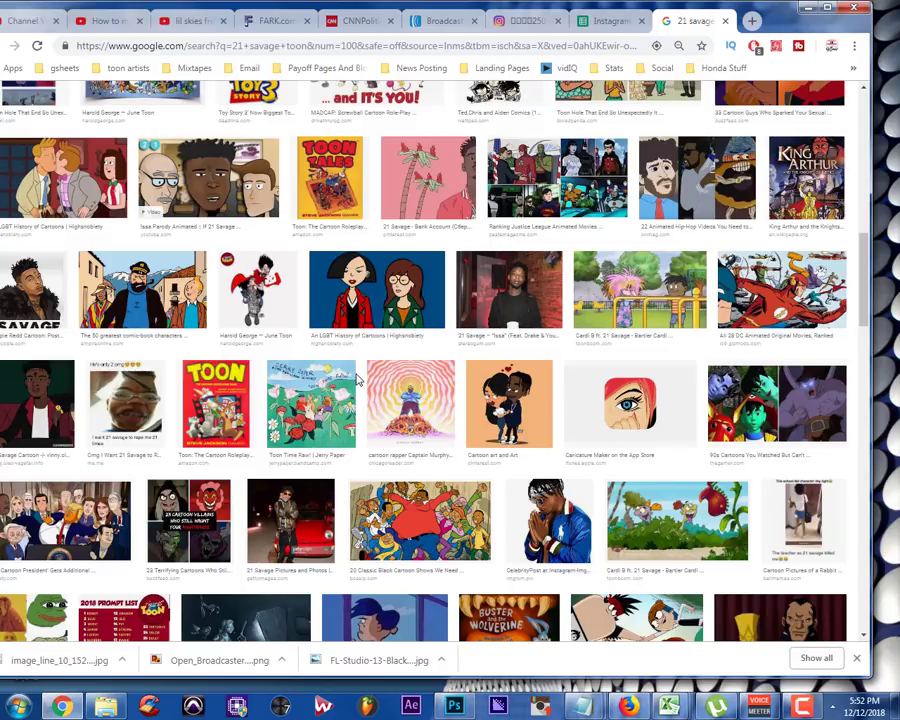
scroll(357, 378, "down", 3)
scroll(359, 382, "down", 2)
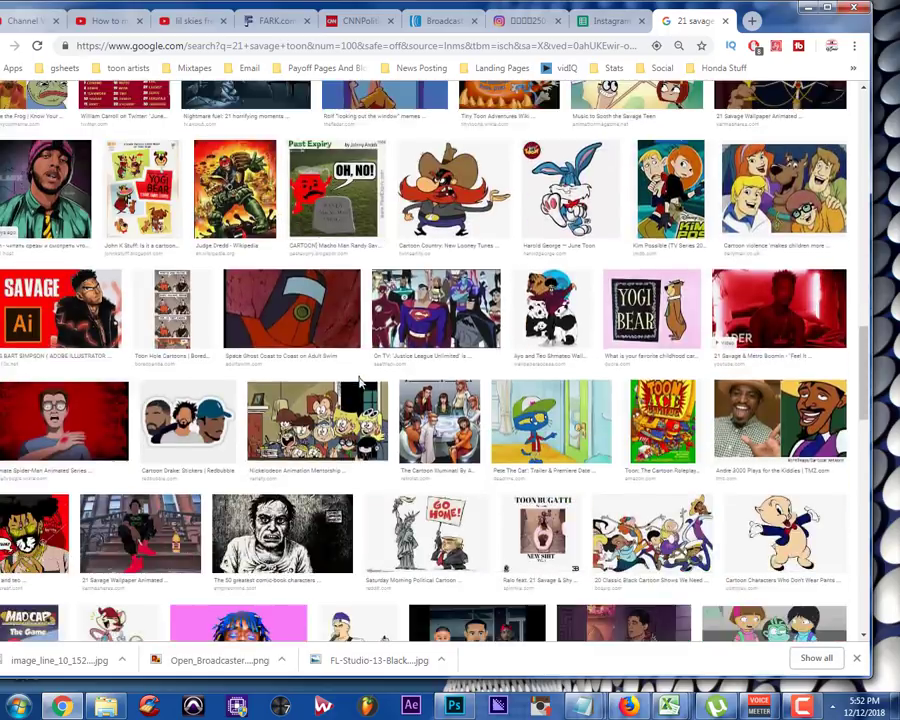
scroll(360, 381, "up", 15)
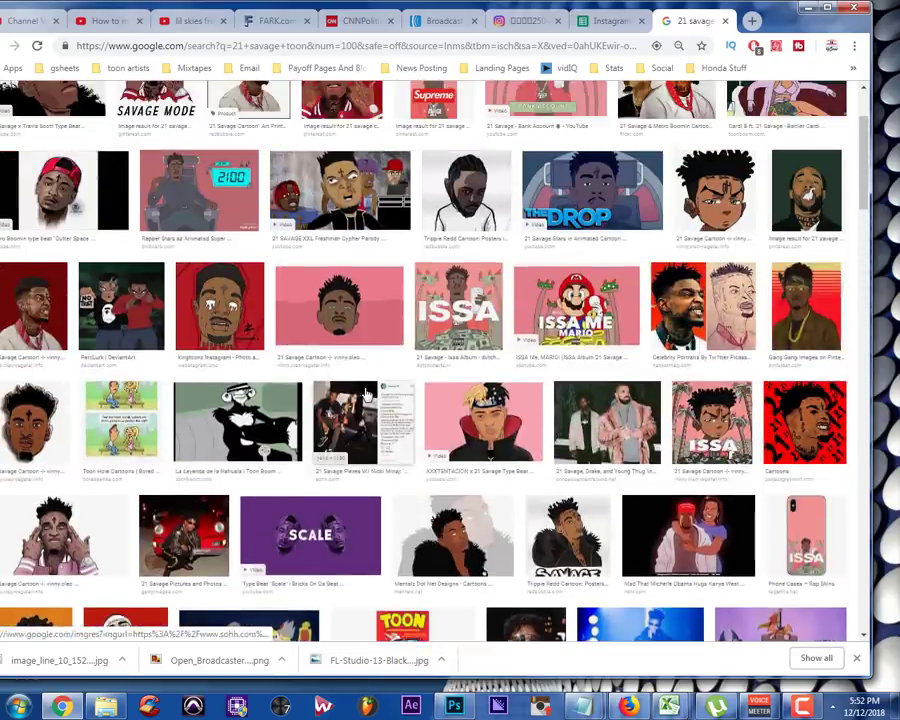
scroll(367, 395, "up", 2)
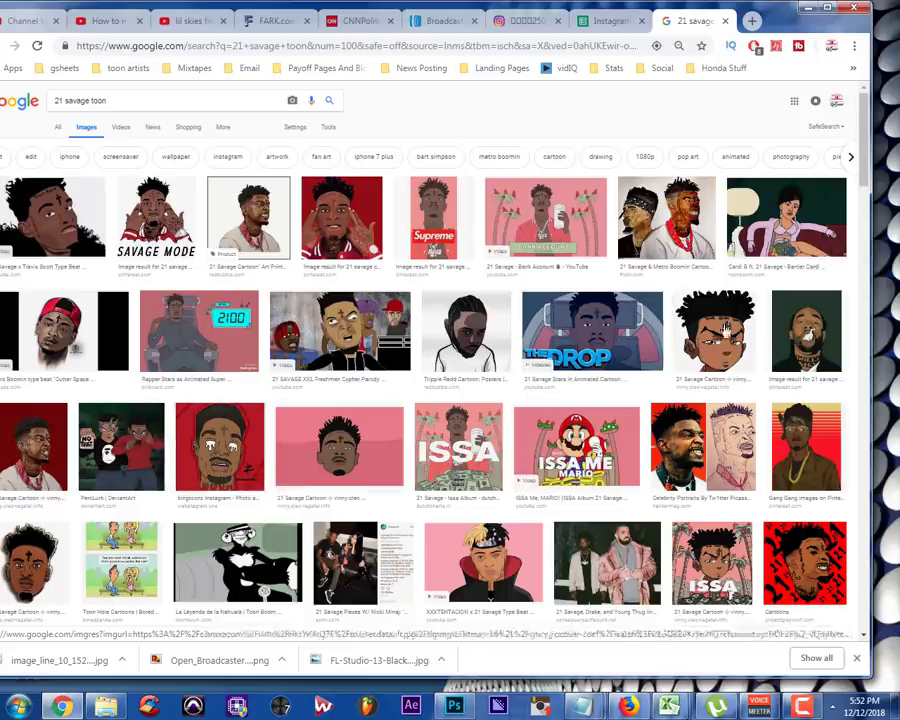
left_click(735, 340)
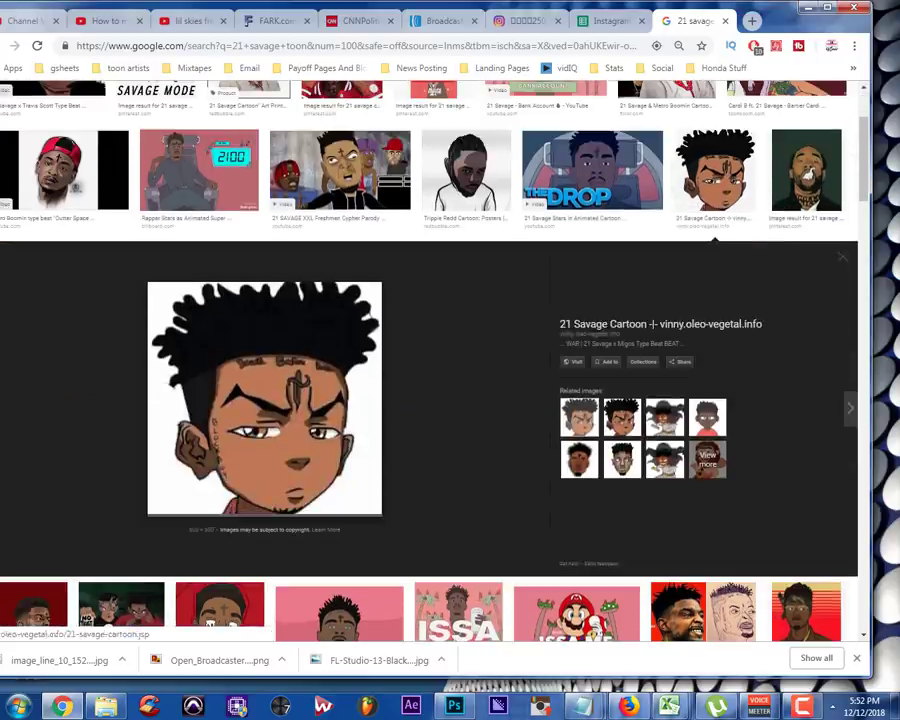
right_click(256, 443)
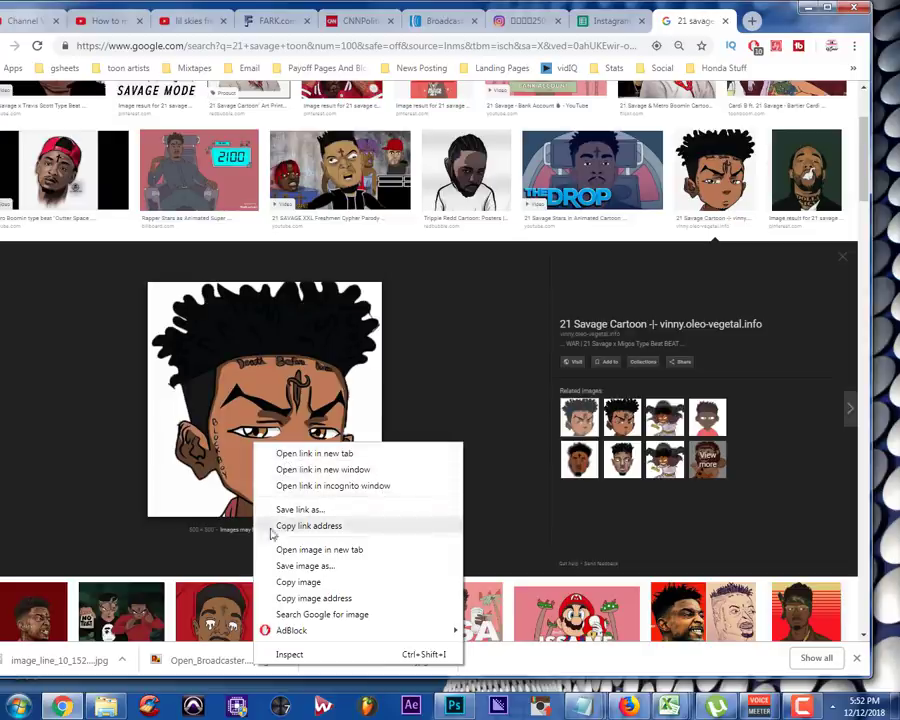
left_click(305, 566)
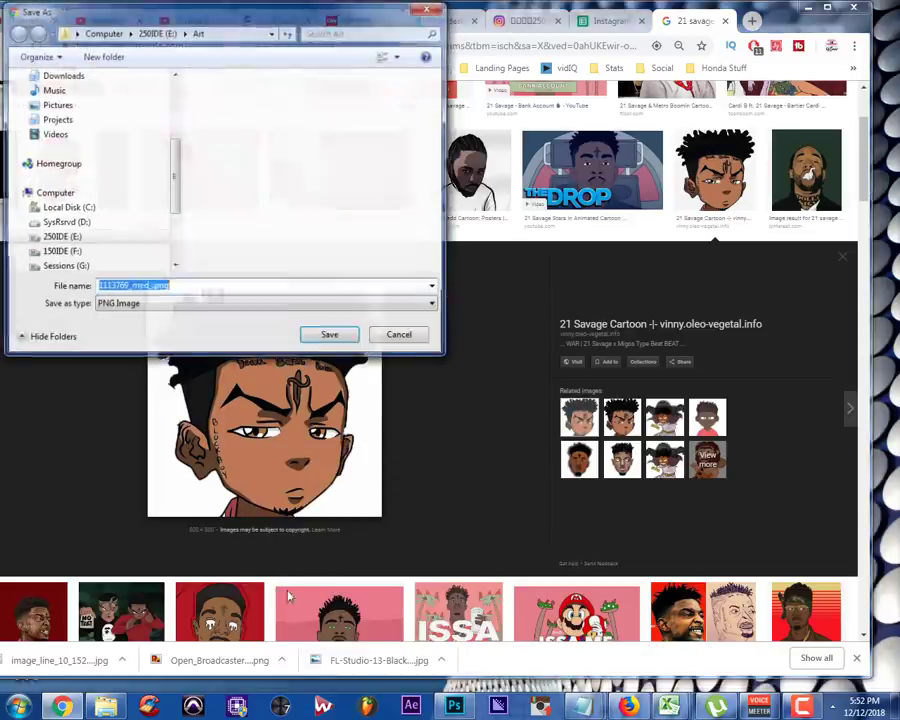
left_click(327, 338)
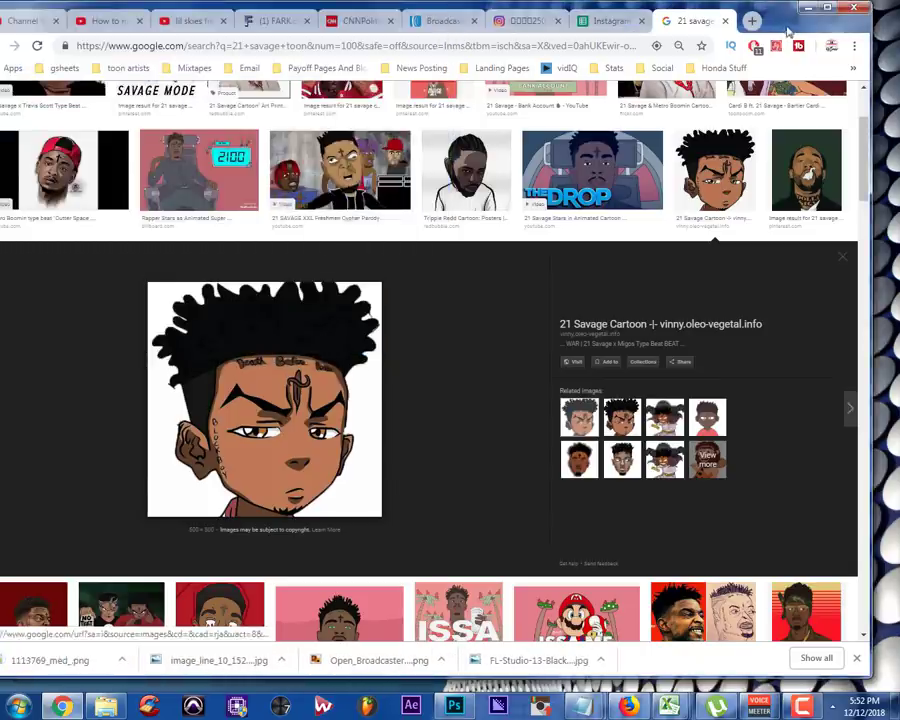
Switch back to Photoshop and place the saved cartoon image in the centre of the blank document at its fitted size
left_click_drag(550, 14, 760, 68)
left_click_drag(680, 68, 899, 80)
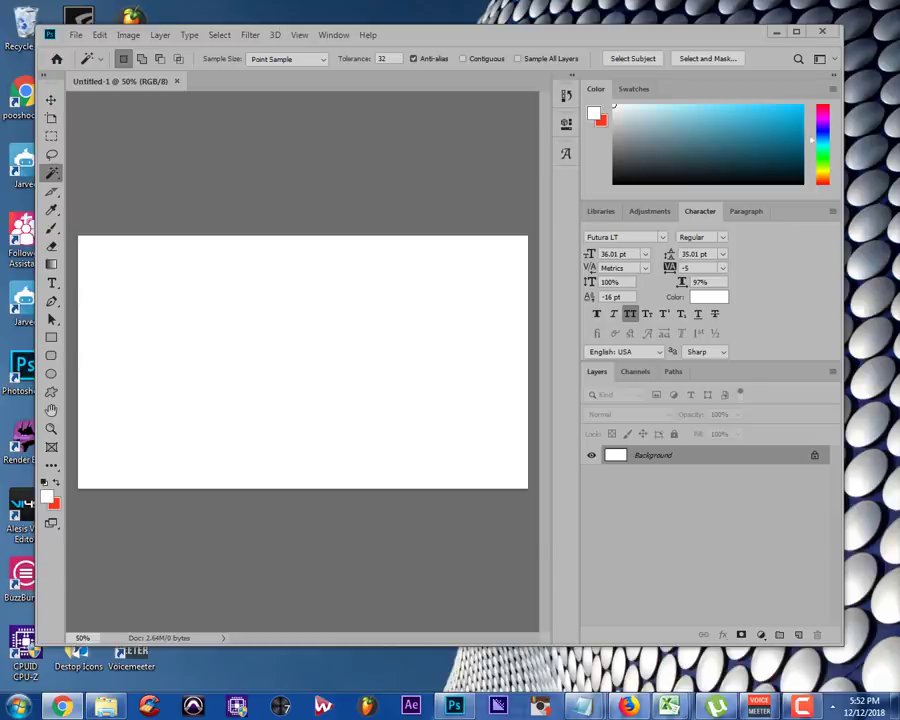
left_click_drag(899, 80, 273, 386)
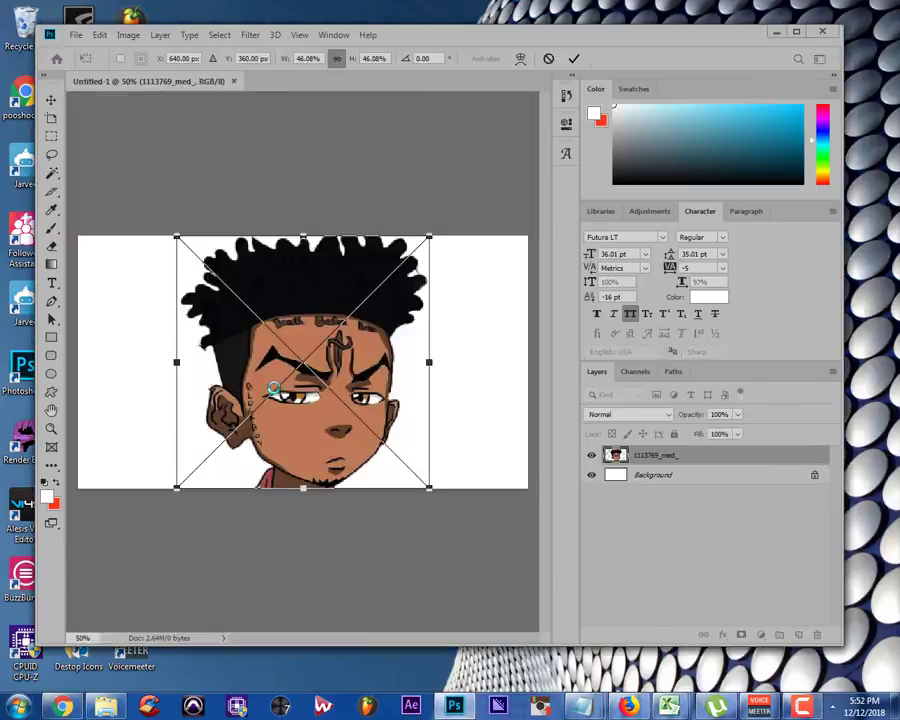
key("Return")
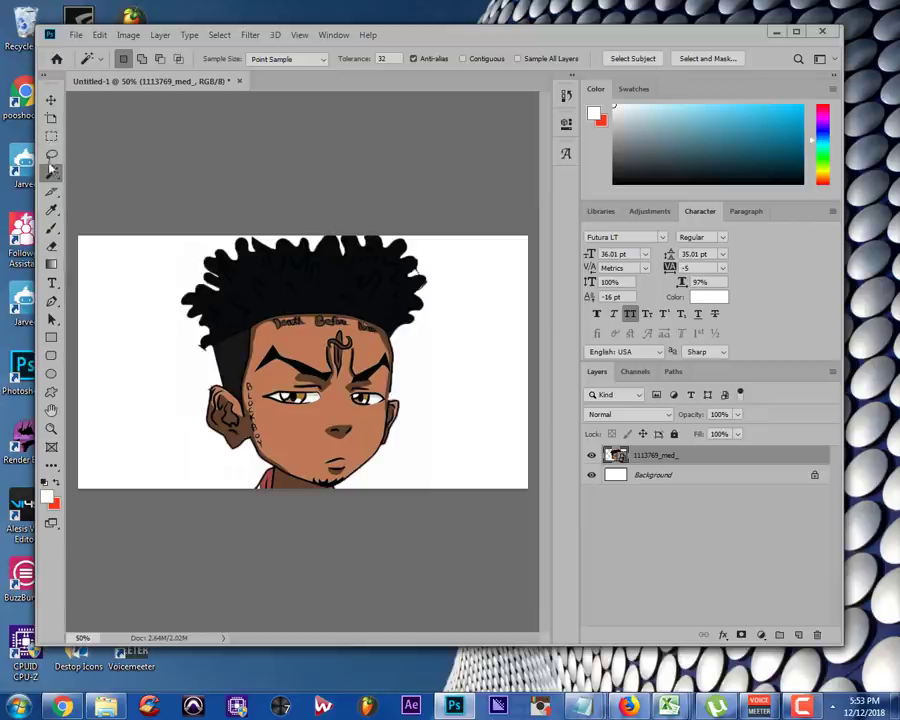
Select all the white around the cartoon head with the Magic Wand, limited to contiguous areas so the eyes stay unselected
right_click(52, 174)
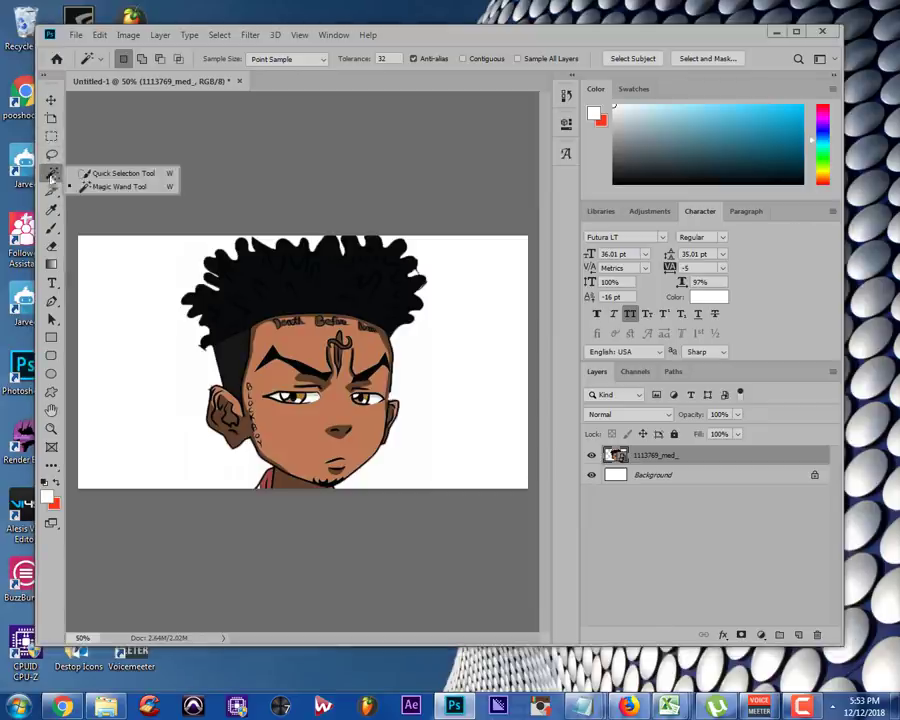
left_click(108, 186)
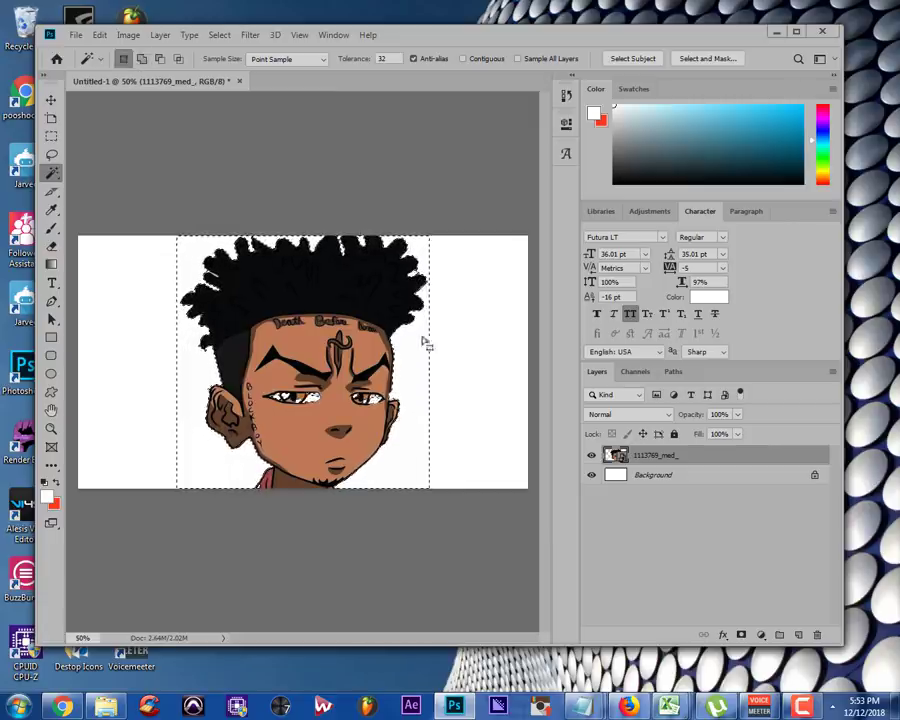
scroll(424, 335, "up", 5)
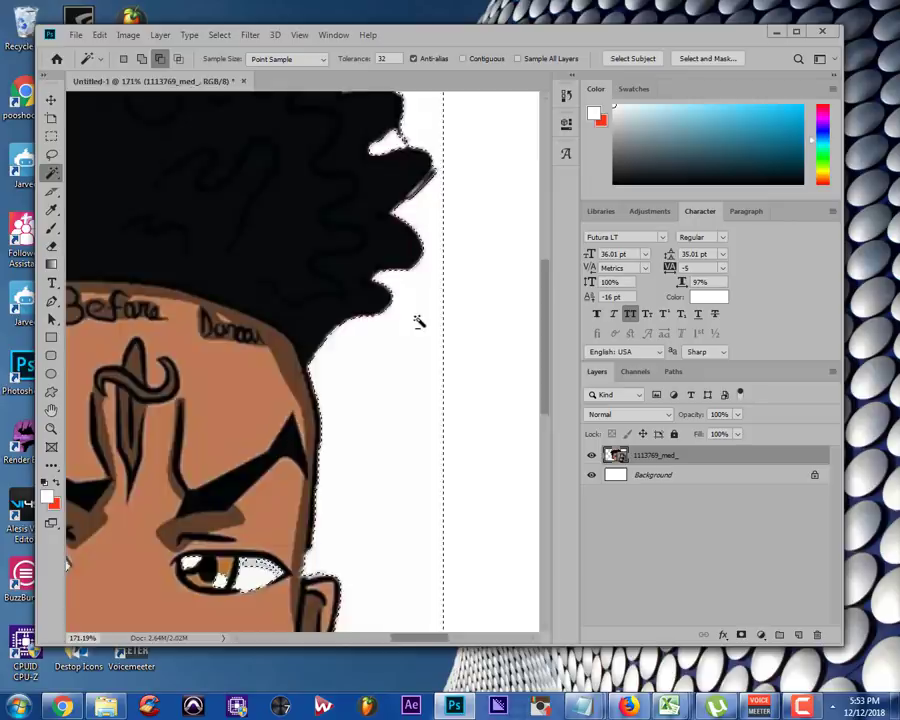
scroll(419, 321, "down", 4)
scroll(419, 321, "down", 1)
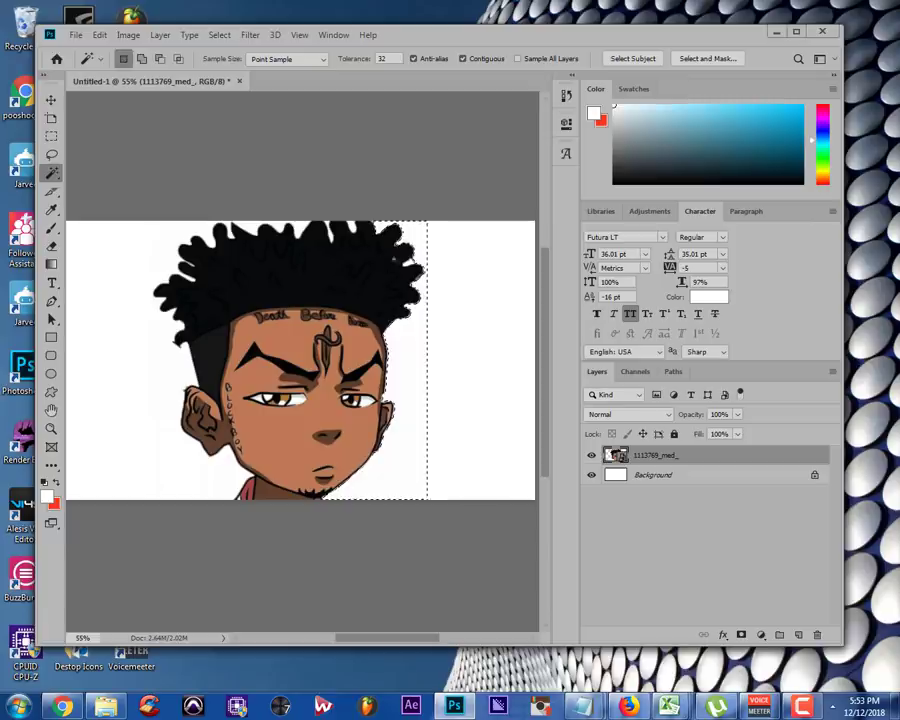
key("shift")
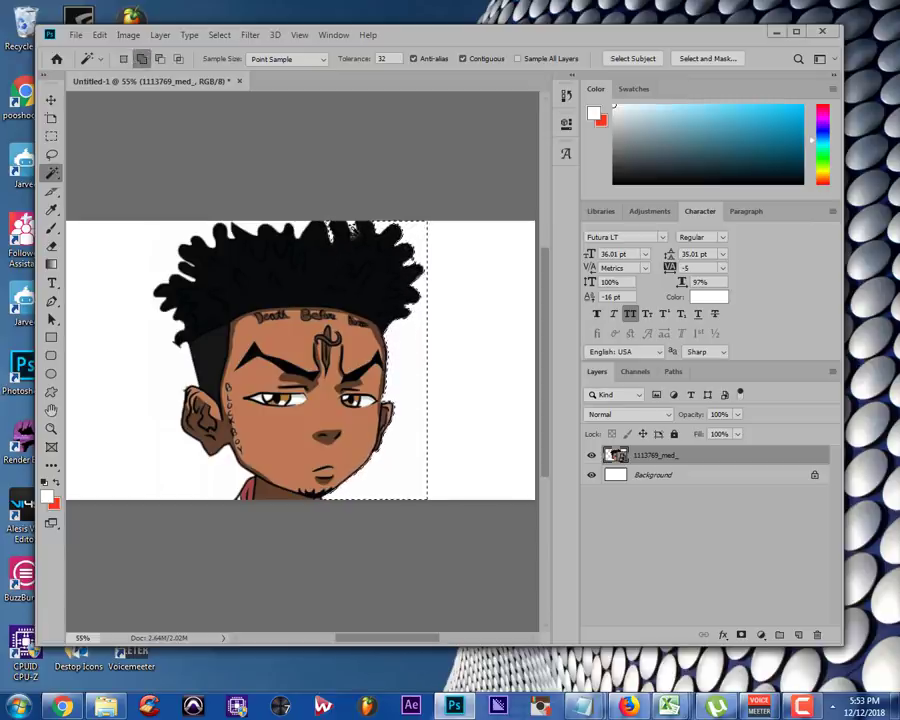
left_click(199, 289)
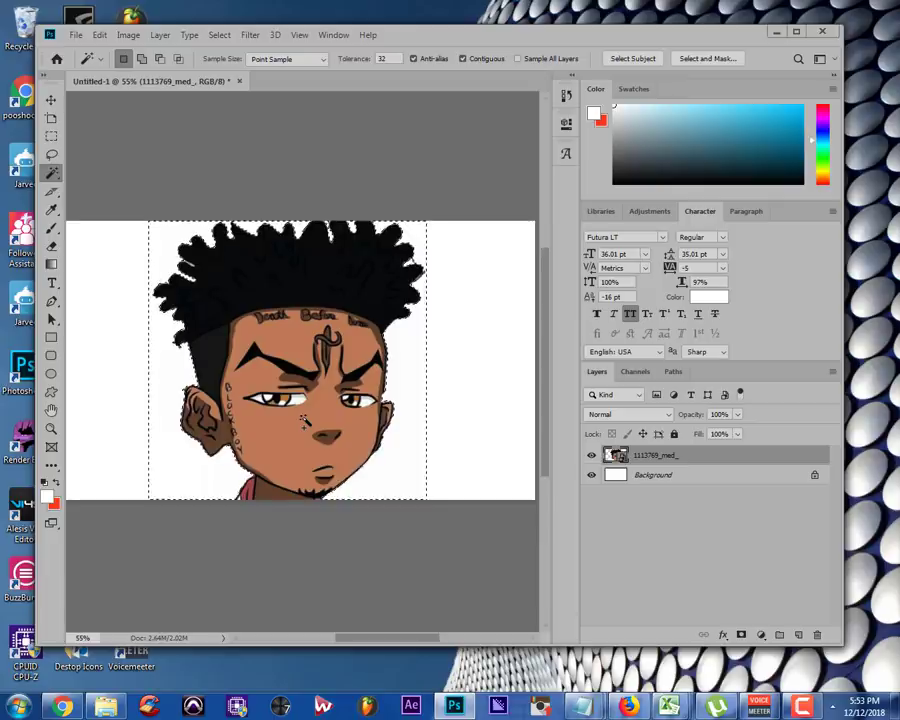
Invert the selection to copy the cartoon head onto its own layer, and hide the original 1113769_med_ layer
key("ctrl+shift+i")
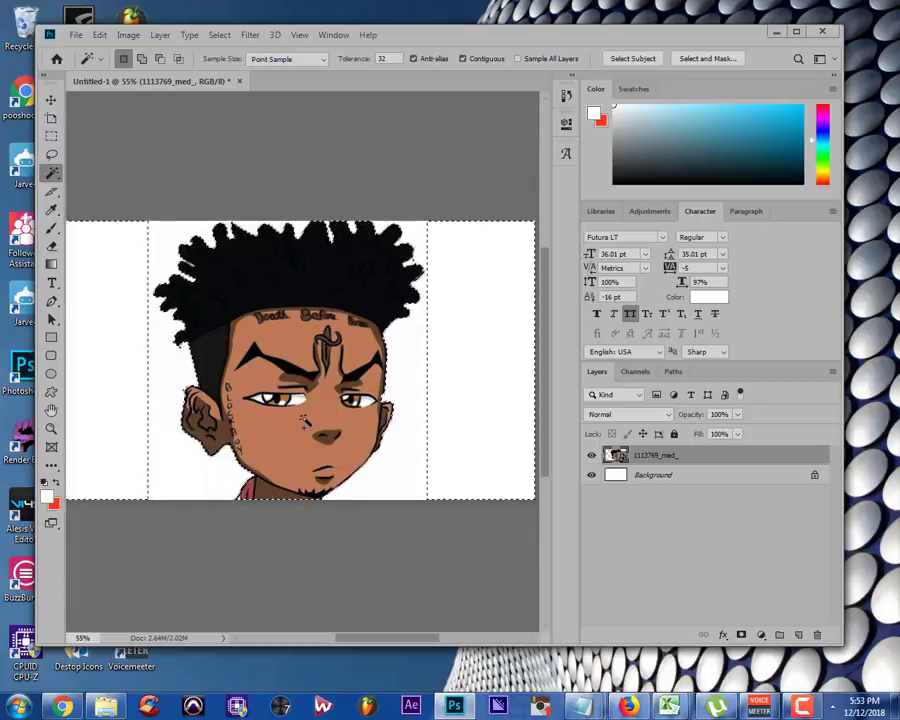
key("ctrl+j")
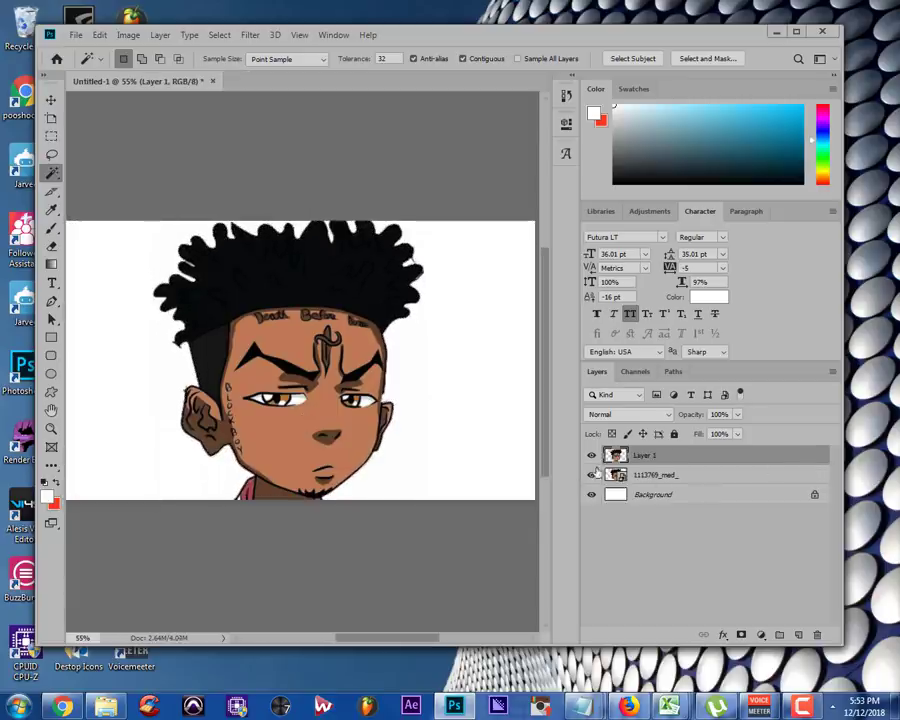
left_click(591, 474)
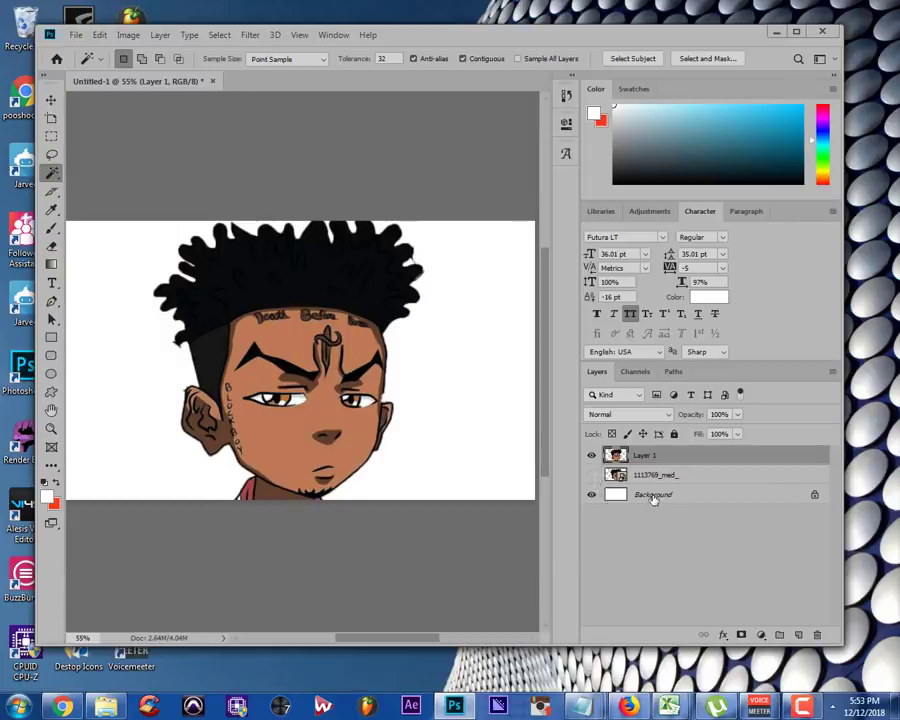
Swap the foreground and background colours and fill the Background layer with the red foreground colour
left_click(645, 498)
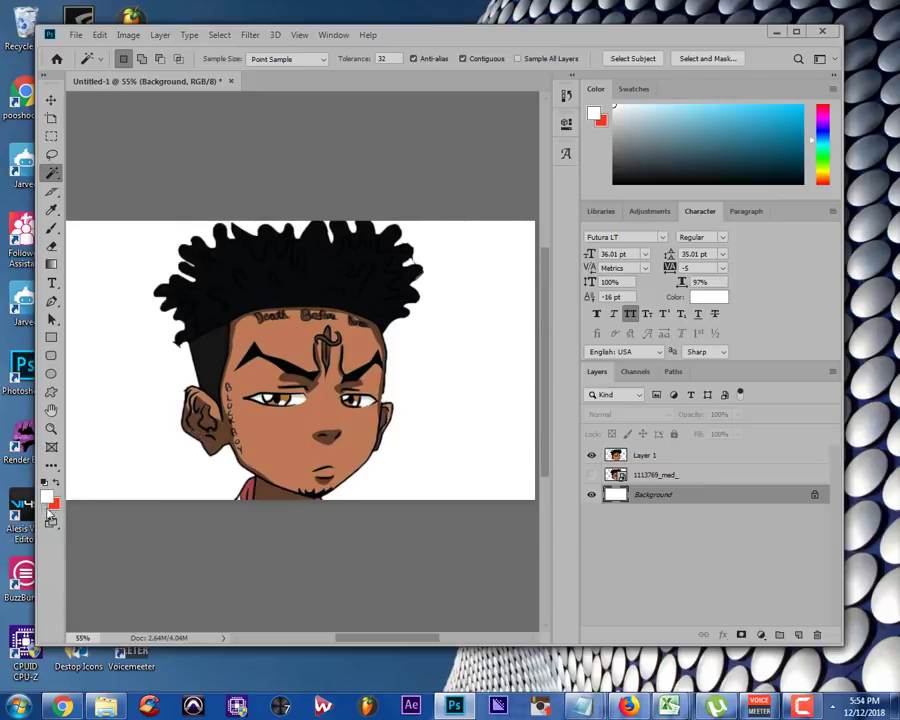
key("x")
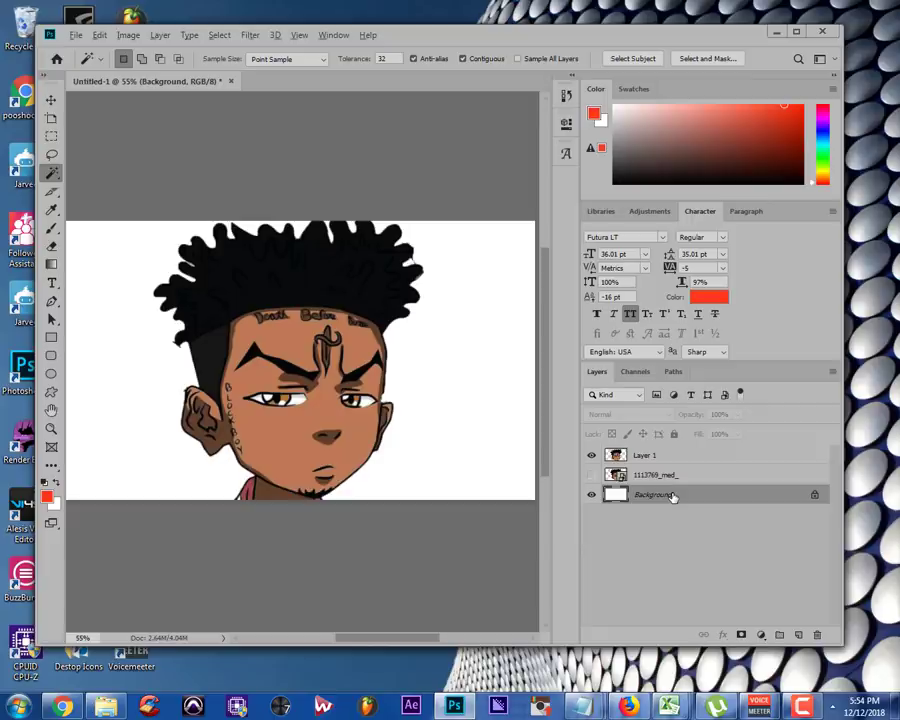
key("alt+BackSpace")
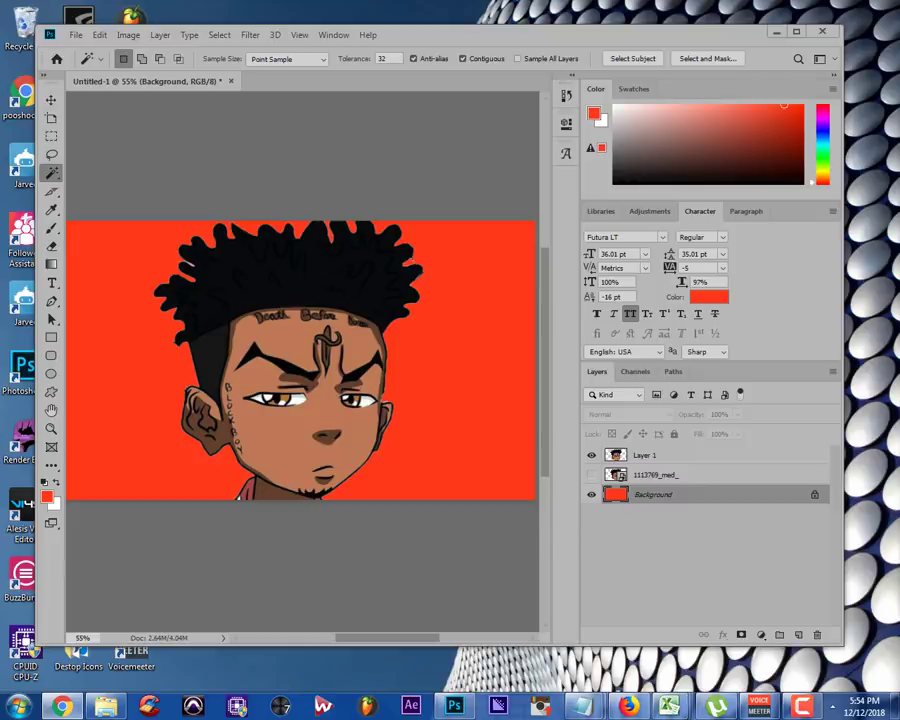
Switch to Chrome and replace the image search for 21 savage toon with a search for toon mansion
key("alt+Tab")
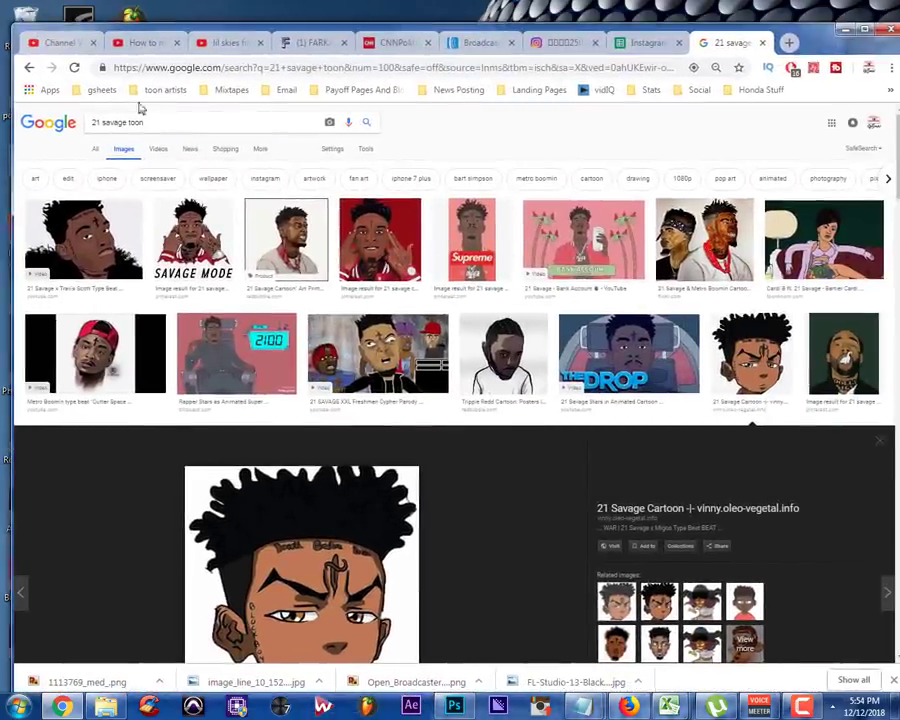
left_click(156, 124)
triple_click(156, 124)
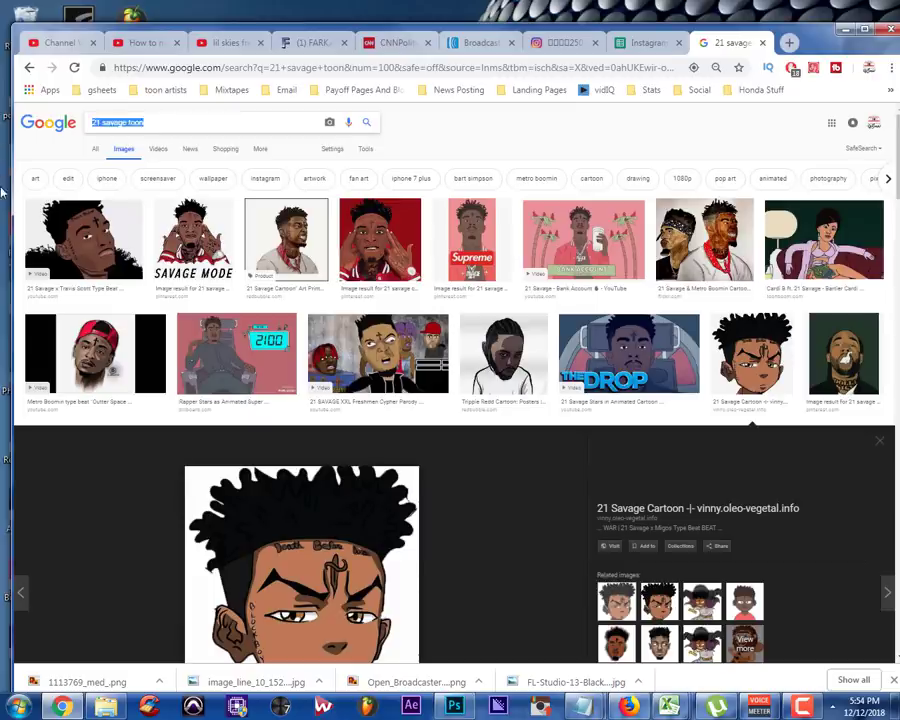
type("toon ")
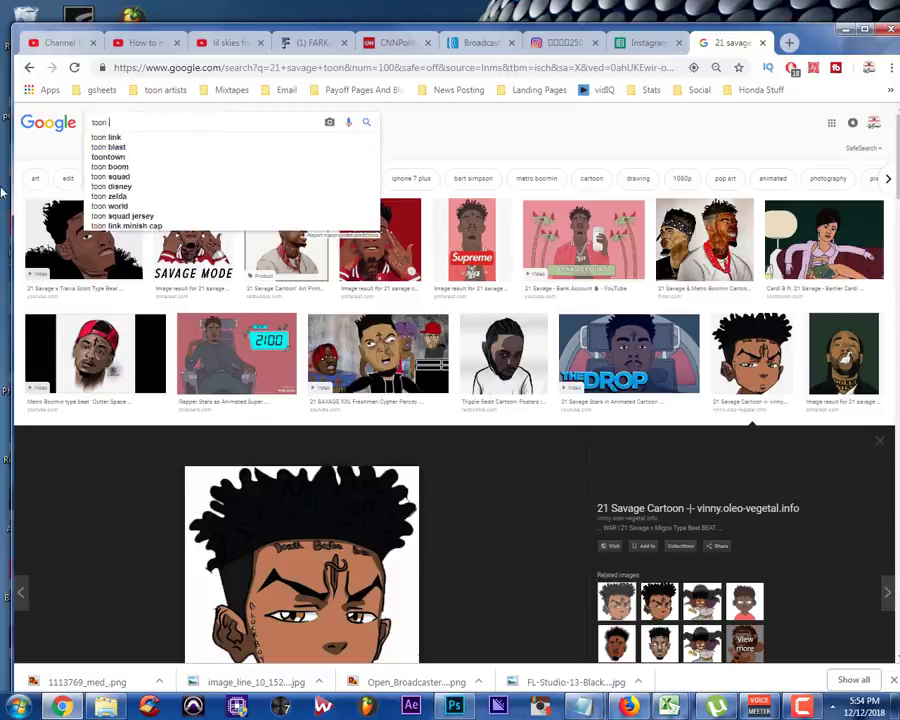
type("mansion")
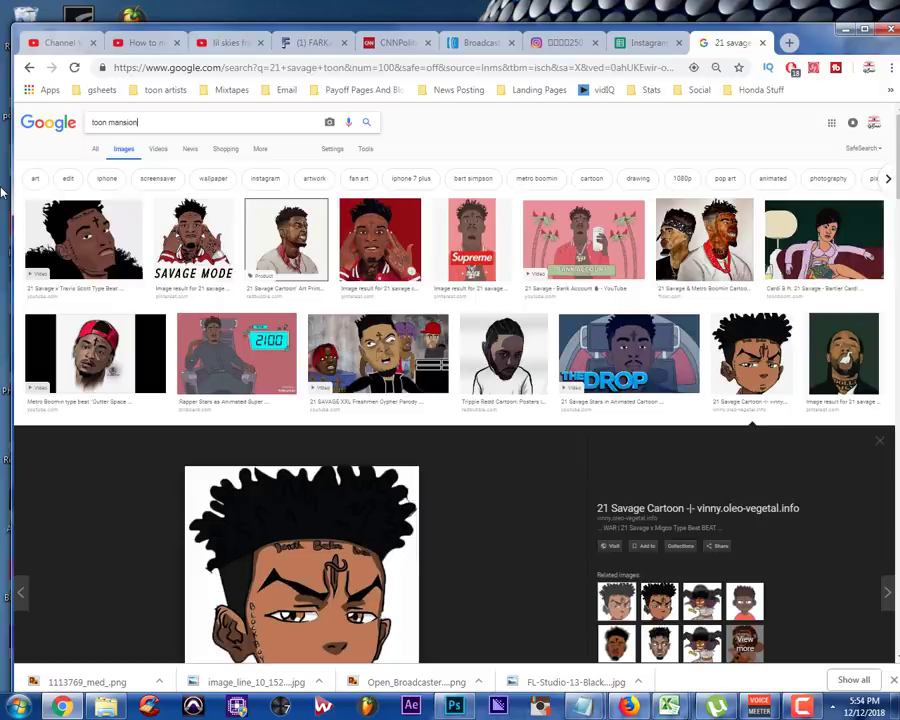
key("Return")
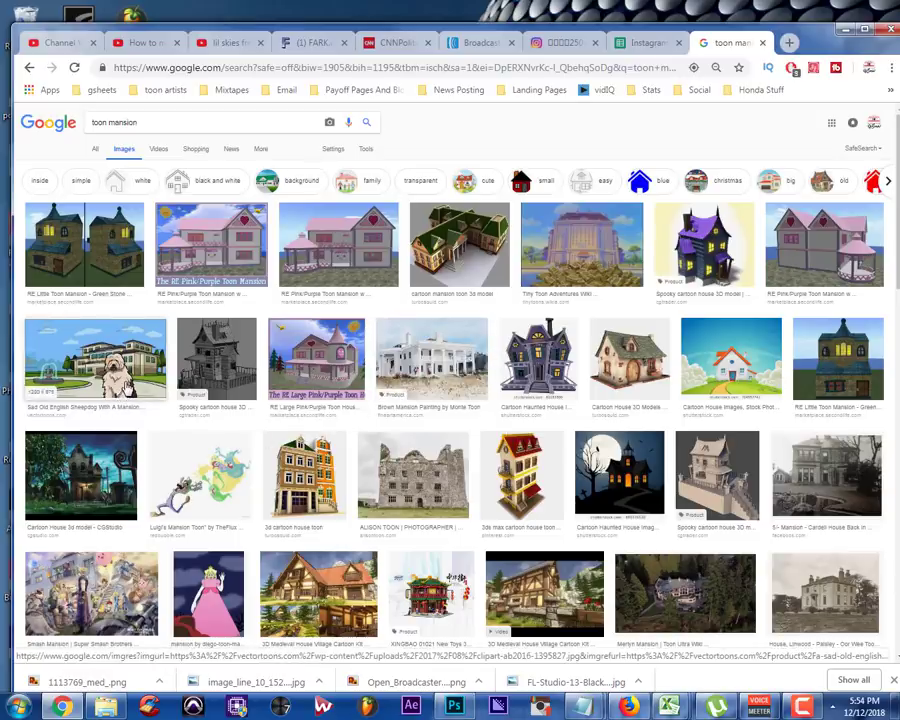
Preview the sheepdog-and-mansion picture and look through the toon mansion results for a suitable cartoon house
left_click(110, 370)
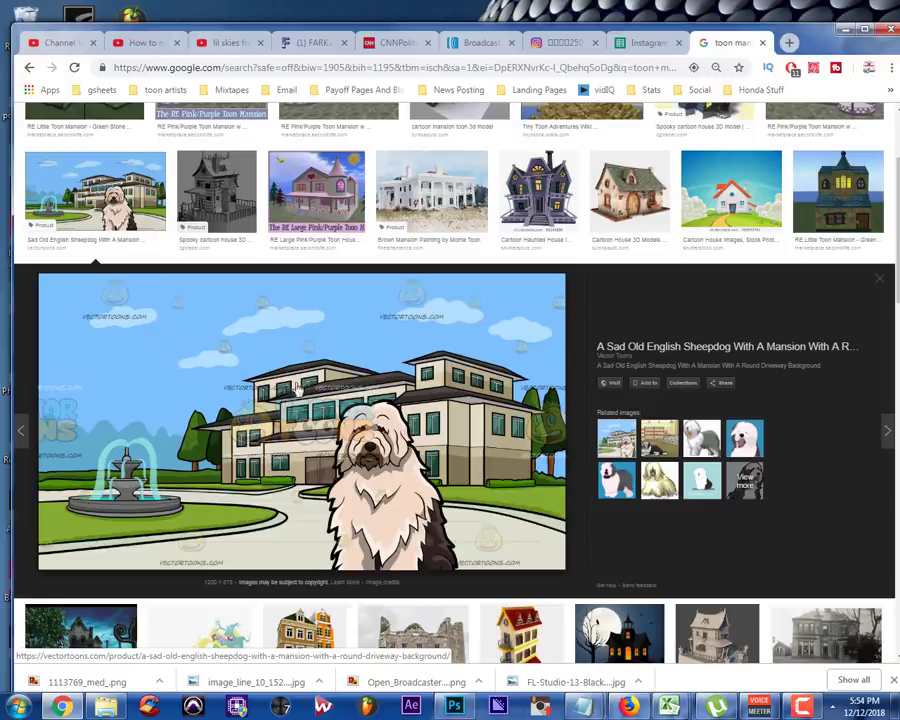
left_click(29, 68)
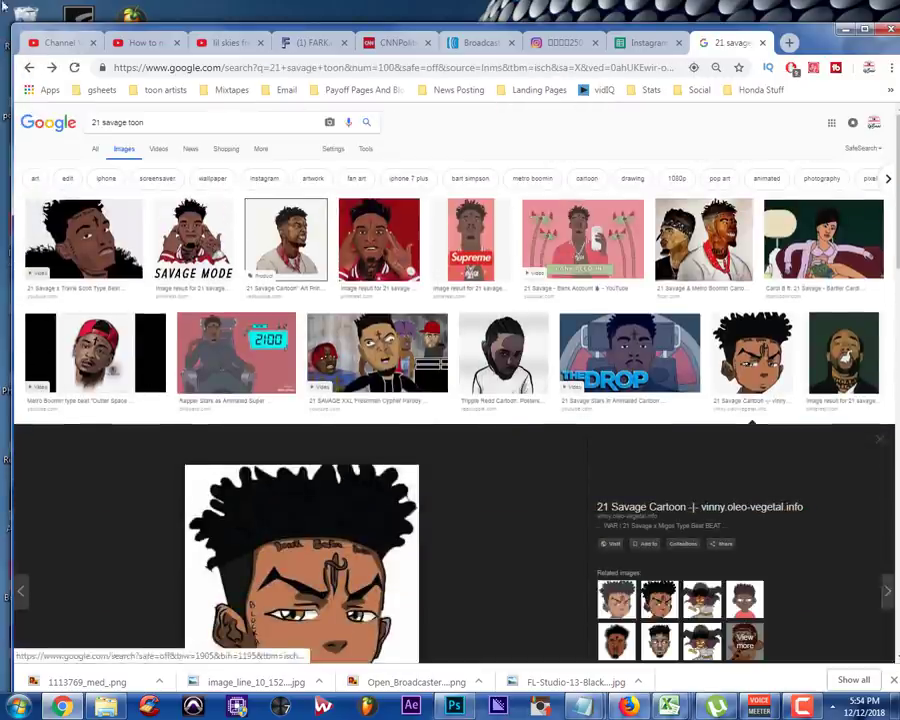
left_click(29, 68)
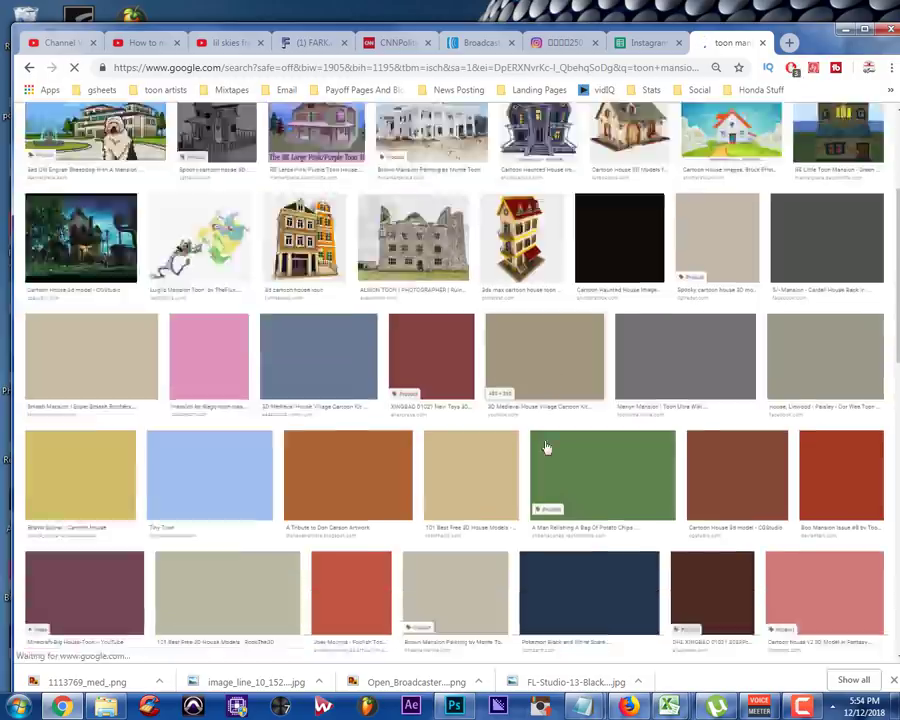
scroll(560, 460, "down", 3)
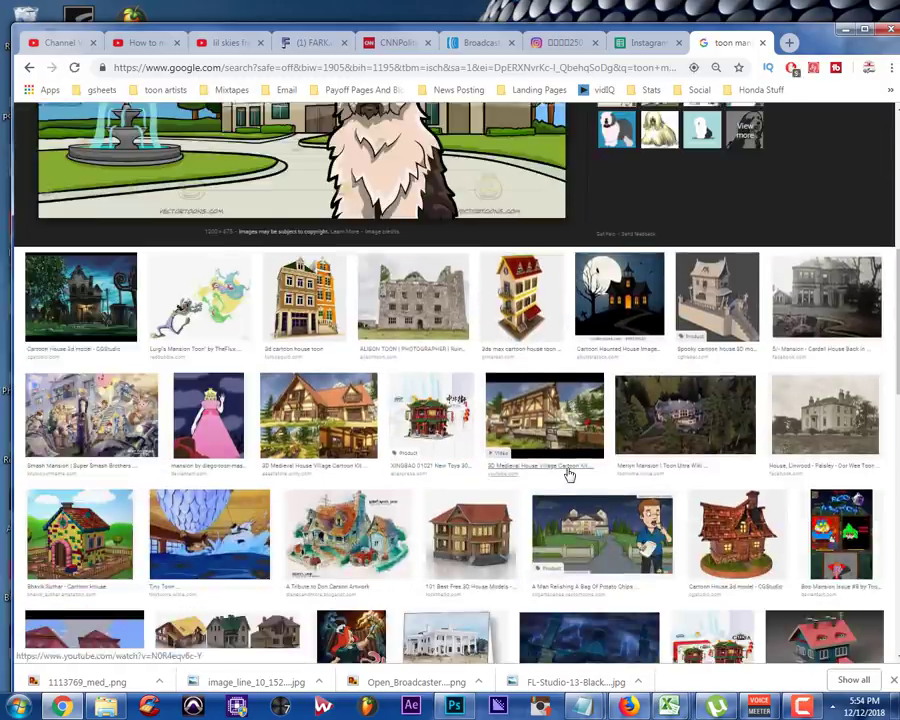
scroll(568, 475, "down", 1)
scroll(568, 475, "down", 1)
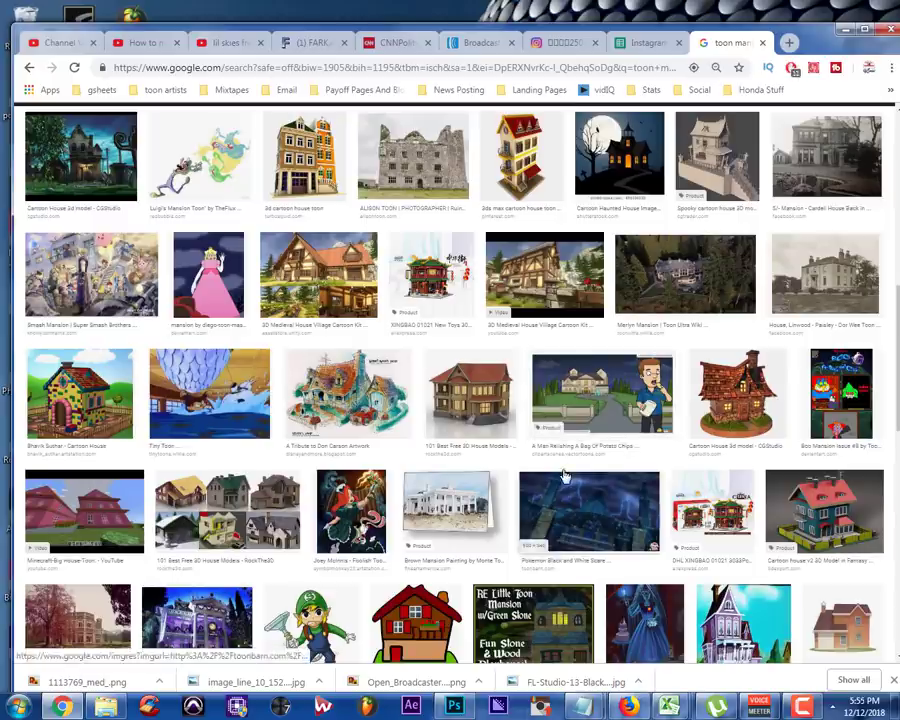
scroll(565, 477, "down", 3)
scroll(565, 477, "down", 2)
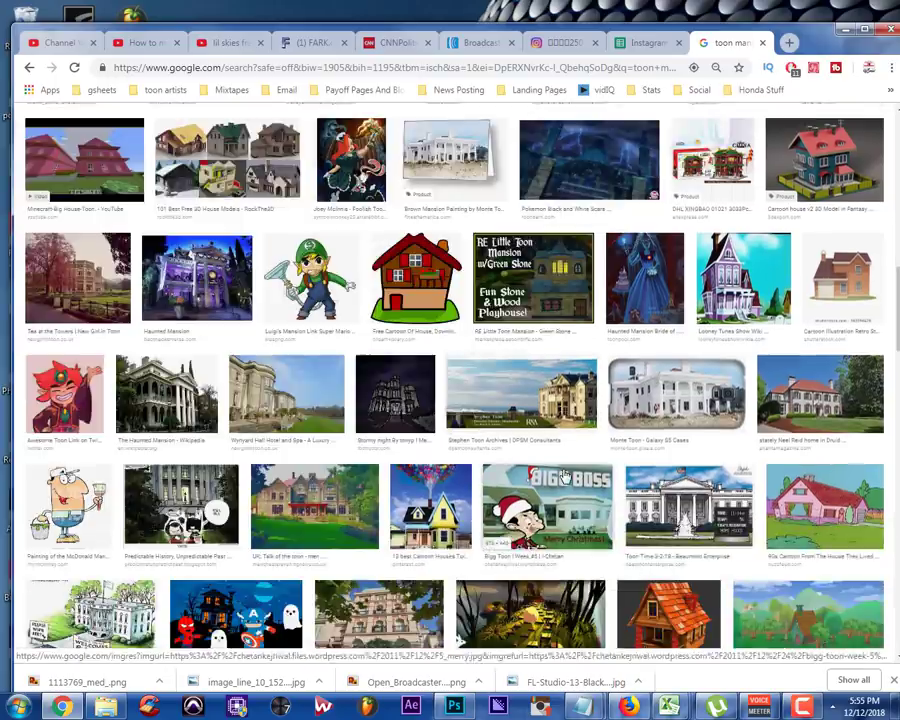
left_click(840, 520)
right_click(296, 446)
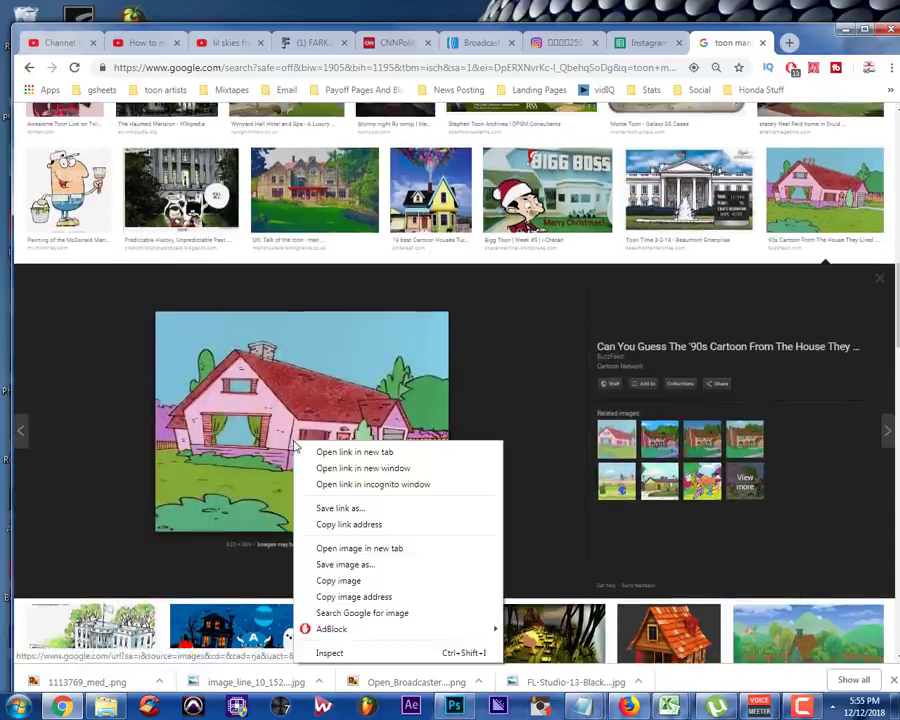
left_click(339, 568)
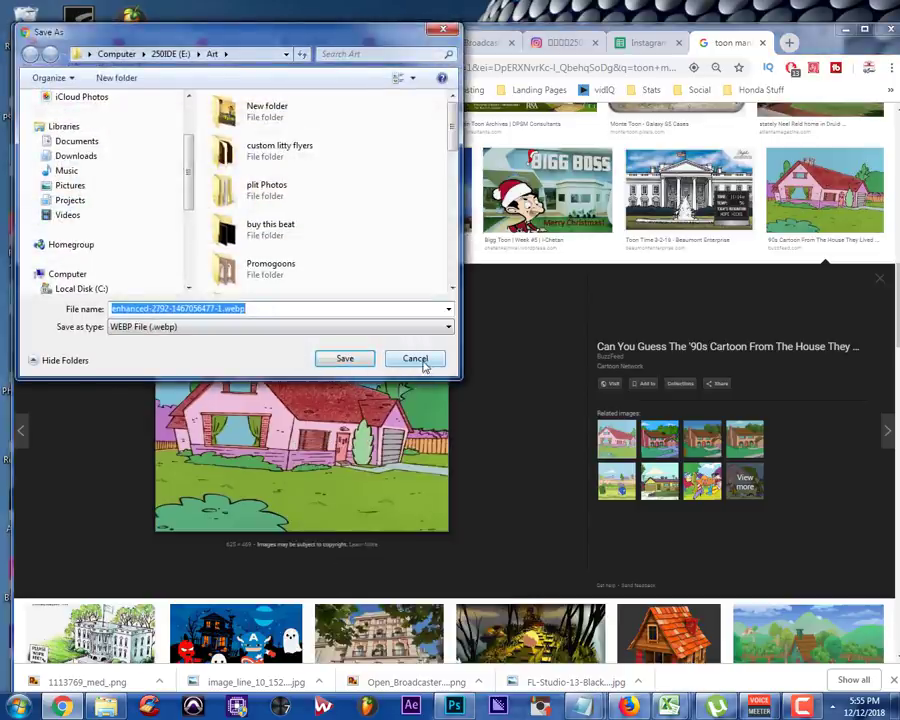
left_click(424, 367)
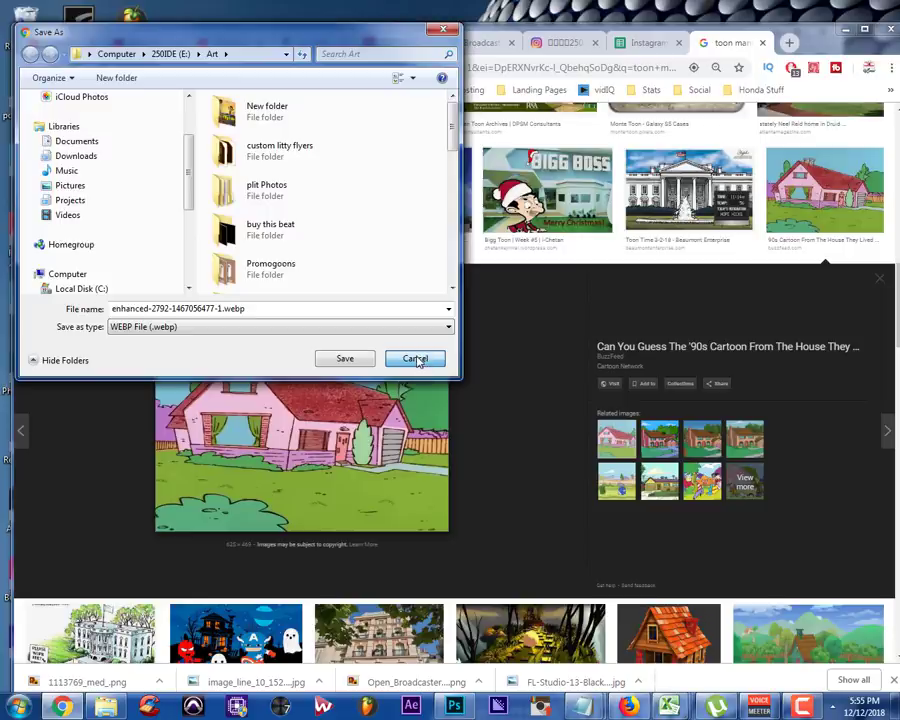
left_click(415, 359)
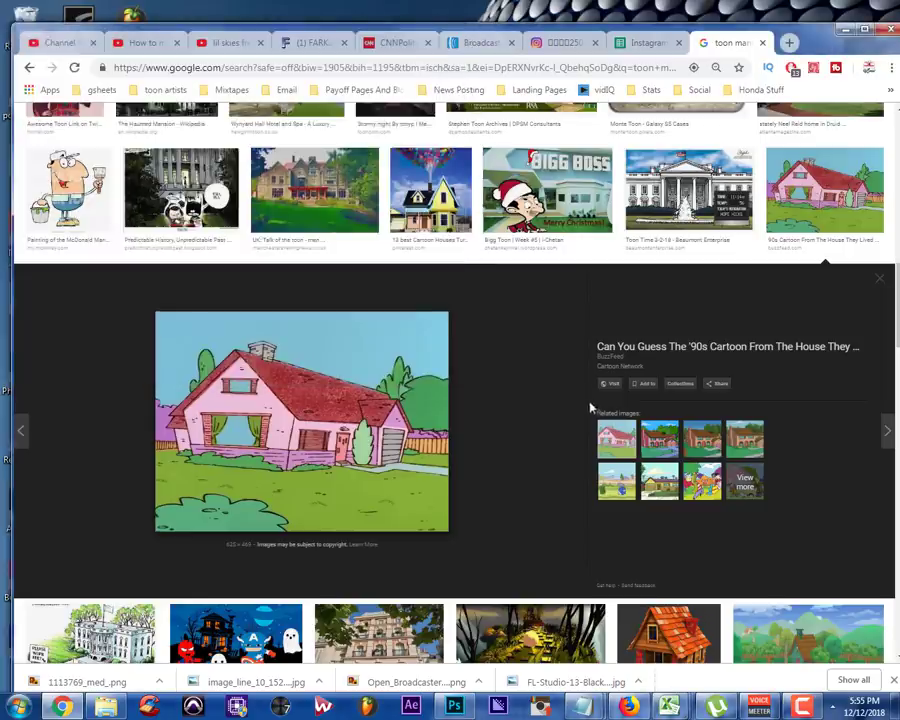
Find the beige cartoon house with a red roof and porch in the results and save its image as BigrdK58T.jpg
left_click(677, 439)
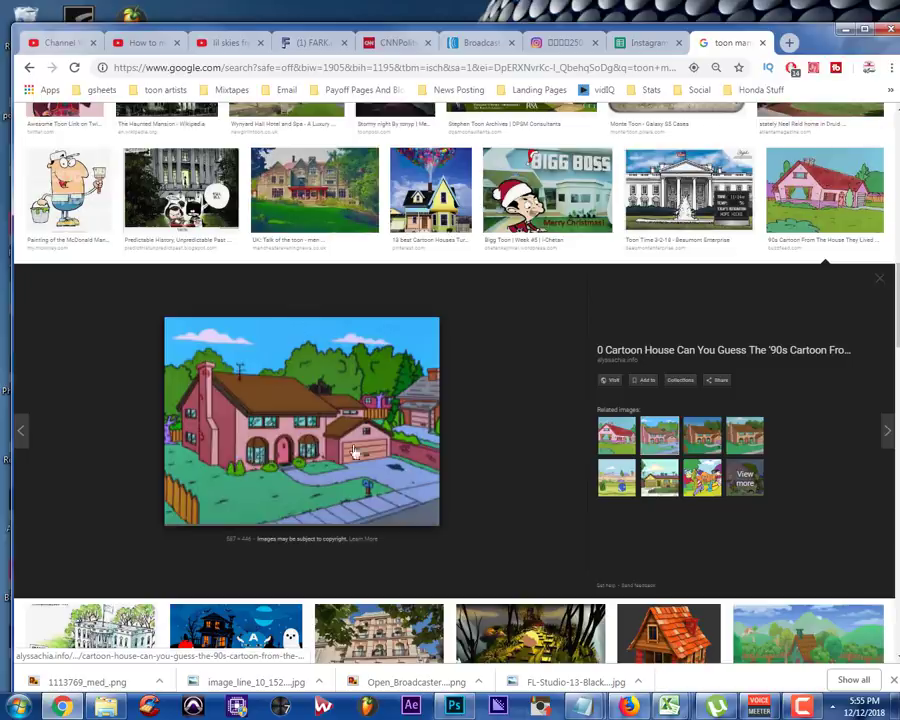
scroll(629, 446, "down", 2)
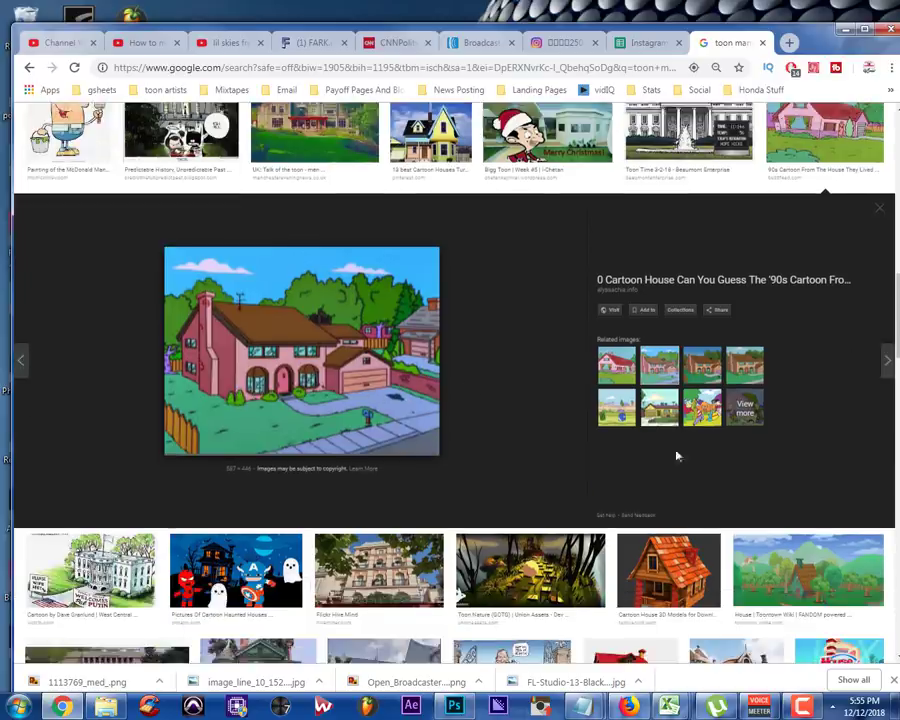
scroll(677, 456, "down", 4)
scroll(684, 497, "down", 3)
scroll(684, 497, "down", 3)
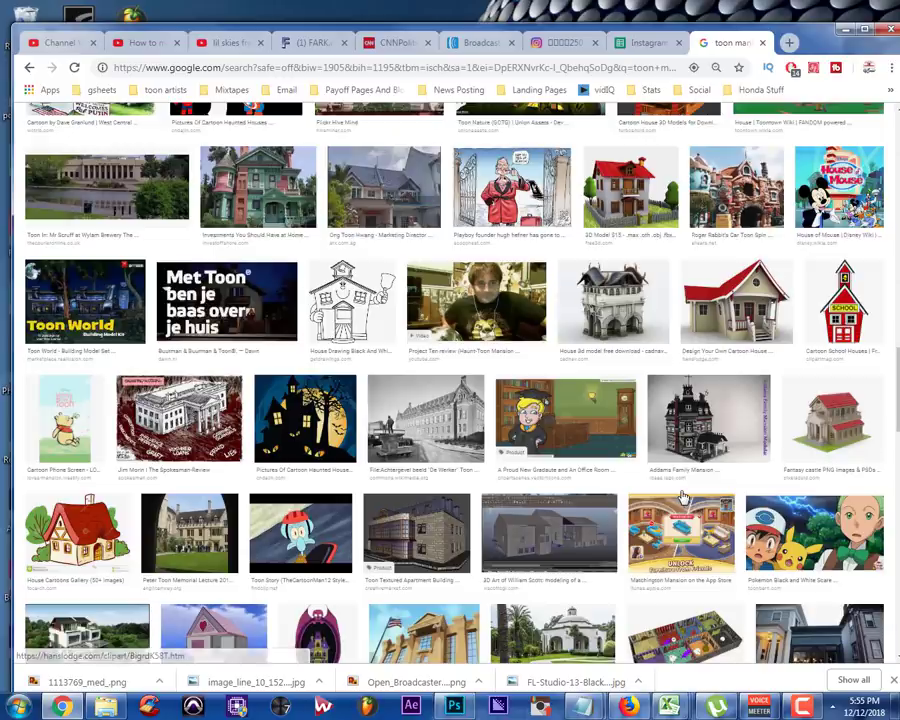
left_click(736, 305)
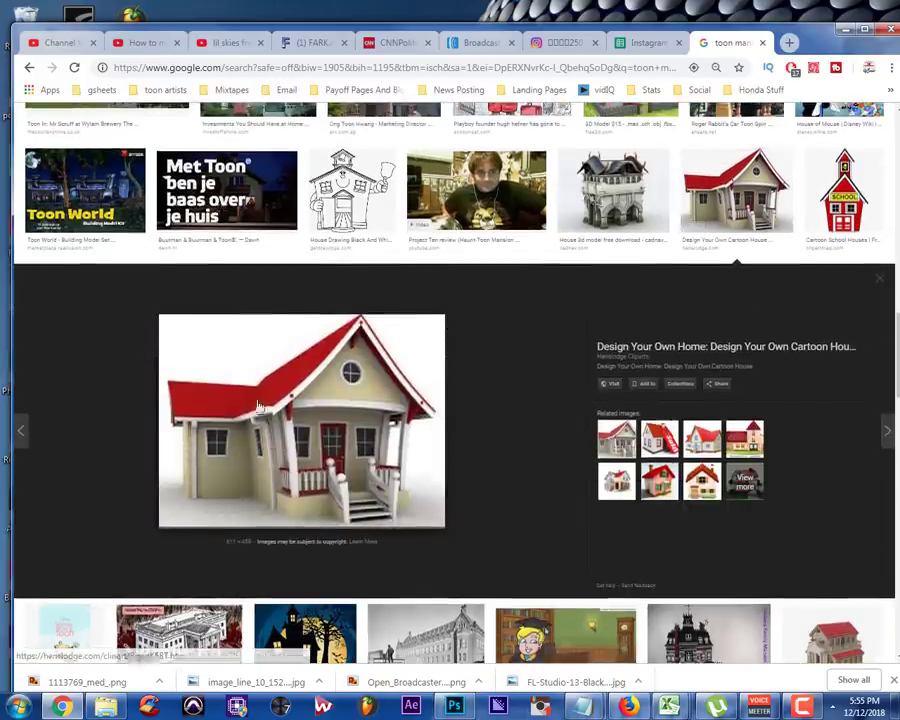
right_click(197, 457)
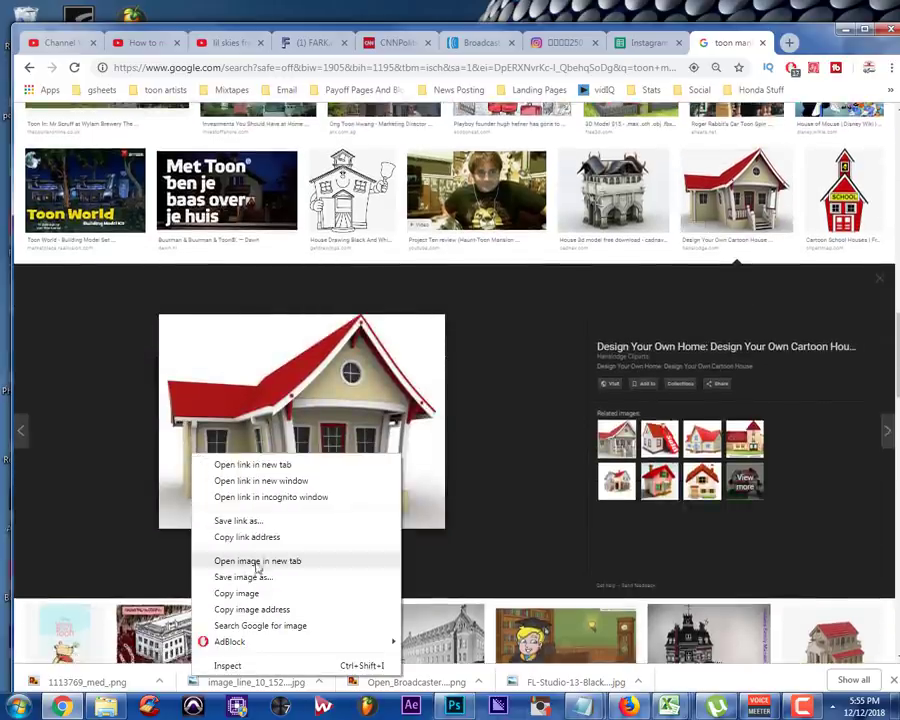
left_click(284, 578)
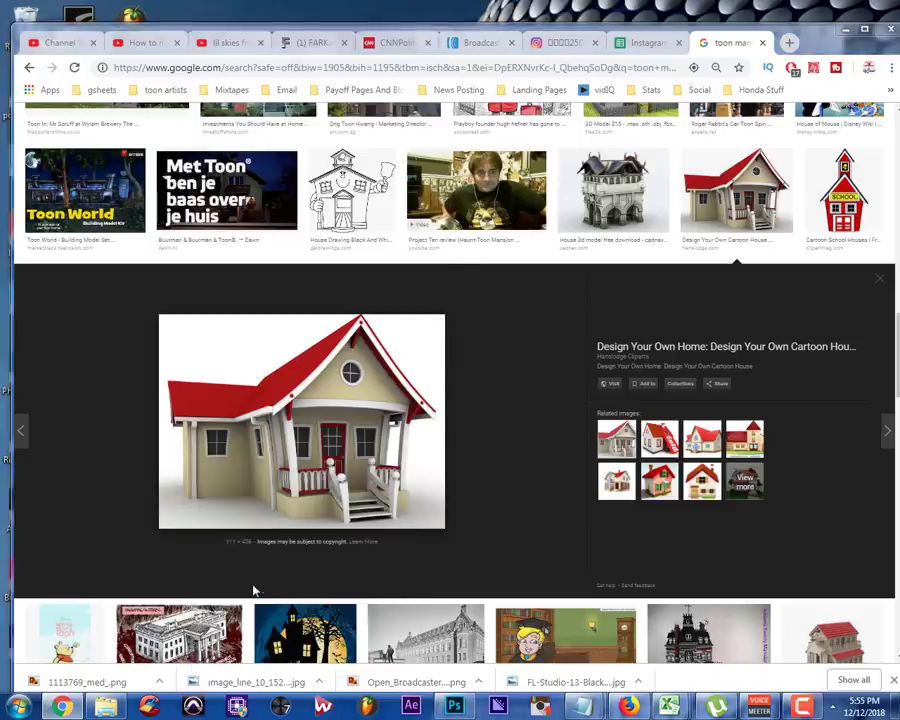
left_click(344, 358)
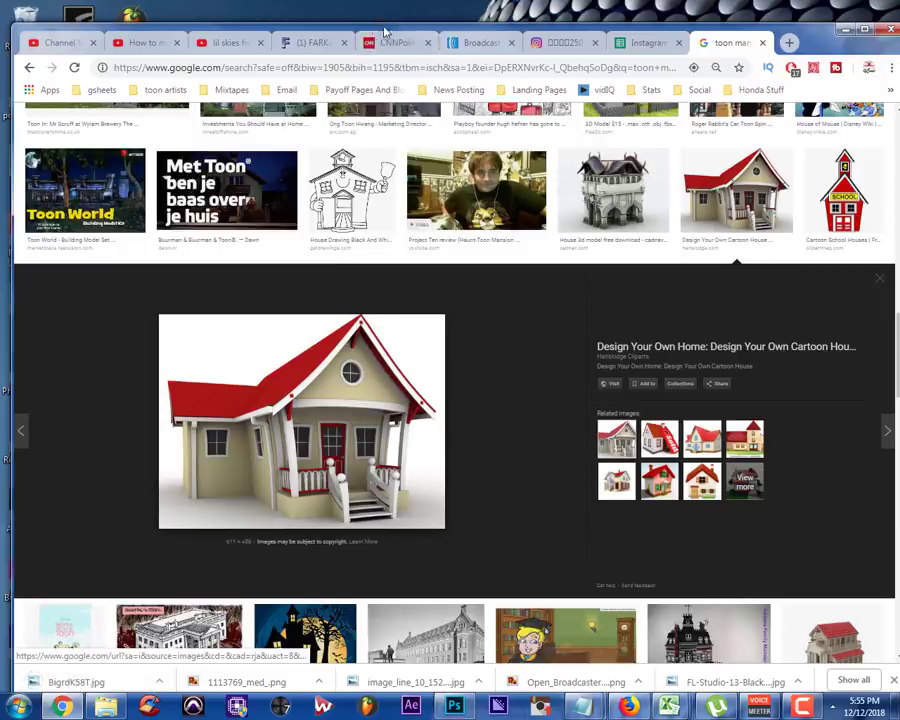
Move the browser window aside and place the downloaded BigrdK58T.jpg into the Photoshop document, directly above the Background layer
left_click_drag(270, 22, 720, 2)
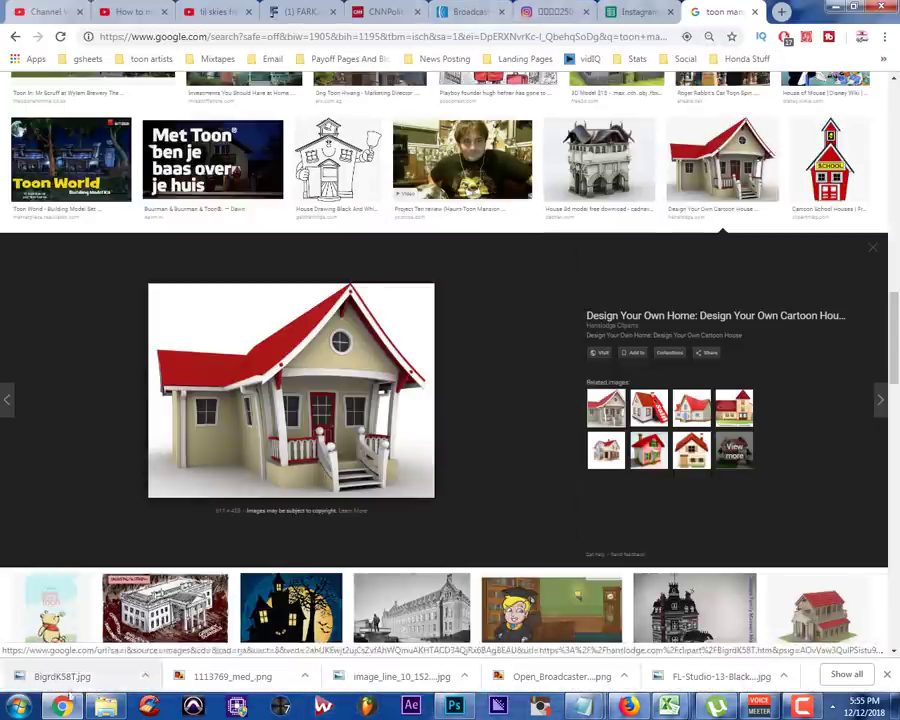
left_click_drag(808, 9, 899, 45)
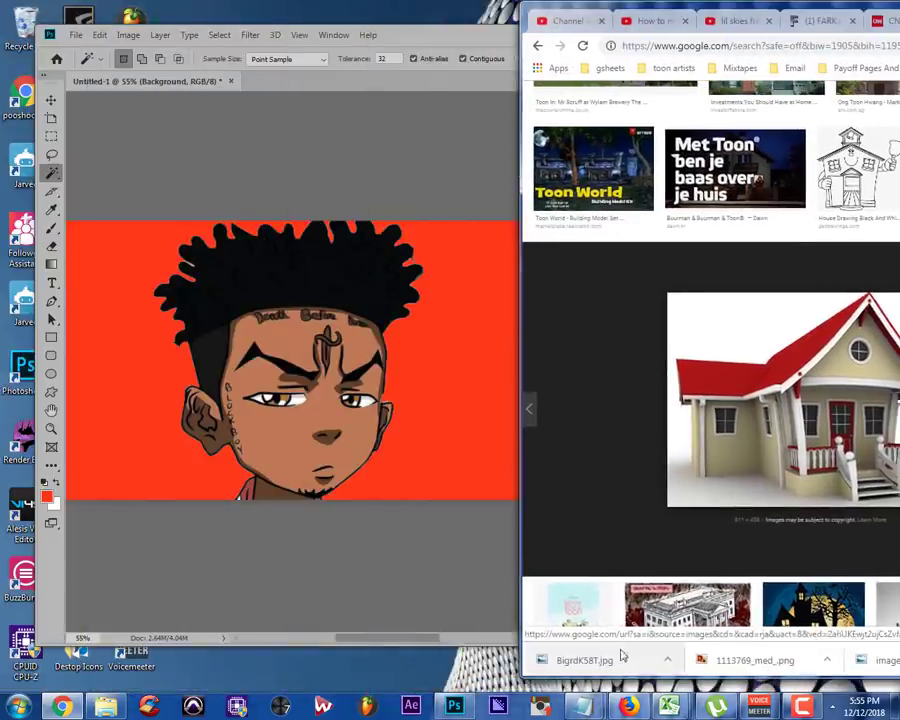
left_click_drag(414, 498, 446, 422)
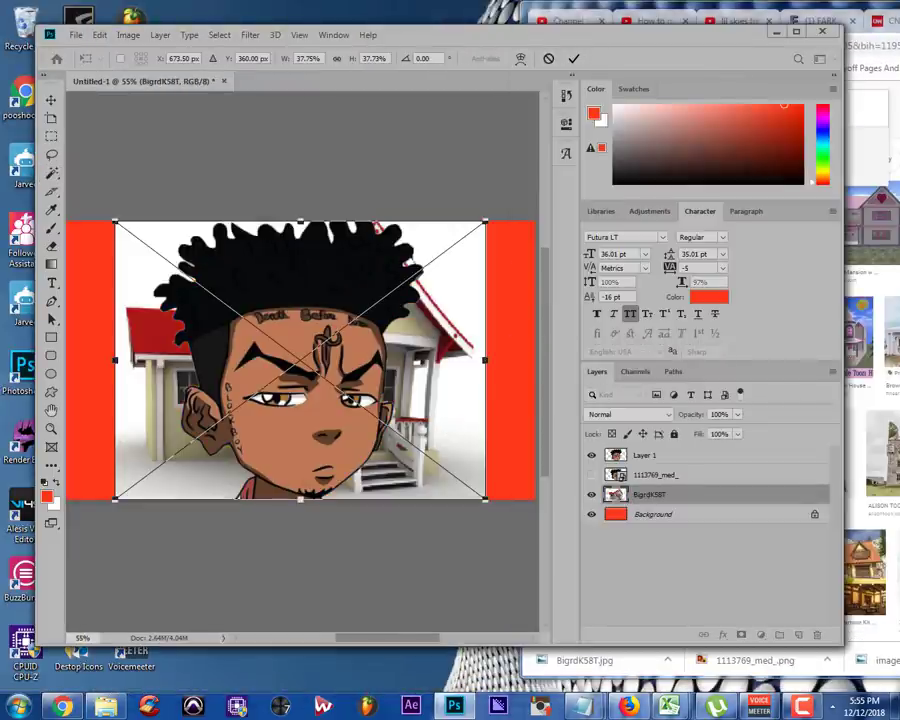
Scale the placed house image to about 51% and position it behind the cartoon head so it covers the whole canvas
left_click_drag(486, 219, 455, 210)
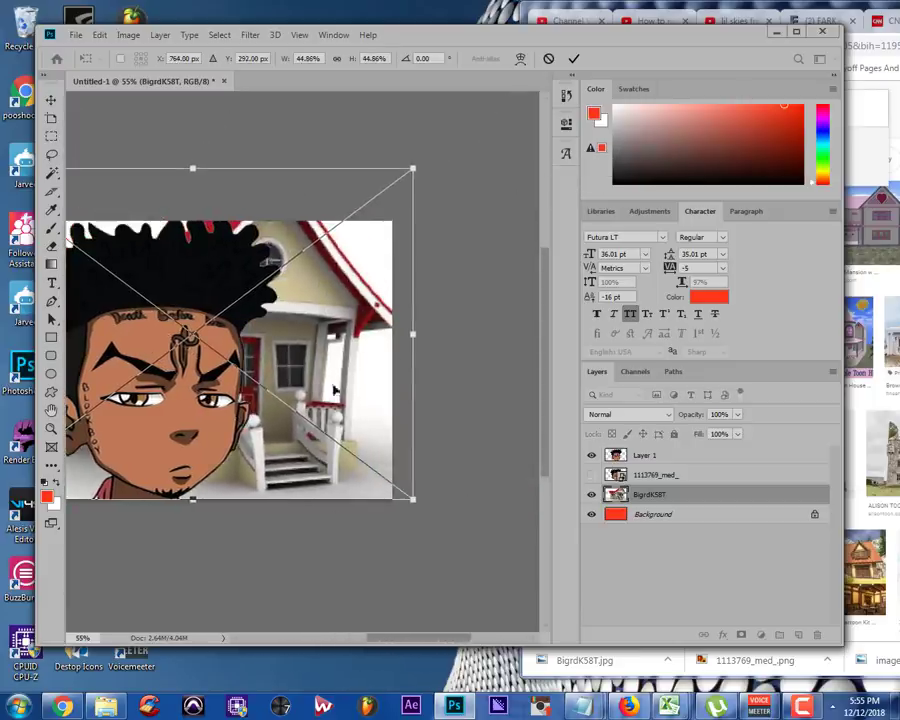
left_click_drag(381, 644, 340, 638)
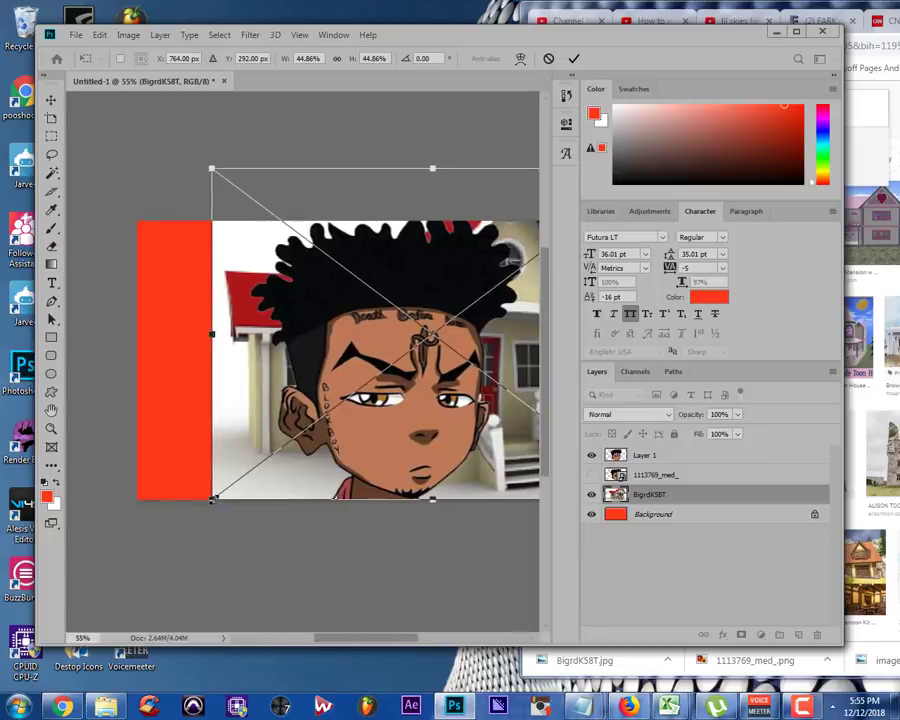
left_click_drag(212, 497, 168, 497)
left_click_drag(342, 638, 368, 638)
left_click_drag(479, 426, 466, 424)
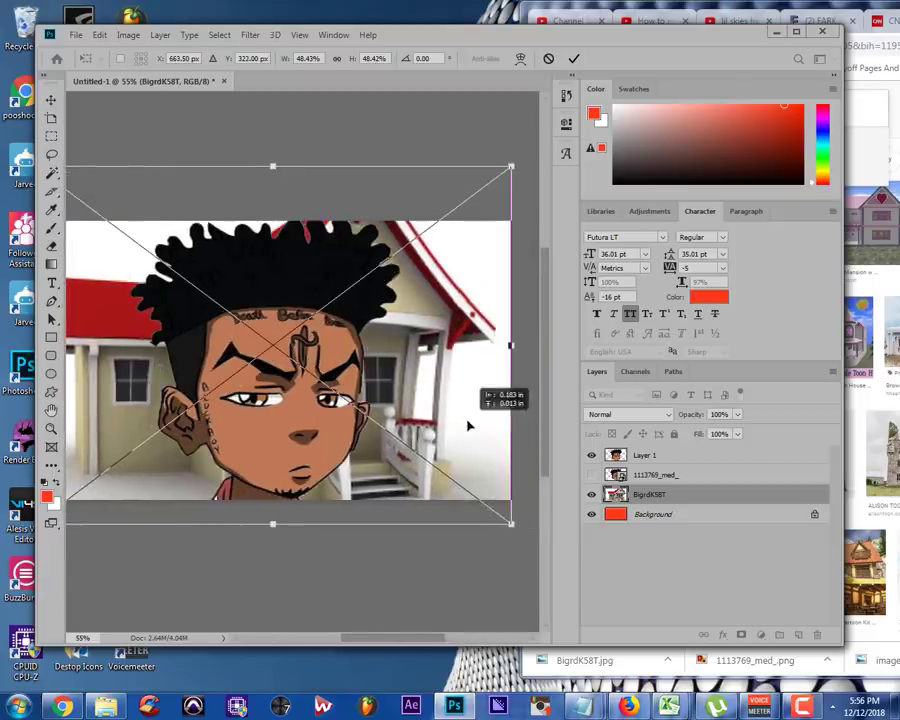
key("super")
key("Escape")
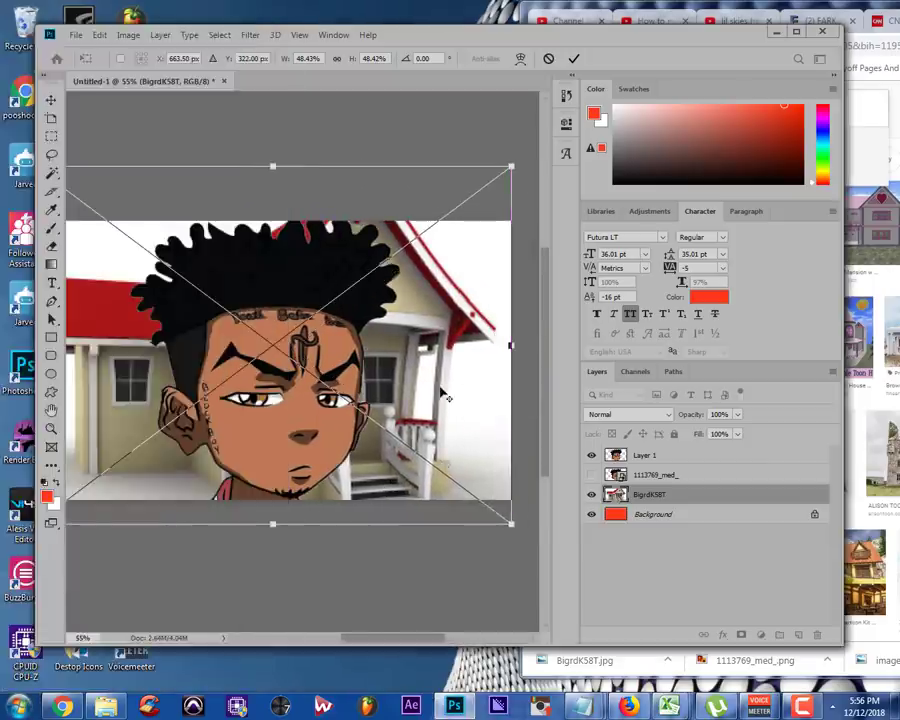
key("ctrl+0")
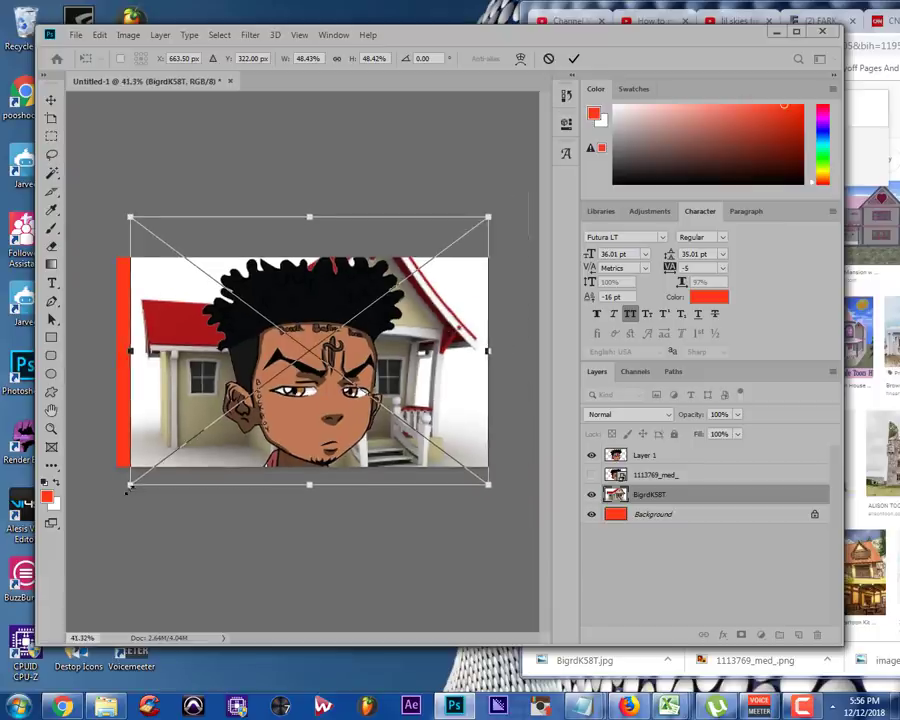
left_click_drag(128, 491, 112, 506)
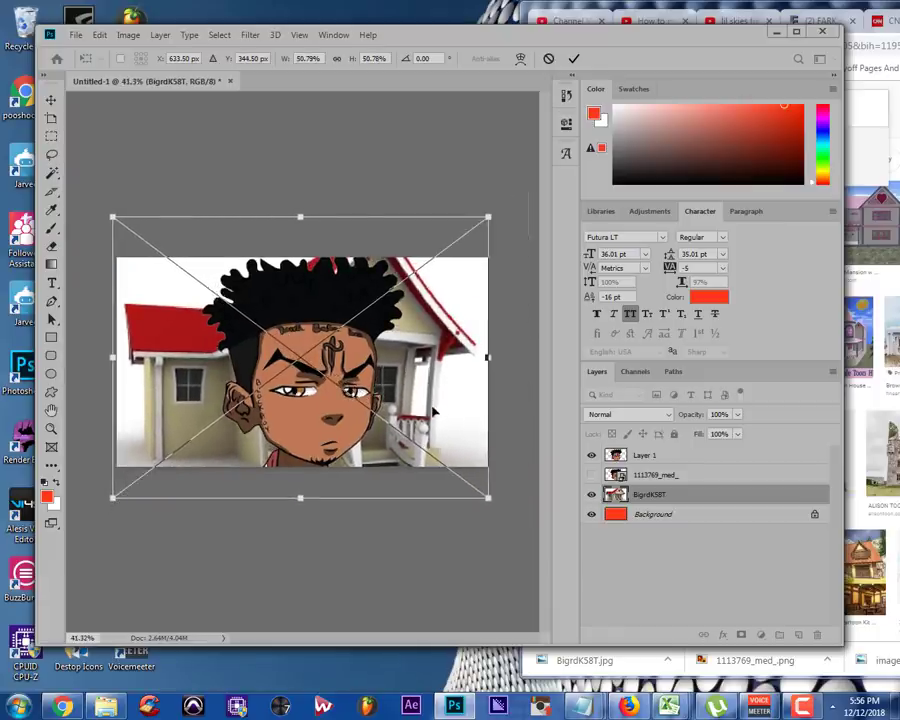
mouse_move(433, 410)
left_mouse_down()
mouse_move(433, 385)
mouse_move(437, 408)
left_mouse_up()
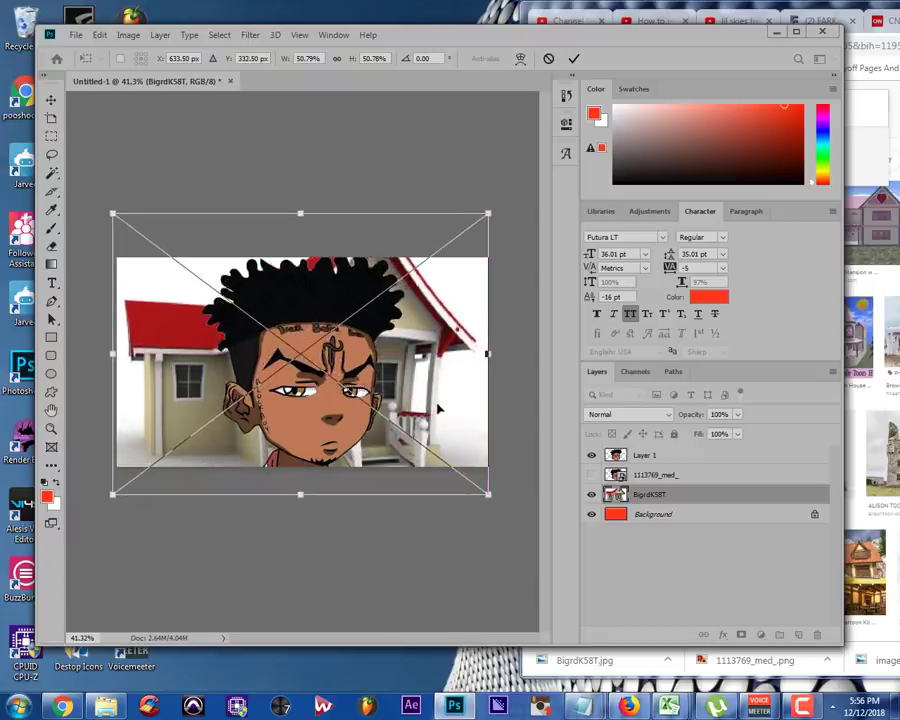
key("Return")
key("w")
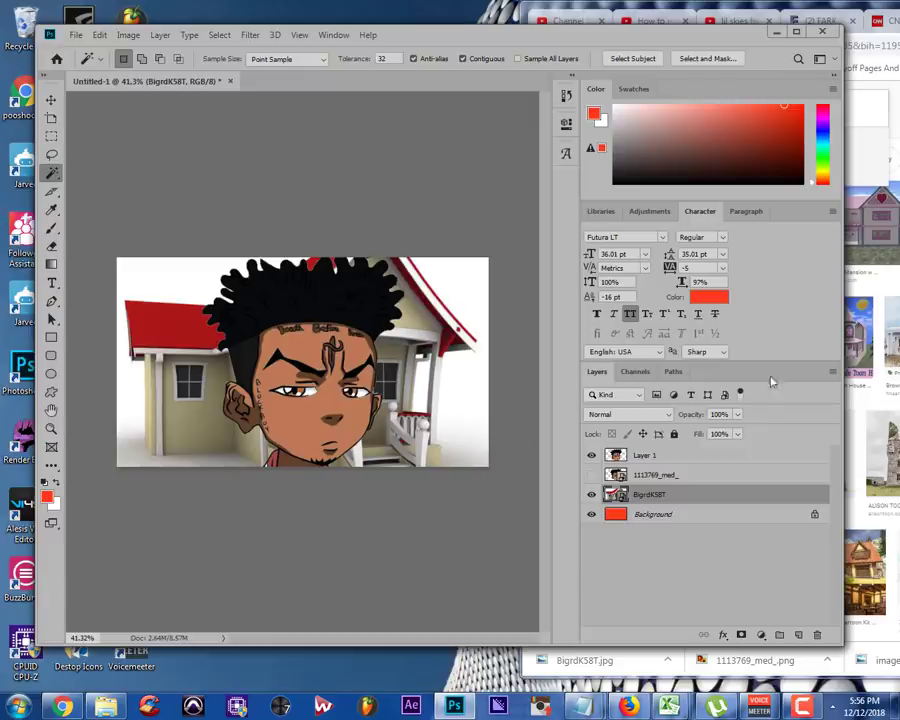
Switch to the Chrome browser and search Google Images for grunge in place of toon mansion
left_click(876, 382)
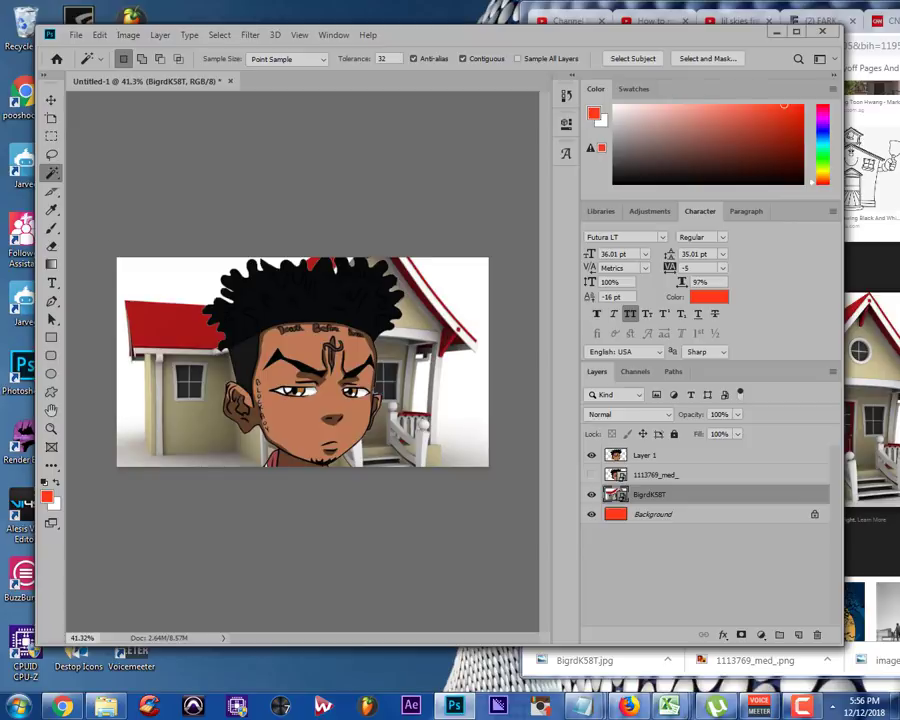
key("super+Up")
scroll(753, 301, "up", 5)
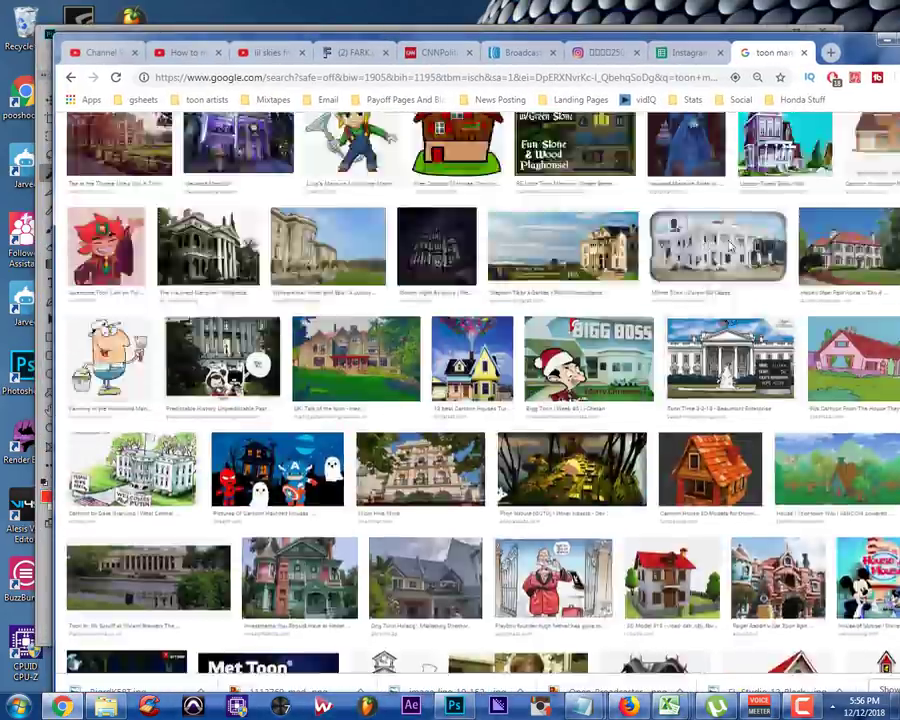
scroll(732, 247, "up", 5)
triple_click(227, 133)
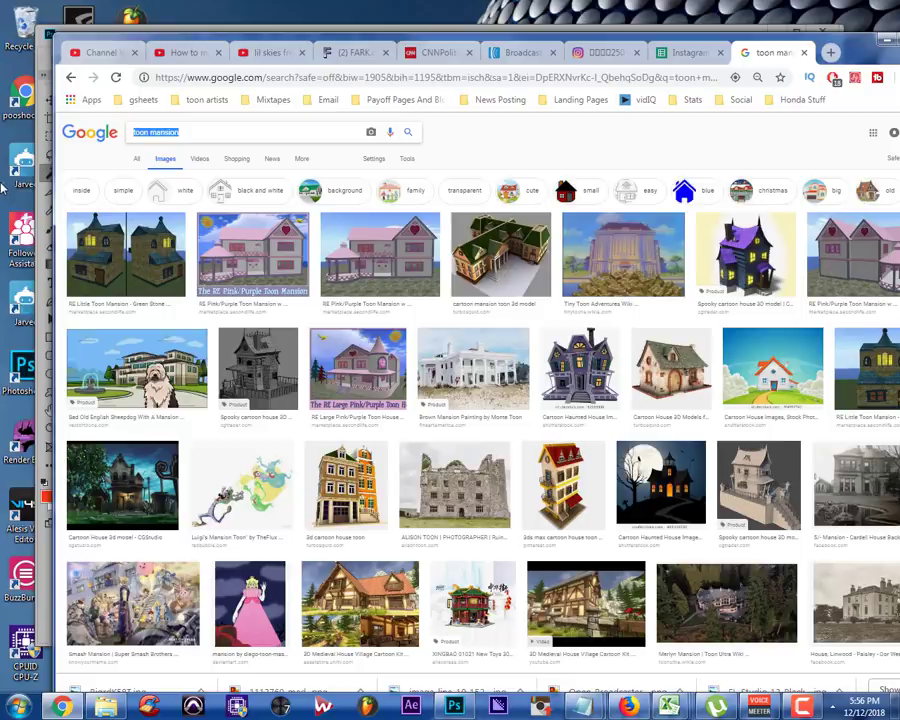
type("grunge")
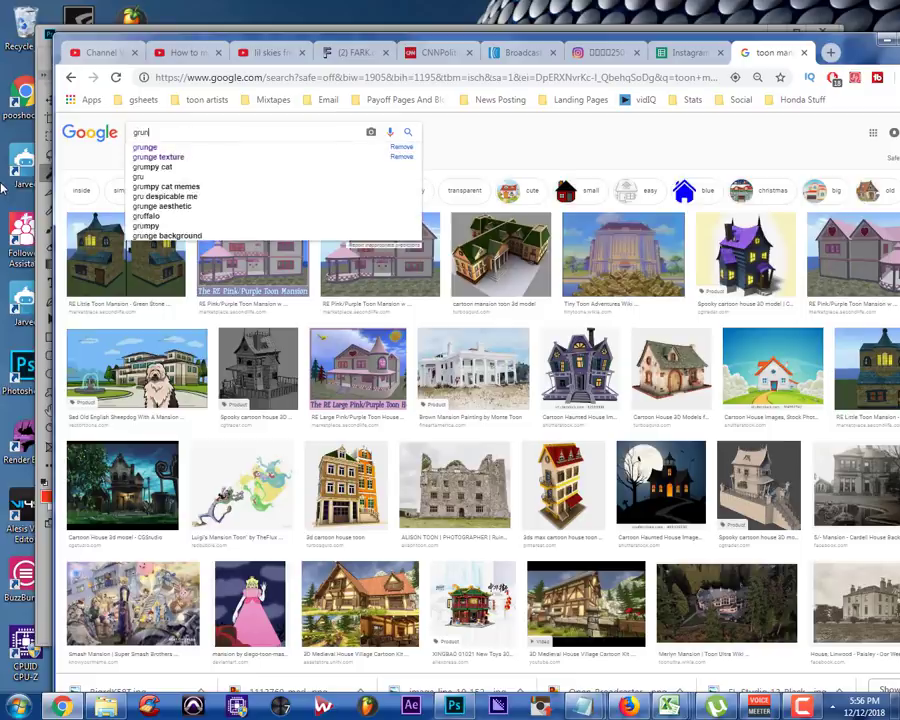
key("Return")
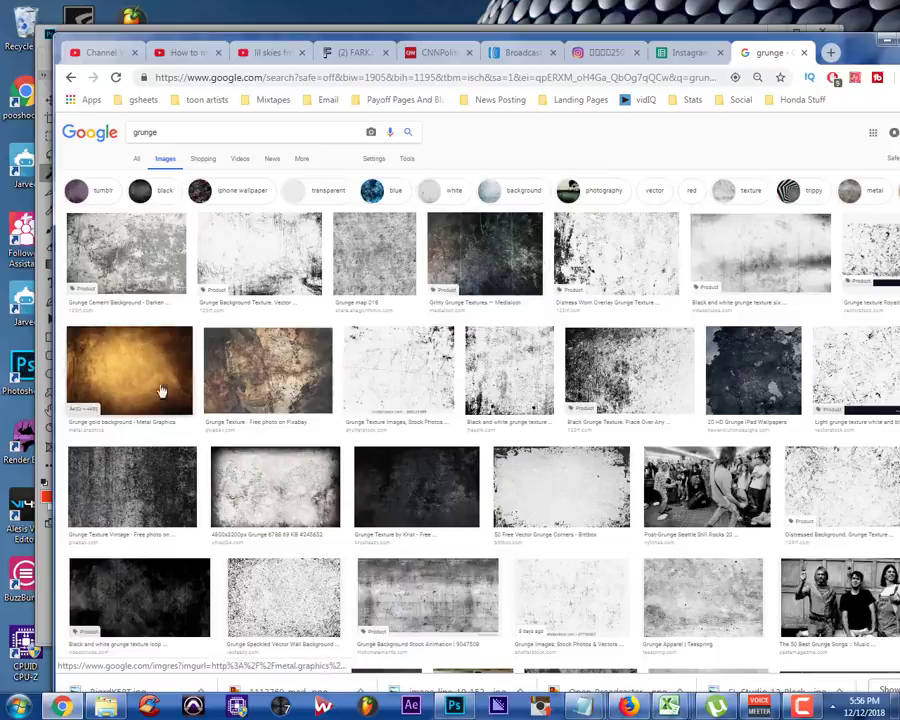
Preview the gold grunge background and reposition the browser window beside the Photoshop canvas
left_click(125, 404)
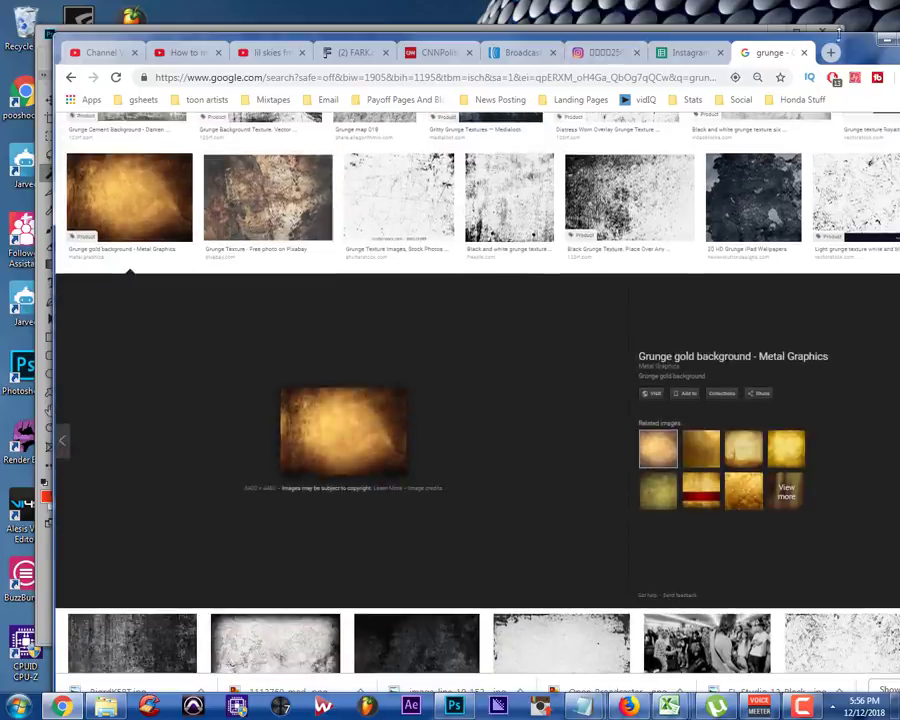
left_click_drag(600, 36, 899, 36)
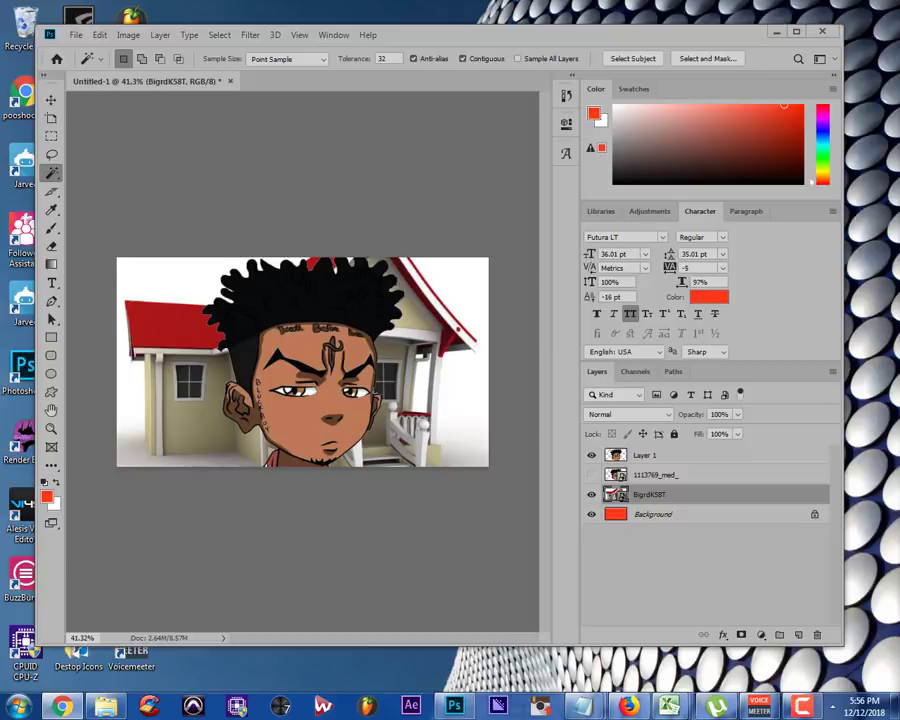
left_click_drag(899, 36, 489, 36)
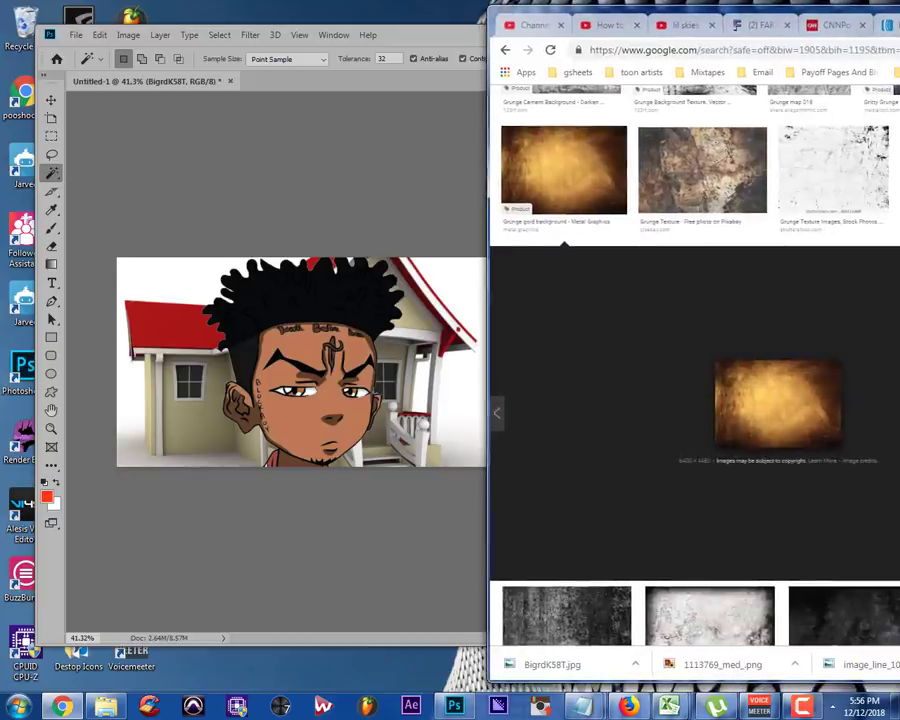
Find the dark grey grunge metal background from Like A Storm in the results and save its image
scroll(663, 509, "down", 10)
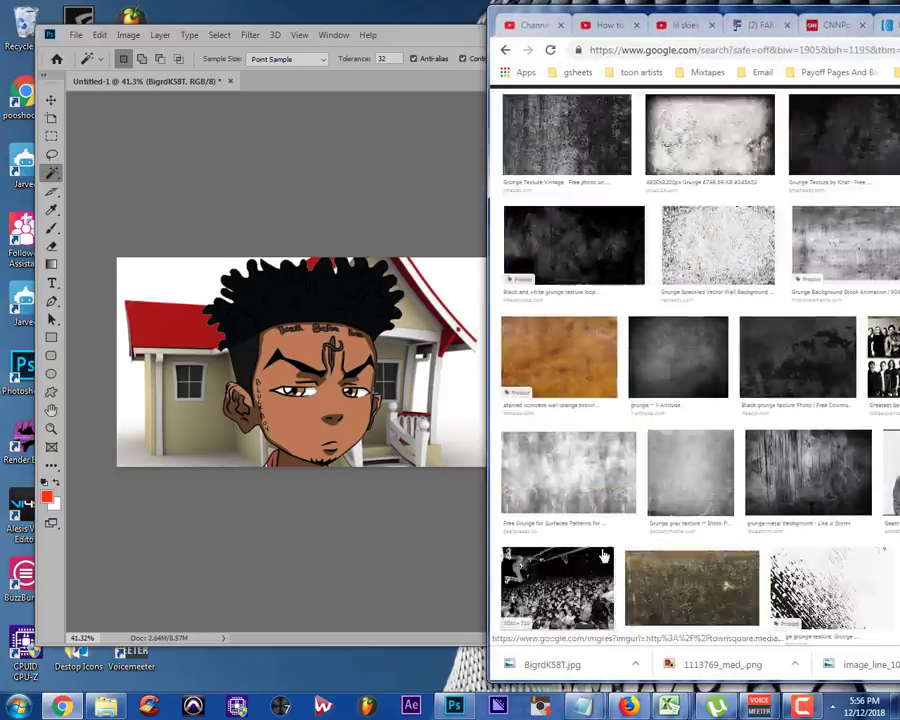
scroll(603, 555, "down", 4)
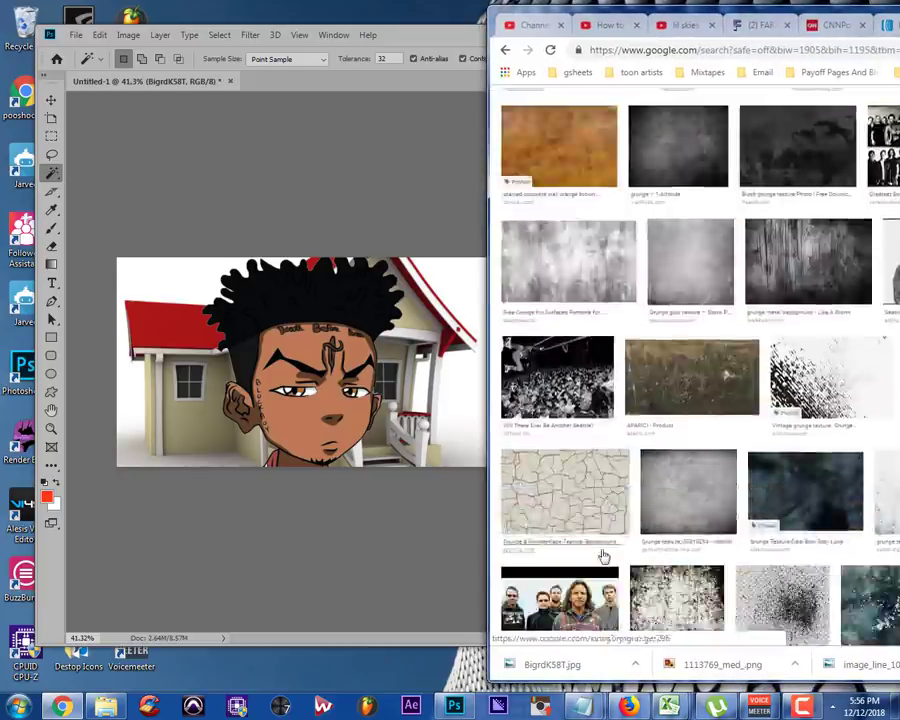
left_click(812, 268)
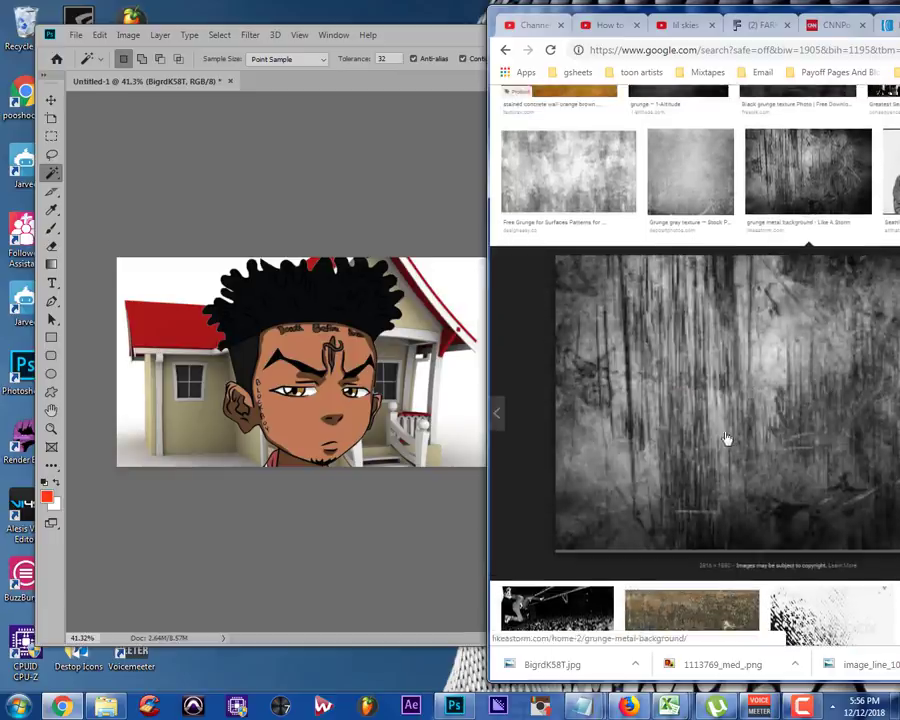
right_click(661, 470)
left_click(723, 596)
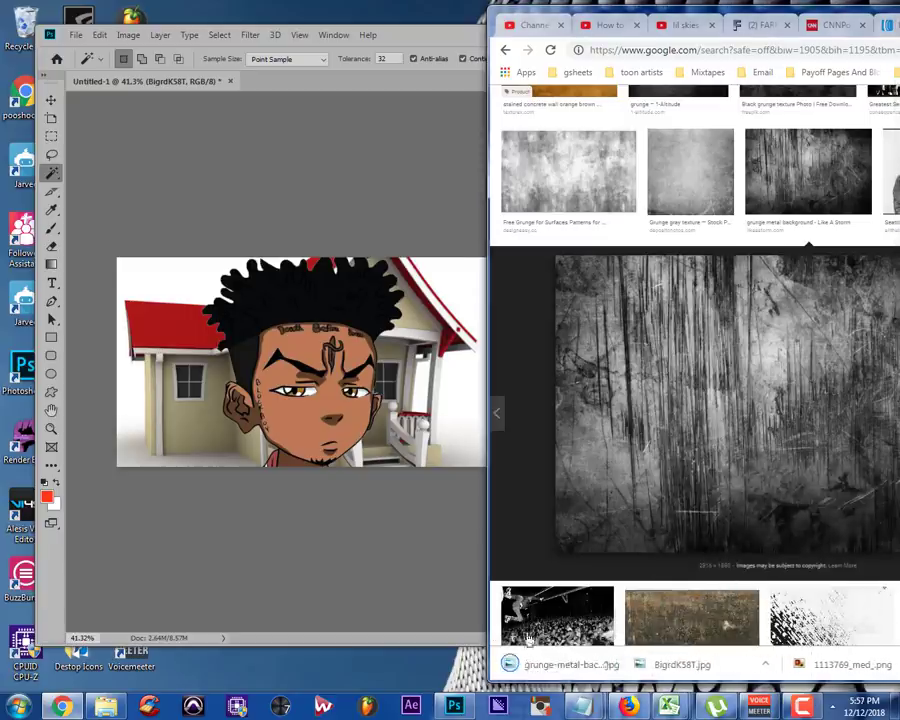
Place the downloaded grunge-metal-background image into the Photoshop document and enlarge it to cover the whole canvas
left_click_drag(700, 400, 345, 511)
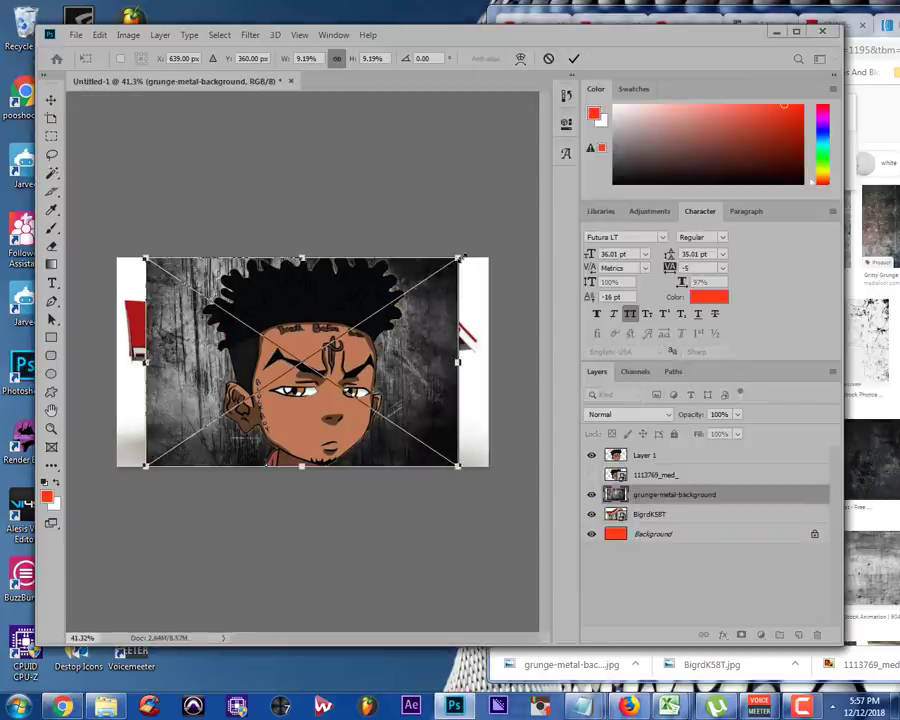
left_click_drag(463, 257, 525, 212)
left_click_drag(468, 320, 437, 345)
key("w")
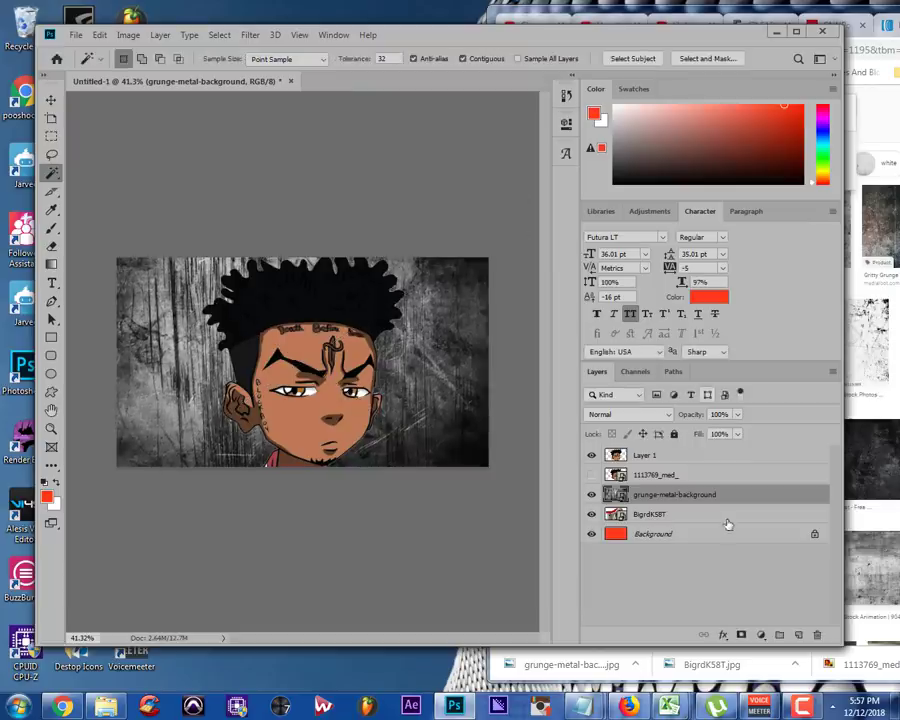
Move the grunge-metal-background layer above Layer 1, to the top of the layer stack
left_click_drag(727, 500, 721, 456)
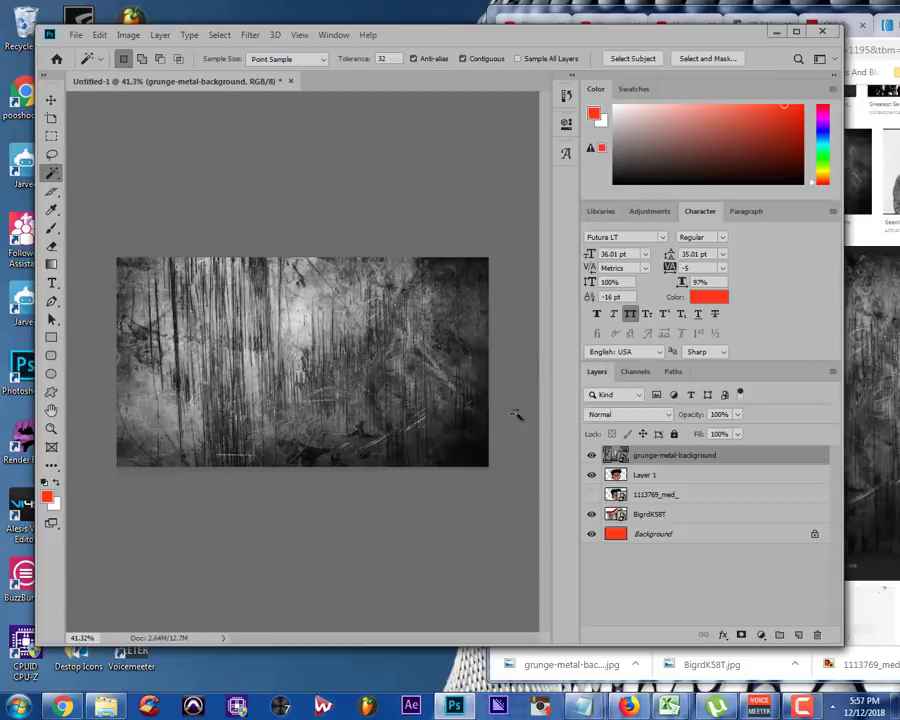
right_click(695, 455)
left_click(631, 460)
Try out the blend modes on the grunge-metal-background layer one by one and settle on Soft Light
left_click(650, 413)
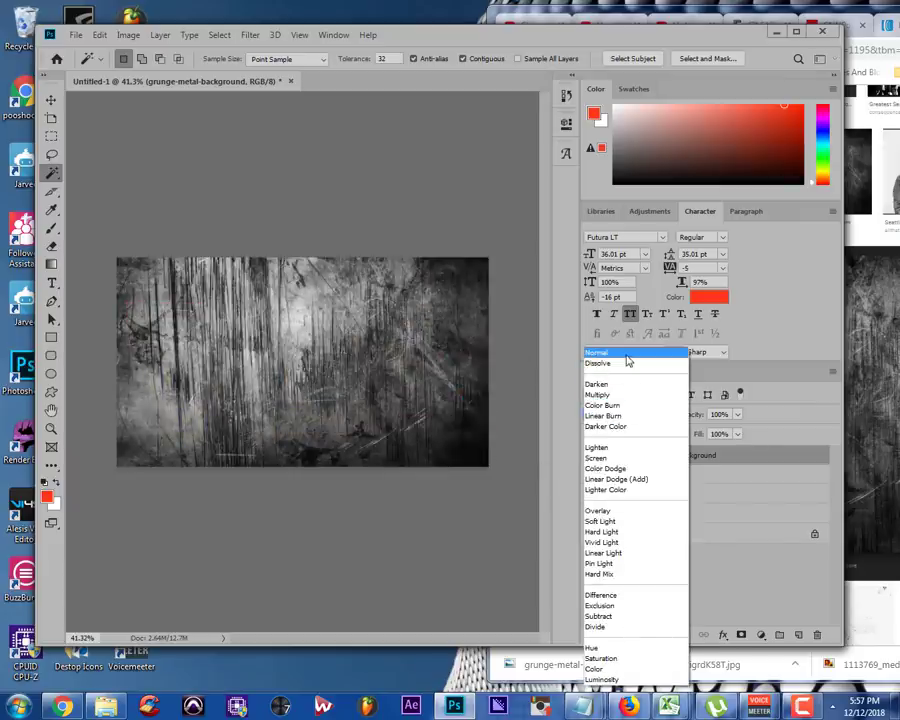
left_click(626, 358)
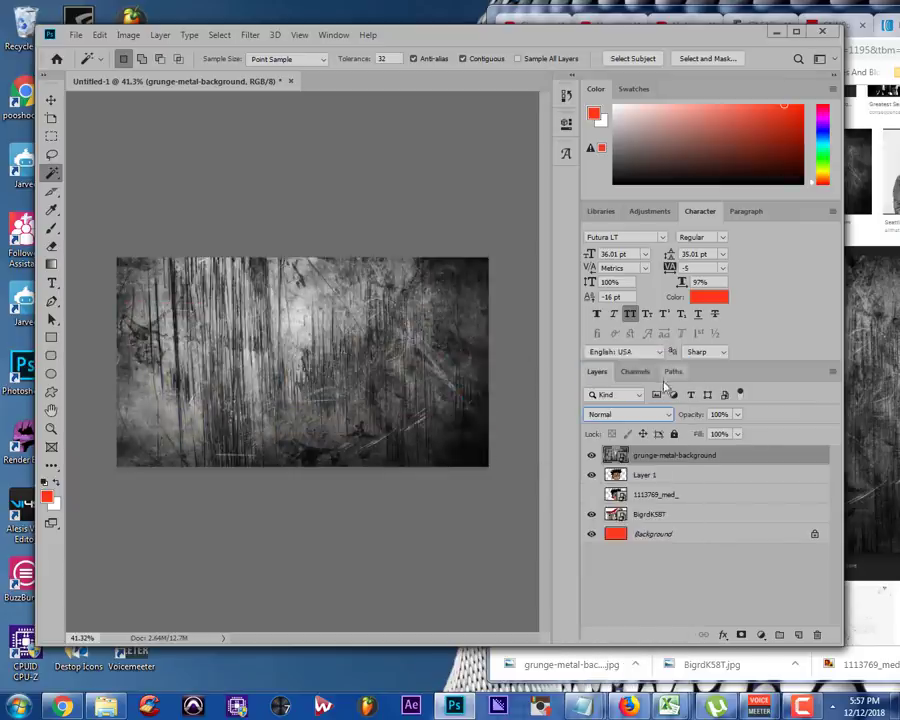
key("Down")
key("Down")
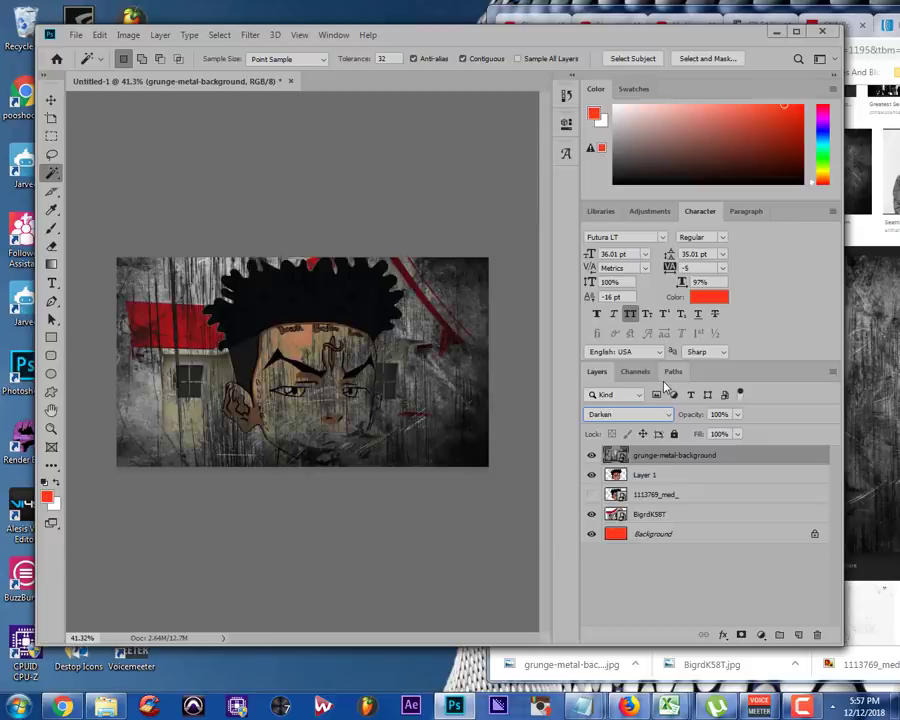
key("Down")
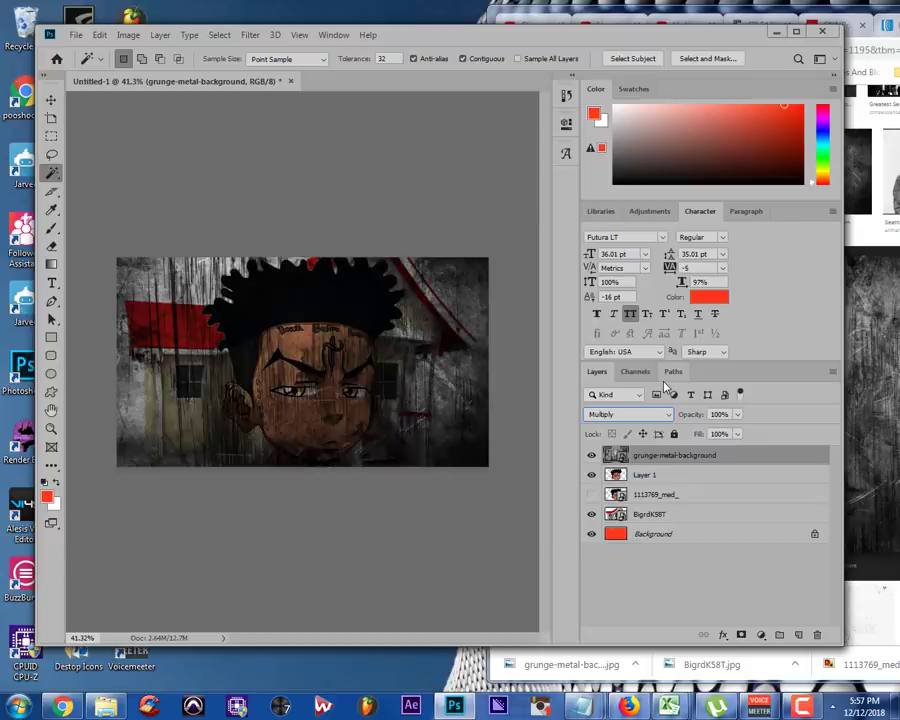
key("Down")
key("Down")
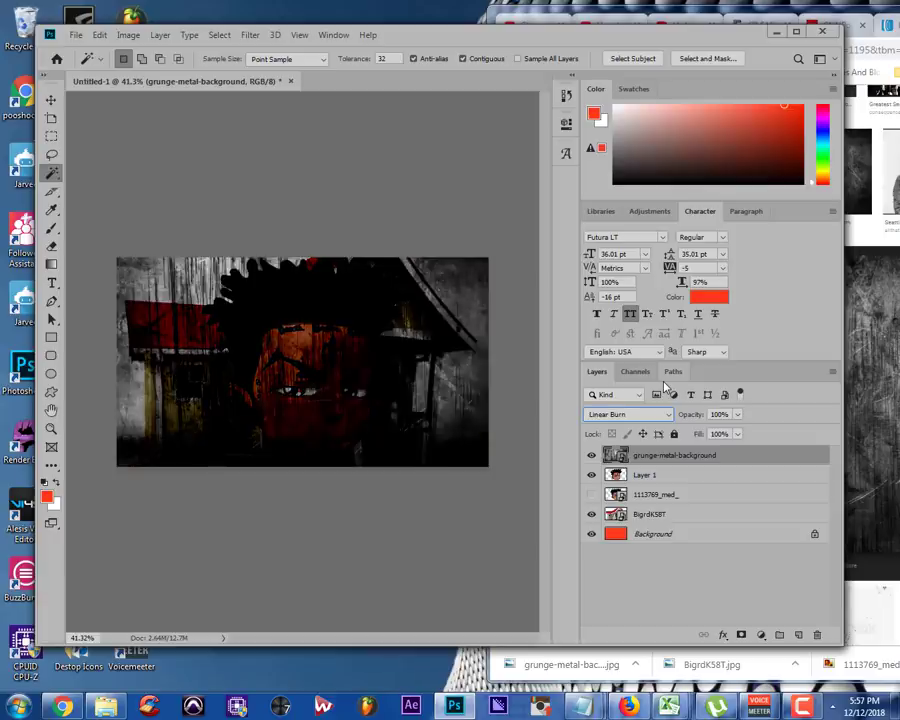
key("Up")
key("Down")
key("Down")
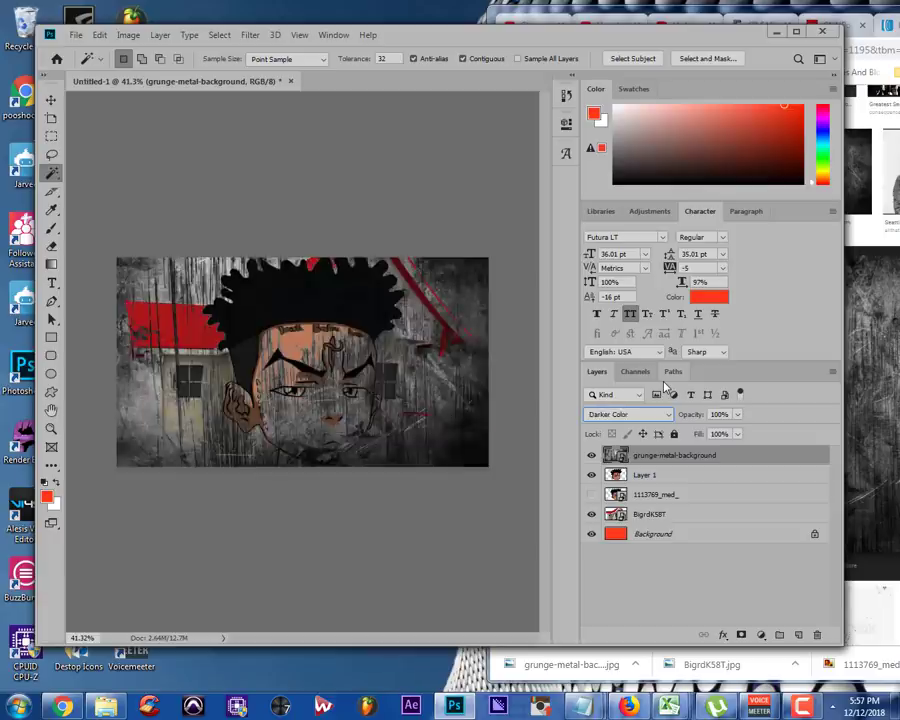
key("Down")
key("Down")
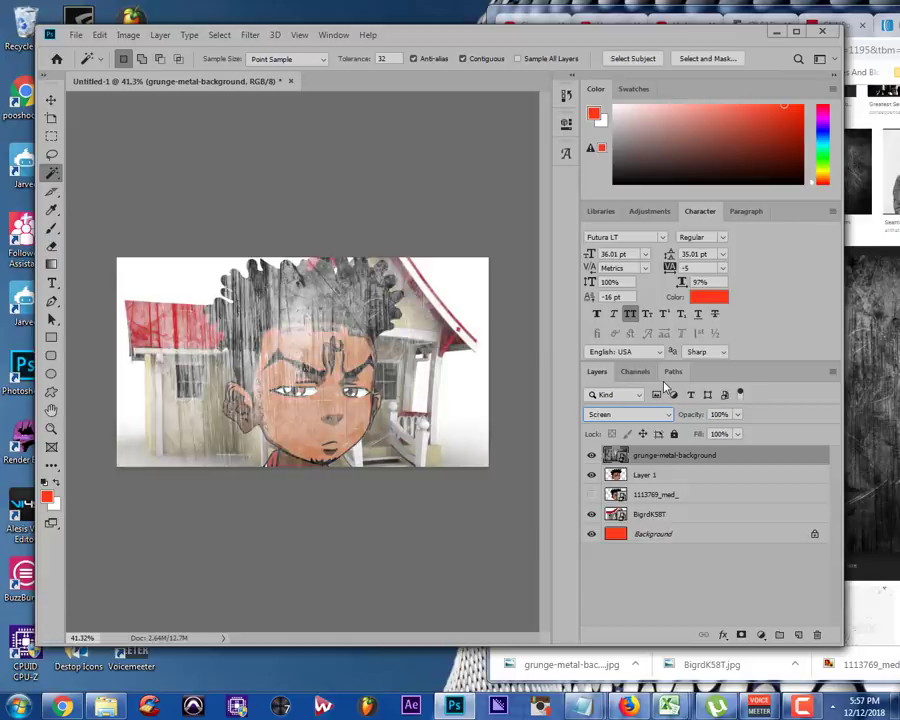
key("Down")
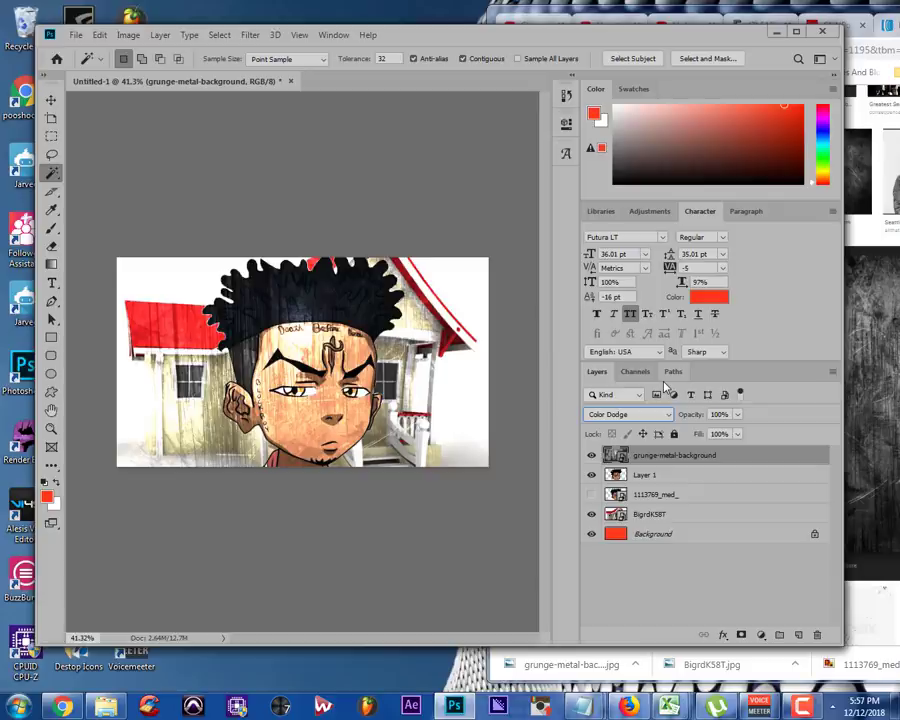
key("Down")
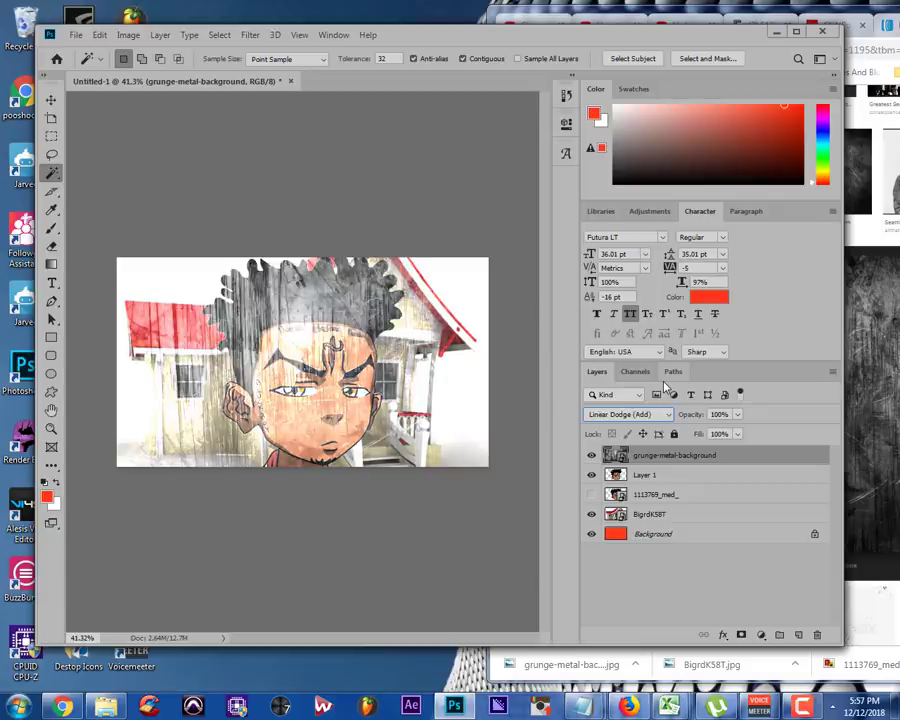
key("Down")
key("Down")
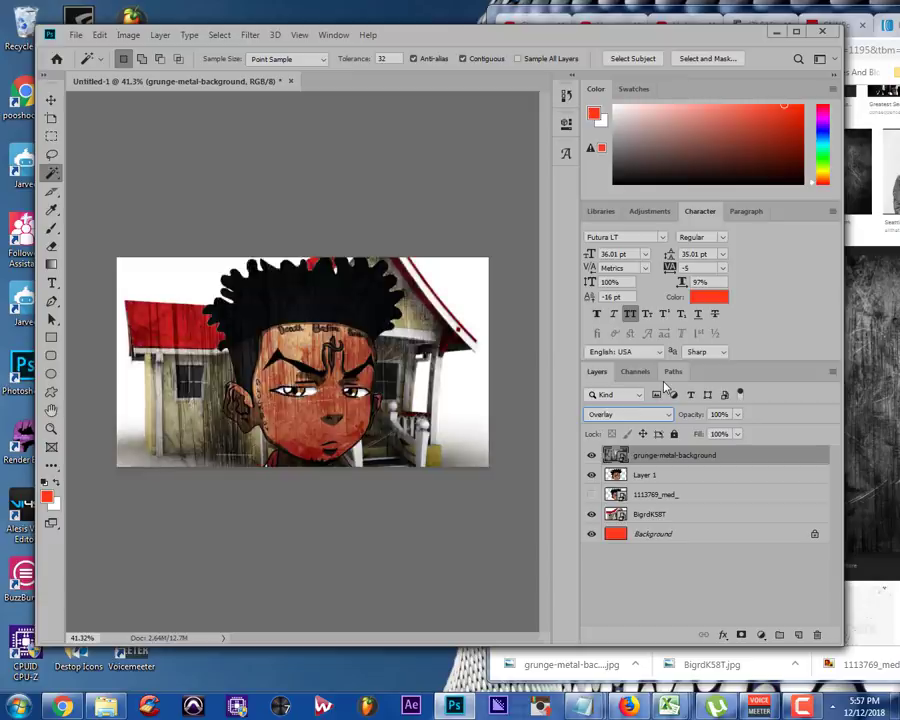
key("Down")
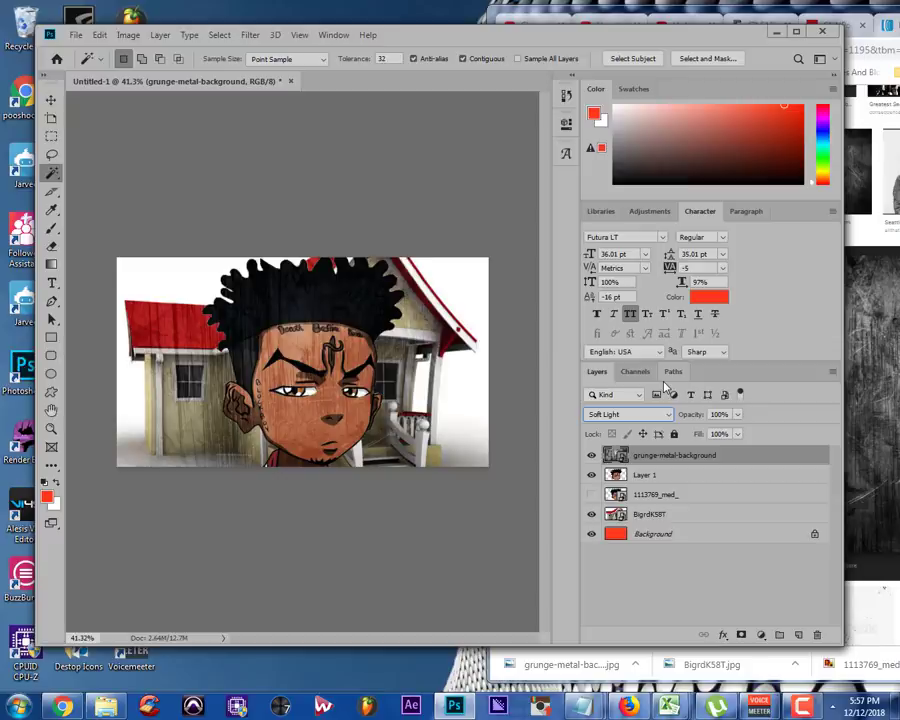
key("Down")
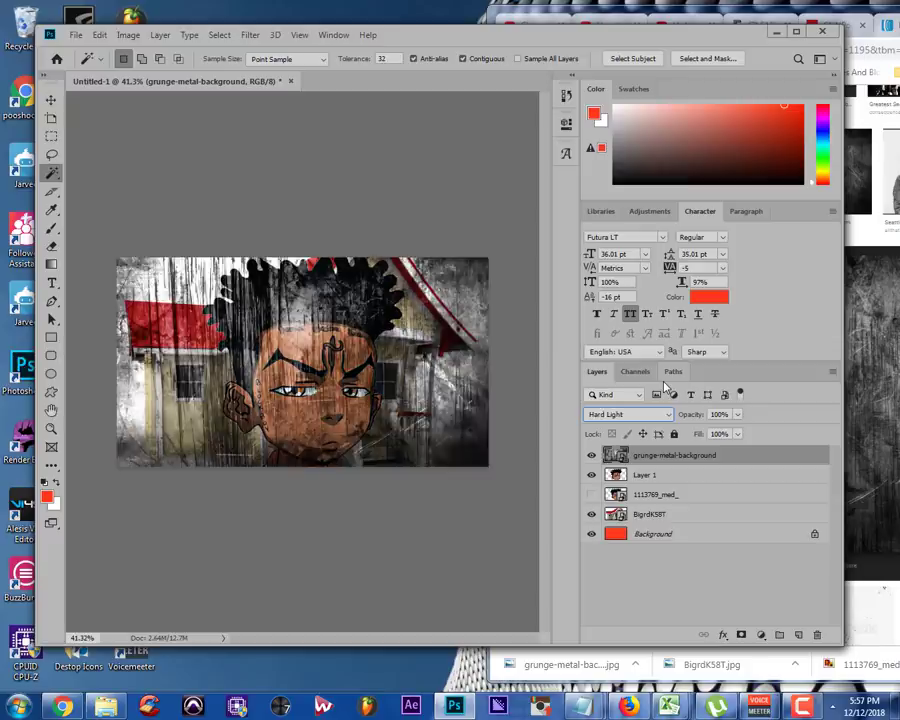
key("Down")
key("Down")
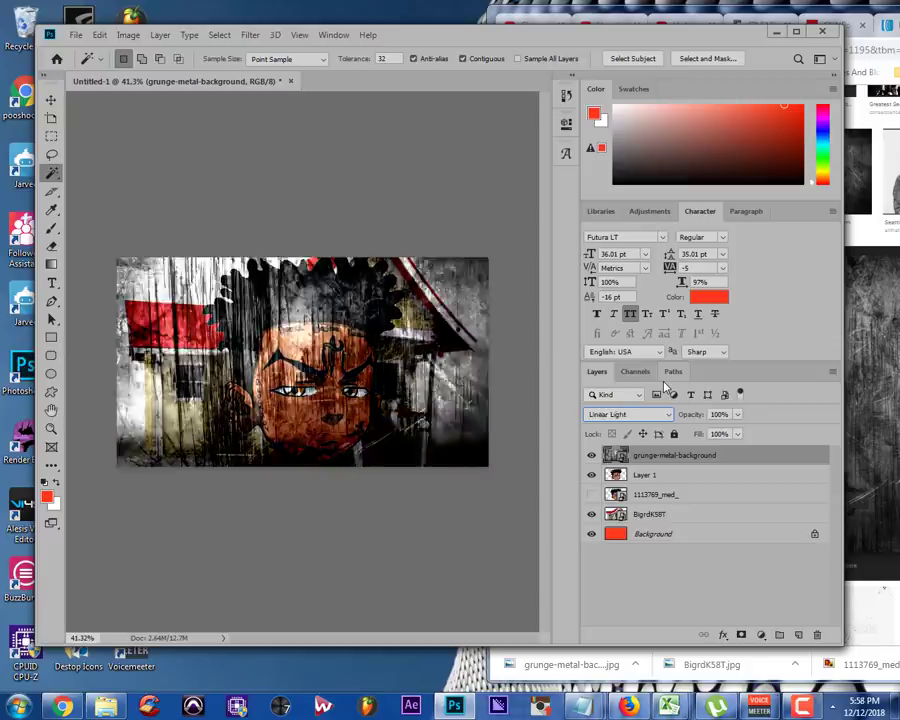
key("Down")
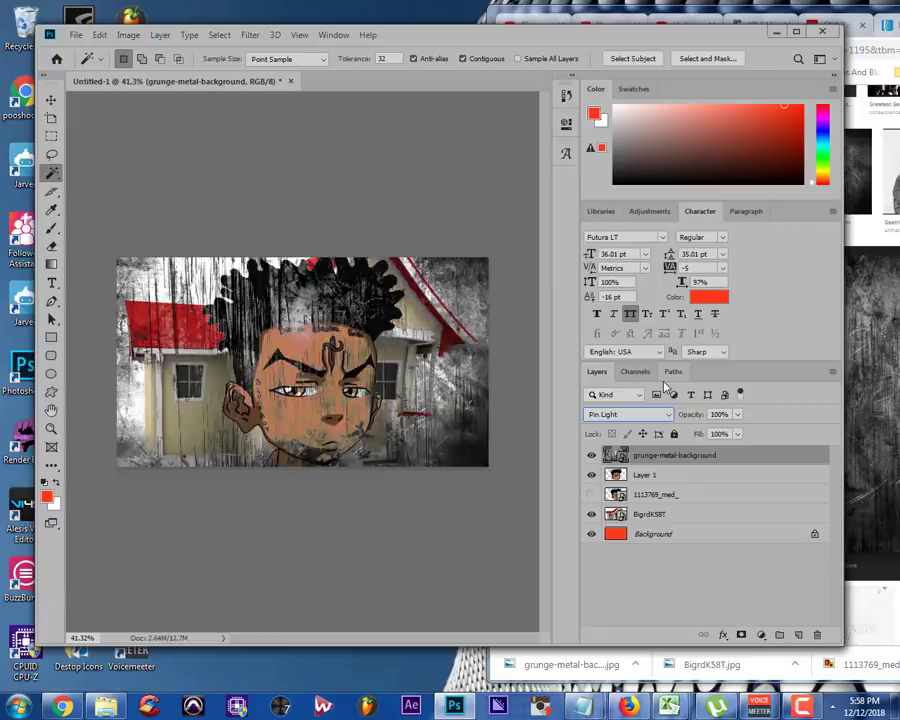
key("Down")
key("Down")
key("Down")
key("Down")
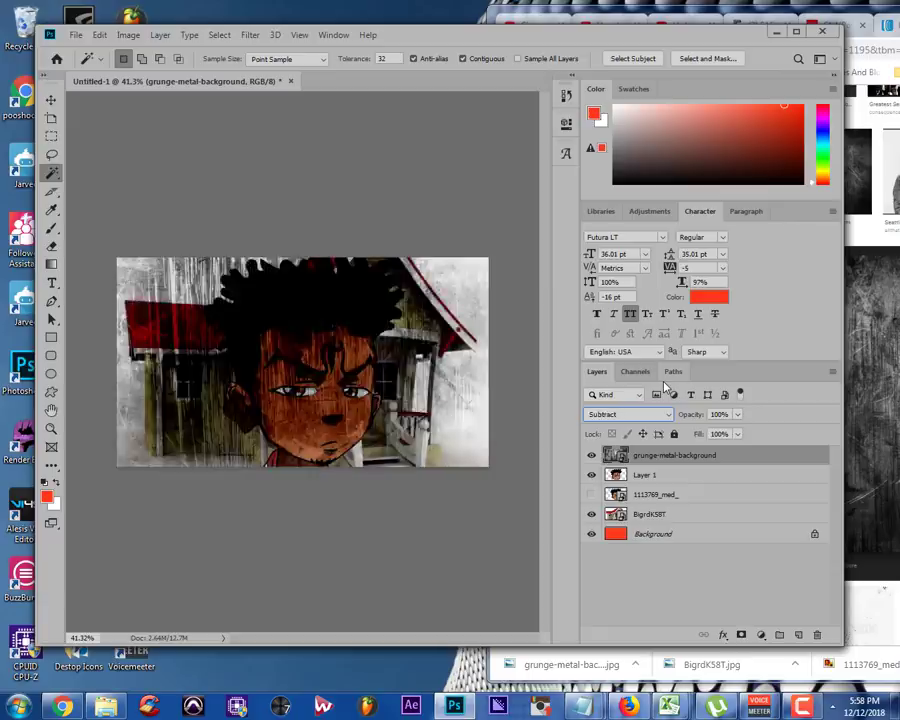
key("Down")
key("Up")
key("Up")
key("Up")
key("Up")
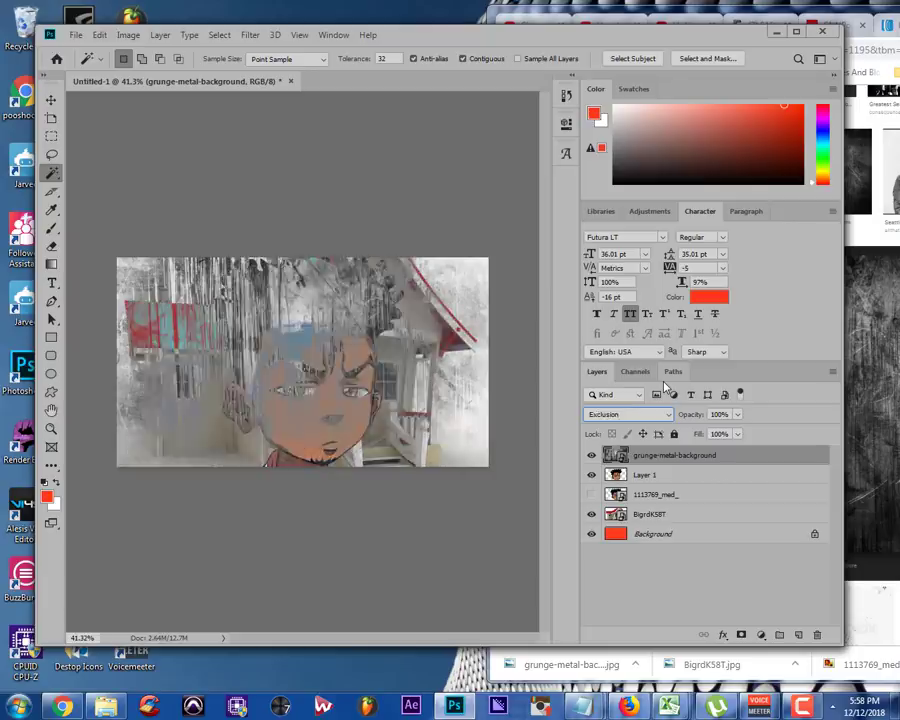
key("Up")
key("Up")
key("Up")
key("Up")
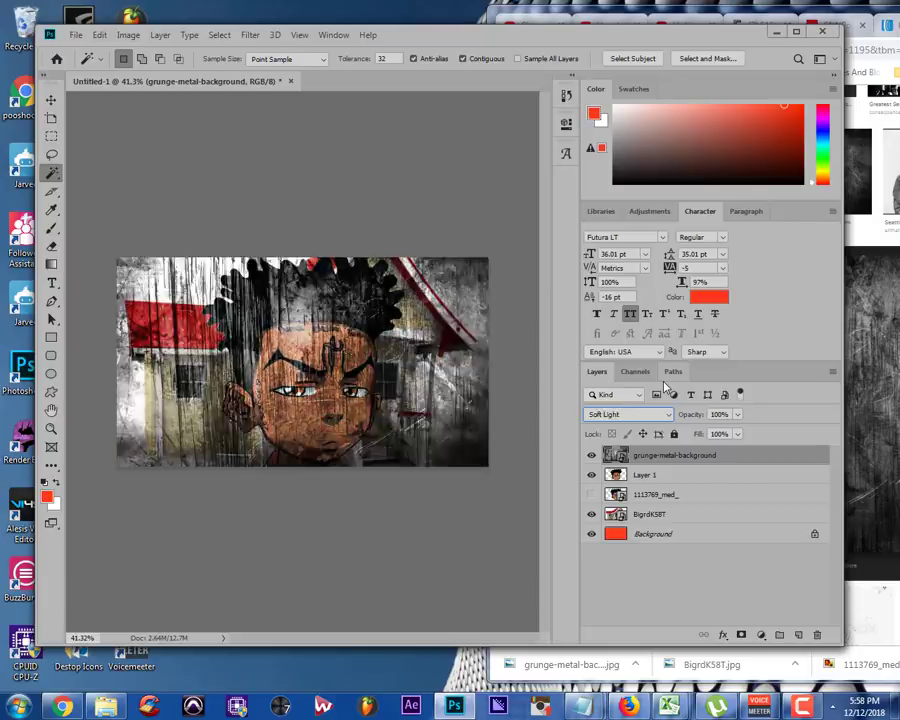
key("Up")
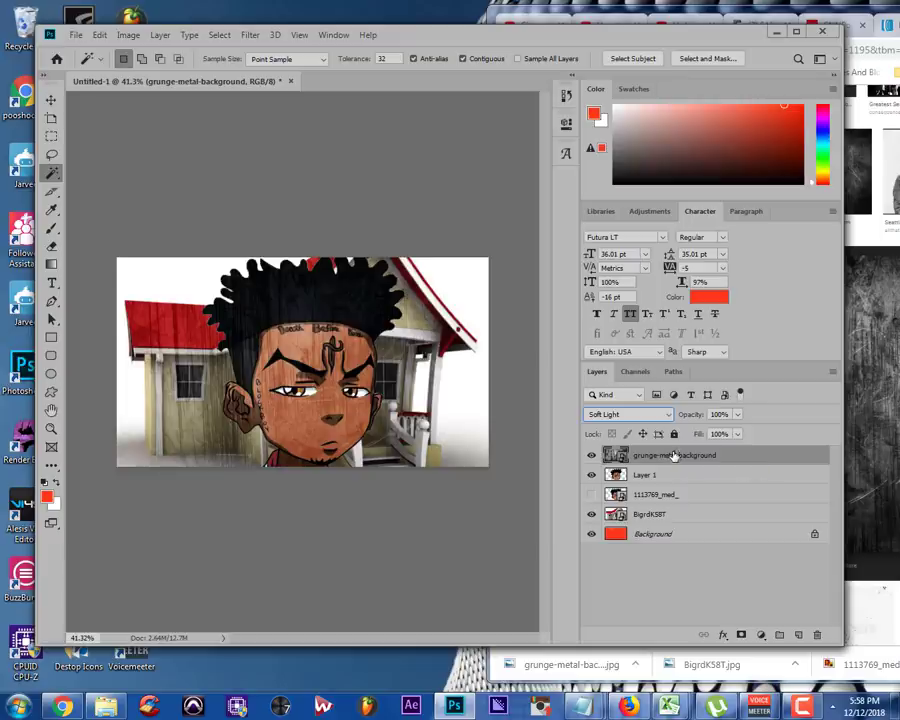
Hide the grunge-metal-background layer and switch to the Move tool
left_click(591, 455)
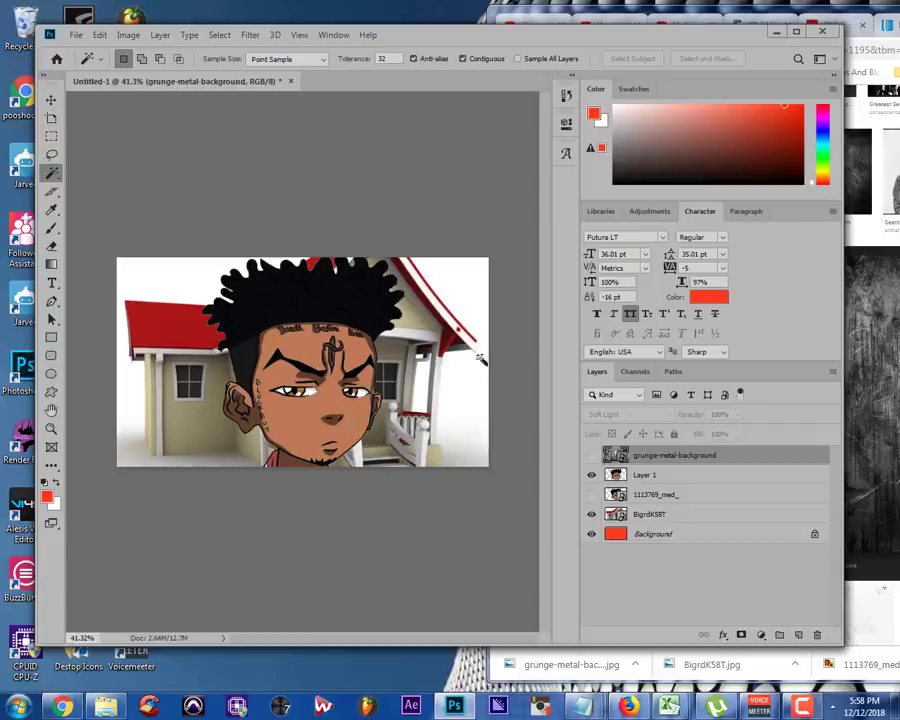
left_click(51, 101)
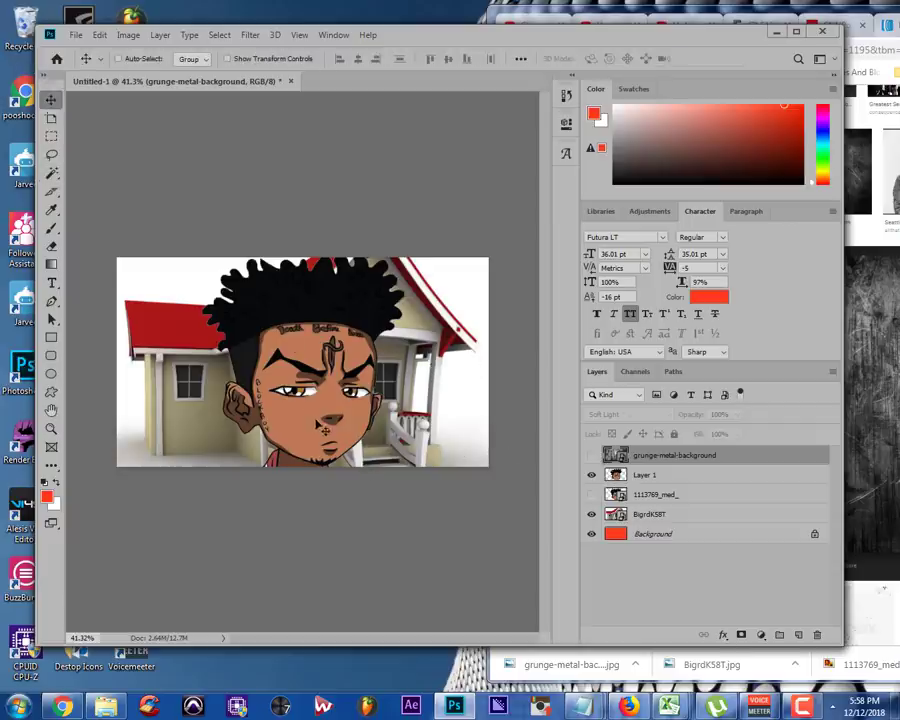
Hide the BigrdK58T and Background layers so only the cut-out head shows, and select Layer 1
left_click(591, 514)
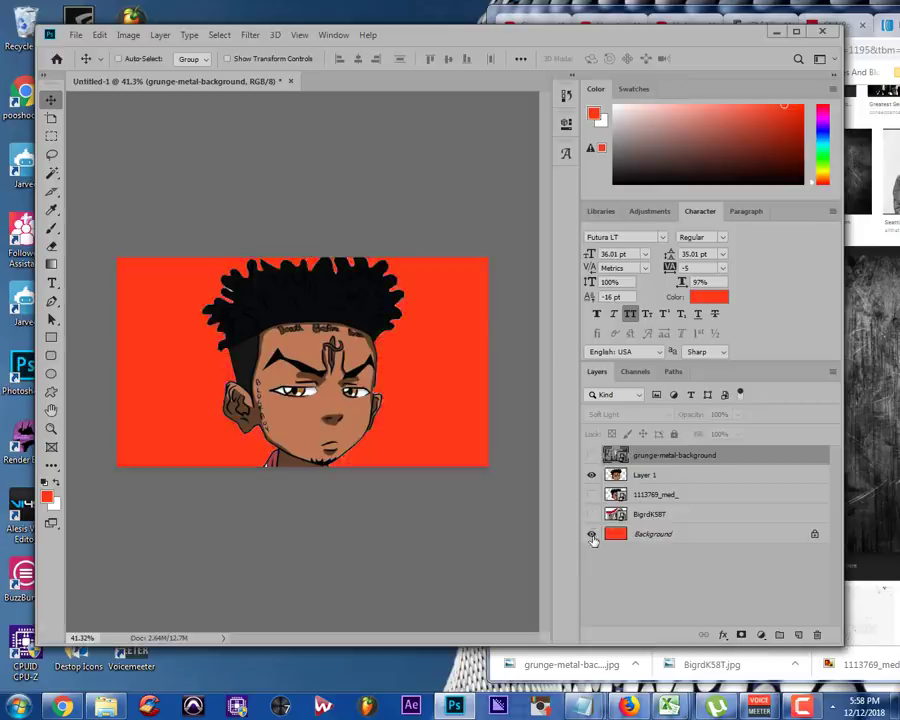
left_click(591, 535)
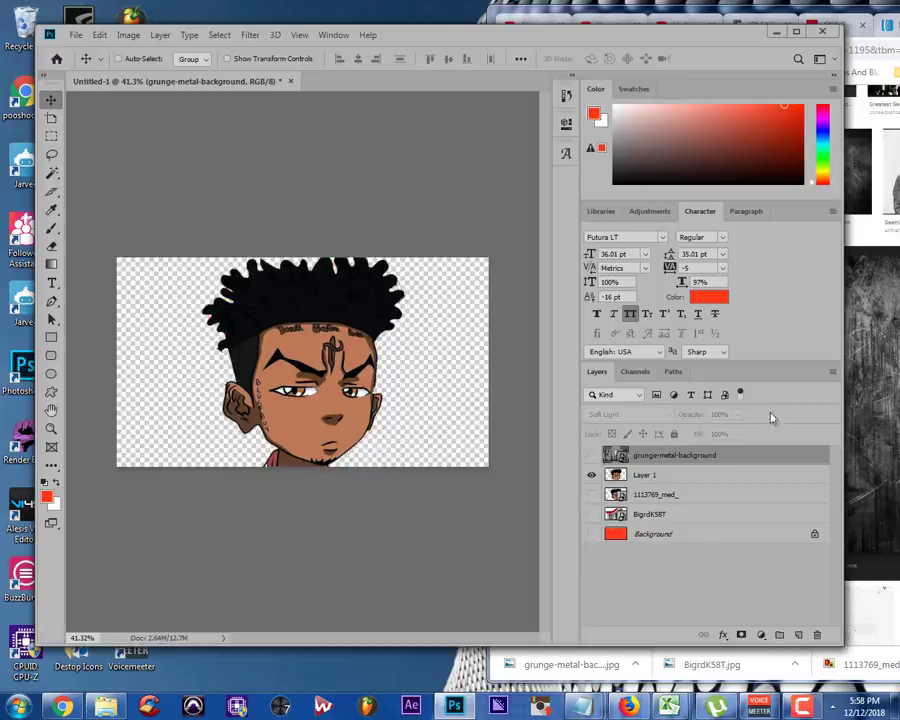
left_click(662, 477)
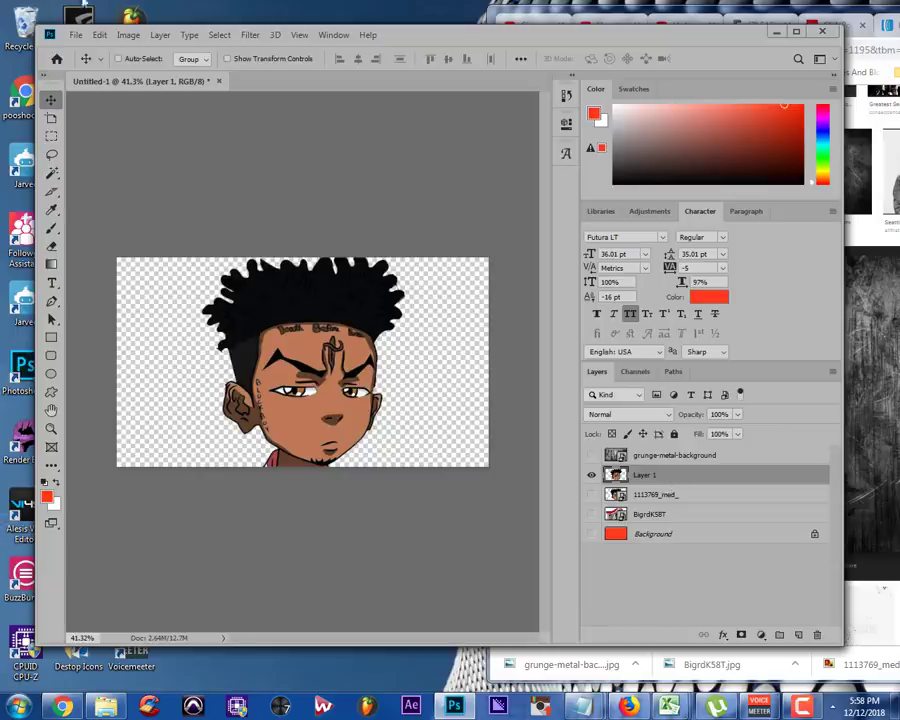
Save the cut-out head as a PNG copy named "21 he3ad" in the Art folder, accepting the PNG options
left_click(77, 35)
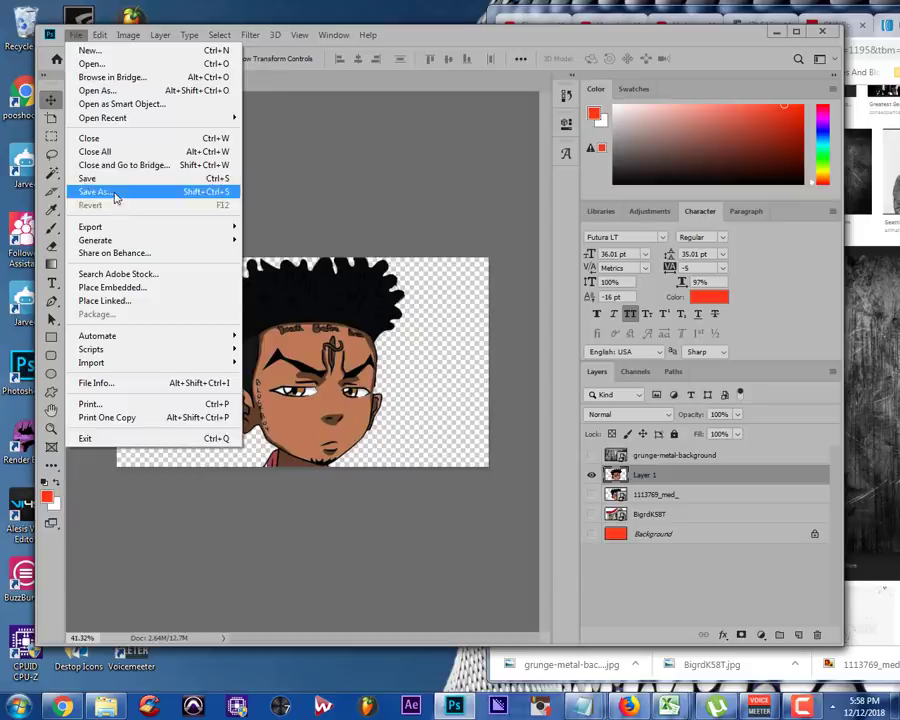
left_click(115, 191)
left_click(175, 329)
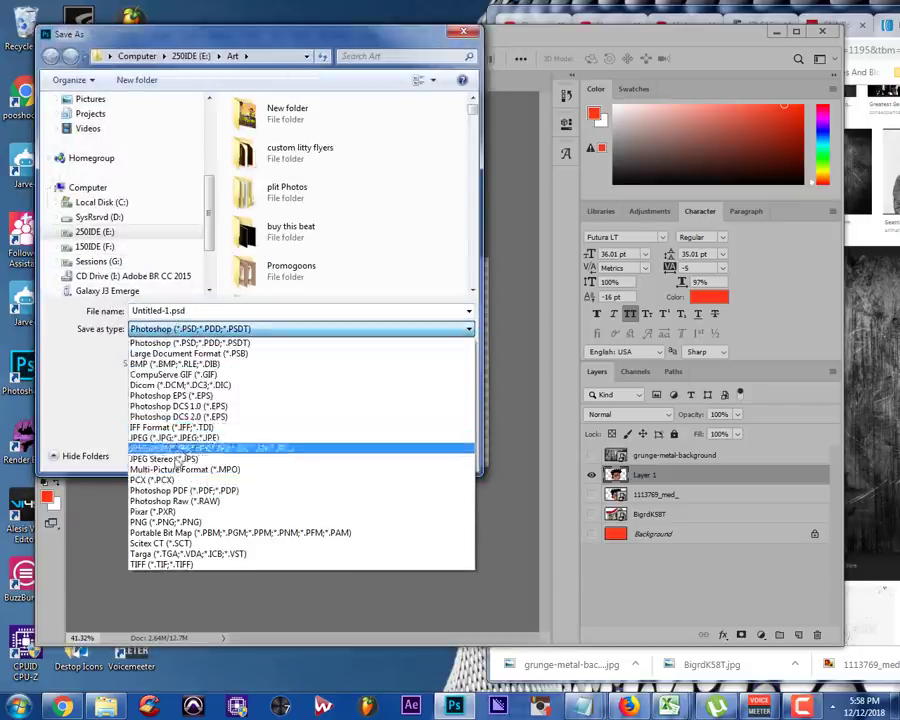
left_click(165, 522)
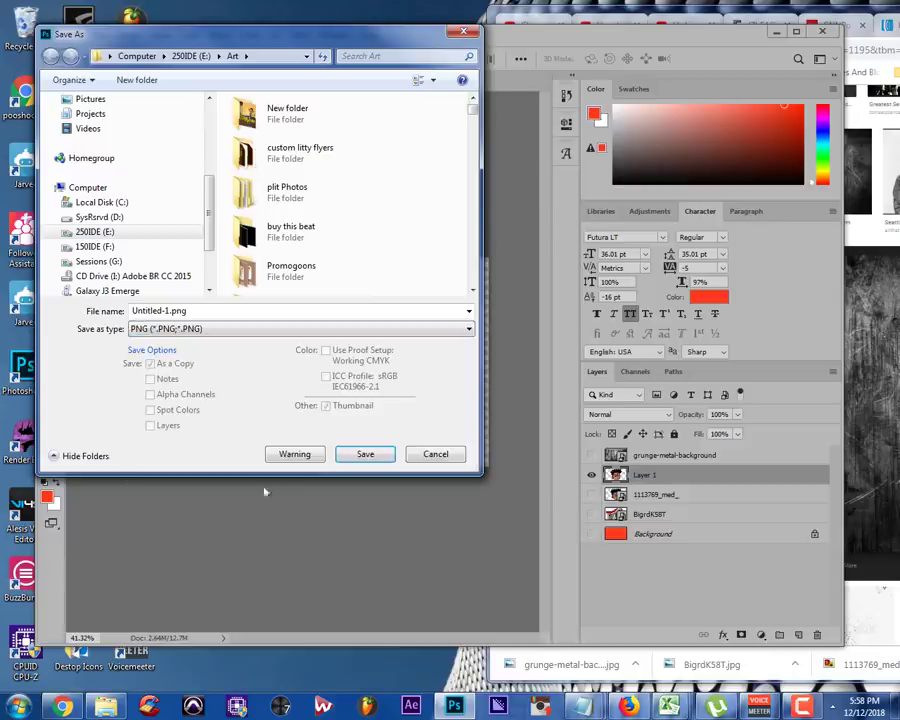
left_click(366, 454)
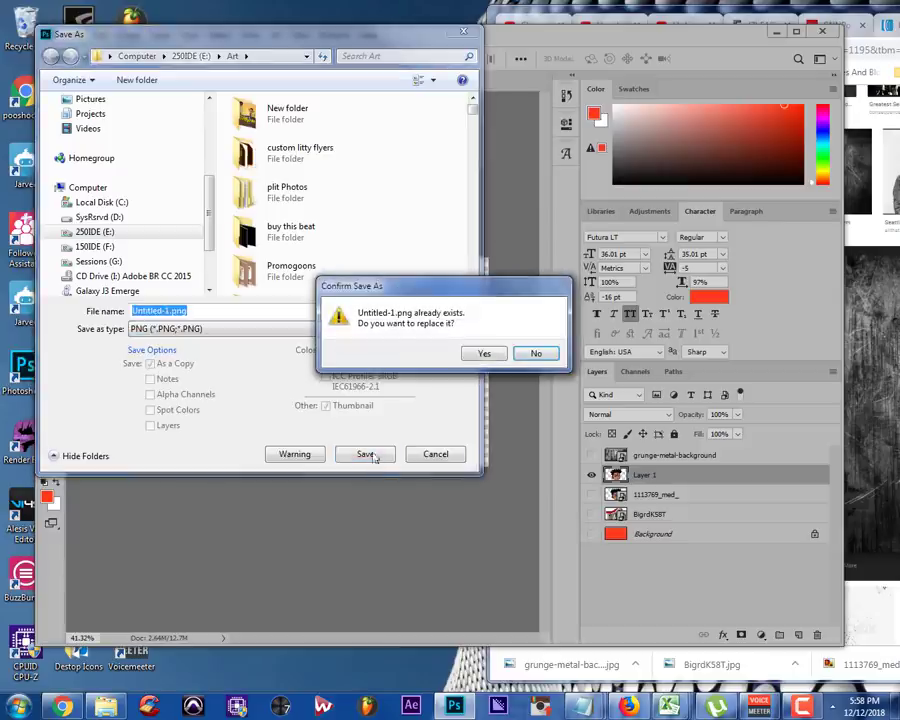
left_click(537, 354)
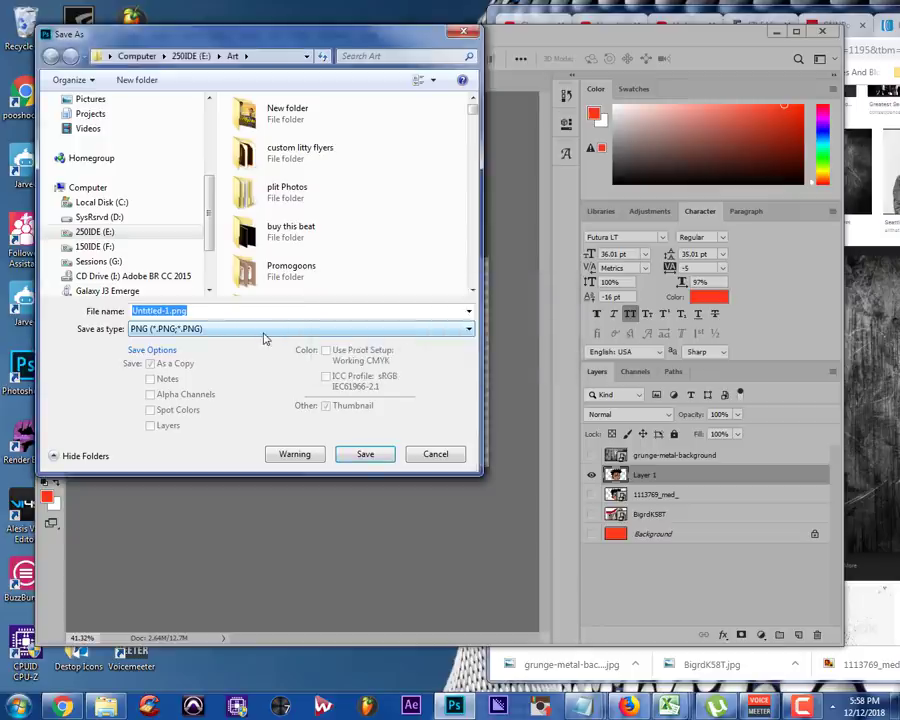
left_click(206, 312)
type("21 he3ad")
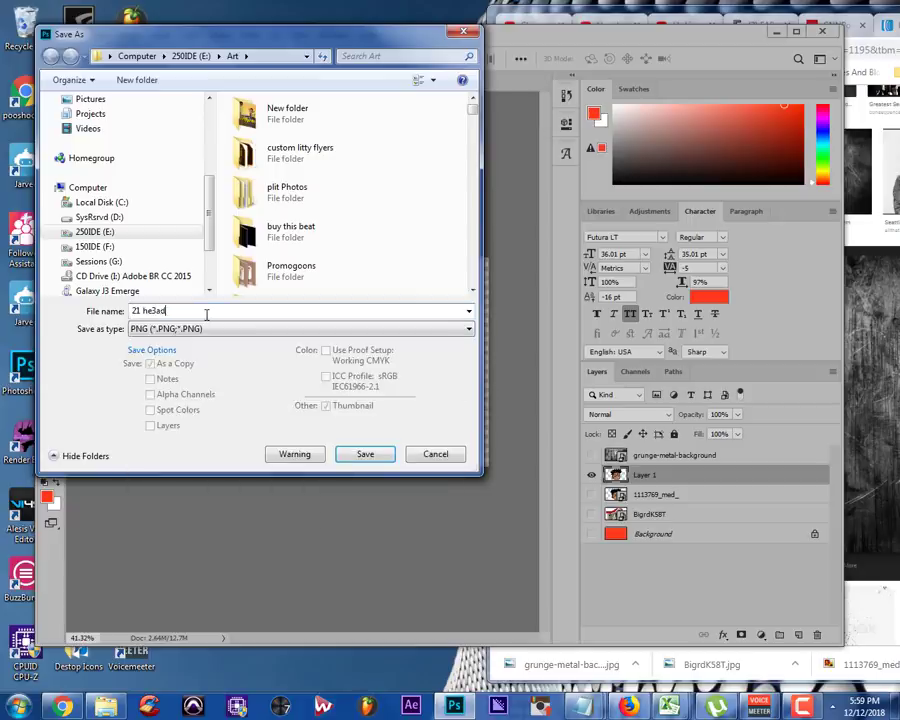
key("Return")
key("Return")
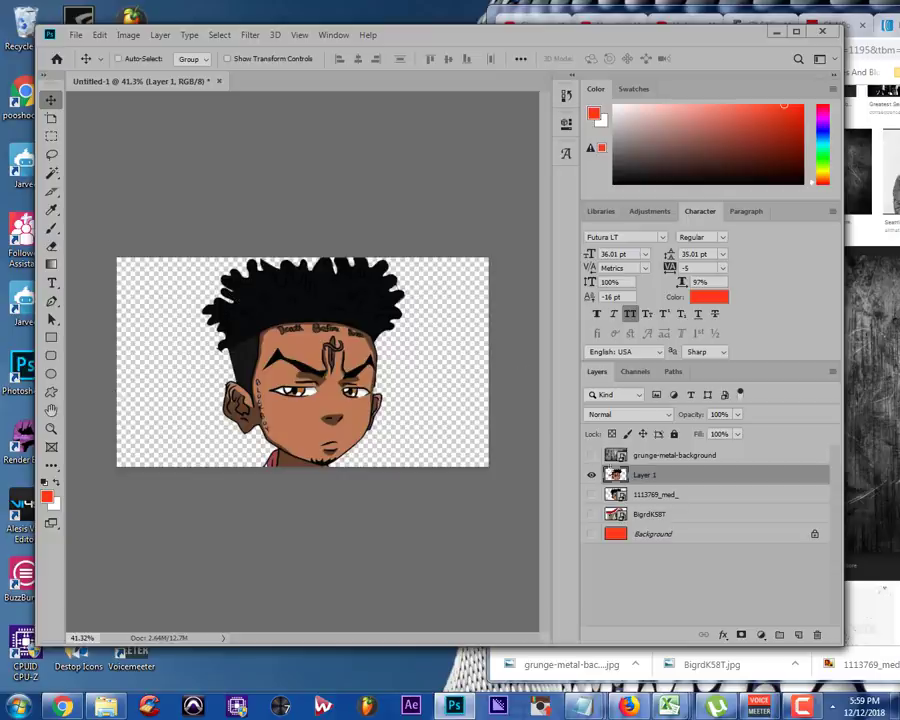
Hide Layer 1, show the BigrdK58T house layer and select it
left_click(591, 476)
left_click(591, 514)
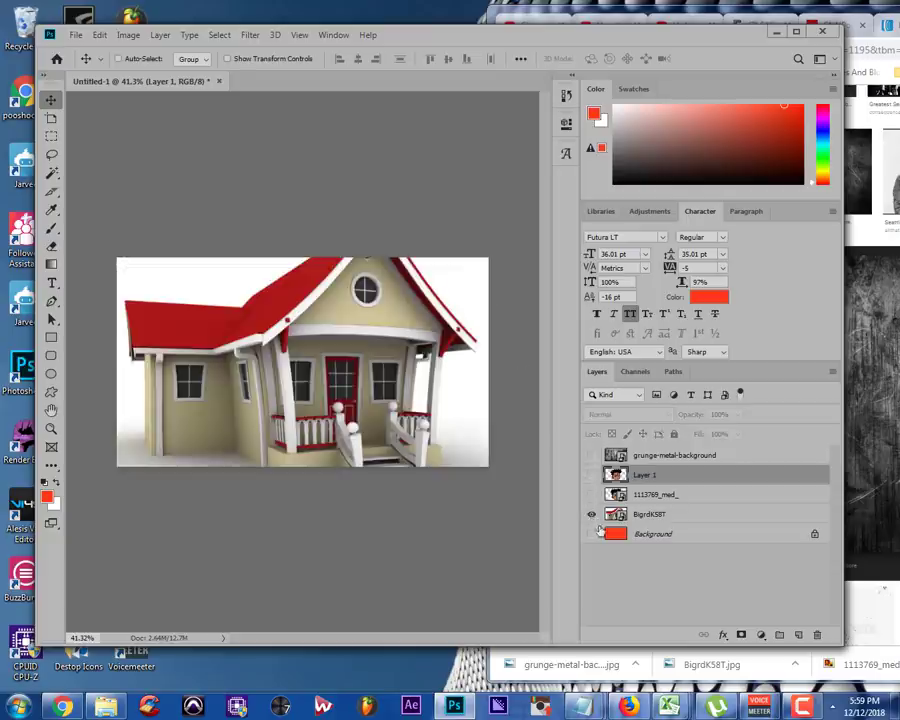
left_click(691, 515)
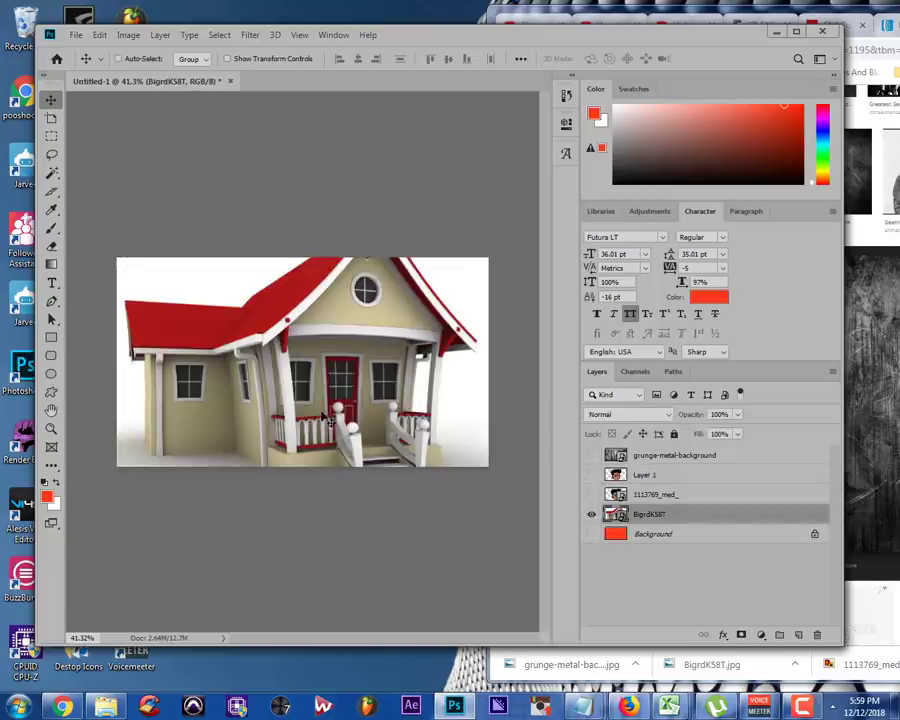
Save the house background as a JPEG named "21 savage bg" in the Art folder, accepting the JPEG options
key("ctrl+s")
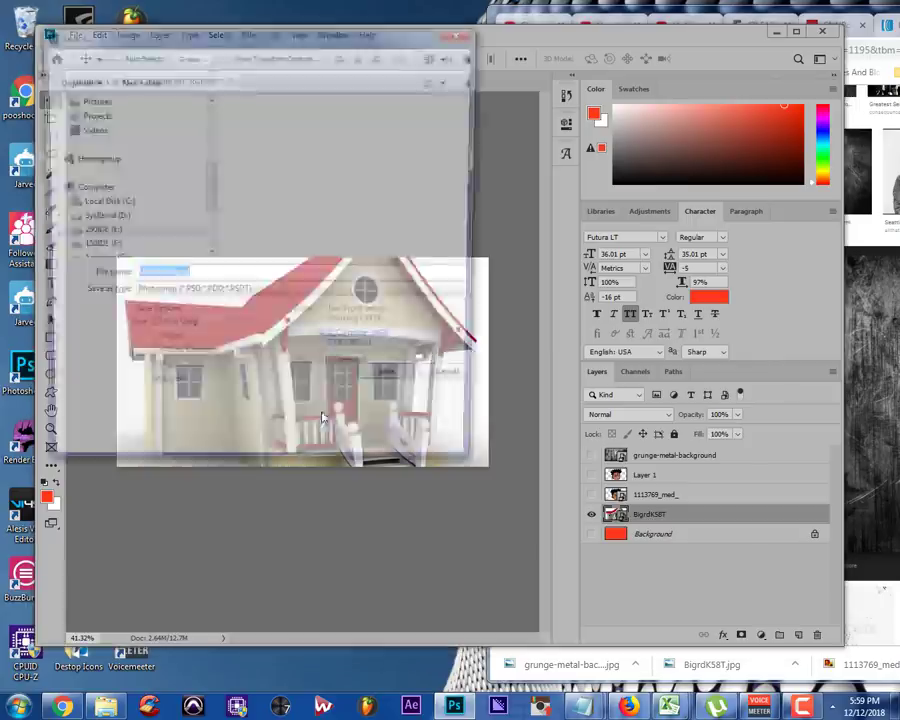
left_click(178, 329)
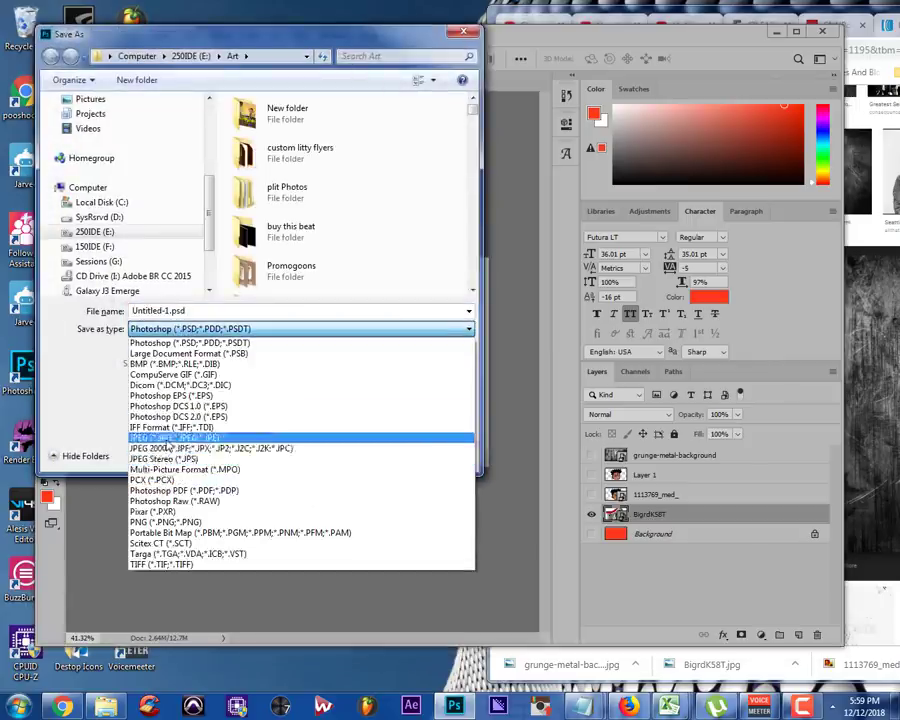
left_click(168, 438)
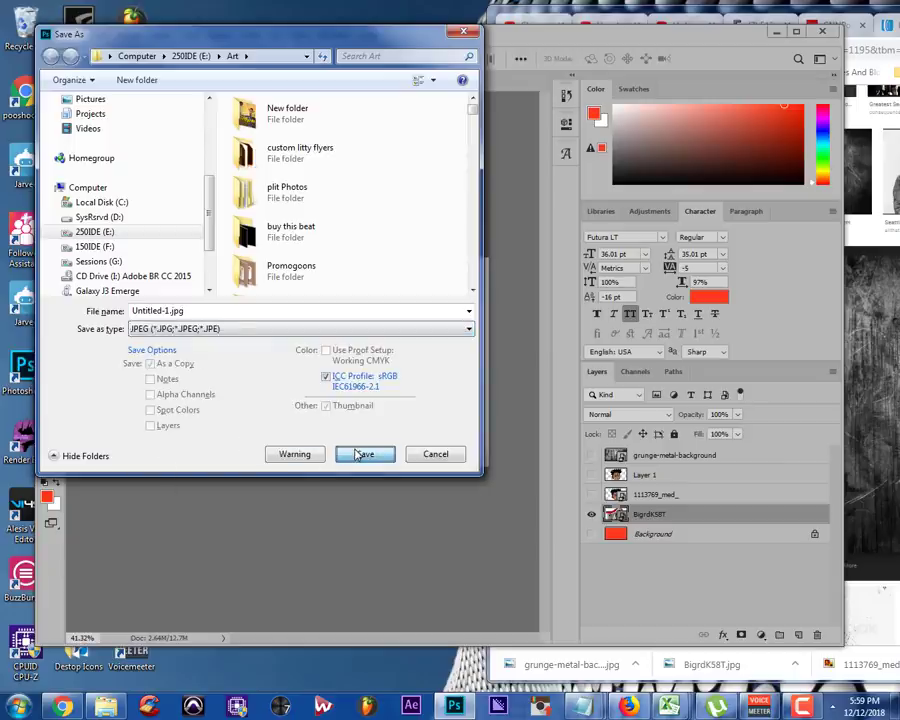
left_click(252, 311)
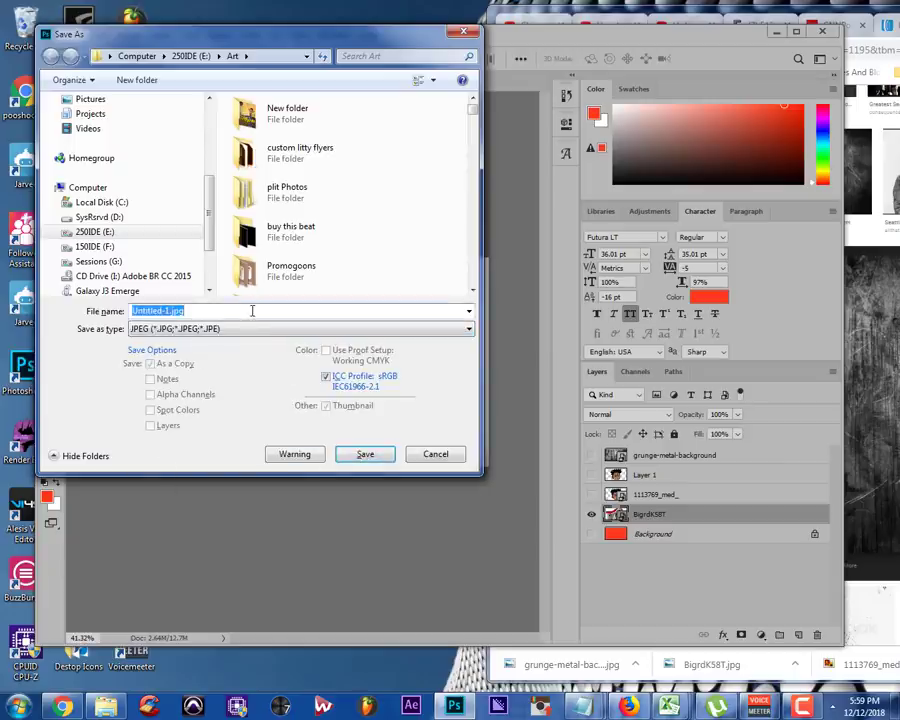
type("21 savage")
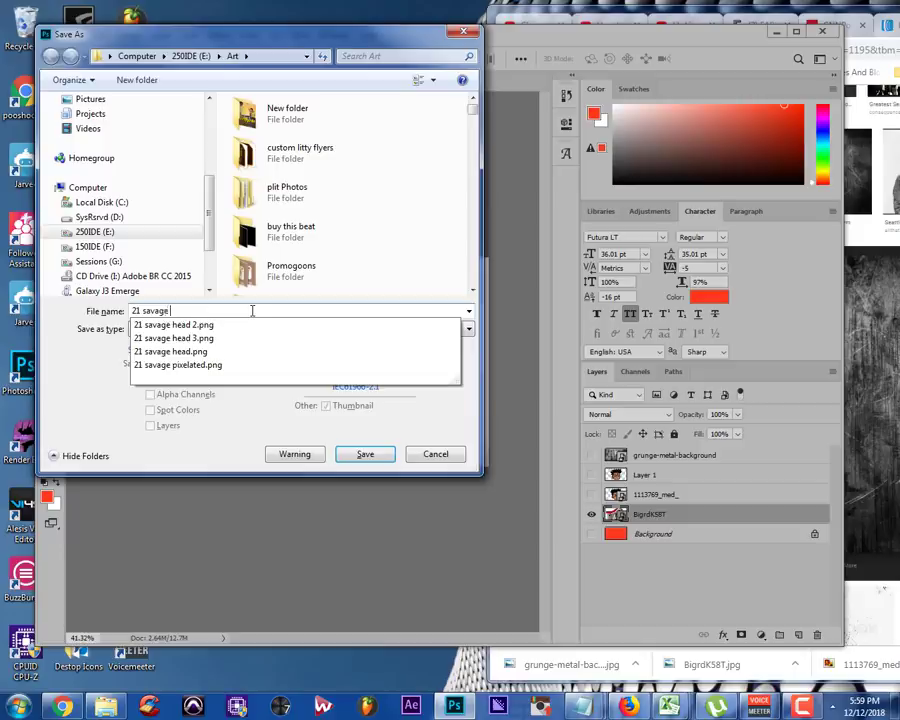
type(" bg")
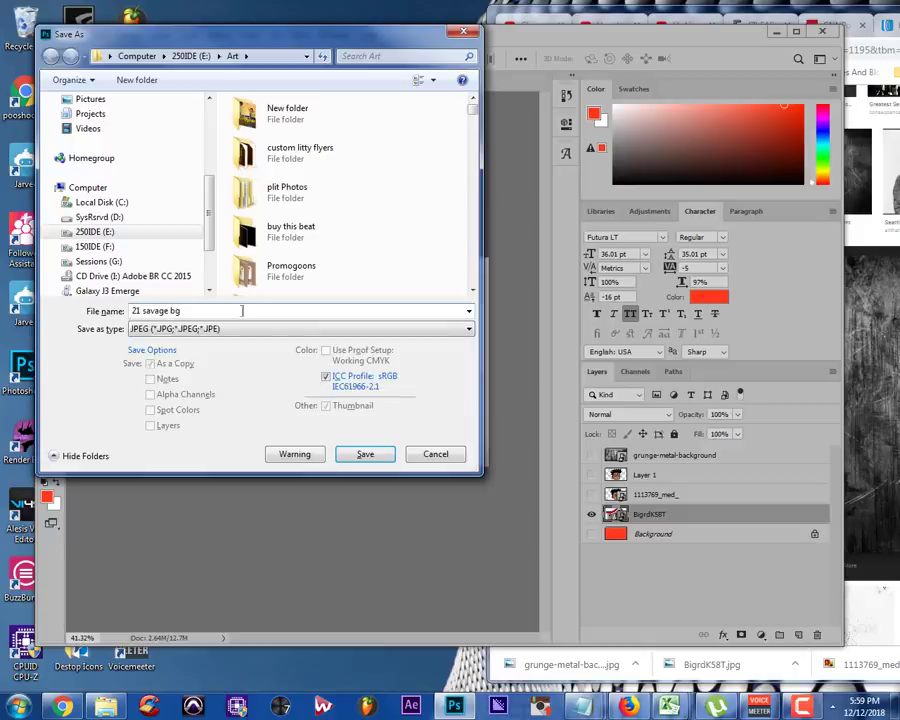
left_click(364, 454)
left_click(763, 373)
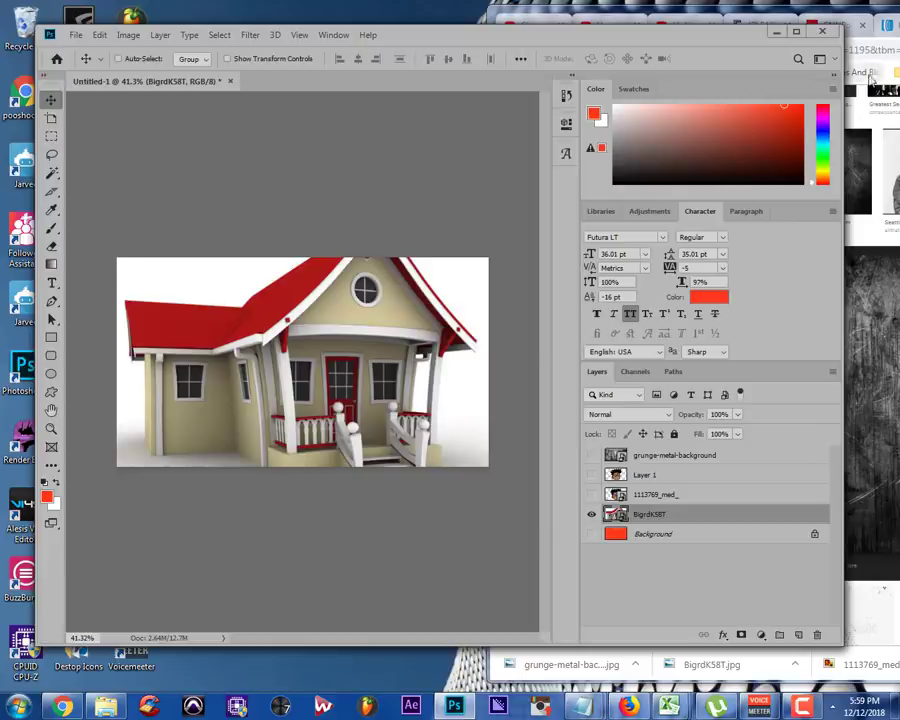
Switch to After Effects and open the Beats folder on drive 250IDE (E:) in a file window placed beside the Project panel
left_click(410, 706)
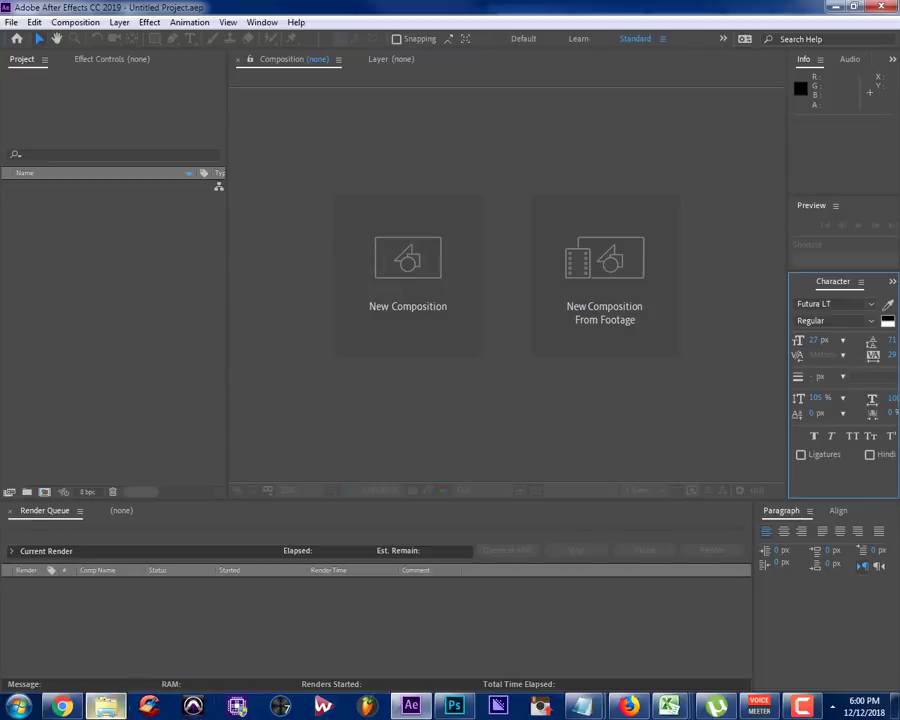
left_click(104, 707)
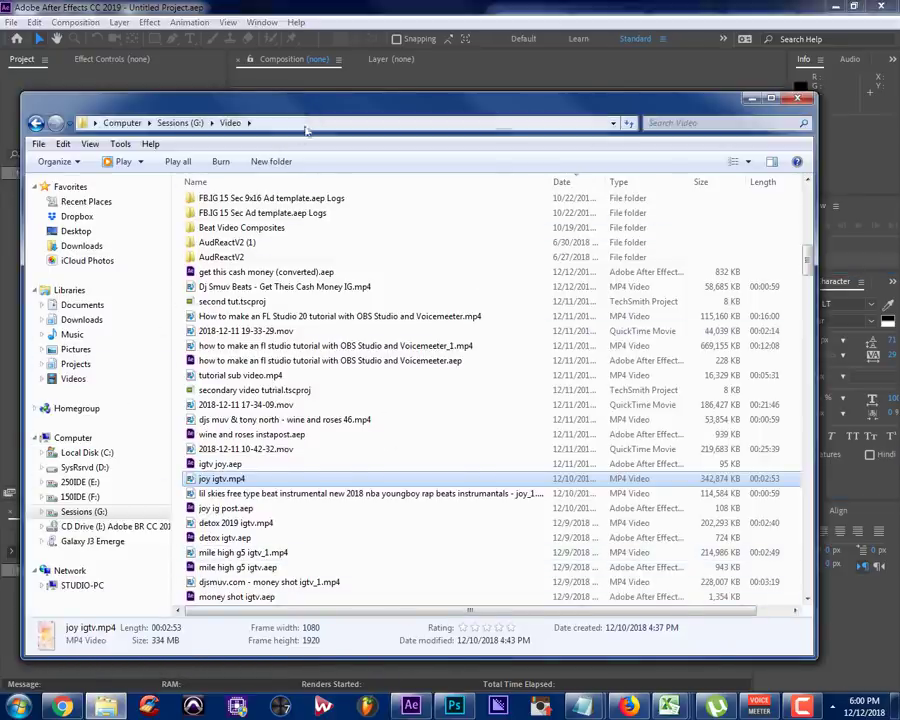
left_click_drag(306, 130, 486, 115)
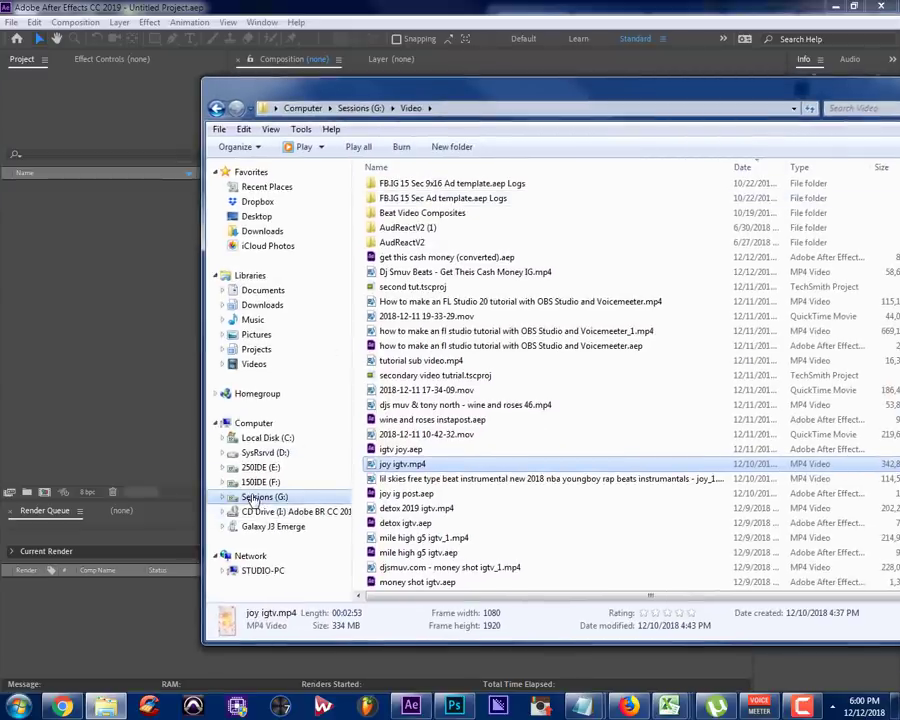
left_click(262, 467)
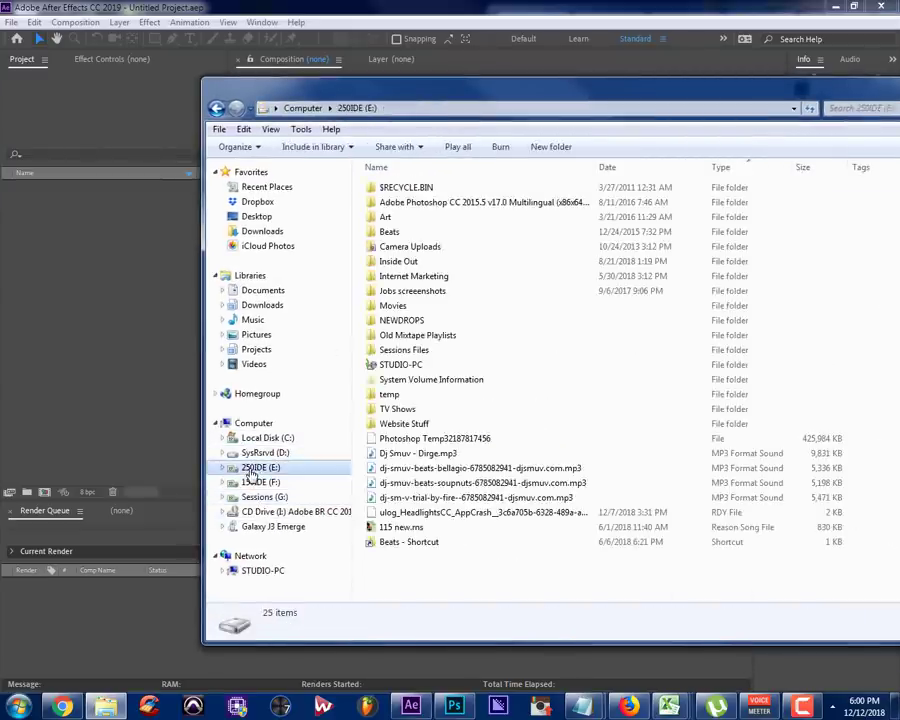
double_click(388, 231)
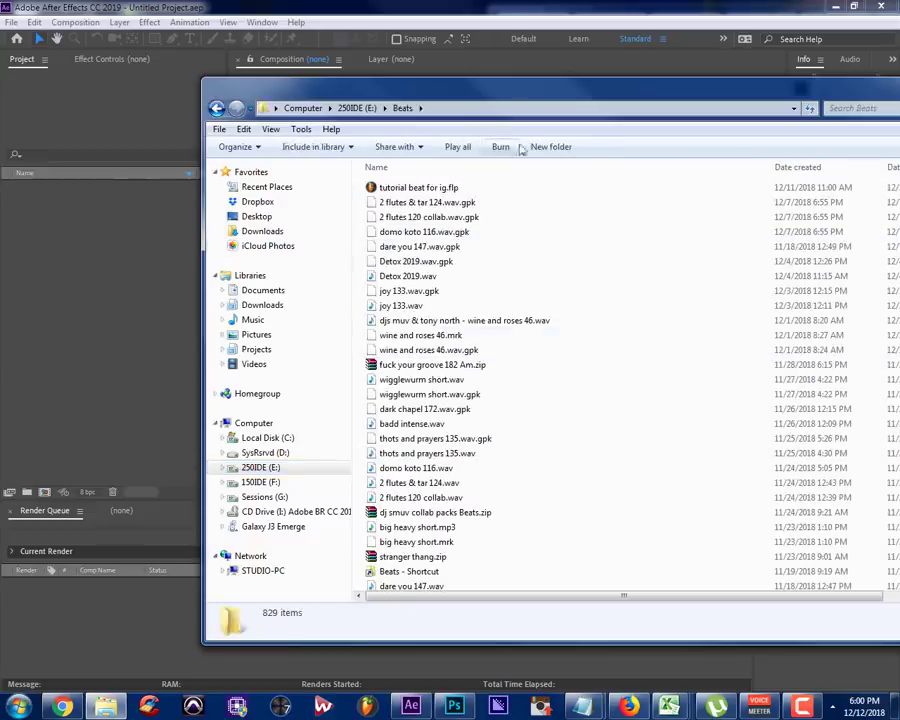
left_click_drag(562, 98, 714, 116)
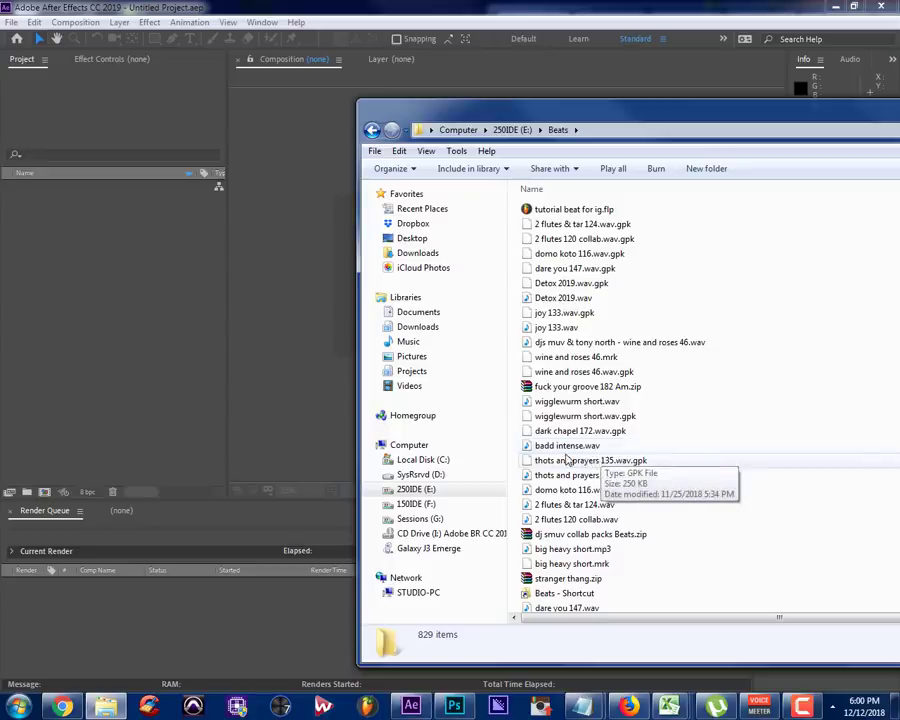
Look through the Beats folder for a beat file to use in the video
scroll(624, 504, "down", 2)
scroll(624, 510, "down", 4)
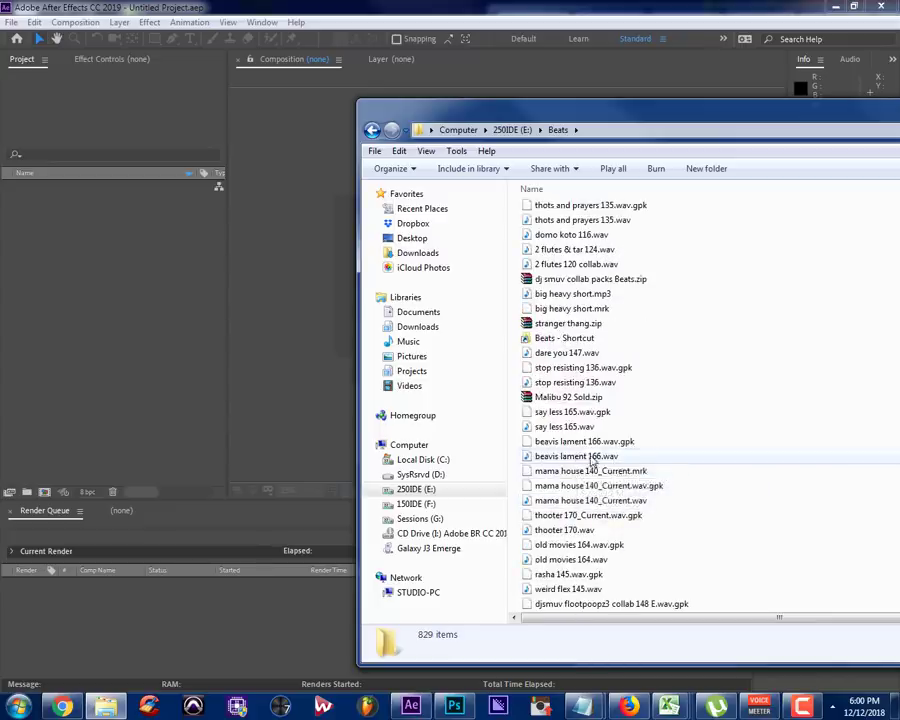
scroll(600, 465, "down", 3)
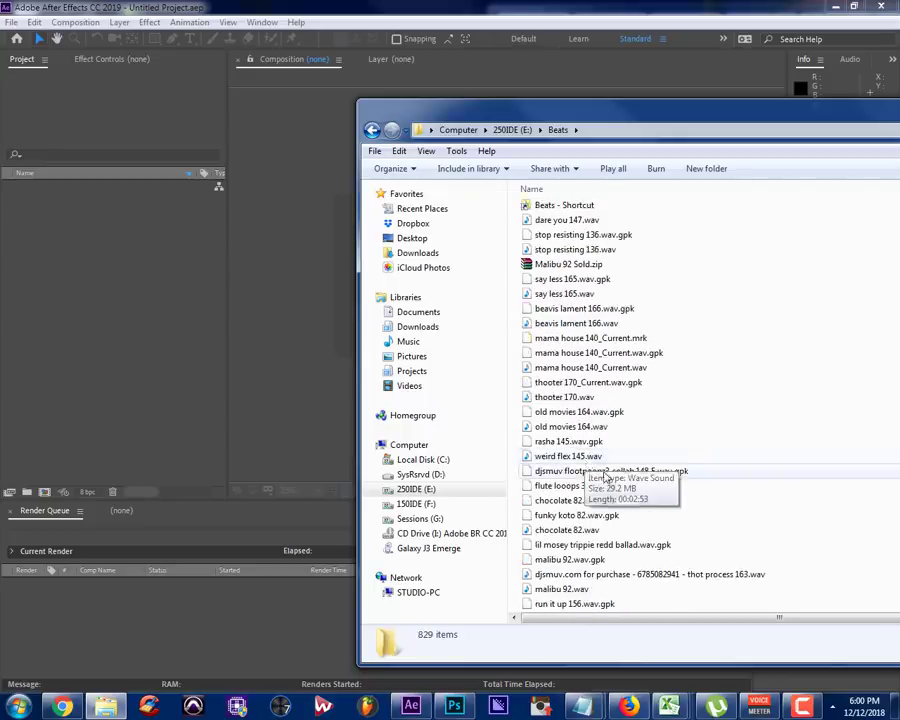
left_click(575, 456)
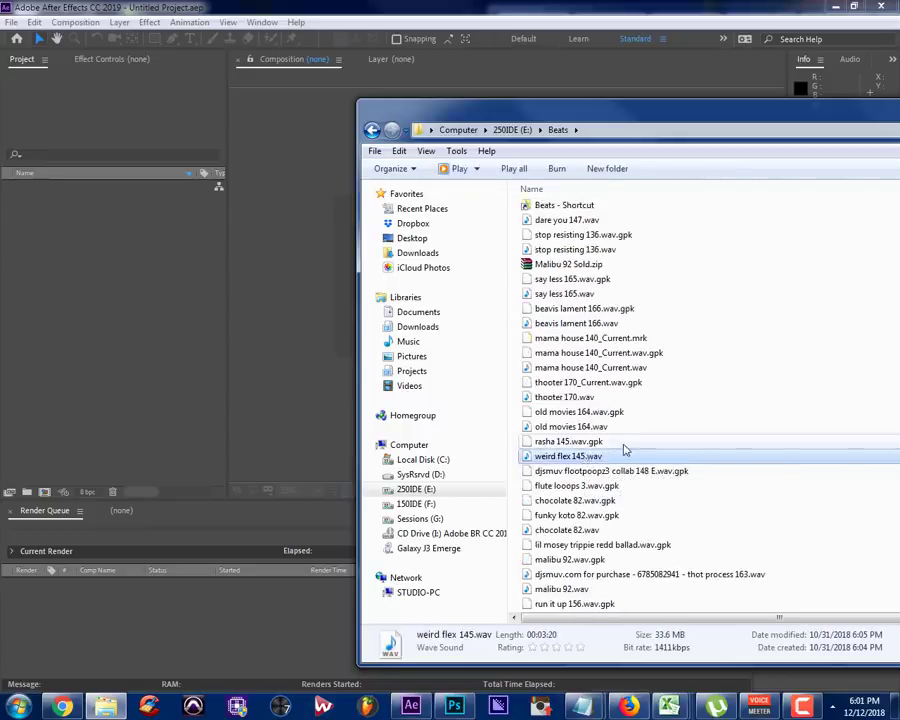
scroll(620, 455, "down", 1)
scroll(622, 462, "down", 2)
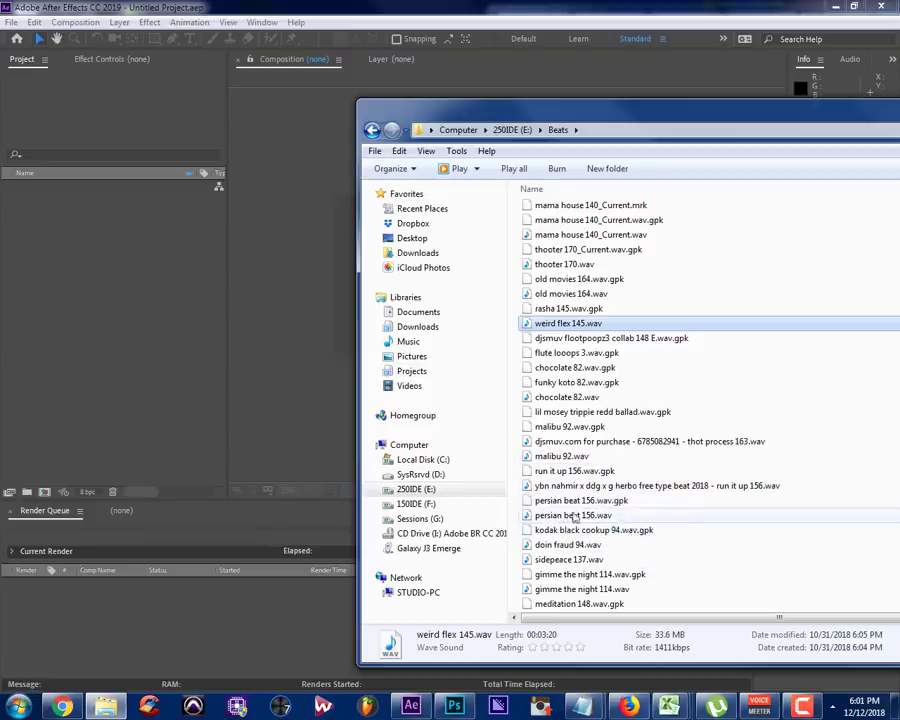
left_click(690, 486)
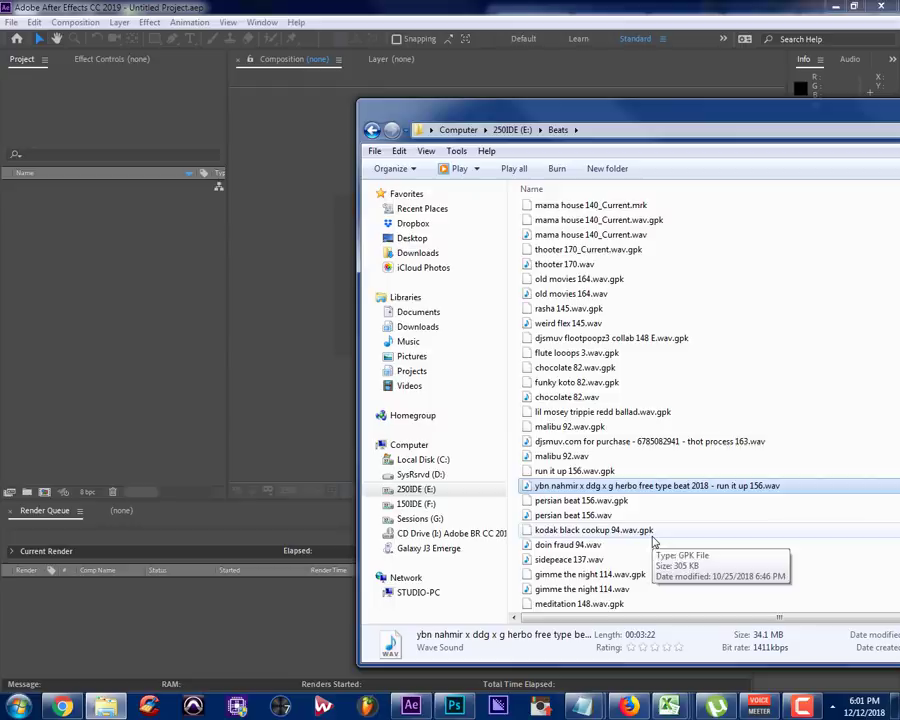
scroll(652, 541, "up", 8)
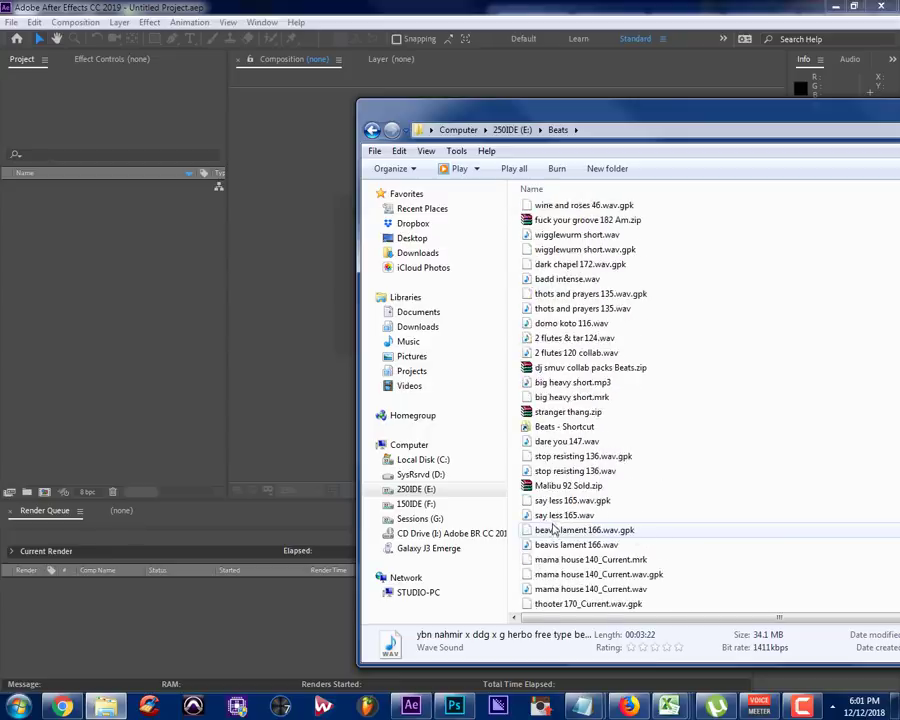
scroll(550, 527, "up", 2)
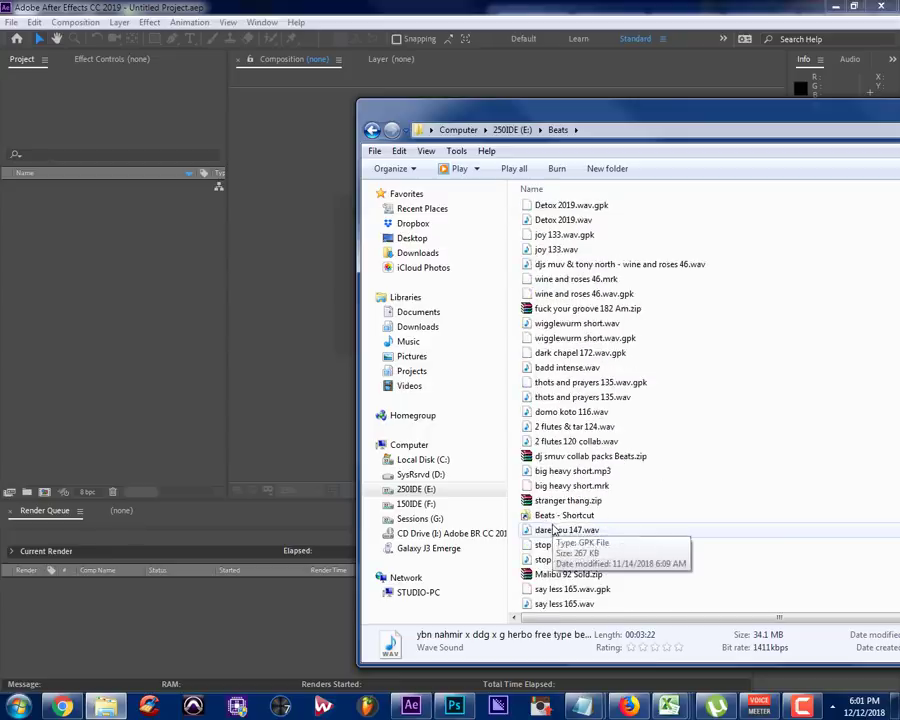
scroll(553, 530, "up", 1)
left_click(557, 413)
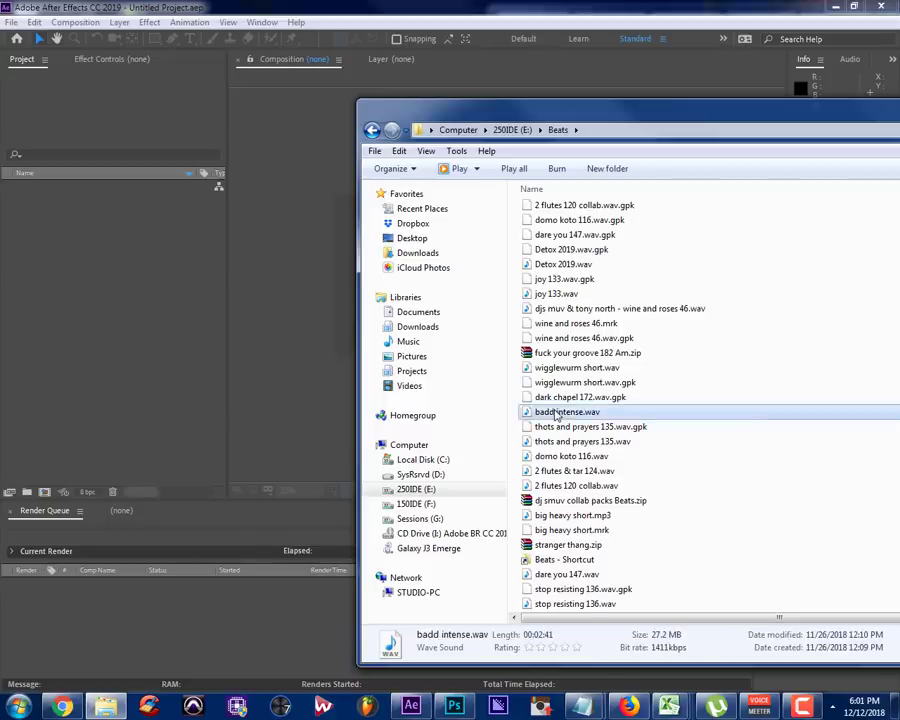
Import domo koto 116.wav from the Beats folder into the After Effects project
left_click_drag(632, 118, 759, 199)
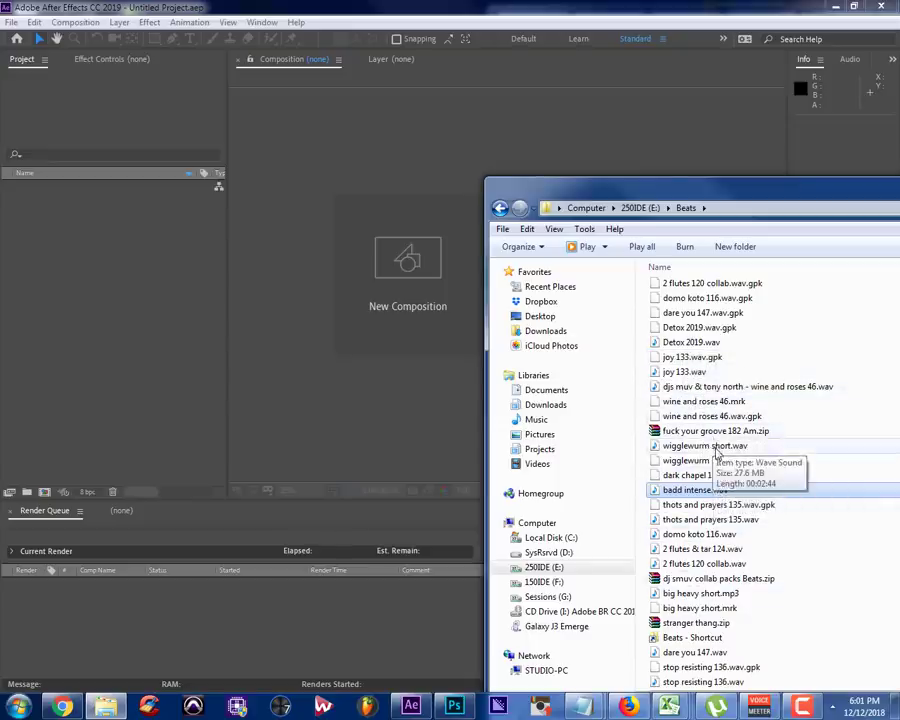
scroll(703, 578, "down", 4)
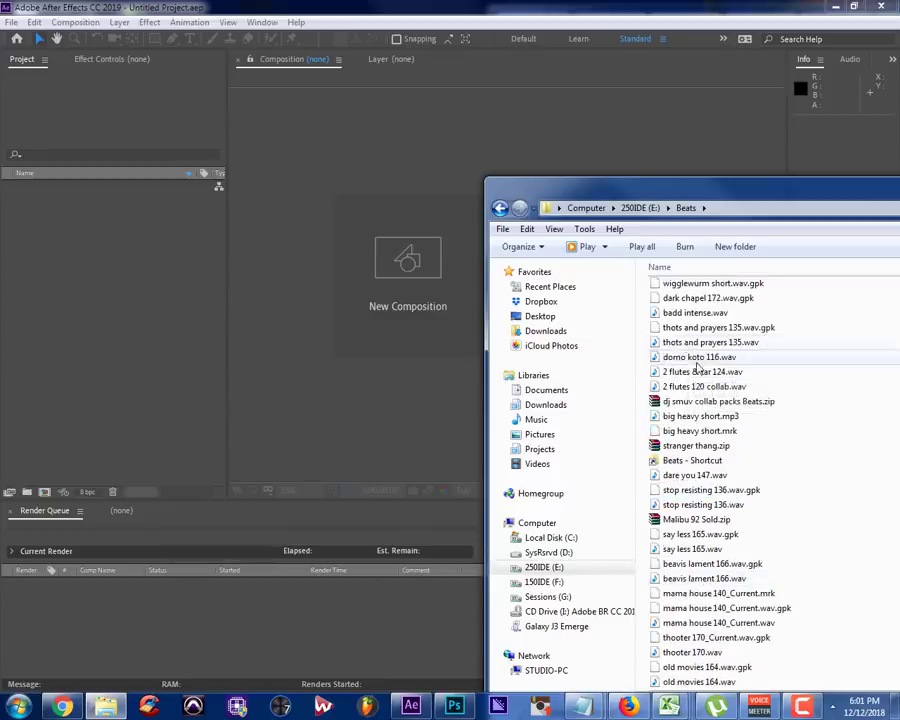
mouse_move(698, 362)
left_mouse_down()
mouse_move(80, 322)
mouse_move(770, 390)
mouse_move(706, 372)
left_mouse_up()
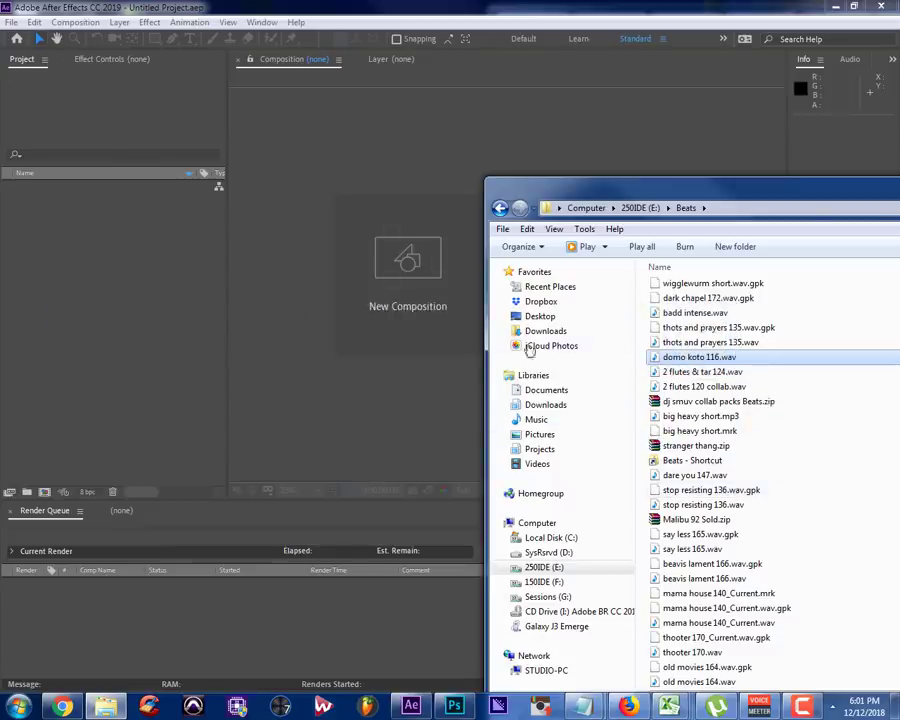
left_click(72, 121)
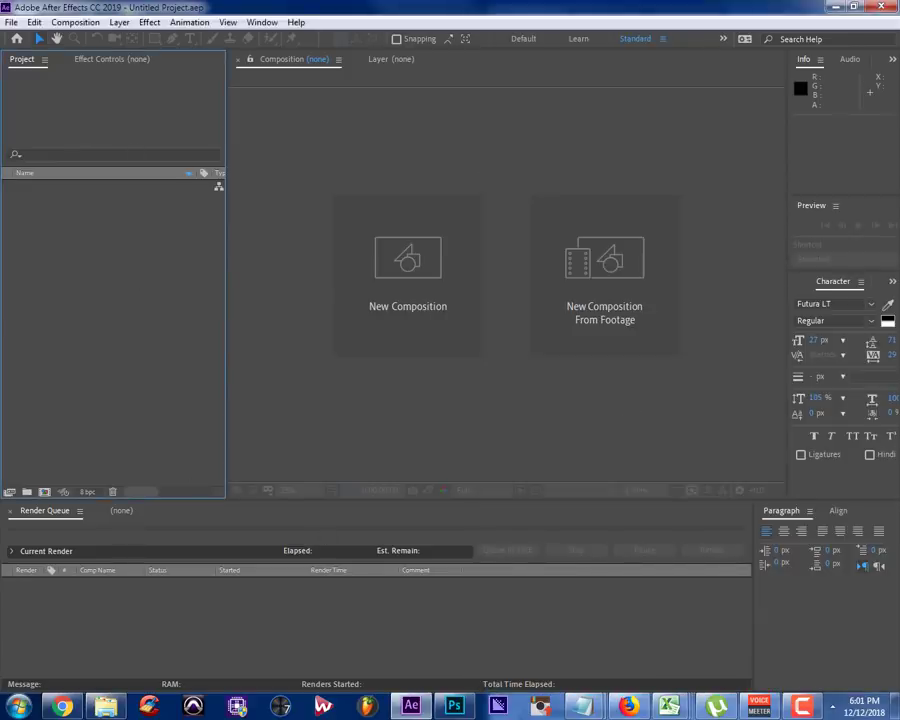
key("alt+Tab")
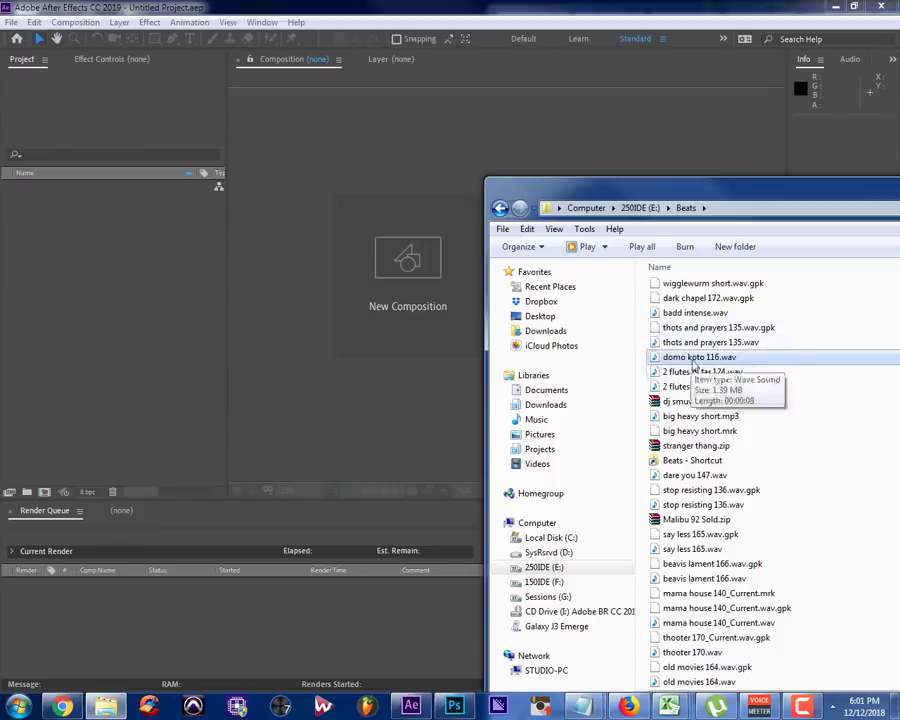
left_click_drag(700, 357, 82, 139)
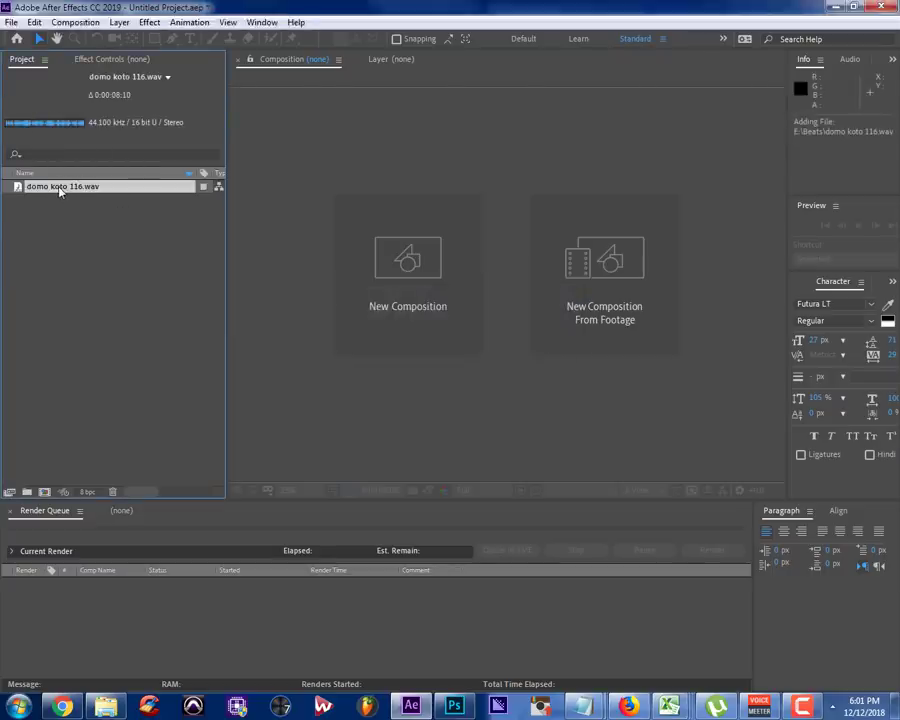
Create a composition from domo koto 116.wav and play a preview of its audio
left_click_drag(59, 190, 45, 494)
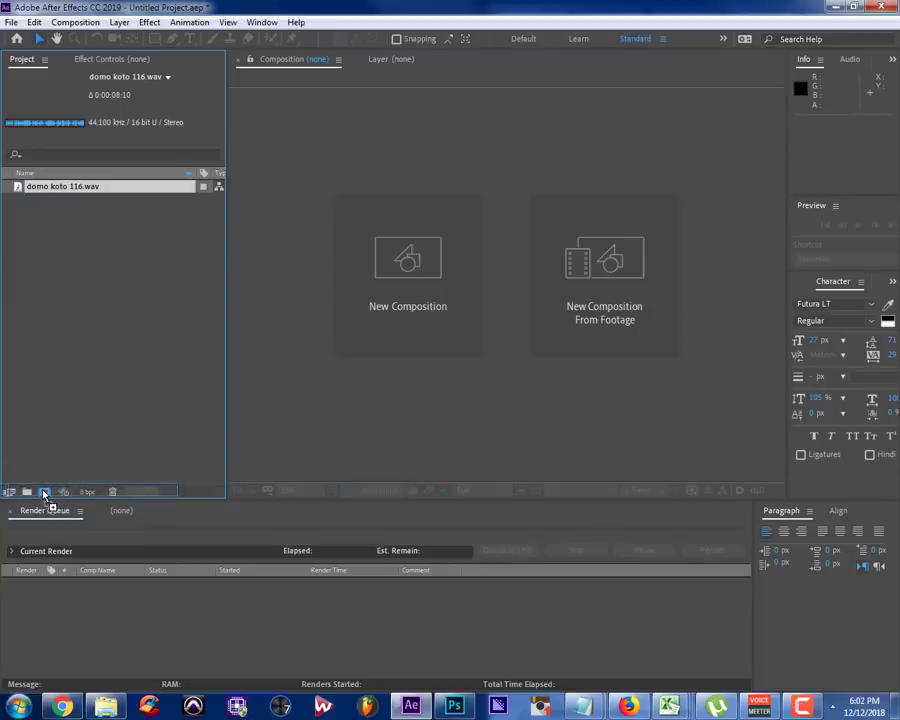
left_click_drag(45, 494, 44, 494)
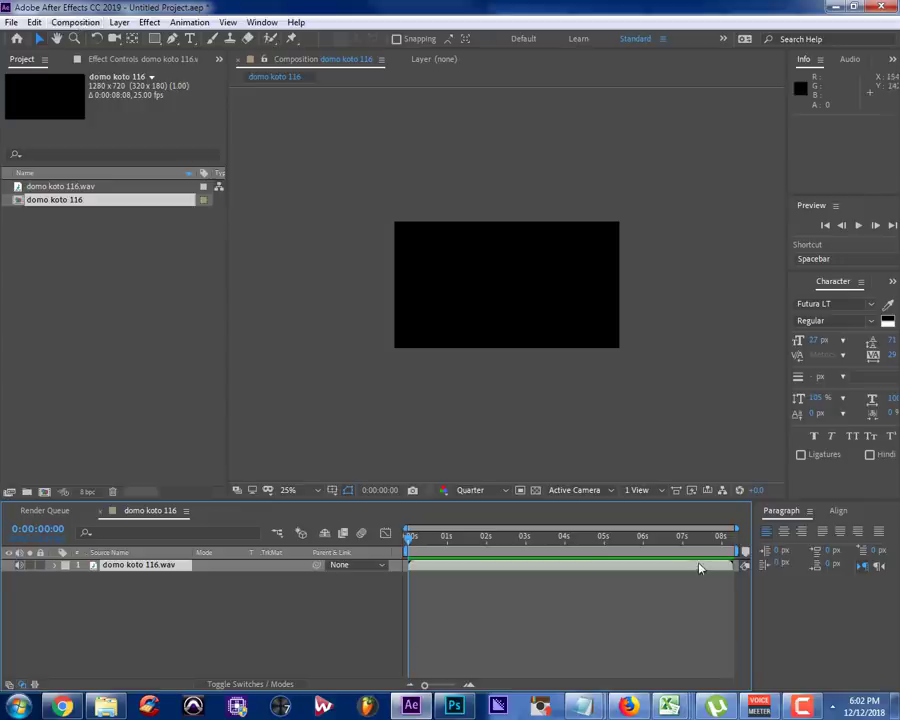
mouse_move(700, 568)
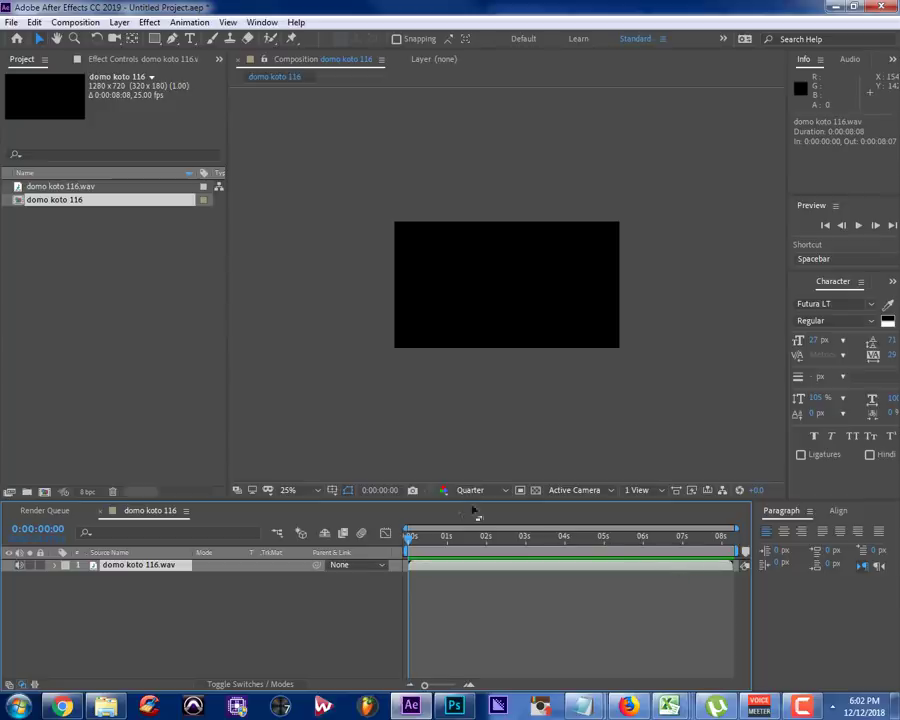
key("space")
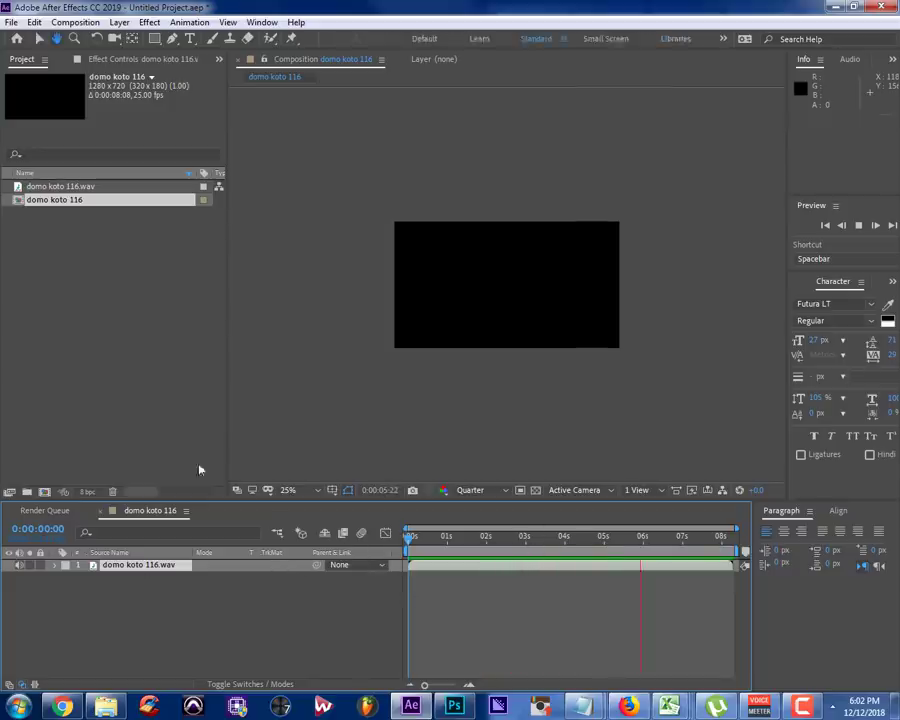
key("space")
Delete the domo koto 116 composition from the project
left_click(74, 200)
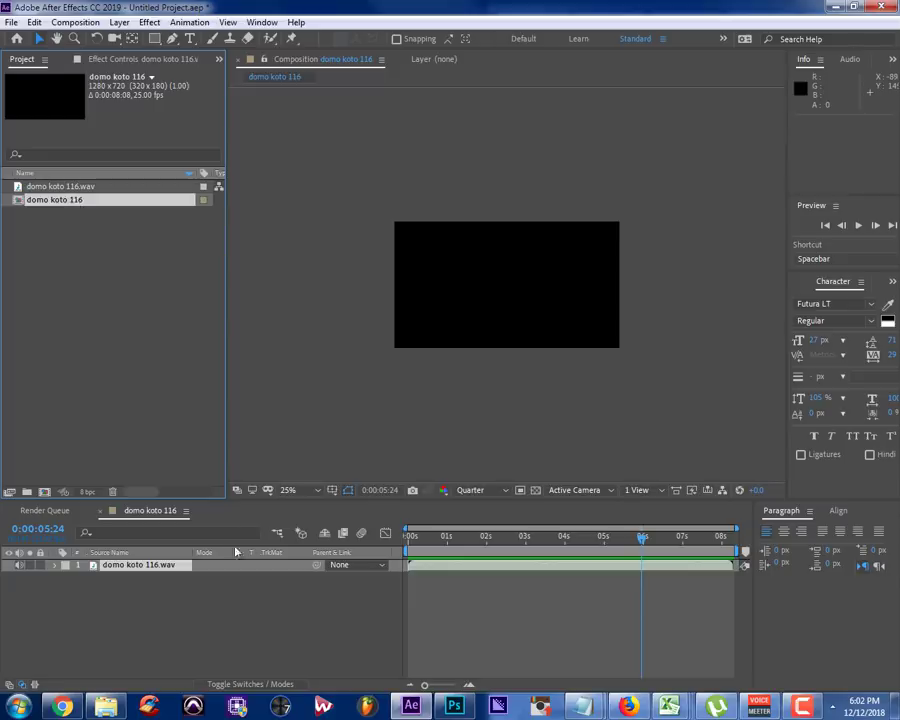
key("Delete")
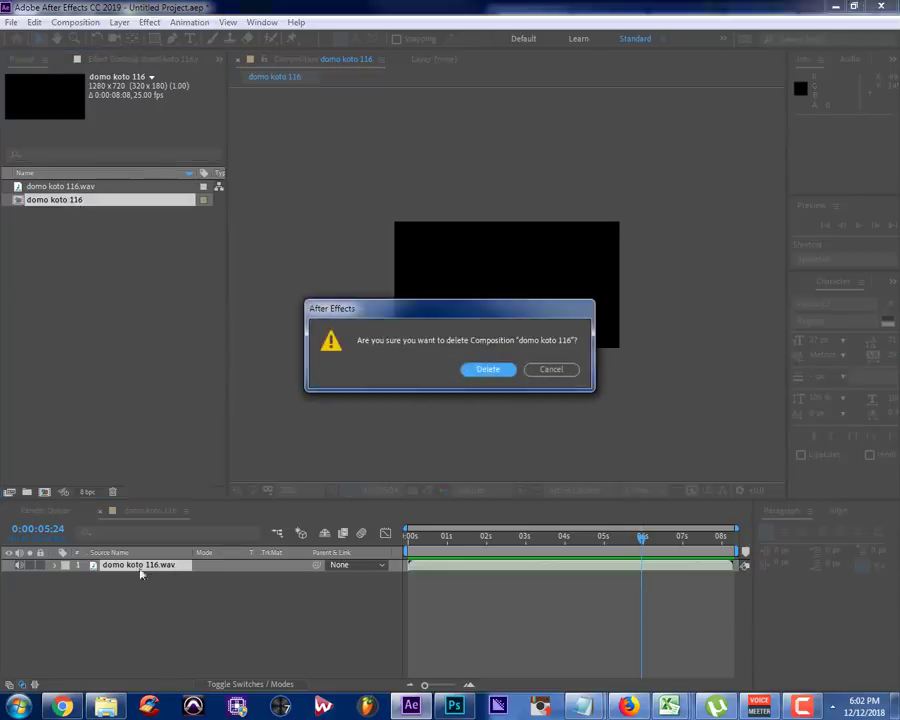
left_click(486, 368)
Import big heavy short.mp3 from the Beats folder into the project and create a composition from it
key("alt+Tab")
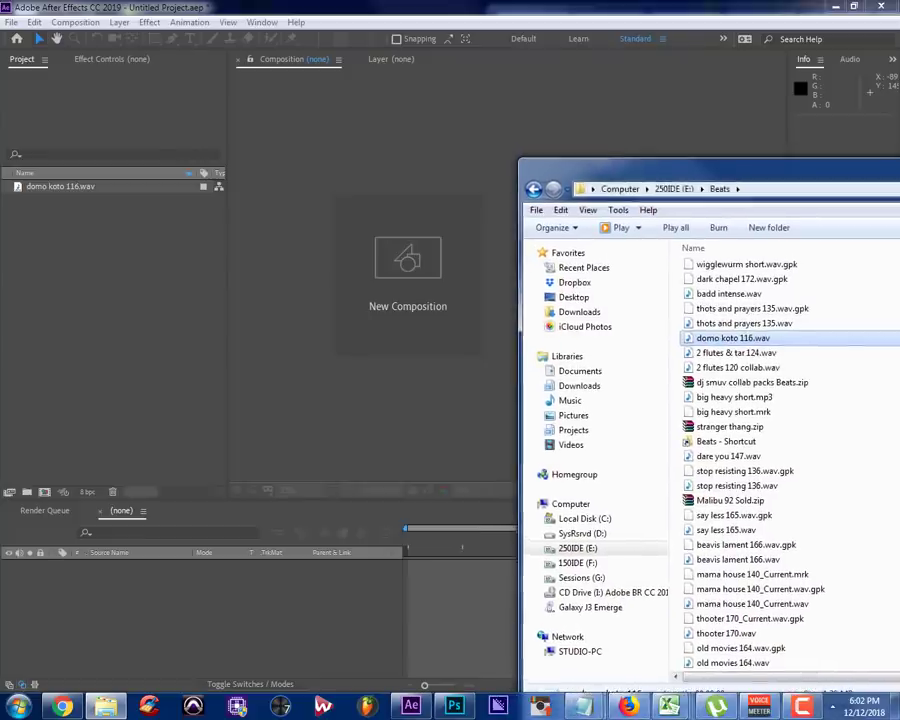
left_click(733, 397)
left_click_drag(733, 397, 133, 311)
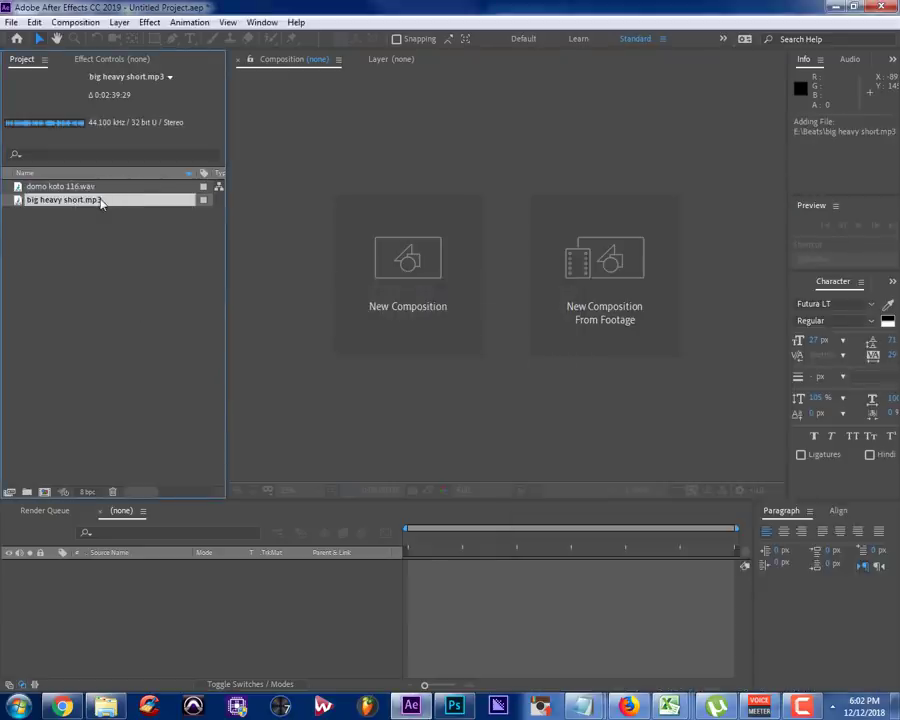
left_click(45, 493)
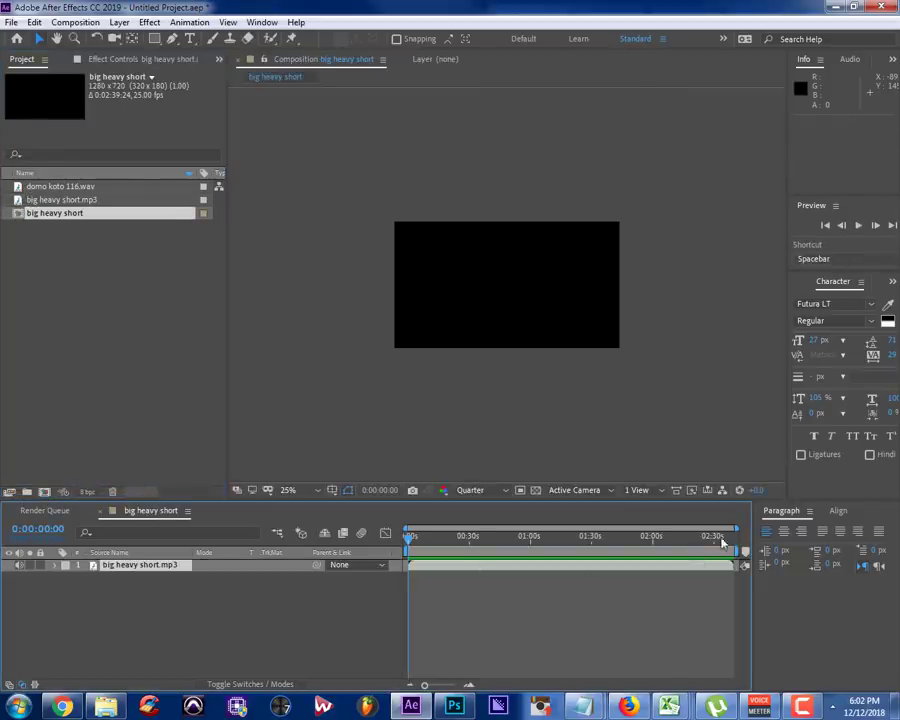
Preview the audio of the big heavy short composition and return the playhead to the start
key("space")
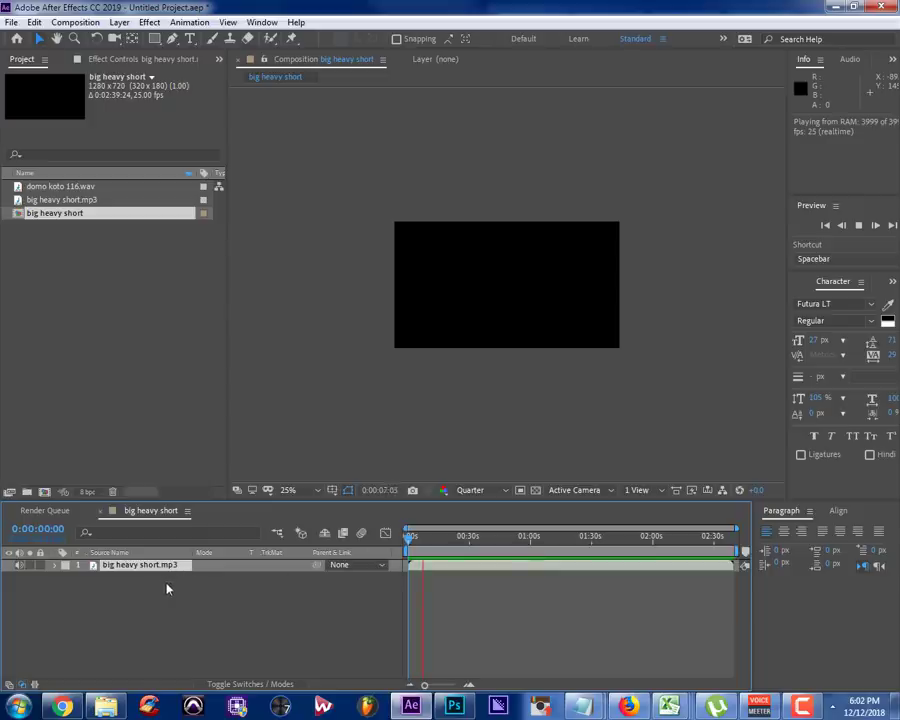
key("space")
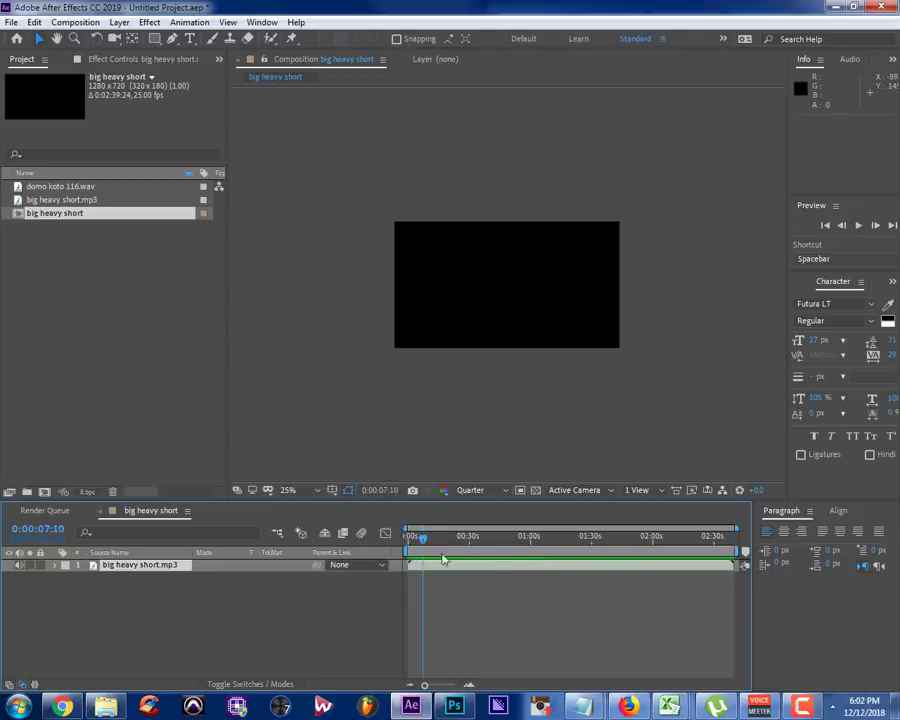
key("Home")
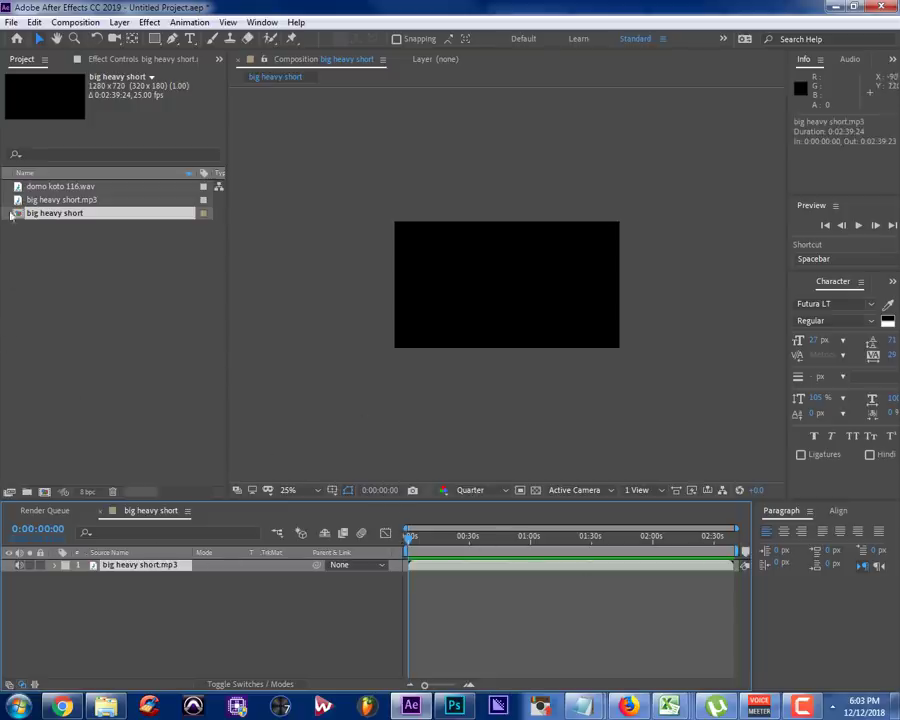
Review the name, frame size, frame rate and duration in the big heavy short composition's settings and accept them
left_click(76, 23)
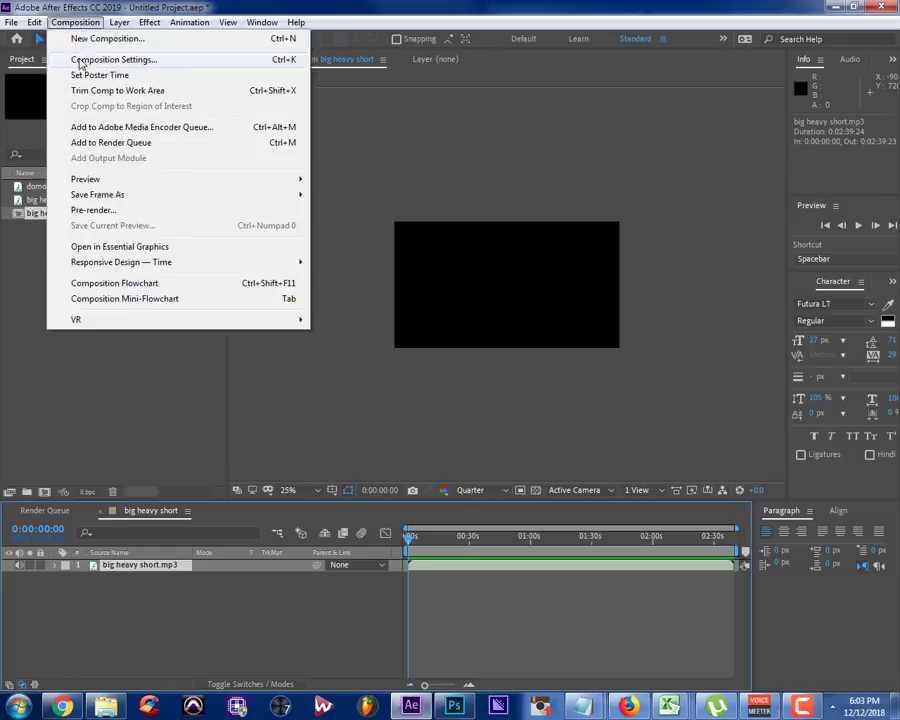
left_click(80, 60)
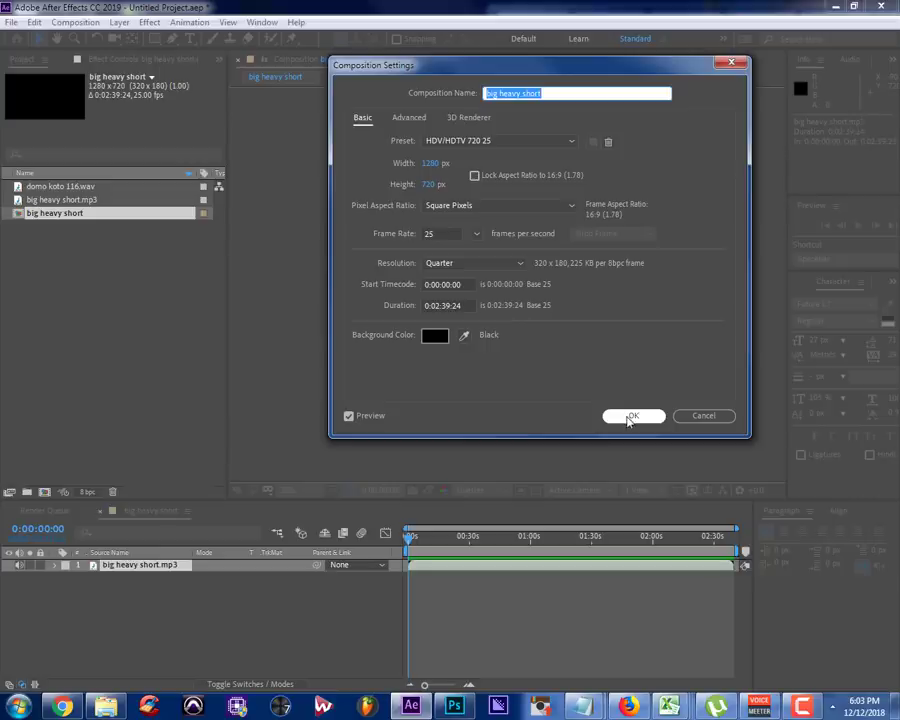
left_click(630, 418)
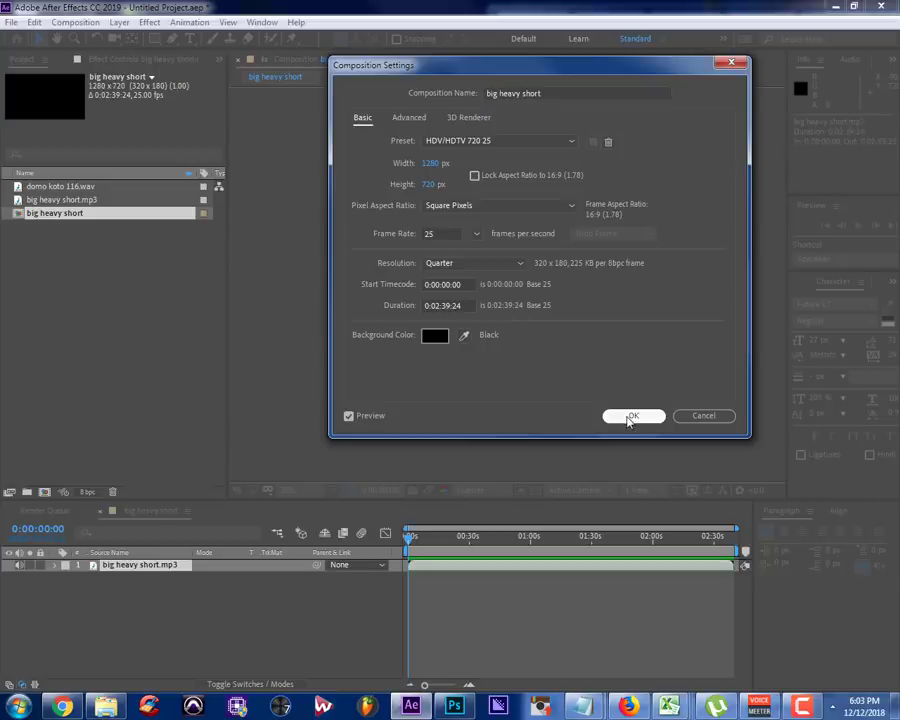
left_click(508, 93)
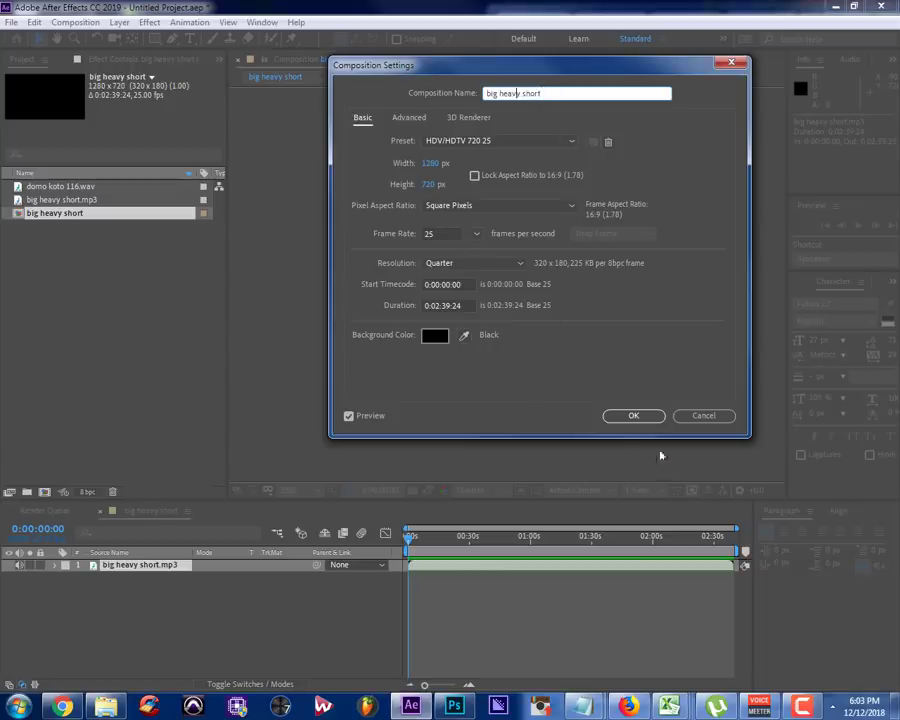
left_click(635, 416)
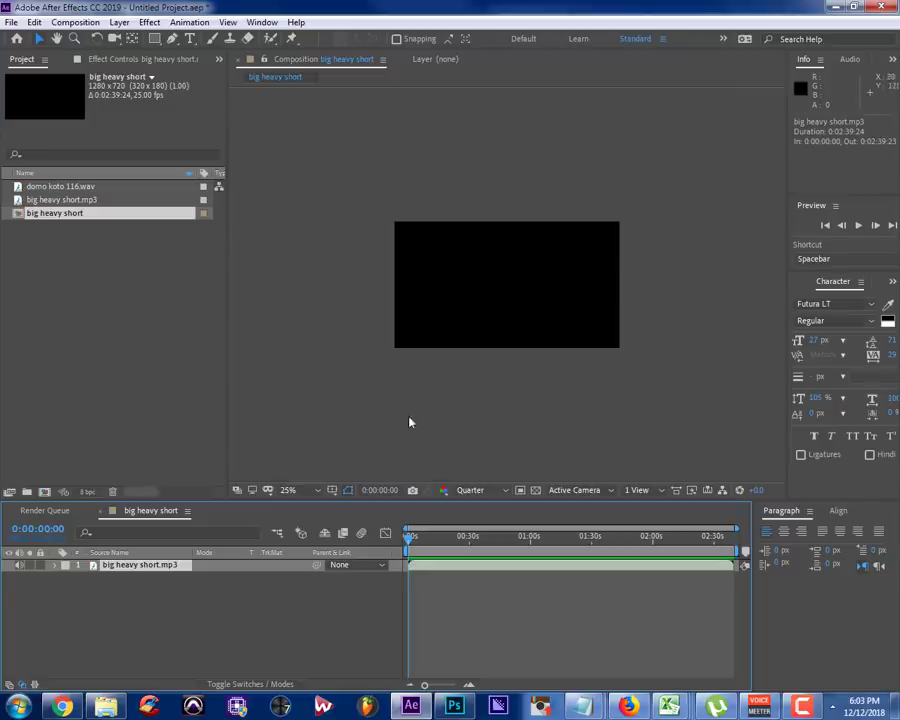
Convert the audio of the big heavy short.mp3 layer to keyframes with Keyframe Assistant
left_click(124, 576)
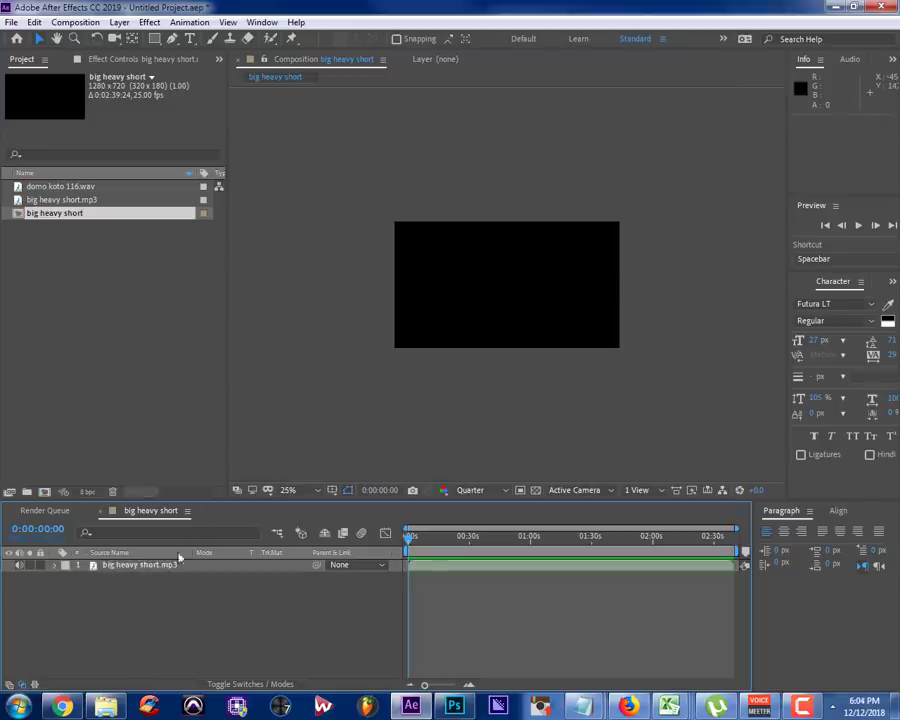
right_click(106, 568)
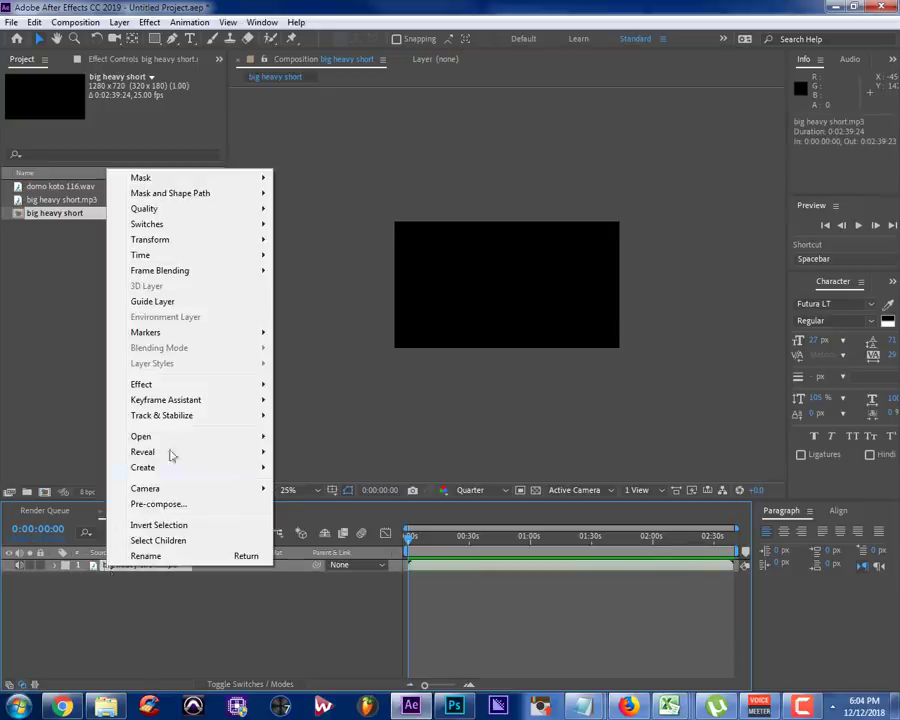
mouse_move(195, 400)
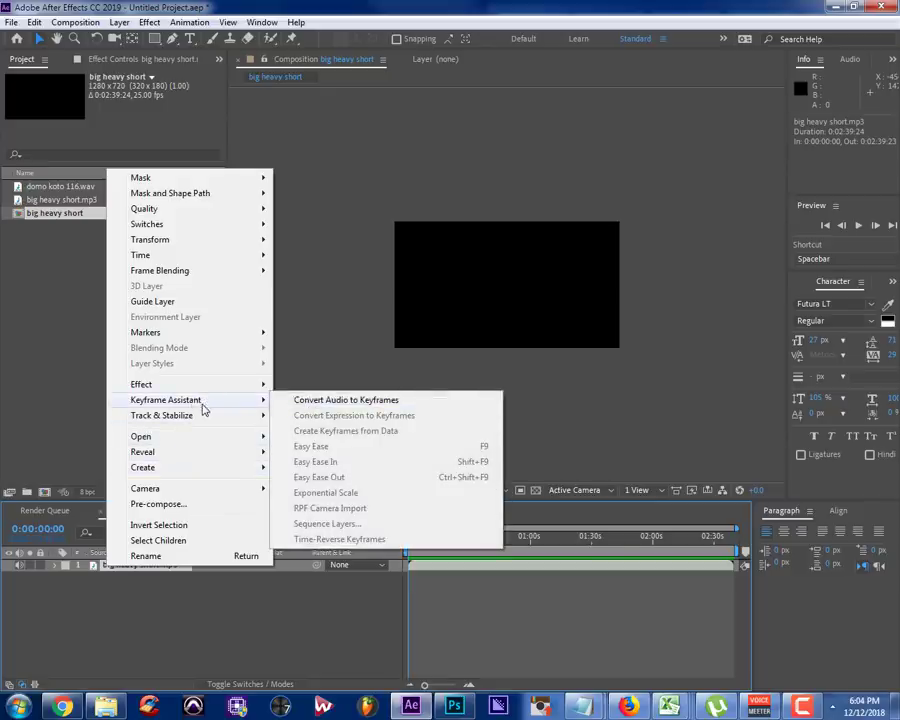
left_click(355, 401)
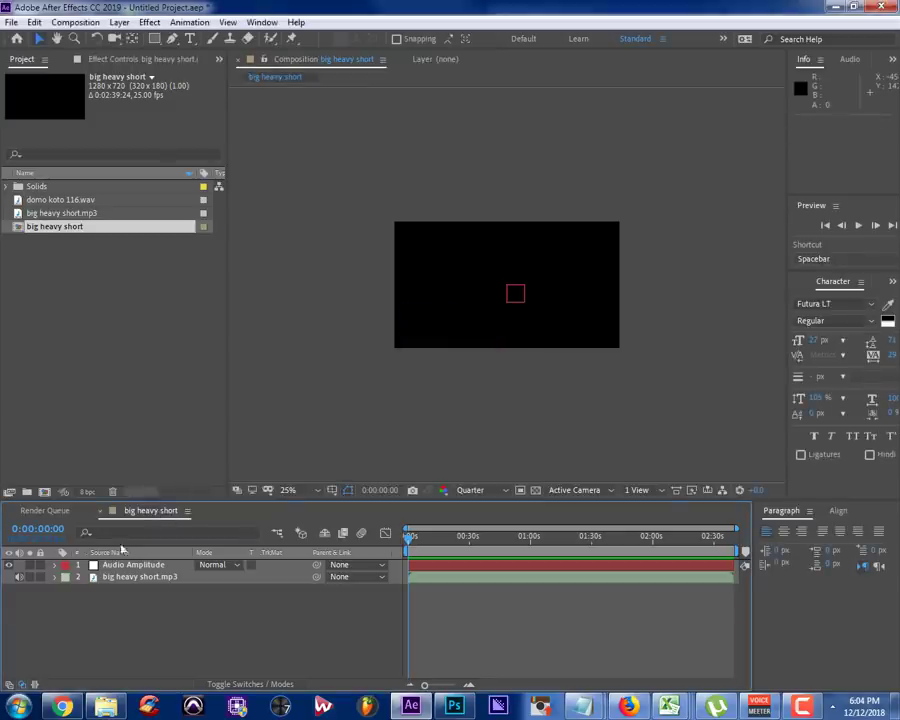
Examine the audio waveform of the big heavy short.mp3 layer in the timeline, then collapse the layer
left_click(103, 580)
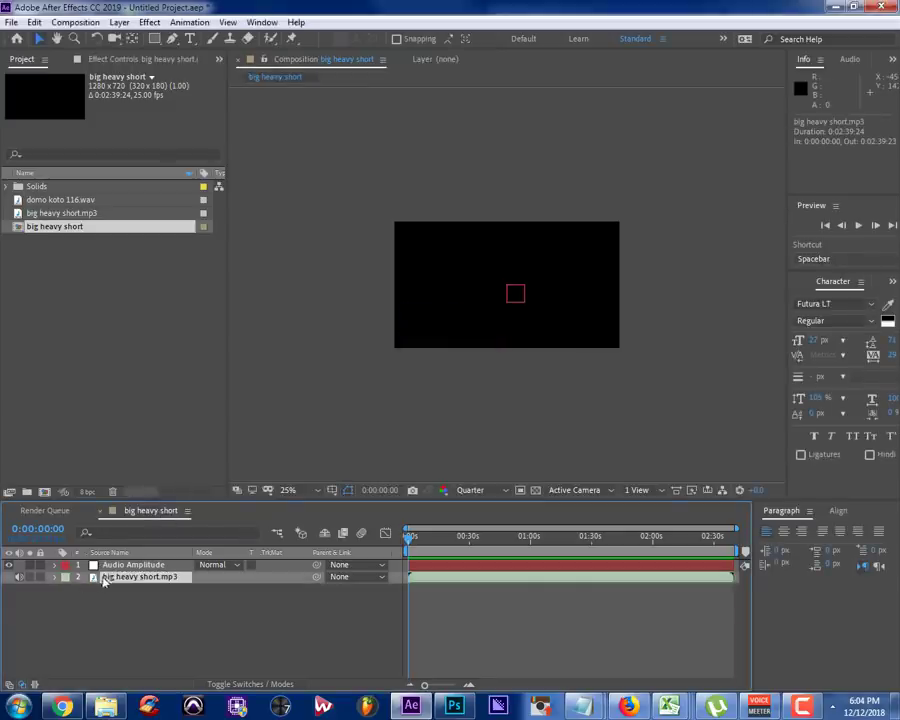
key("l")
key("l")
key("l")
key("l")
key("l")
key("l")
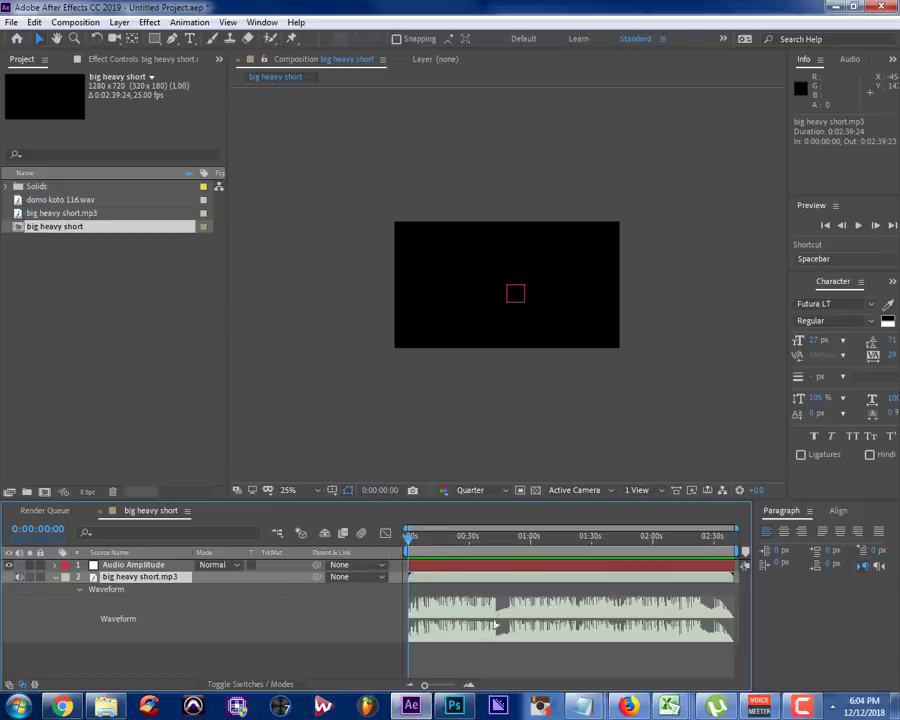
left_click(54, 577)
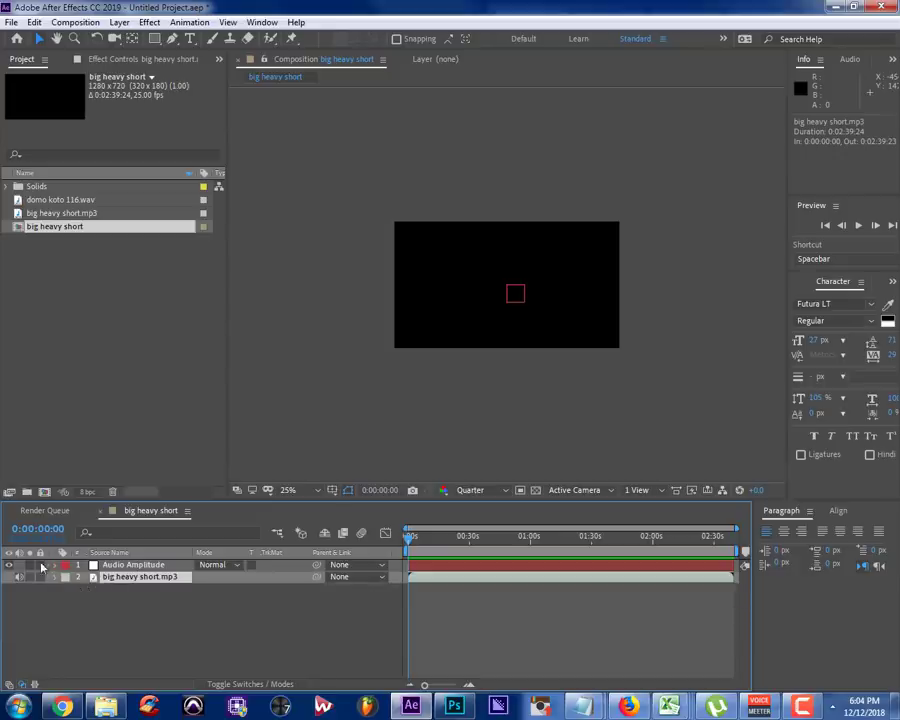
Examine the Audio Amplitude layer's effects, including the Slider keyframes under Both Channels
left_click(55, 565)
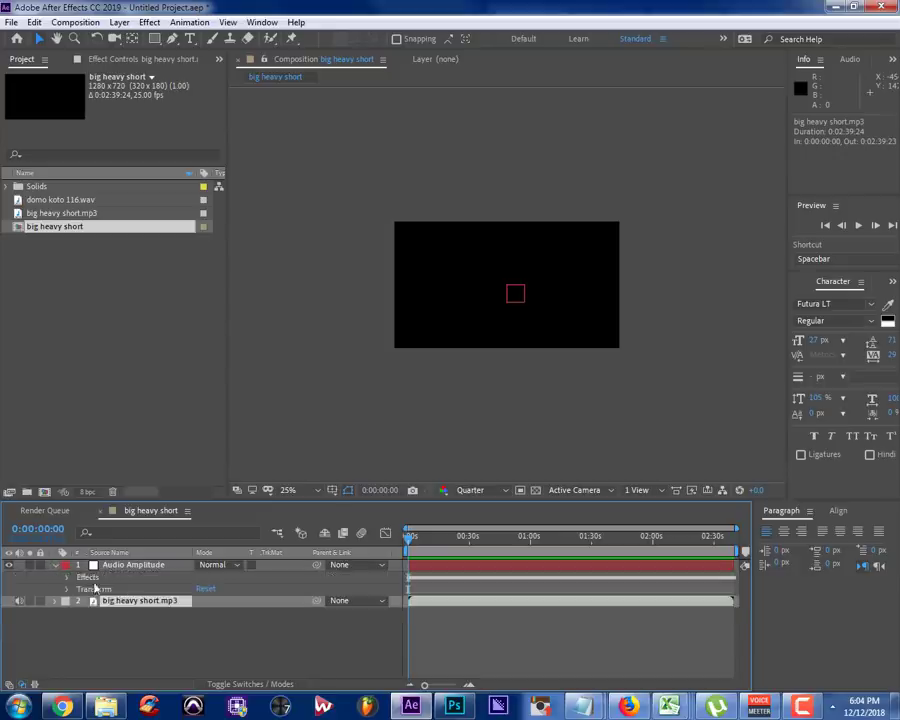
left_click(67, 577)
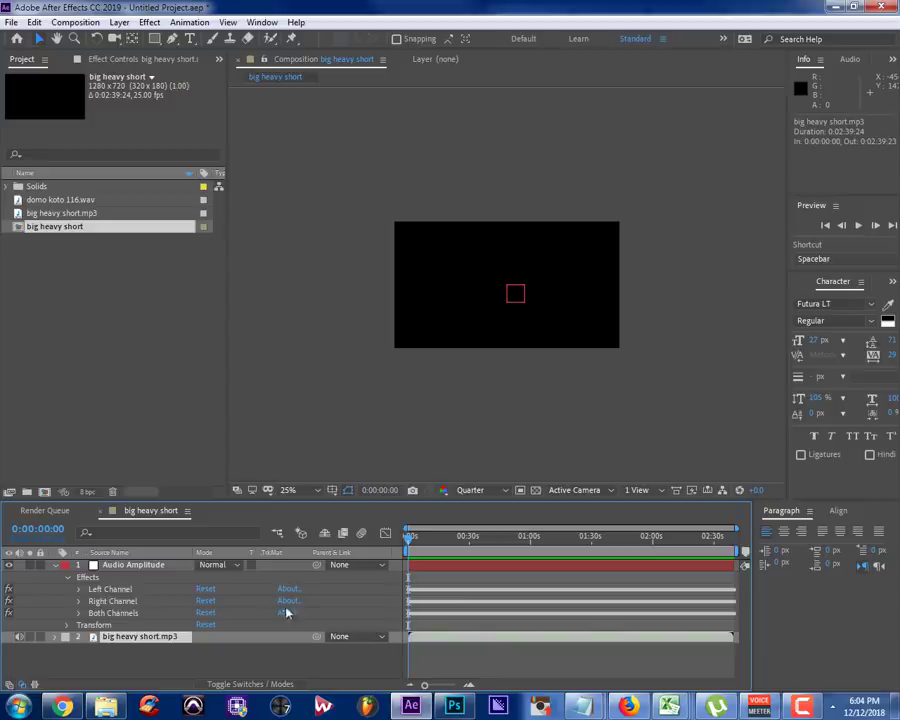
left_click(78, 613)
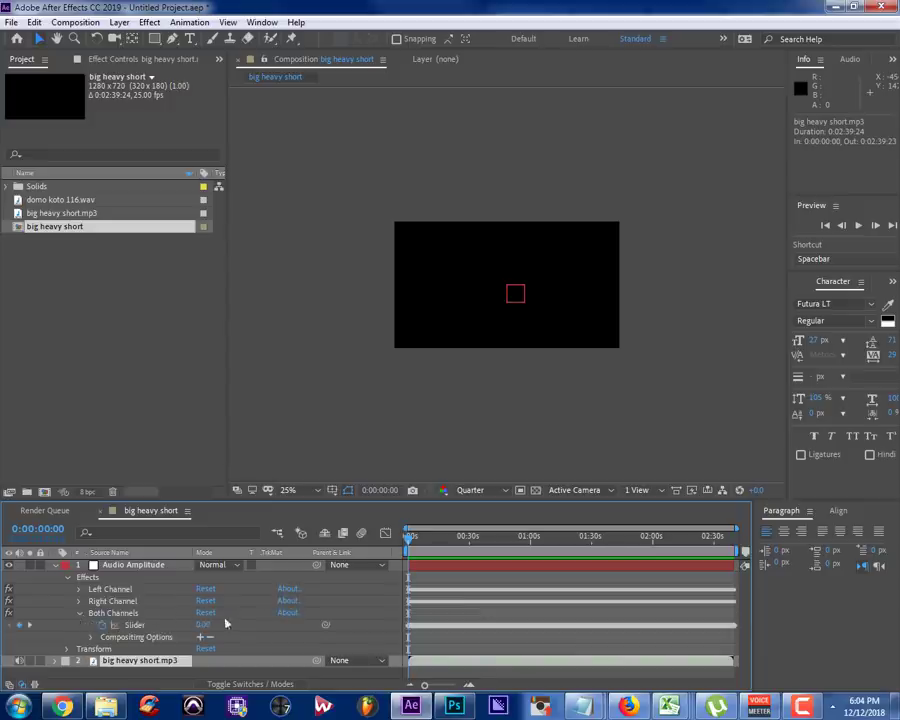
left_click(56, 566)
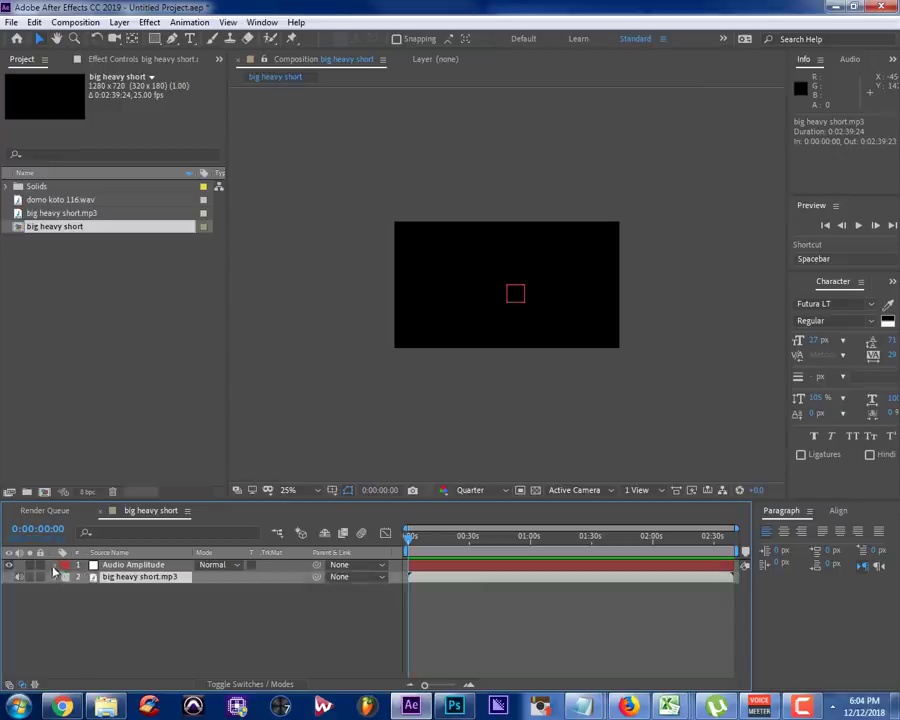
left_click(56, 566)
left_click(67, 578)
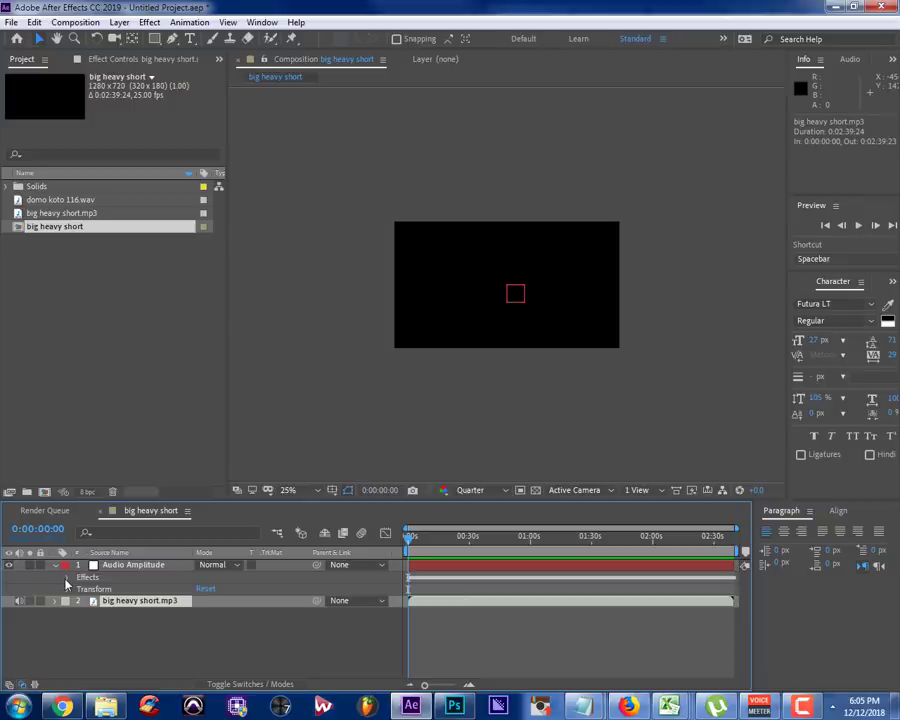
left_click(67, 578)
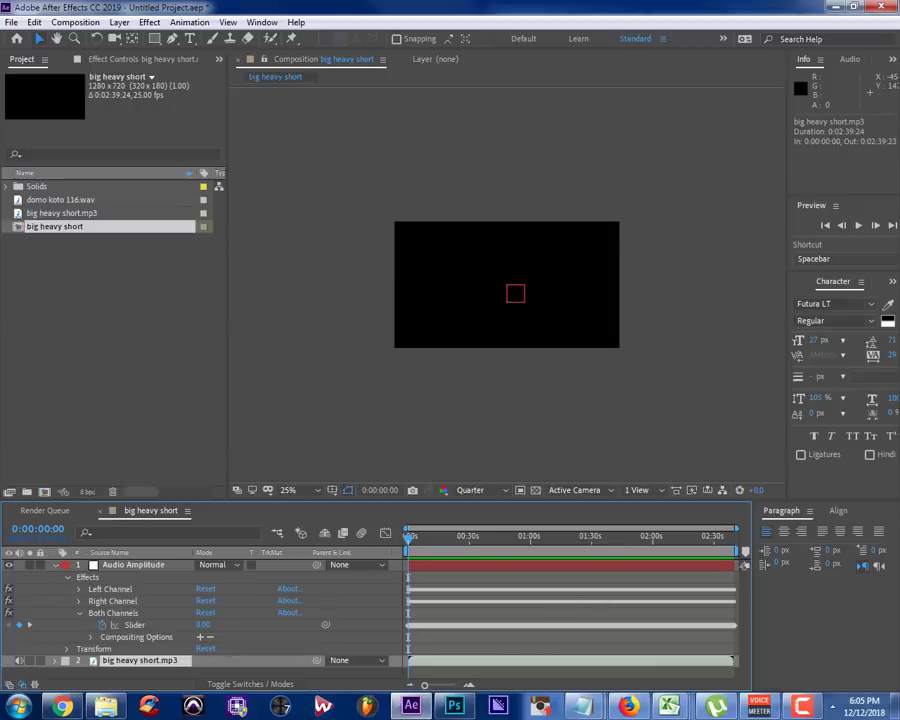
Import 21 savage bg.jpg and 21 he3ad.png from the Art folder into the project
key("alt+Tab")
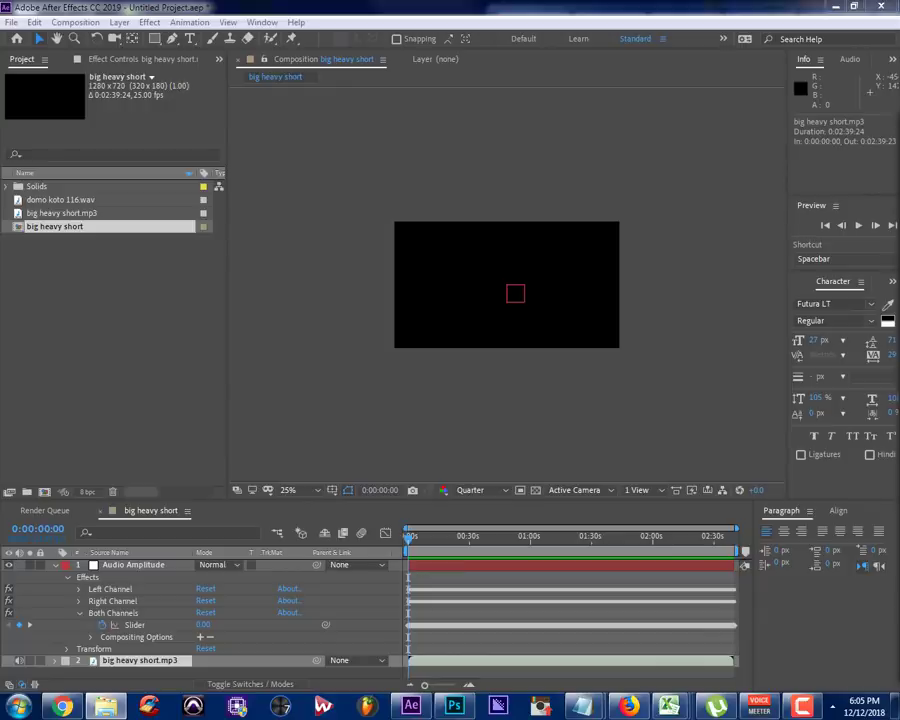
right_click(110, 711)
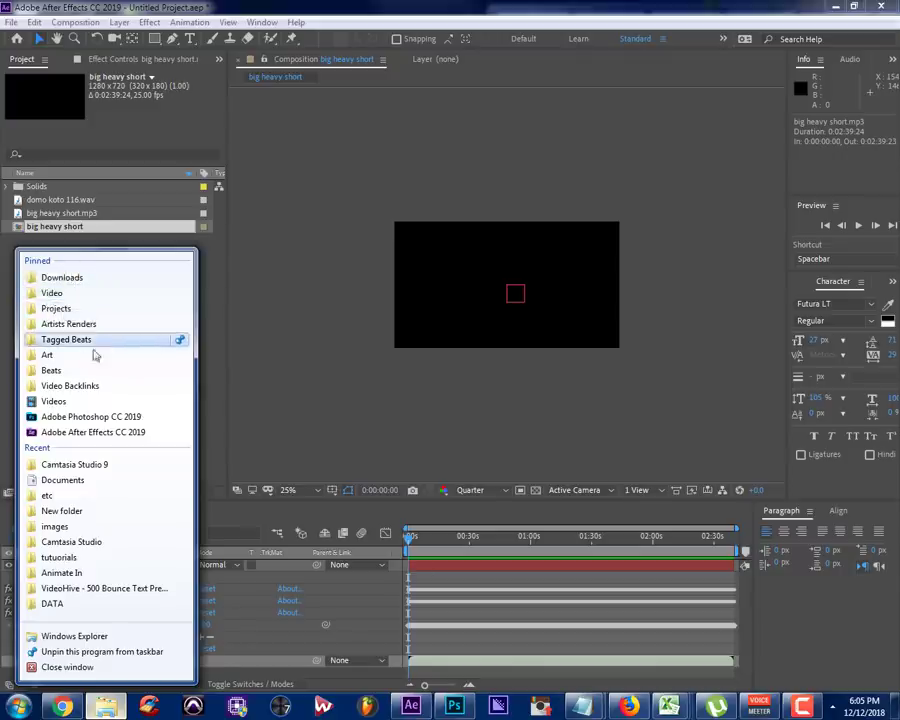
left_click(58, 371)
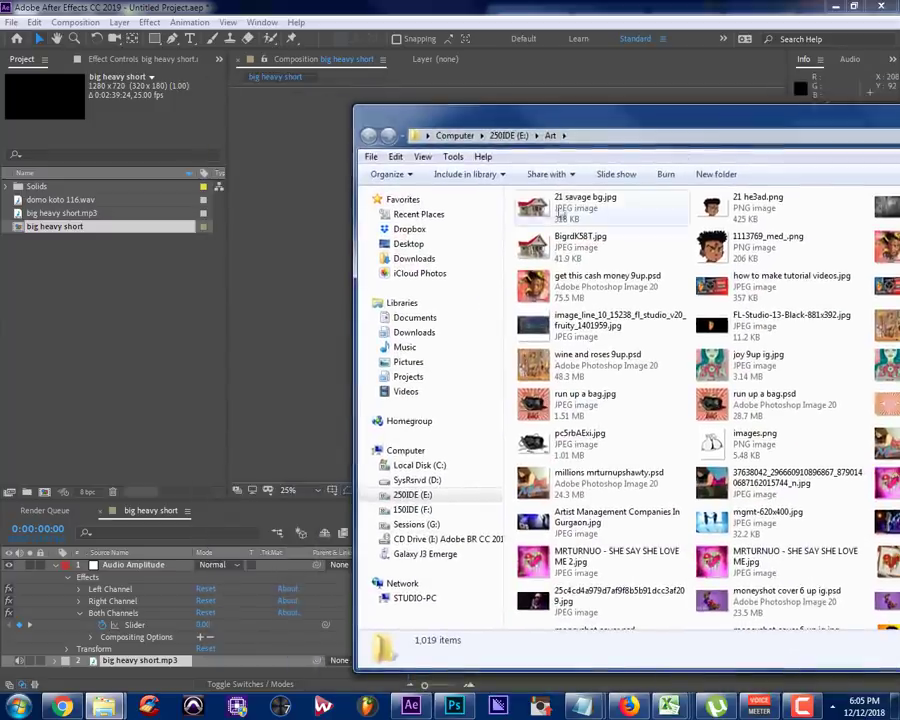
left_click(563, 211)
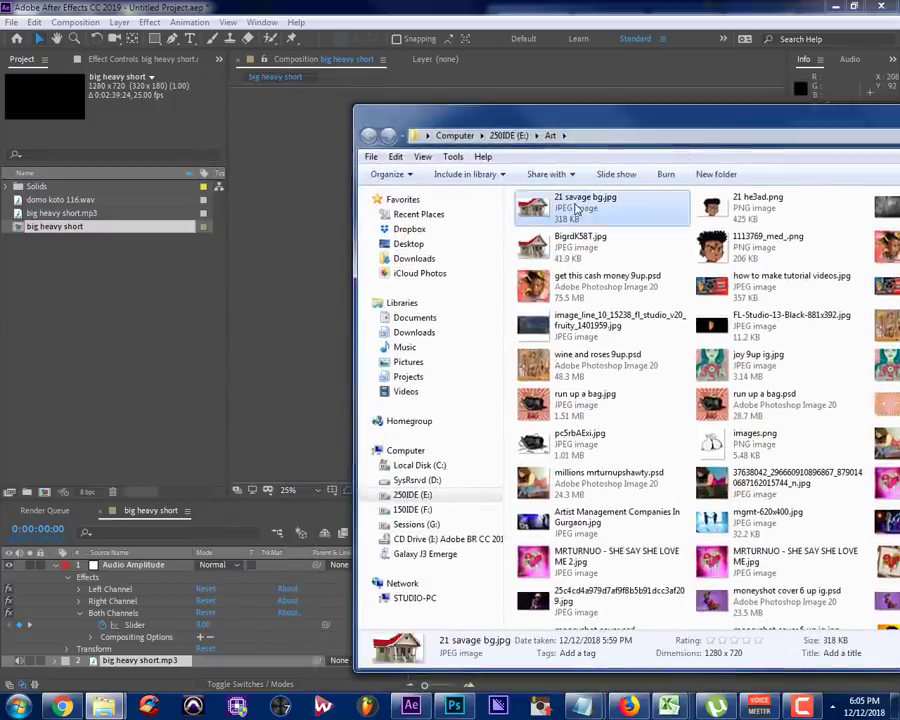
left_click(760, 210, "ctrl")
left_click_drag(760, 210, 93, 315)
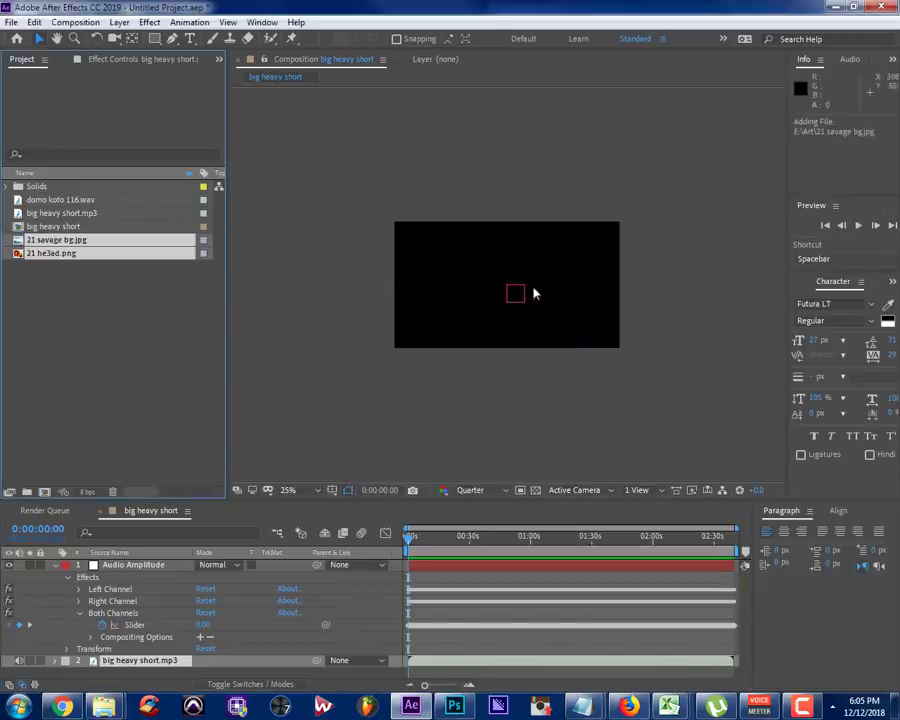
Add 21 he3ad.png and 21 savage bg.jpg centred in the composition, with the head on top and both above the Audio Amplitude layer
left_click_drag(115, 243, 496, 295)
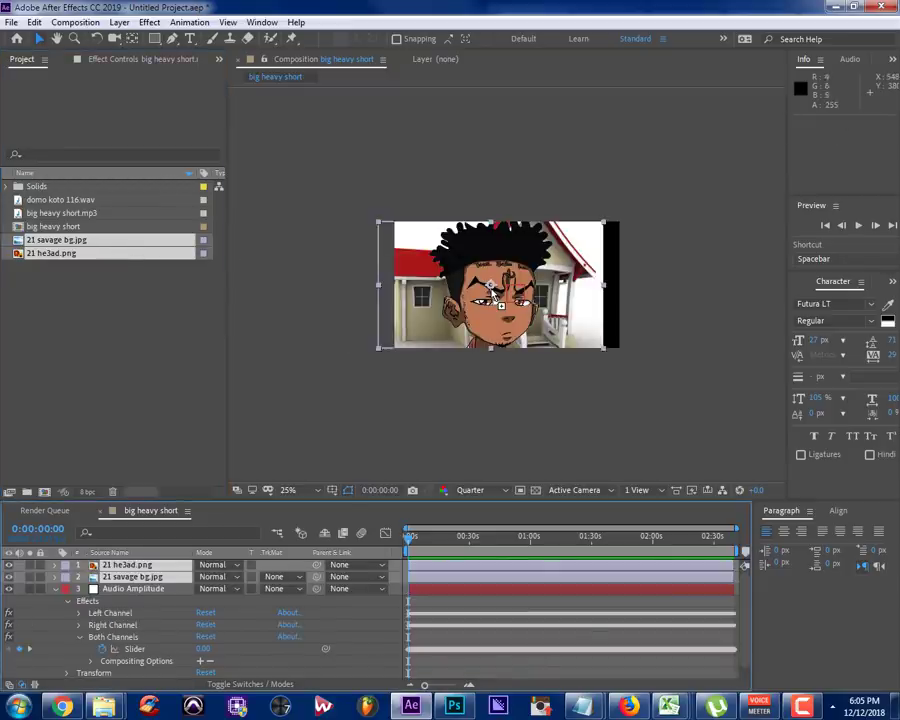
key("ctrl+z")
left_click_drag(57, 246, 128, 576)
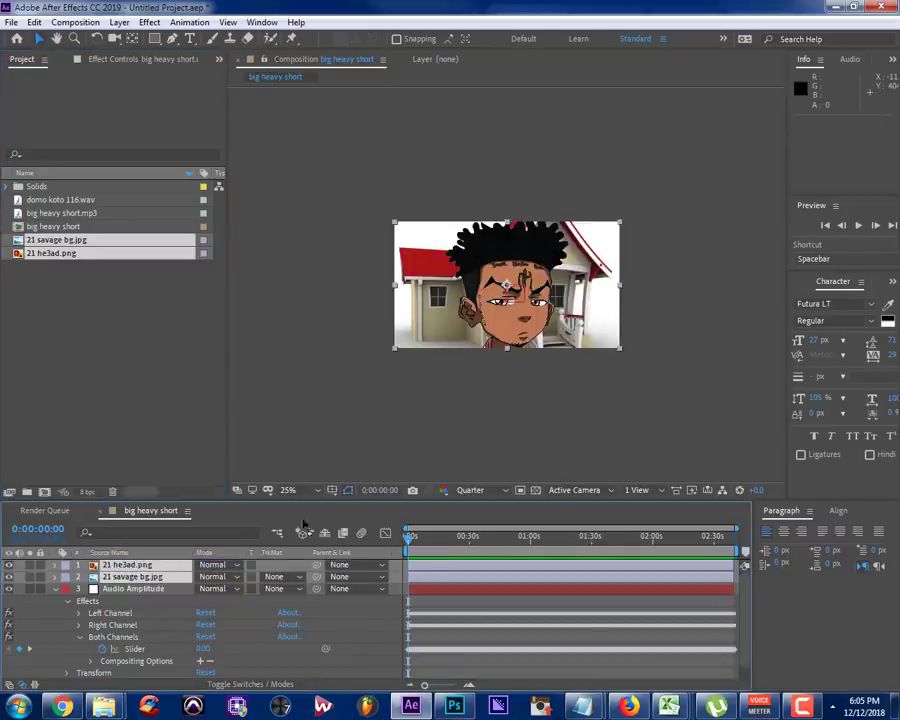
left_click(56, 590)
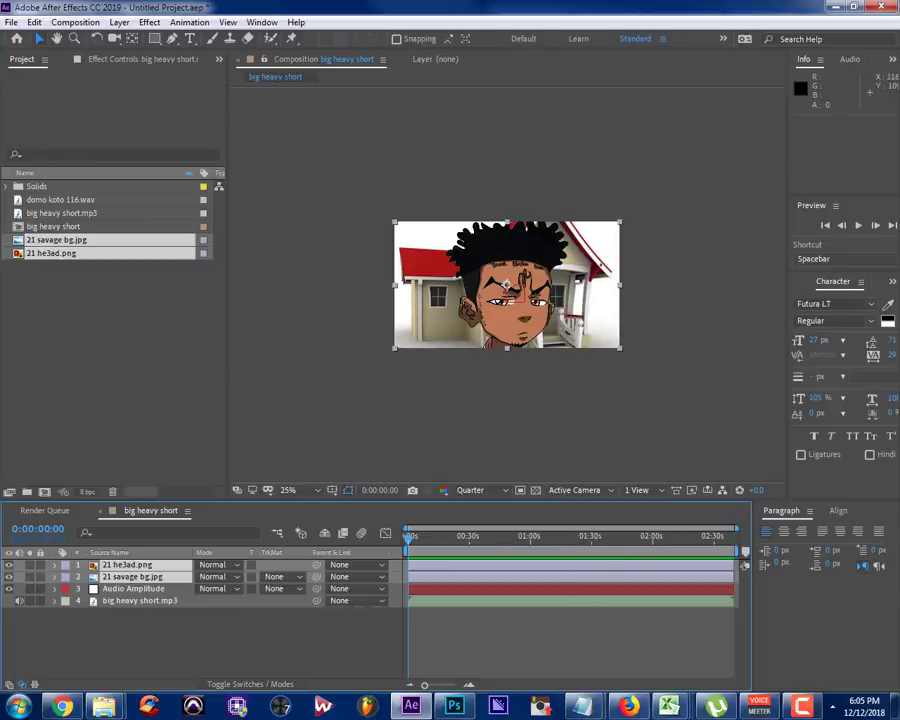
Add grunge-metal-background.jpg from the Art folder as the top layer and scale it down to slightly larger than the frame
key("alt+Tab")
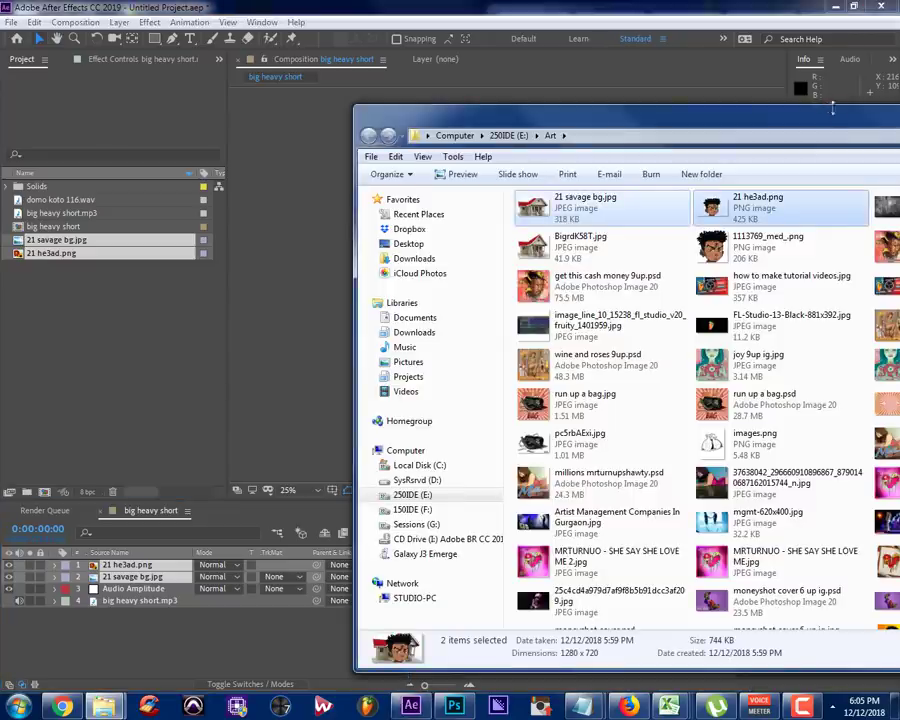
left_click_drag(604, 115, 394, 78)
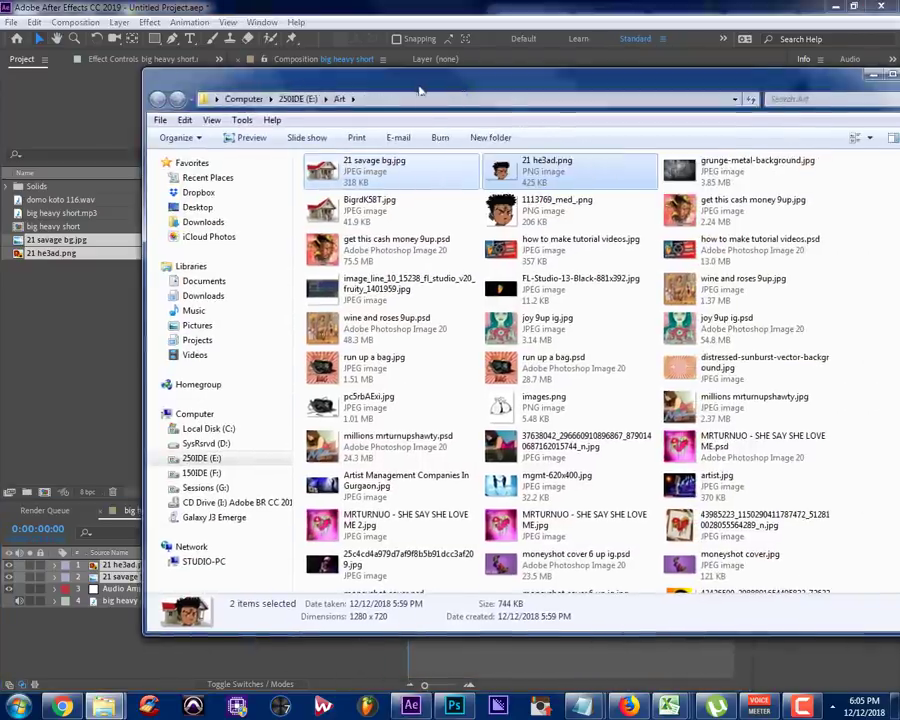
left_click(680, 170)
left_click_drag(680, 170, 83, 652)
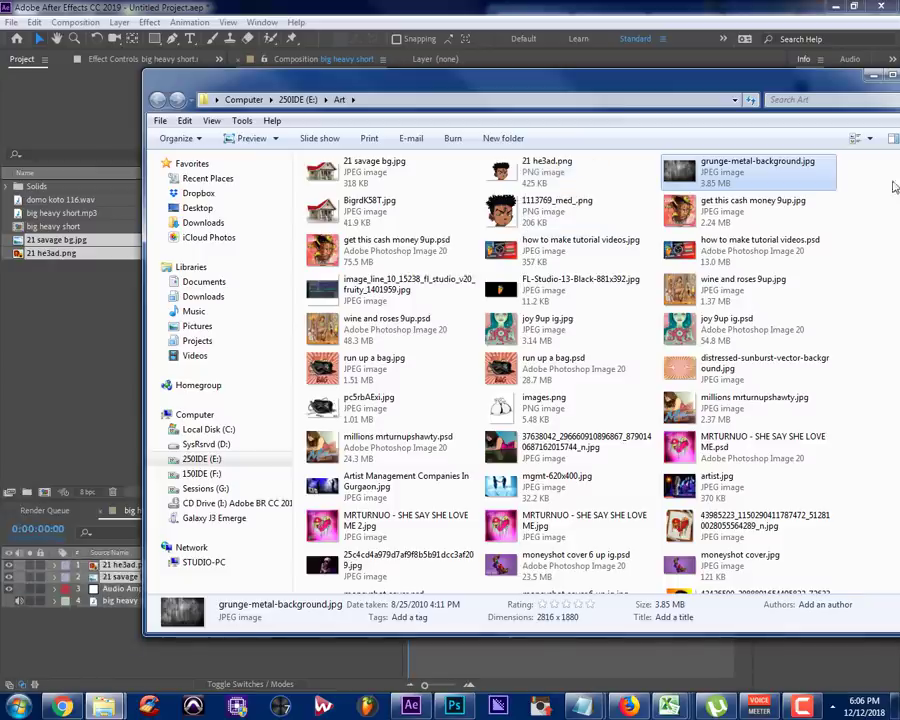
left_click(876, 78)
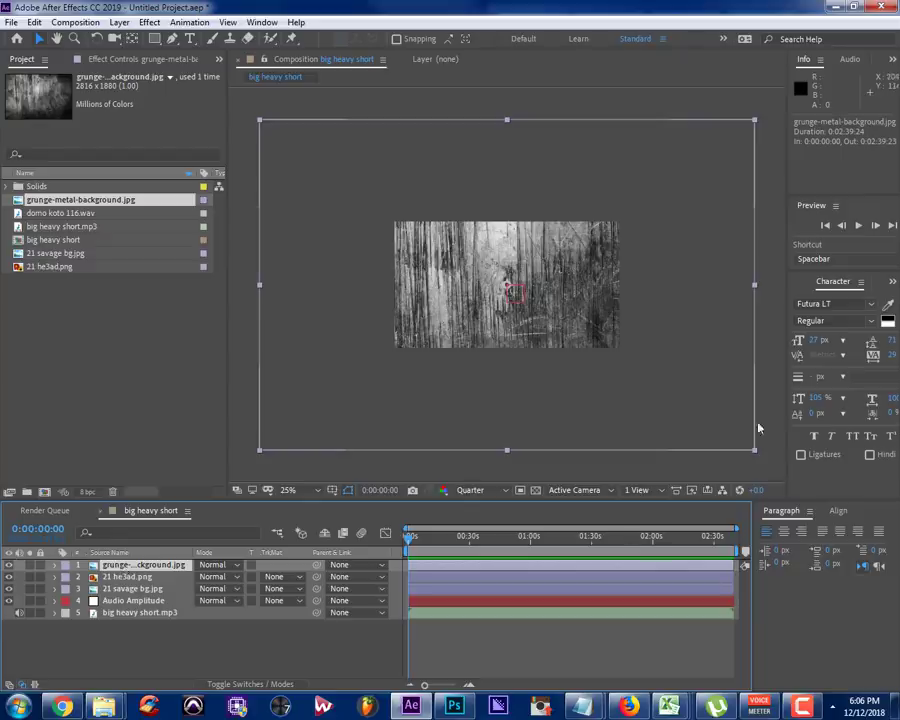
left_click_drag(754, 454, 627, 358)
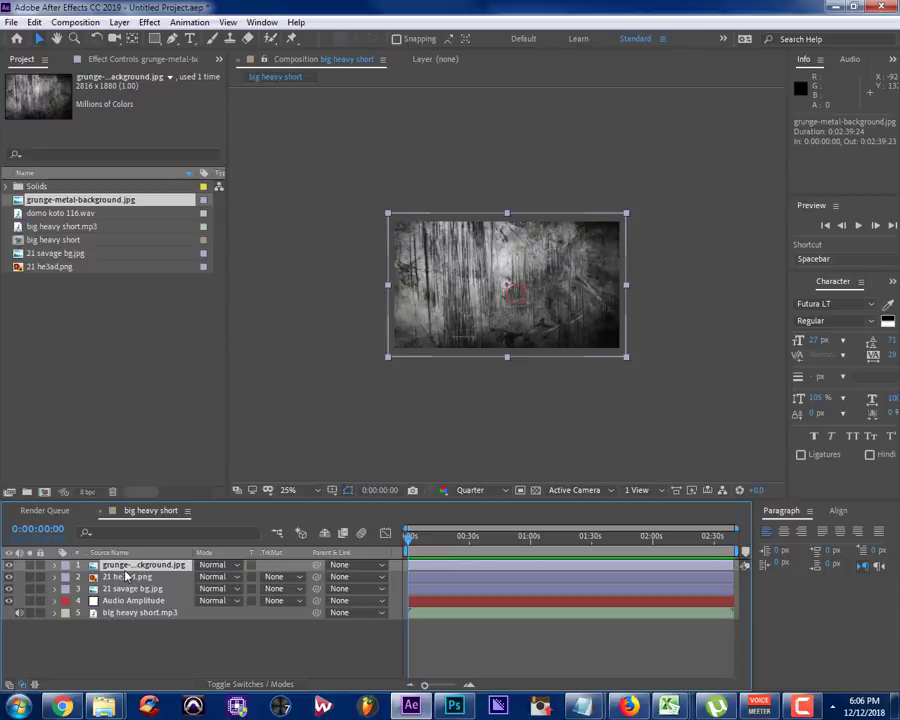
Cycle through the blending modes of the grunge-metal-background.jpg layer and set it to Soft Light
key("shift+equal")
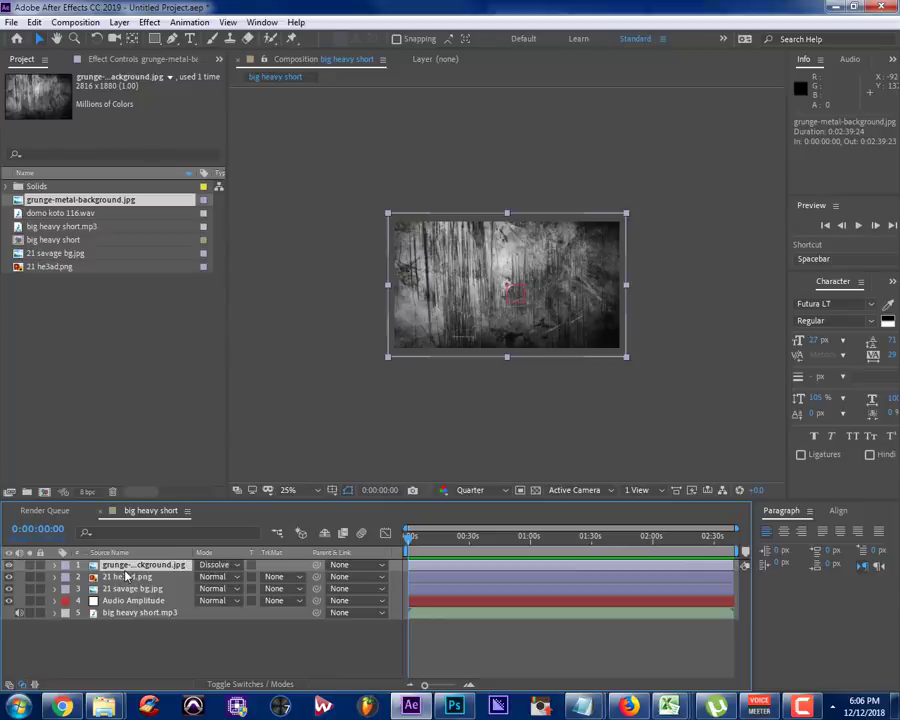
key("shift+equal")
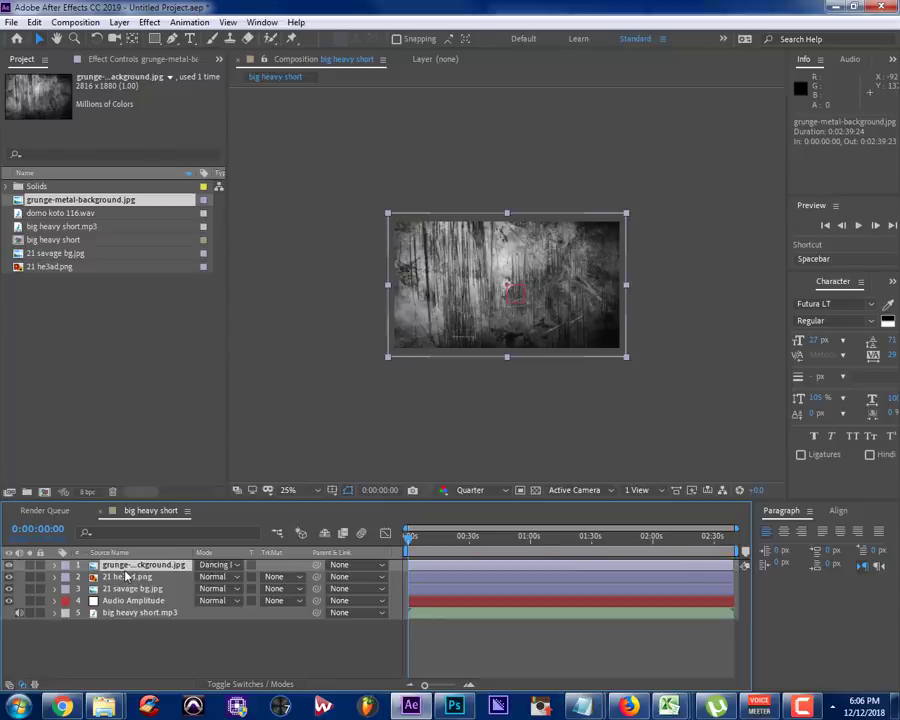
key("shift+equal")
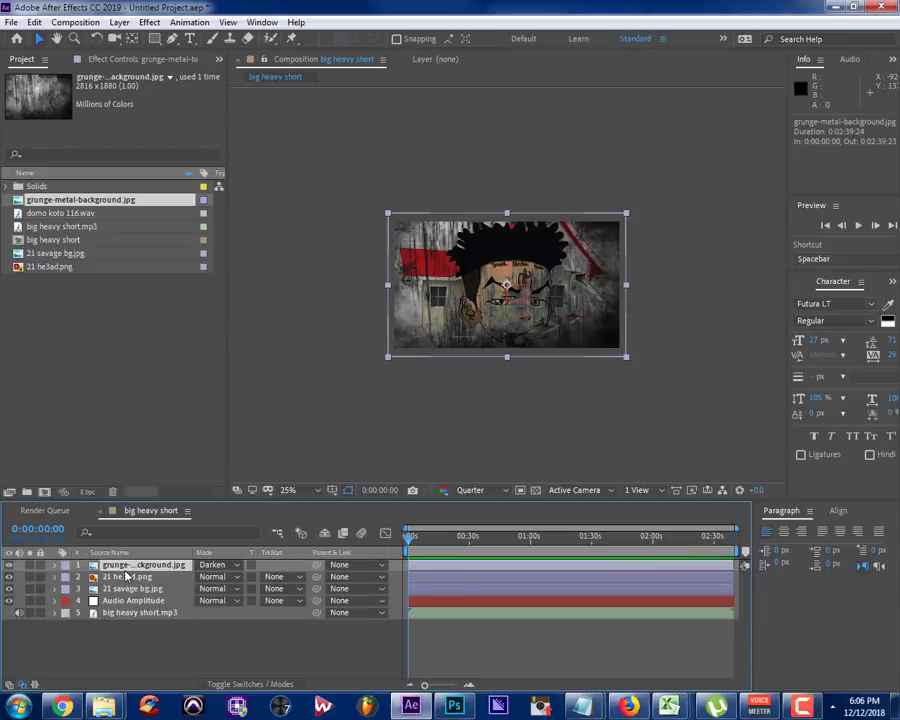
key("shift+equal")
key("shift+equal")
key("shift+equal")
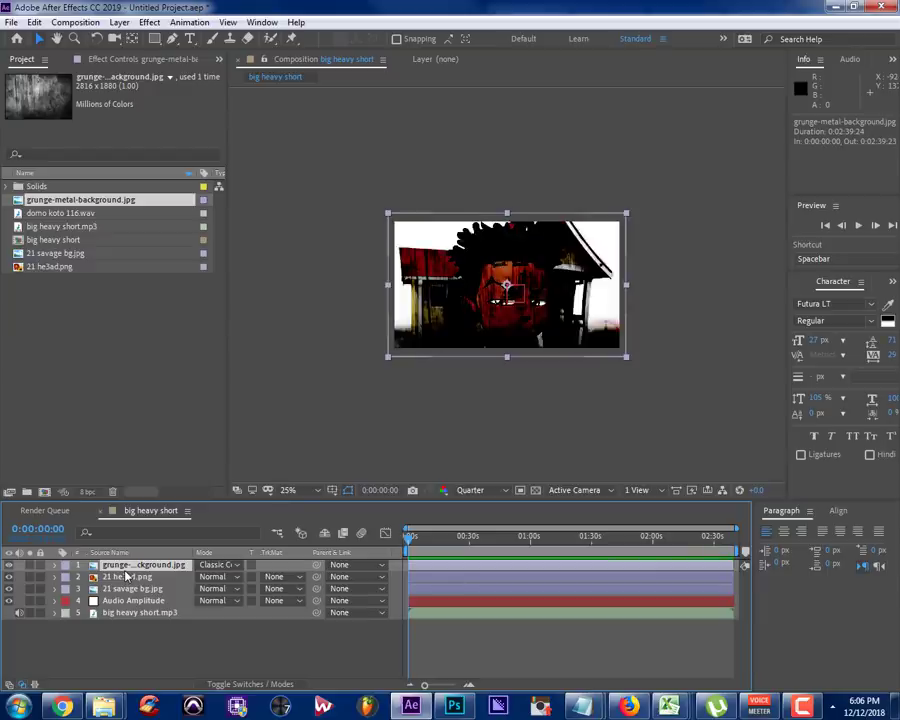
key("shift+equal")
key("shift+equal")
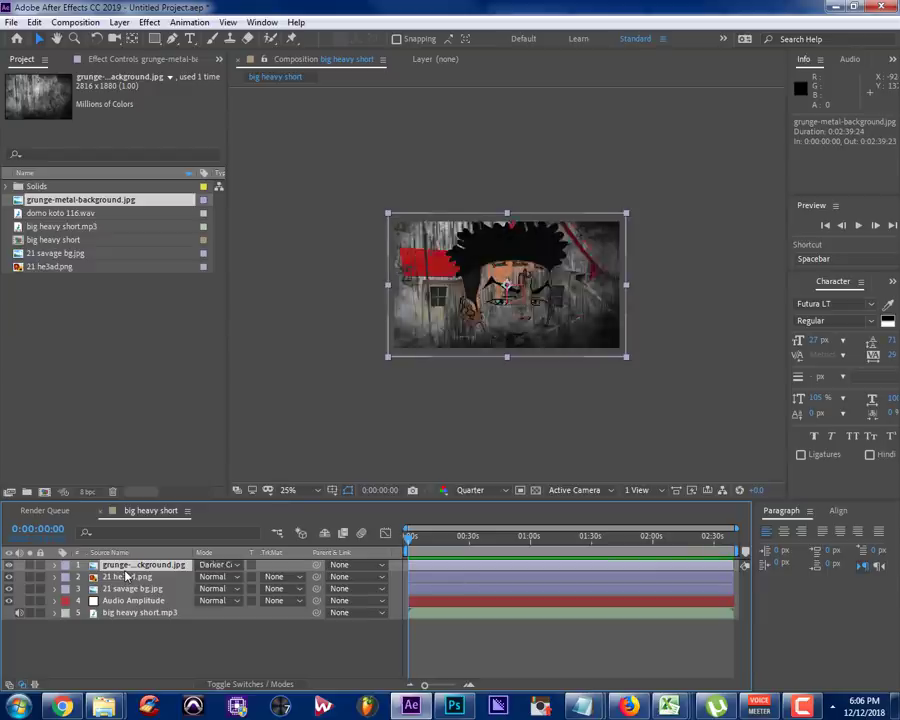
key("shift+equal")
key("shift+equal")
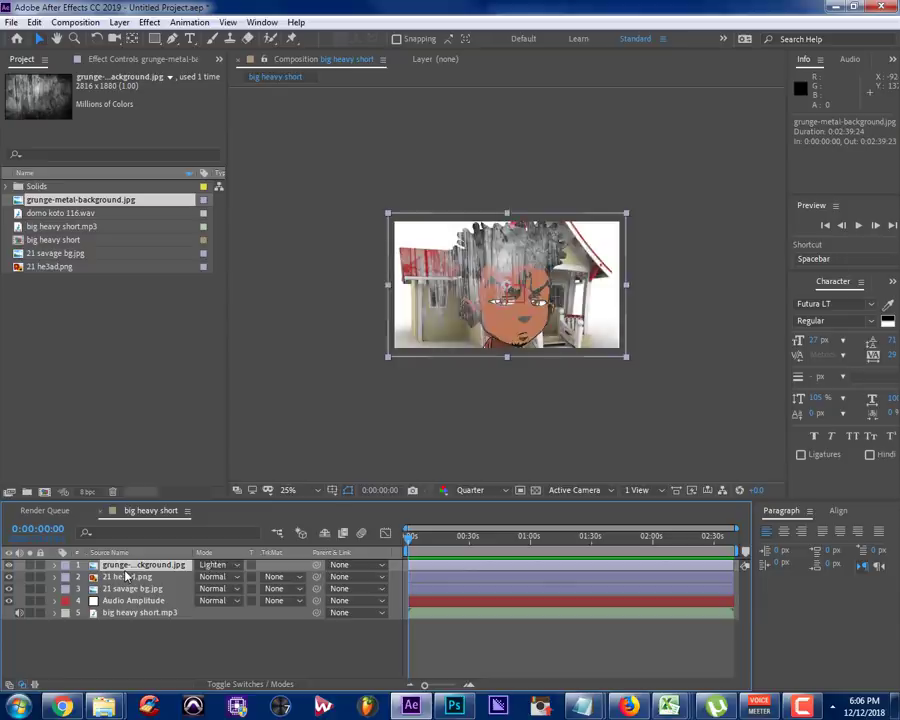
key("shift+equal")
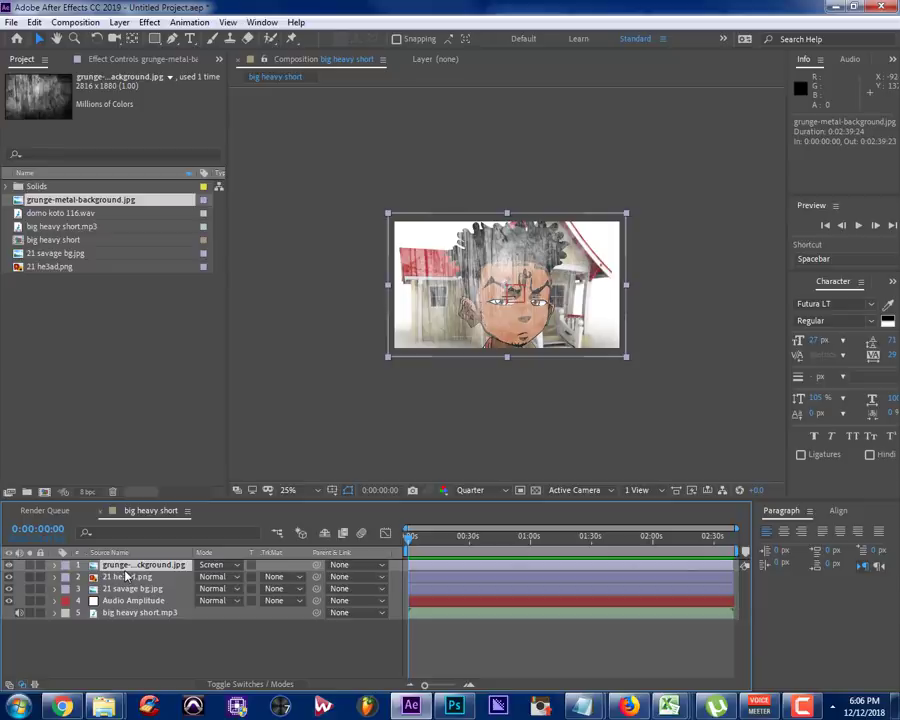
key("shift+equal")
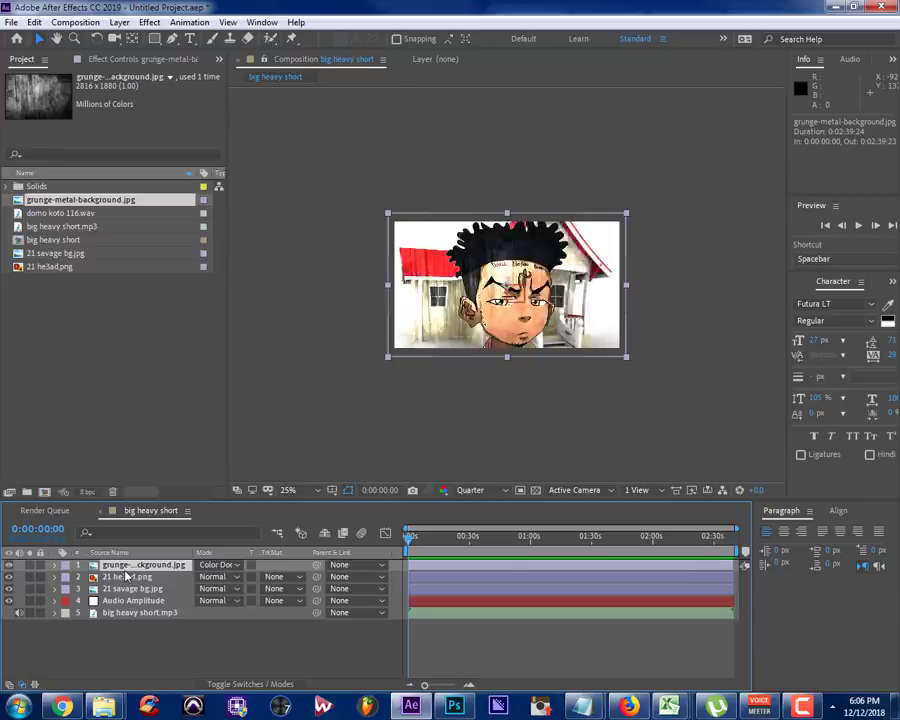
key("shift+equal")
key("shift+equal")
key("shift+equal")
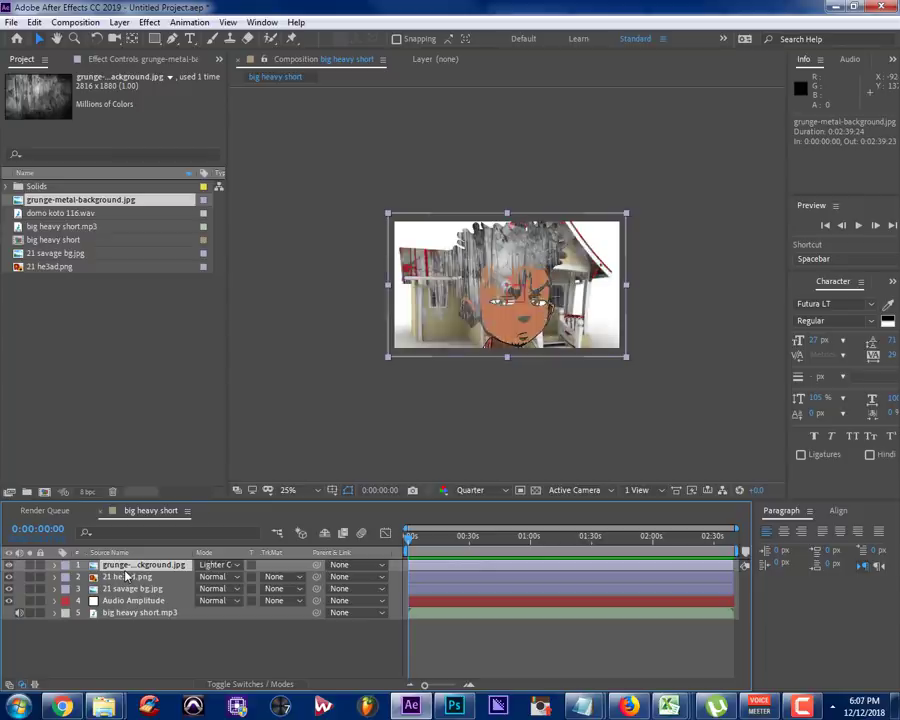
key("shift+equal")
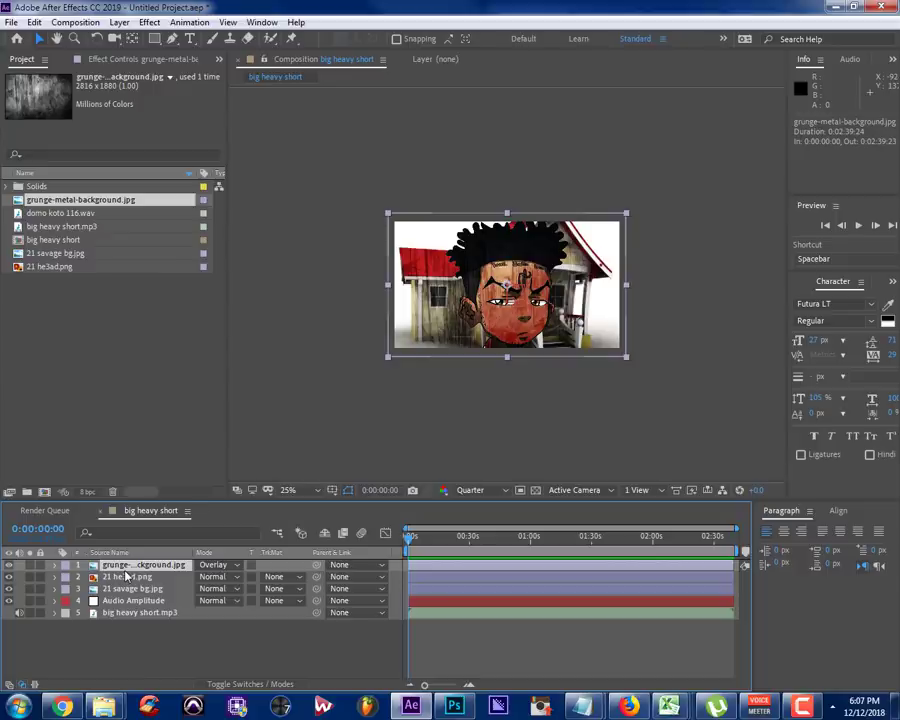
key("shift+equal")
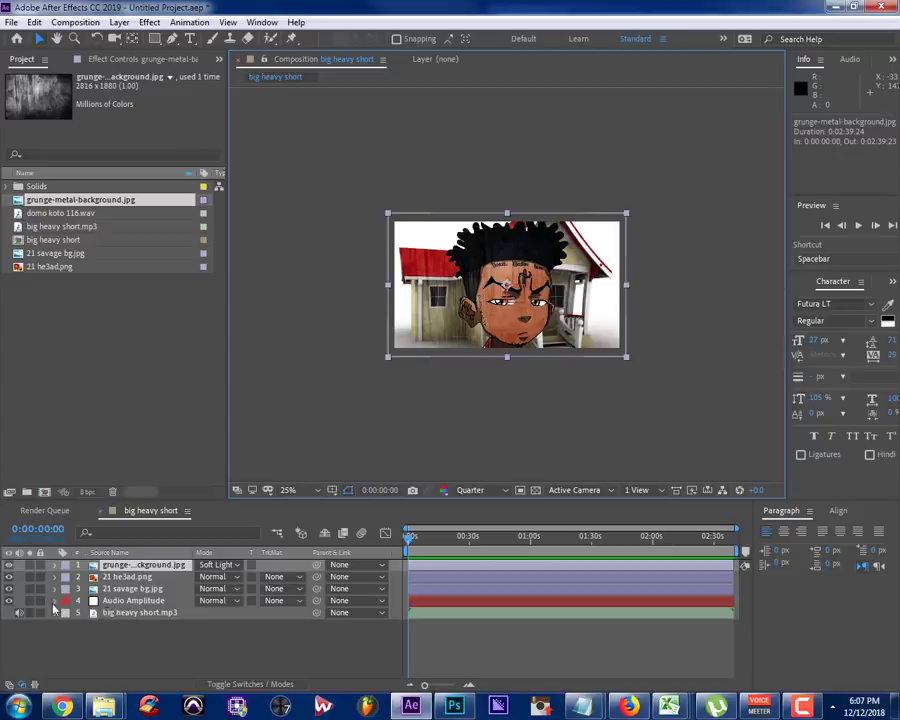
Enable an expression on the Scale of 21 he3ad.png and expose the Both Channels slider of the Audio Amplitude layer
left_click(120, 578)
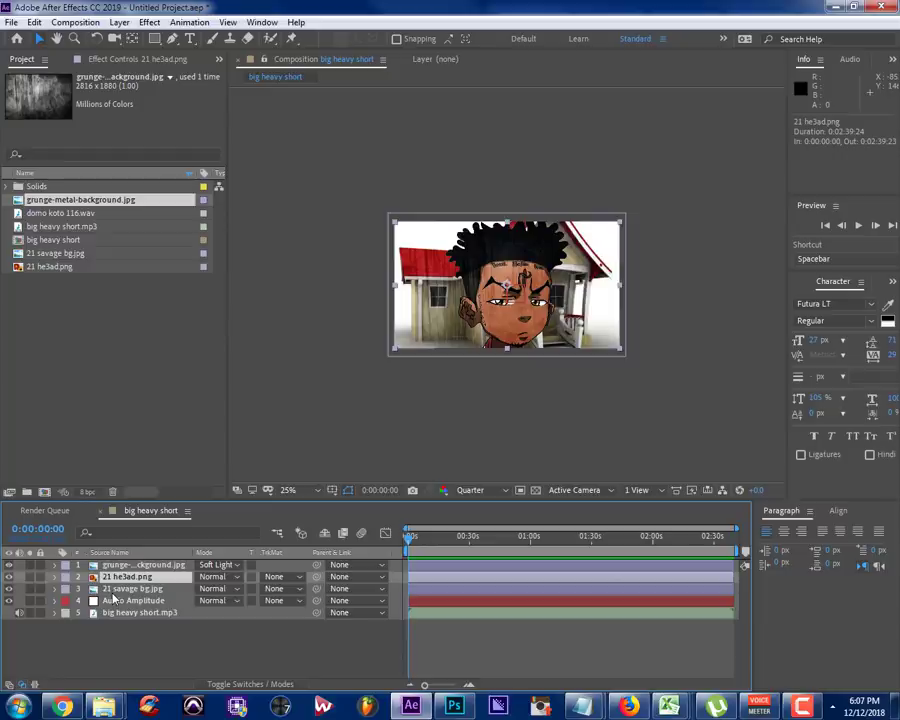
key("s")
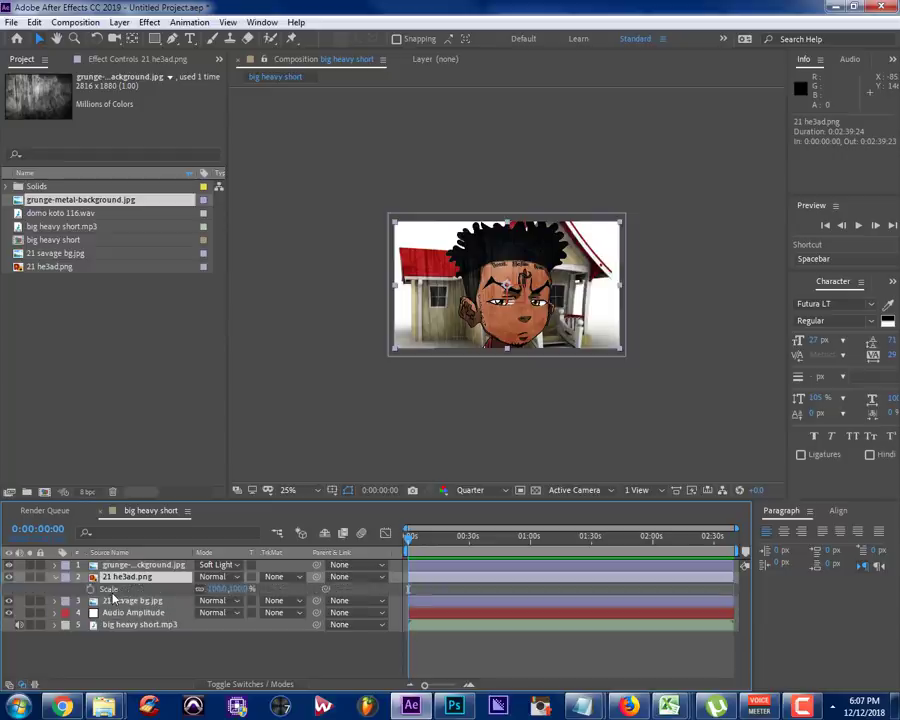
left_click(91, 589, "alt")
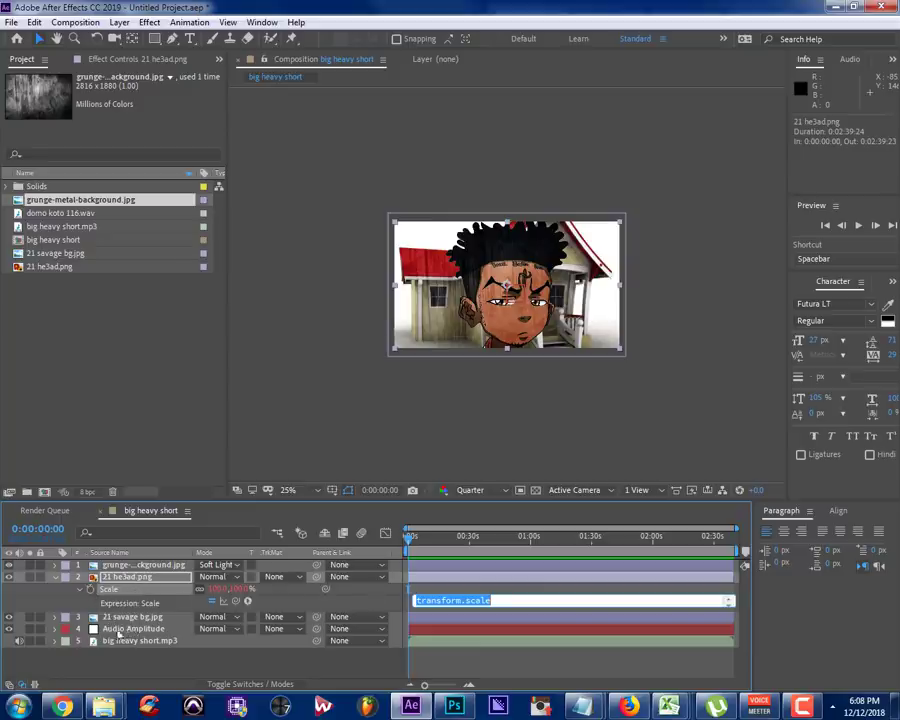
left_click(55, 632)
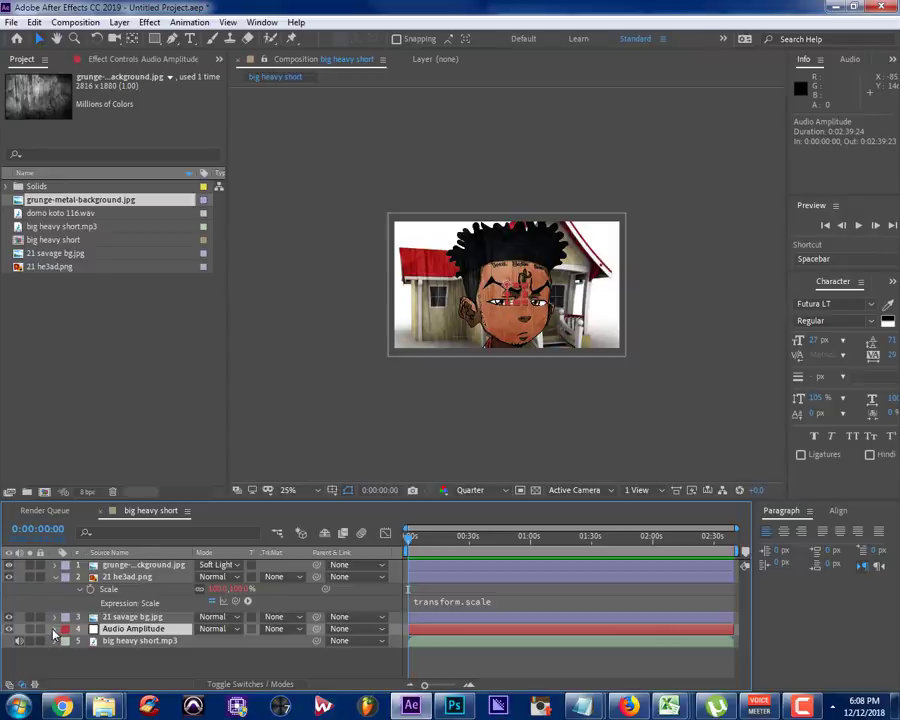
left_click(54, 629)
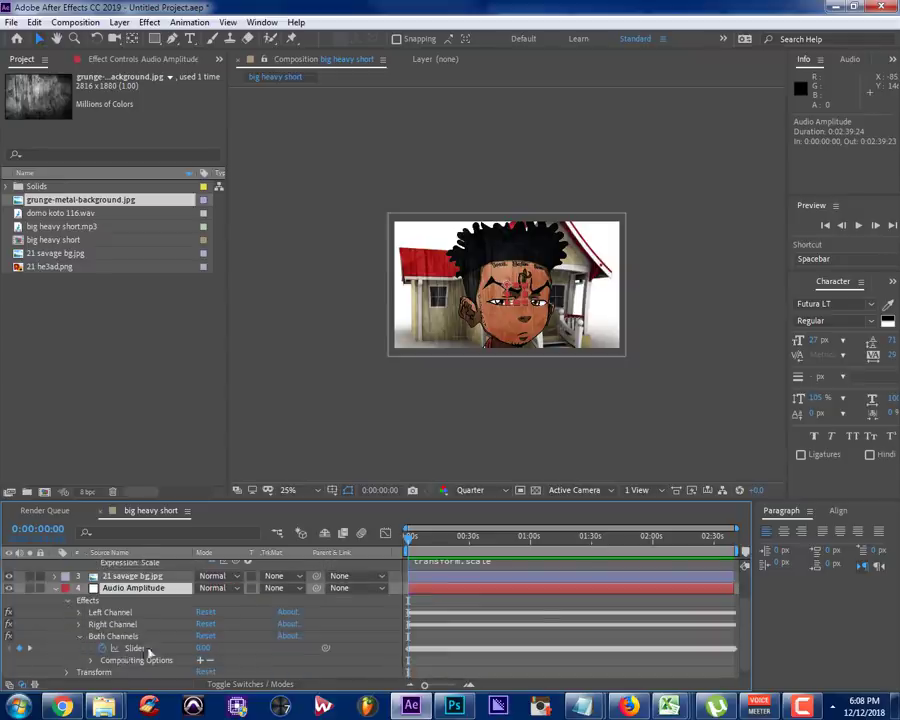
scroll(242, 620, "up", 2)
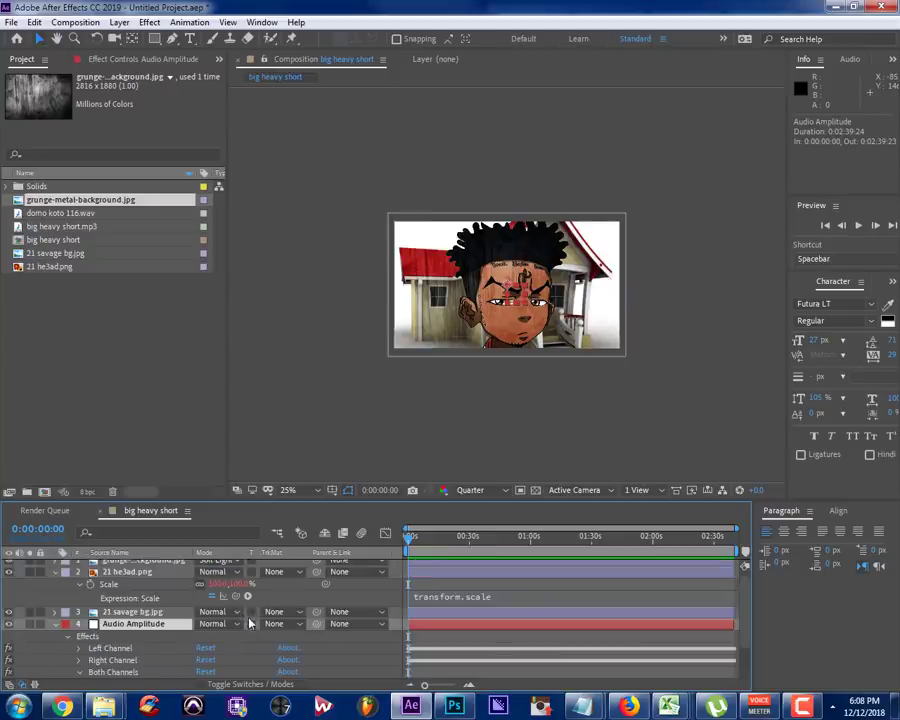
scroll(246, 618, "down", 2)
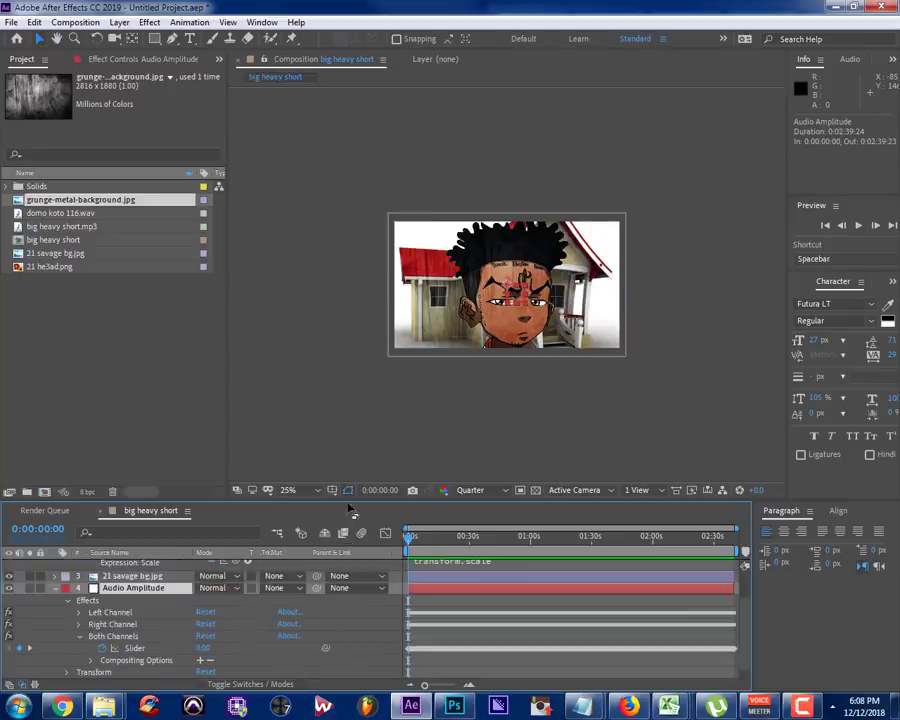
left_click_drag(350, 498, 350, 408)
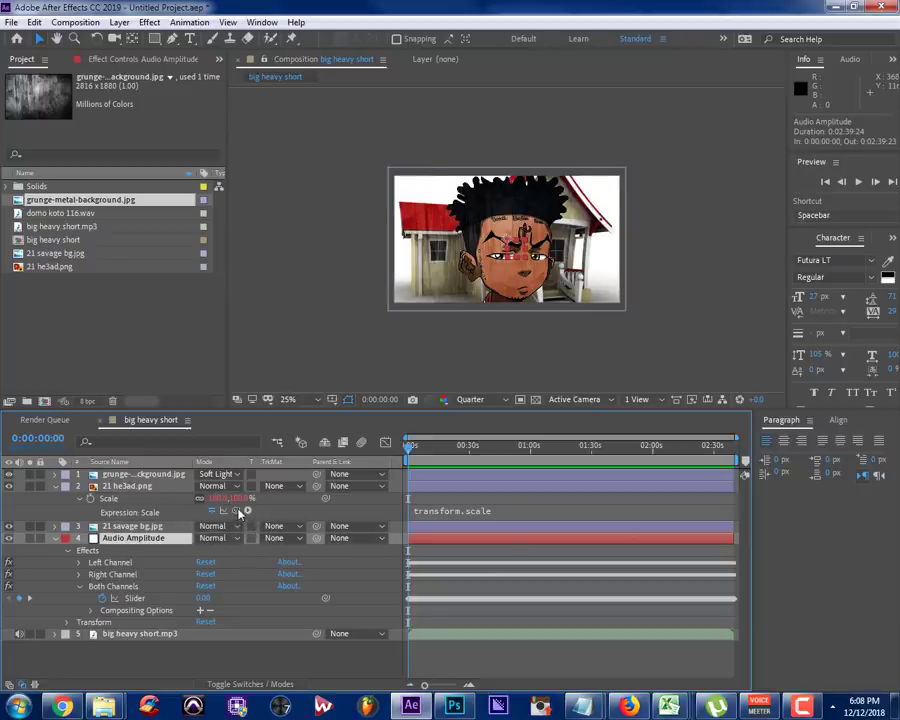
Link the head's Scale expression to the Both Channels slider and add + [100,100] after [temp, temp]
left_click_drag(238, 512, 137, 600)
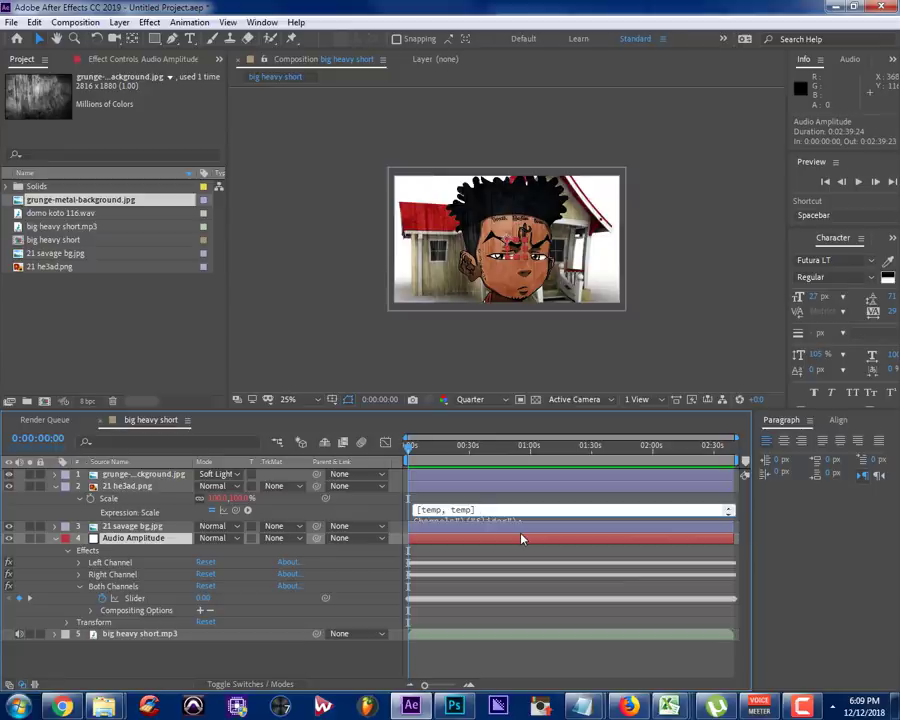
type("* ")
type("[")
type("100,100]")
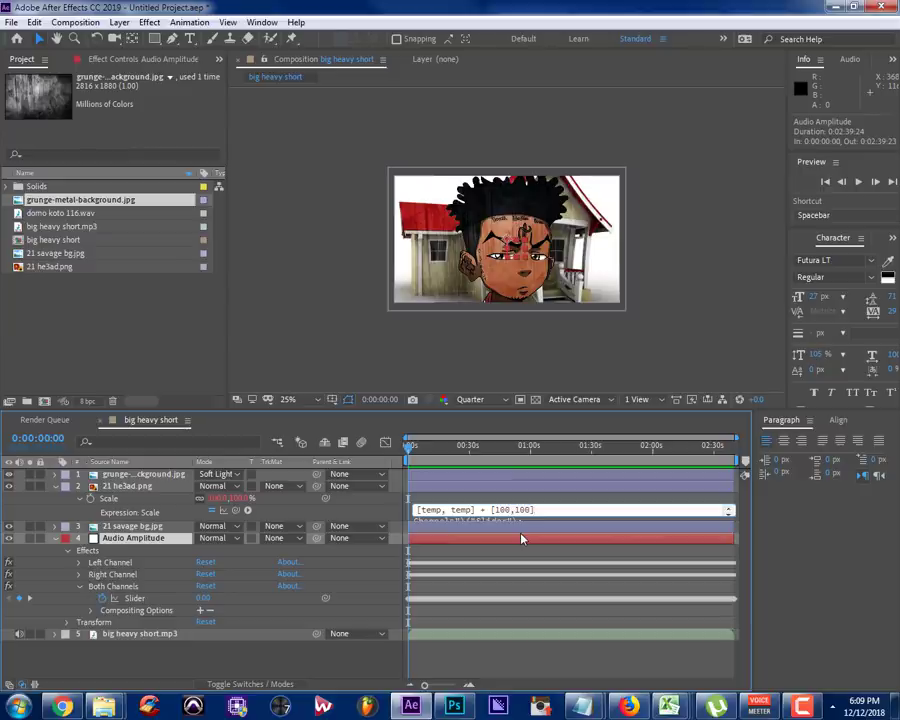
left_click(130, 474)
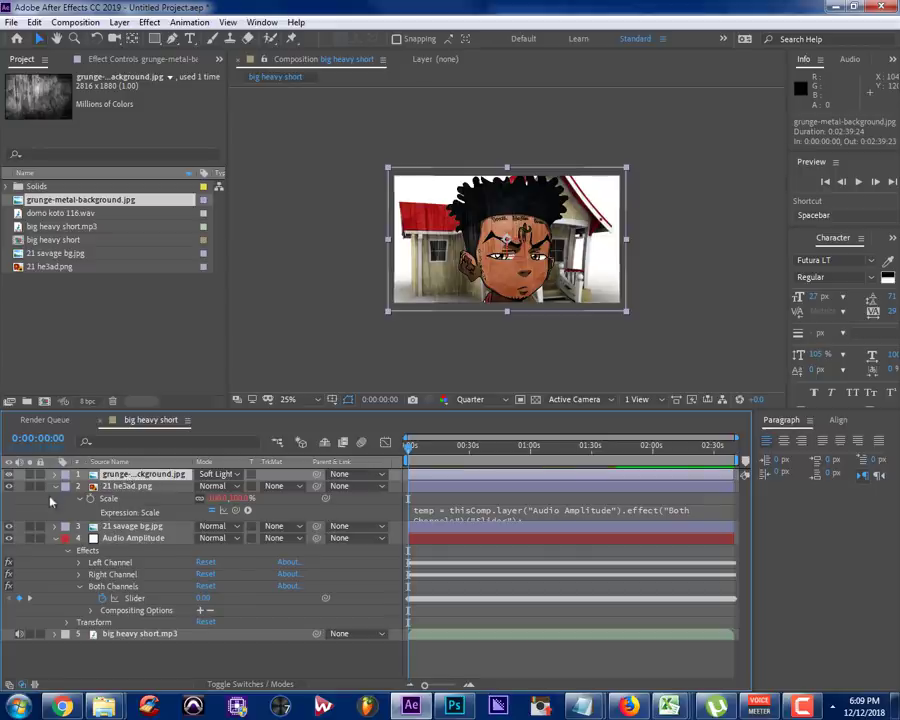
Collapse the expanded layer properties and play the composition to check the head's scaling against the beat
key("u")
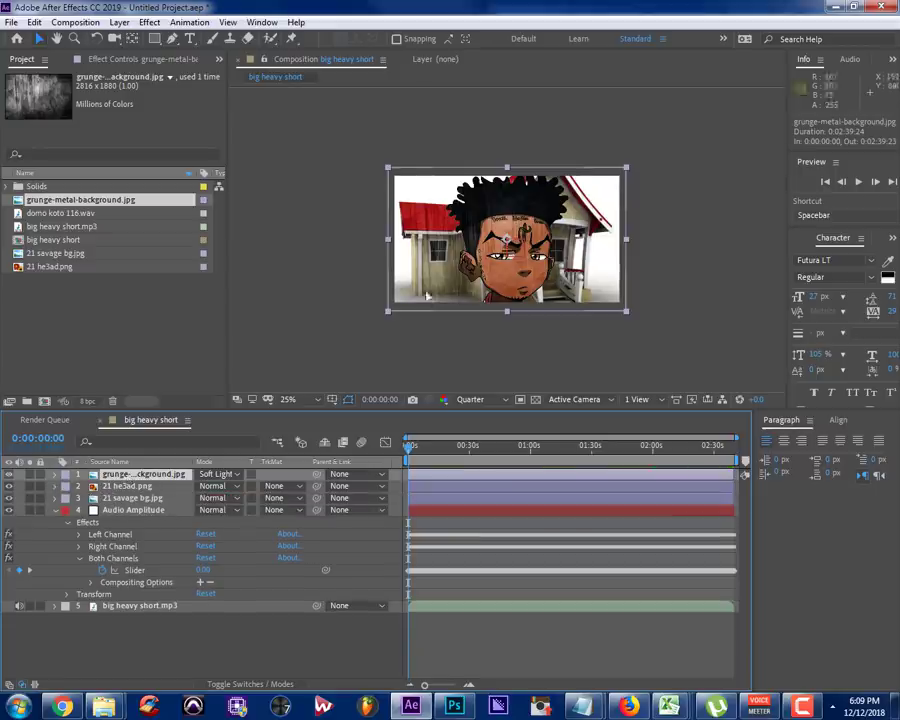
left_click(56, 511)
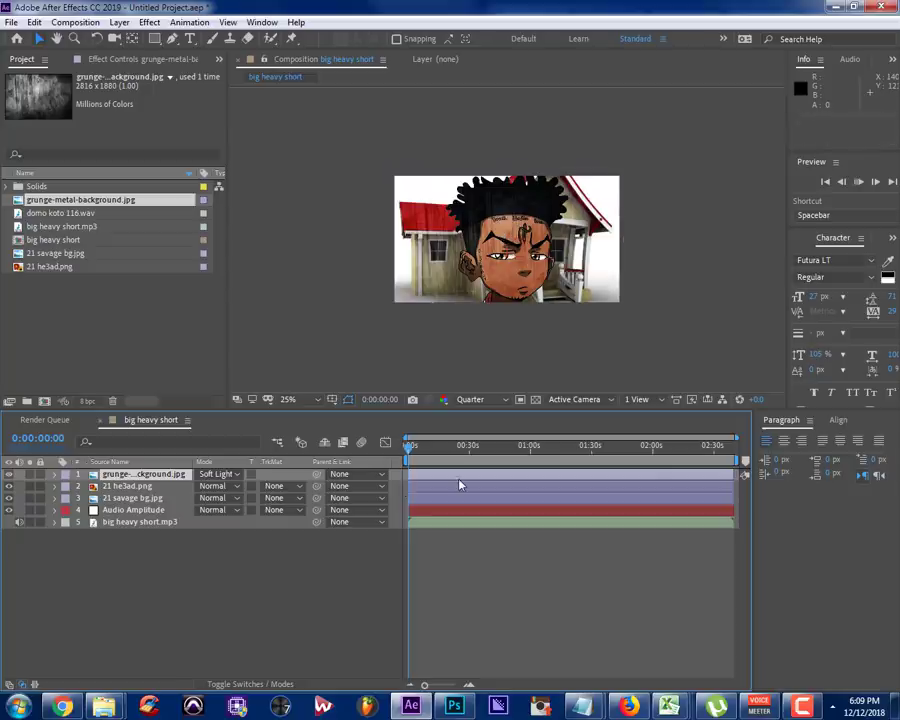
key("space")
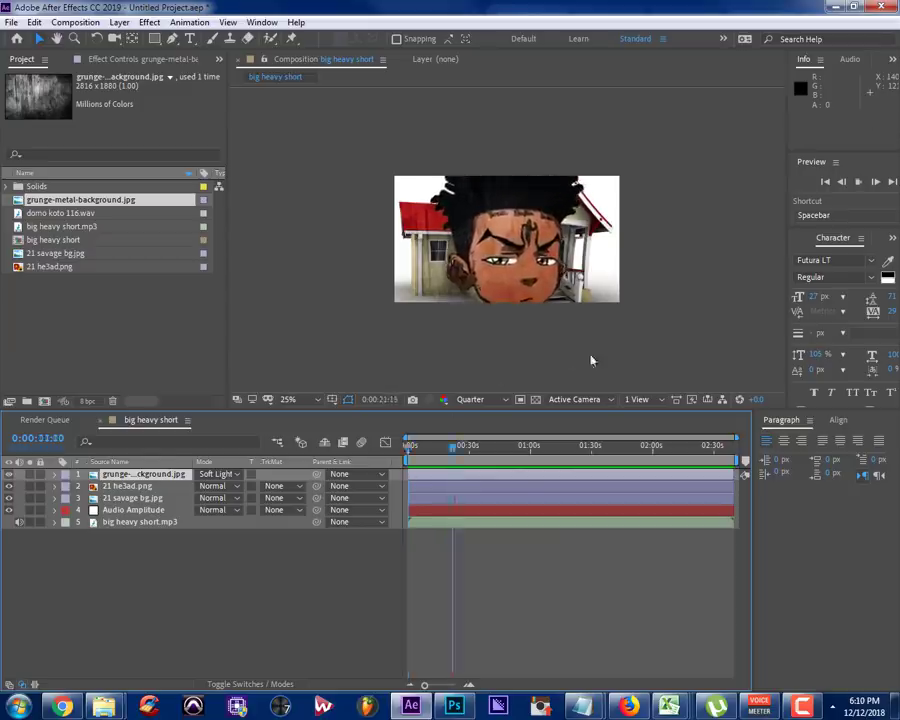
key("space")
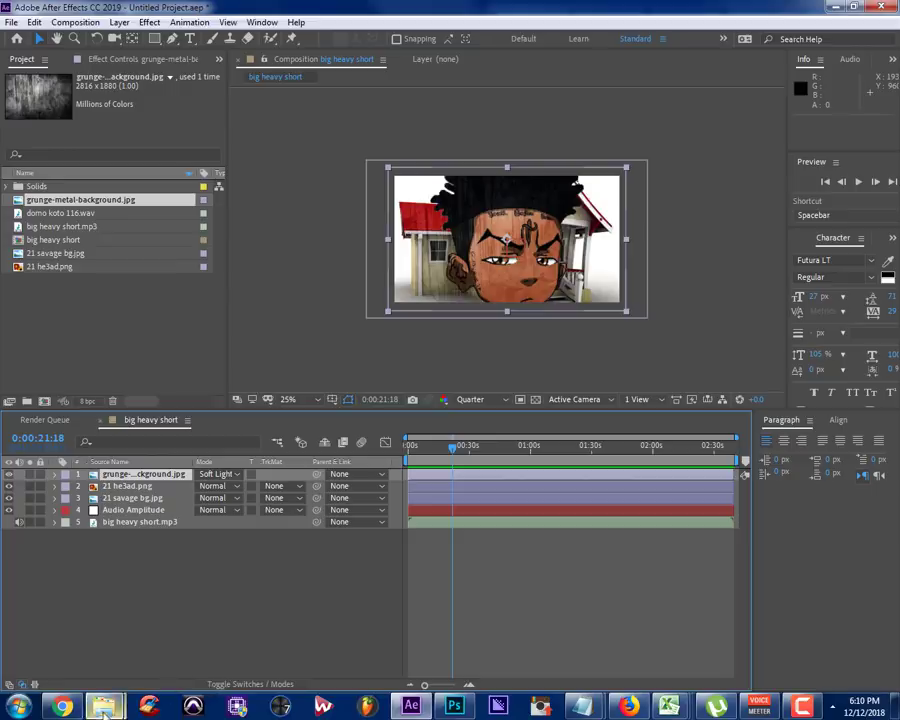
Switch to Windows Explorer and open the Beat Video Composites folder inside the Video folder on the Sessions (G:) drive
mouse_move(104, 705)
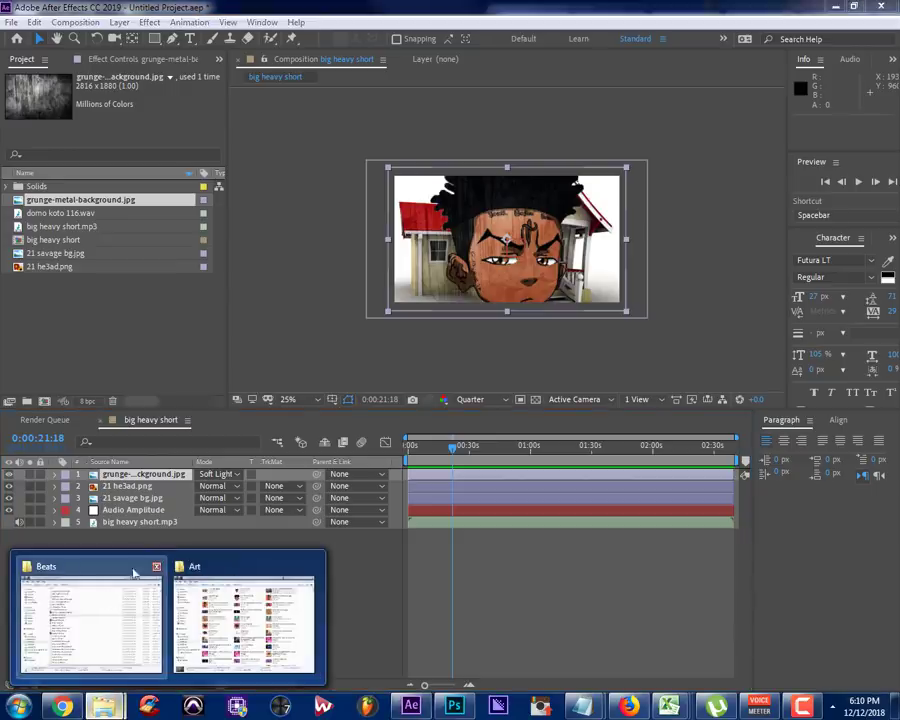
mouse_move(107, 568)
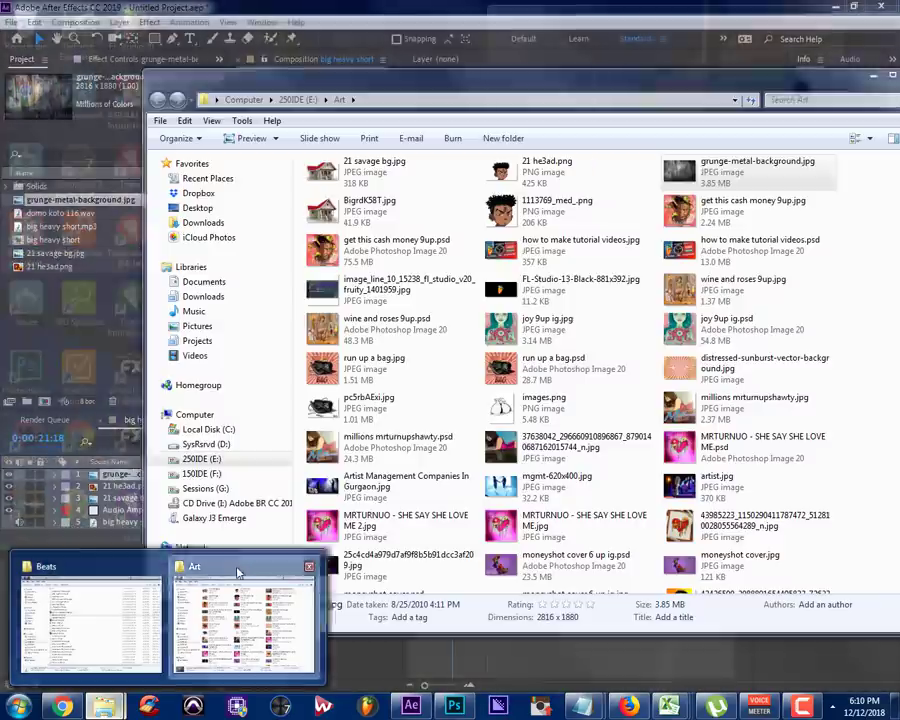
left_click(237, 627)
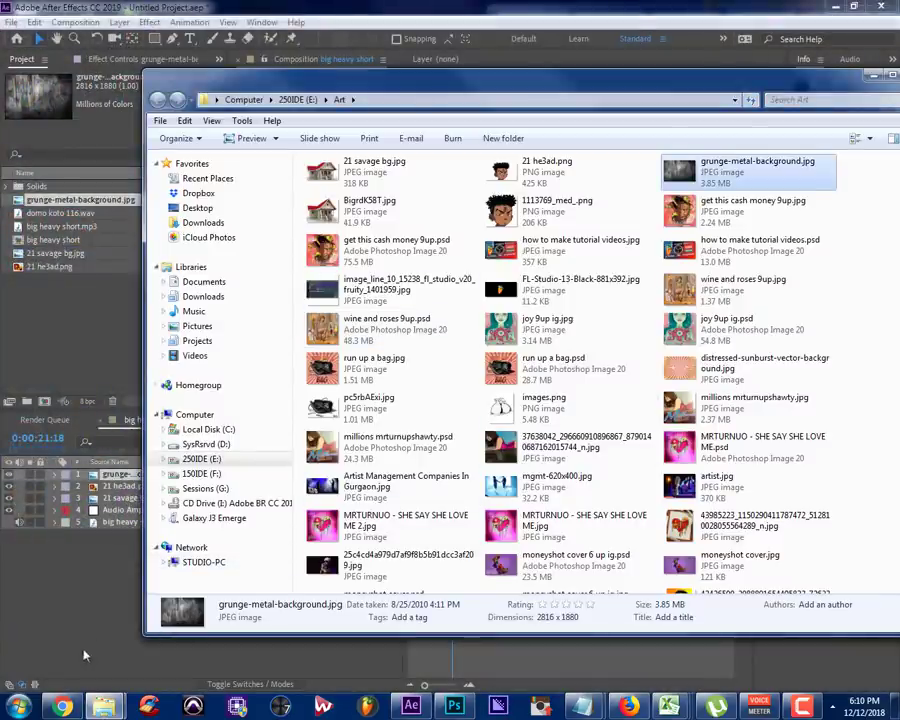
right_click(104, 706)
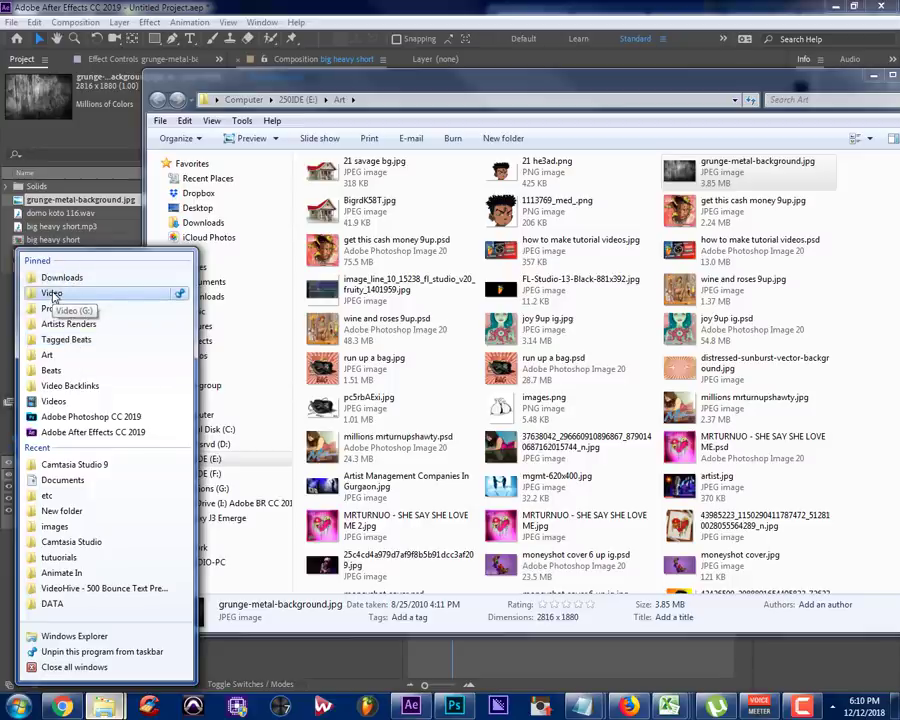
left_click(52, 294)
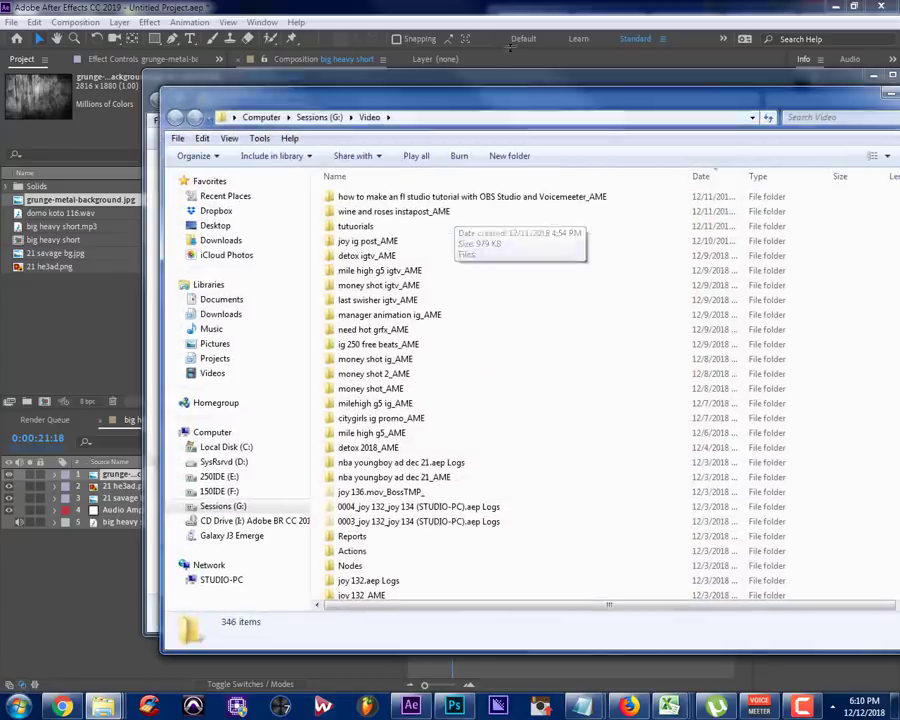
left_click(797, 72)
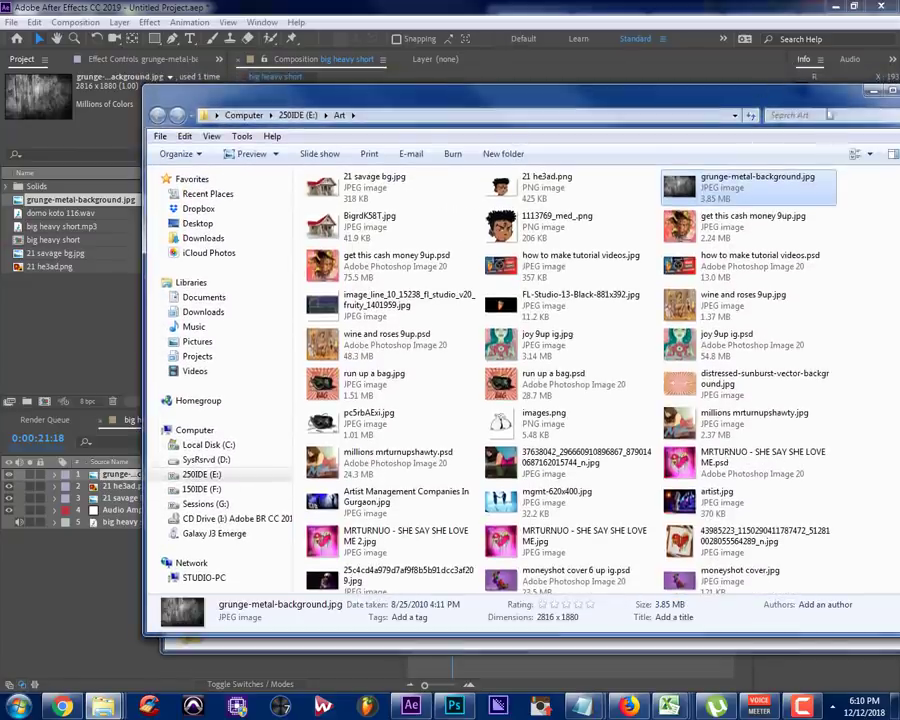
left_click_drag(764, 90, 899, 92)
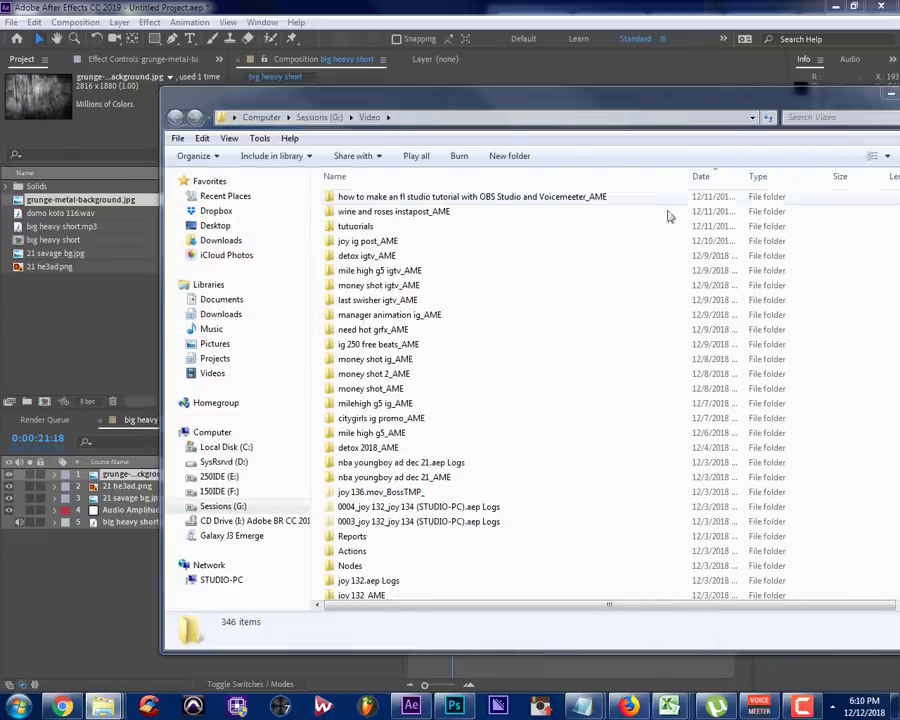
left_click(405, 506)
scroll(405, 505, "down", 2)
scroll(405, 506, "down", 10)
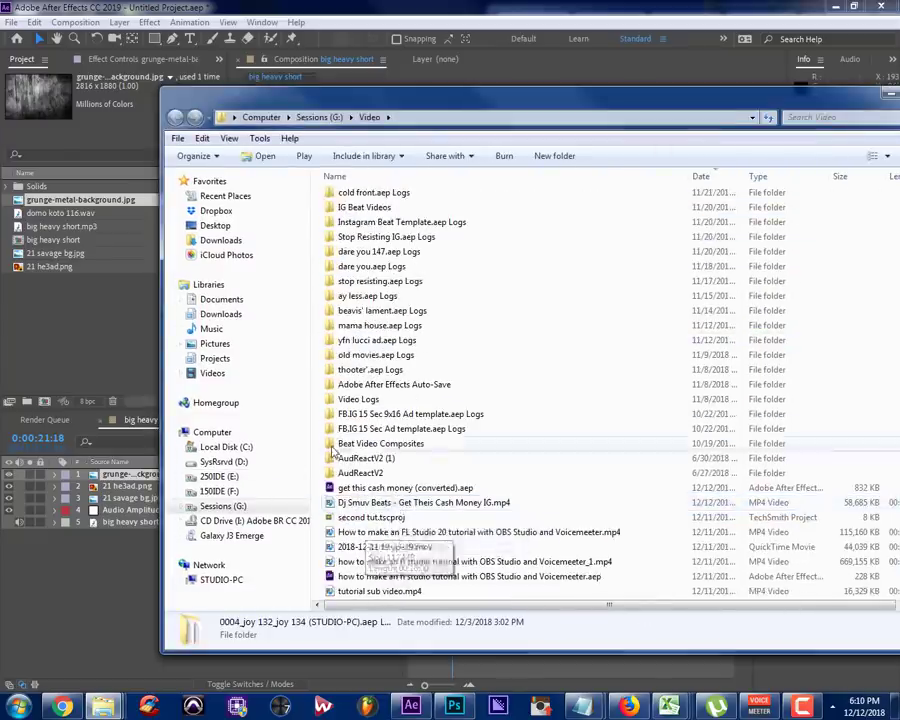
left_click(356, 445)
double_click(356, 445)
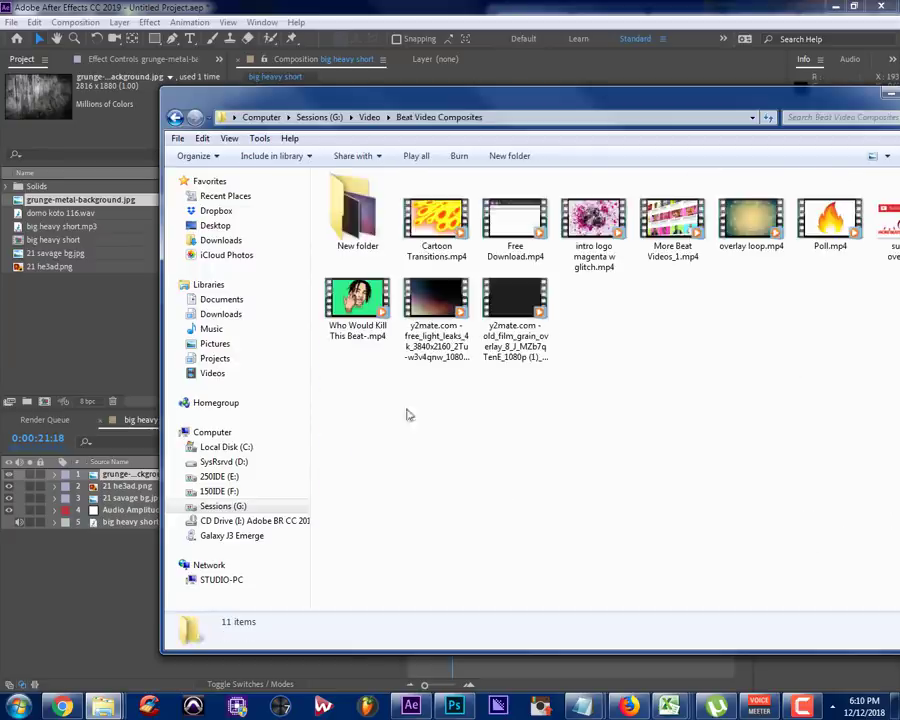
Add intro logo magenta w glitch.mp4 from the Beat Video Composites folder to the composition as the top layer
left_click_drag(592, 108, 621, 142)
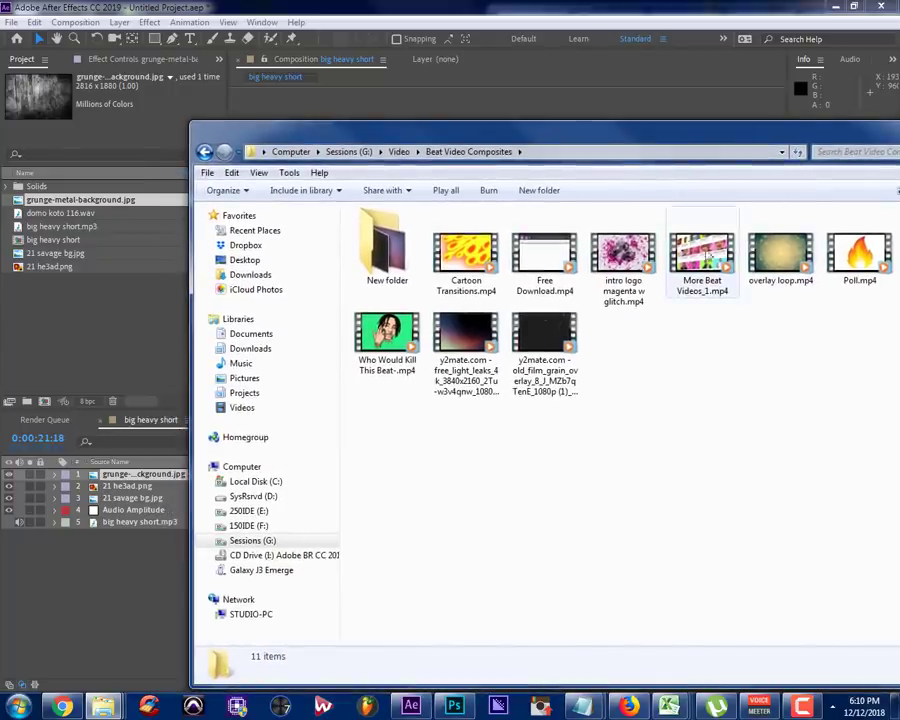
left_click(623, 258)
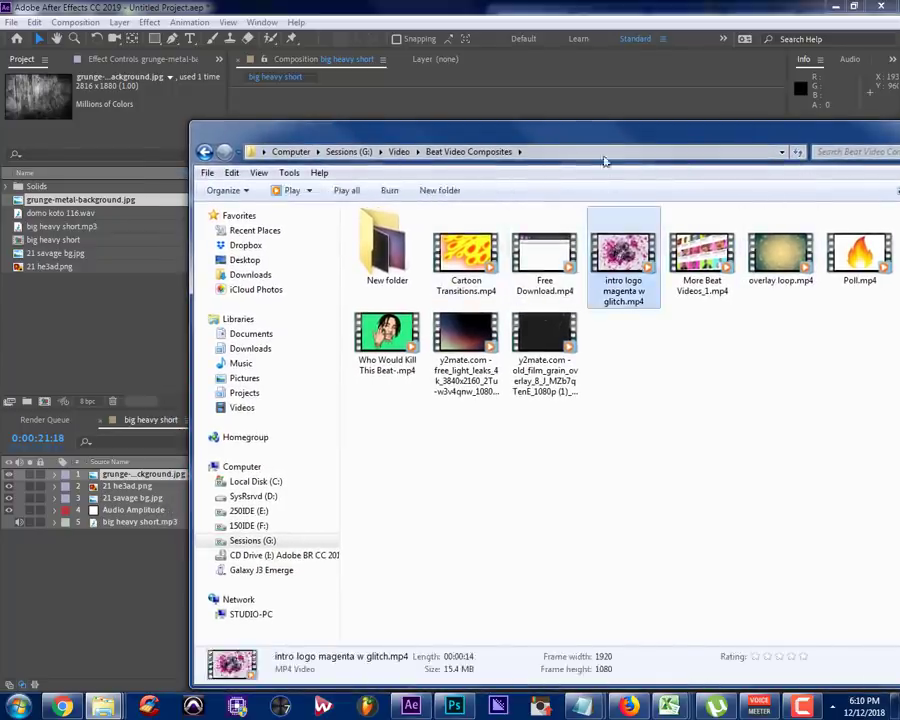
left_click_drag(697, 140, 845, 130)
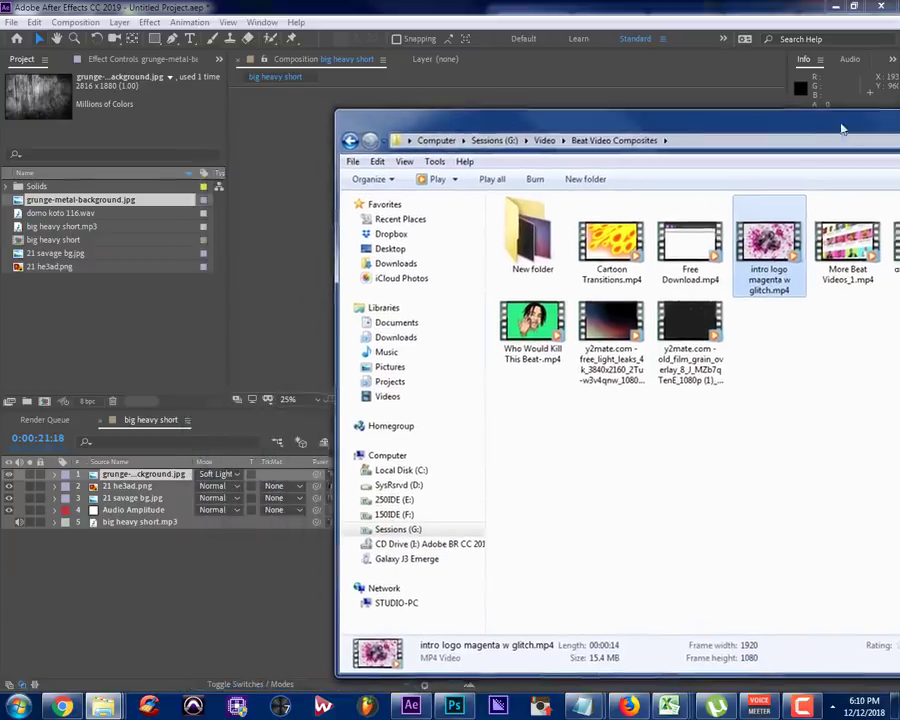
left_click_drag(772, 250, 167, 486)
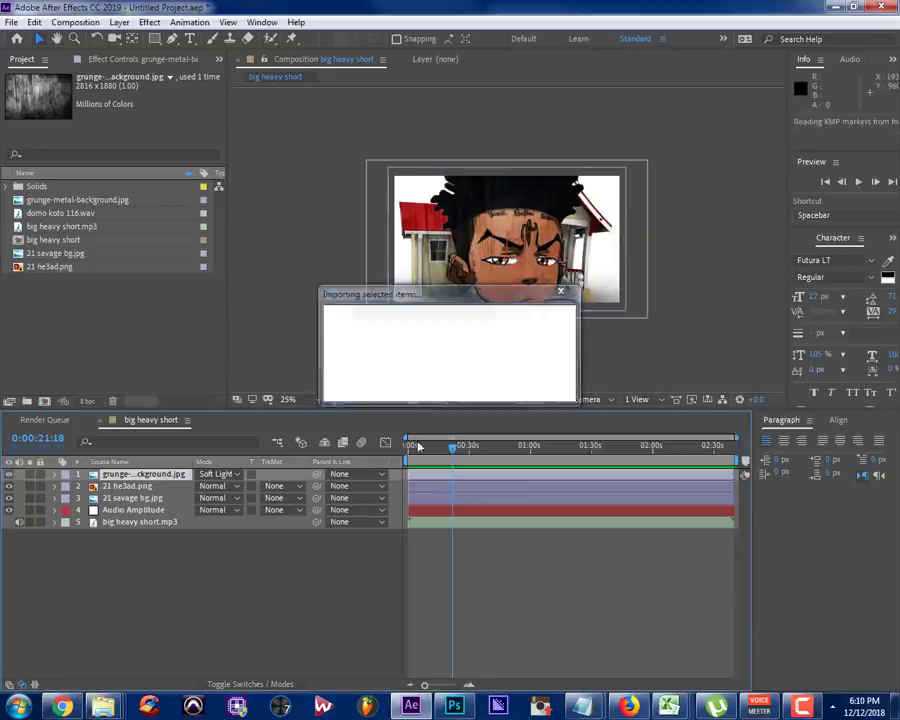
Play the intro logo clip from 0:00:11:01 to 0:00:12:01, then expand its layer's Transform properties
left_click_drag(454, 448, 430, 448)
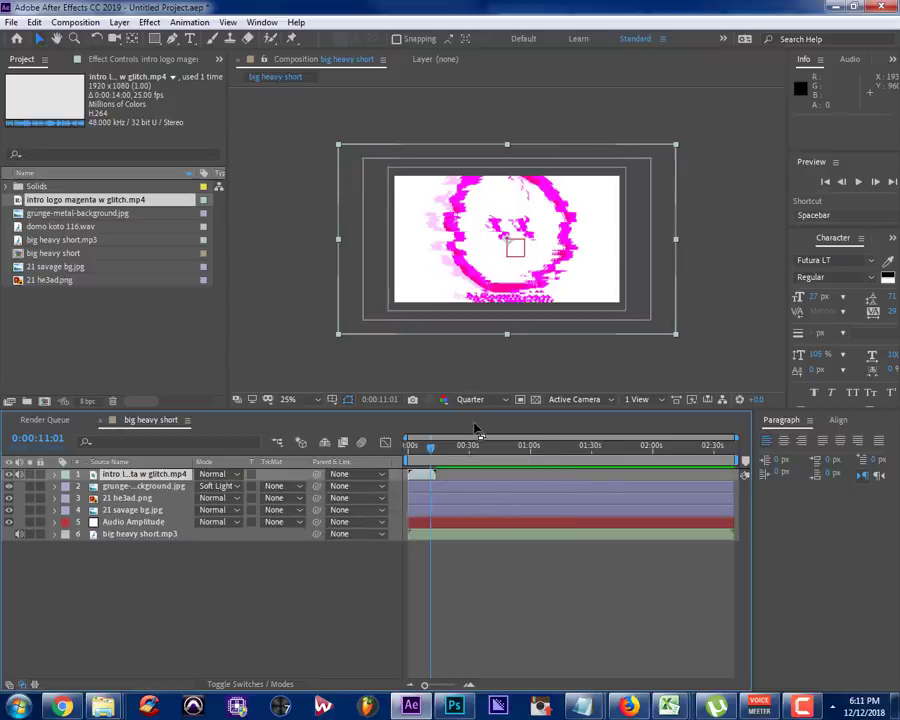
key("space")
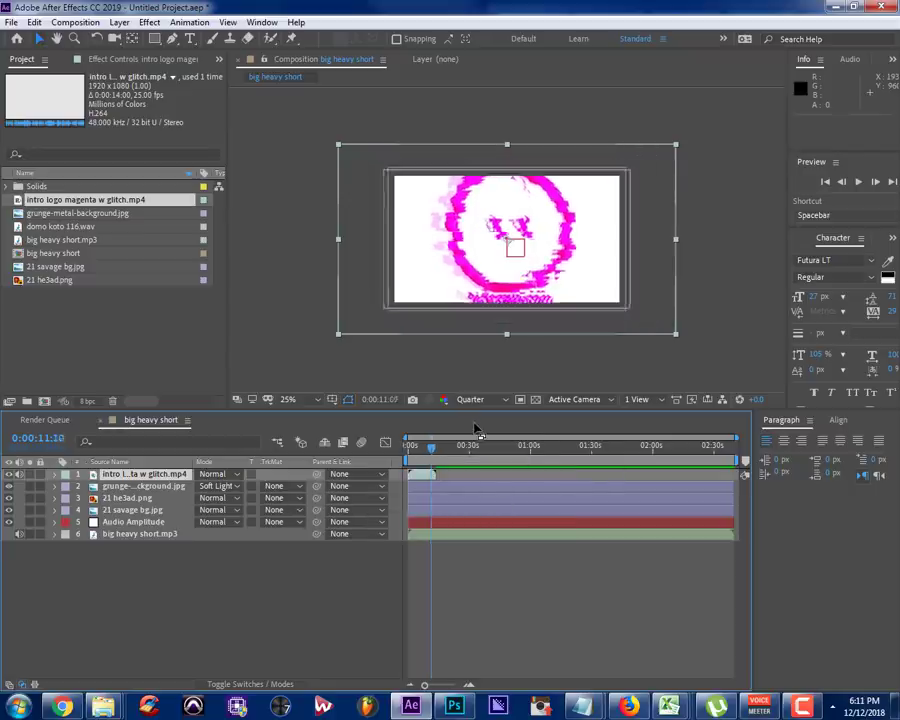
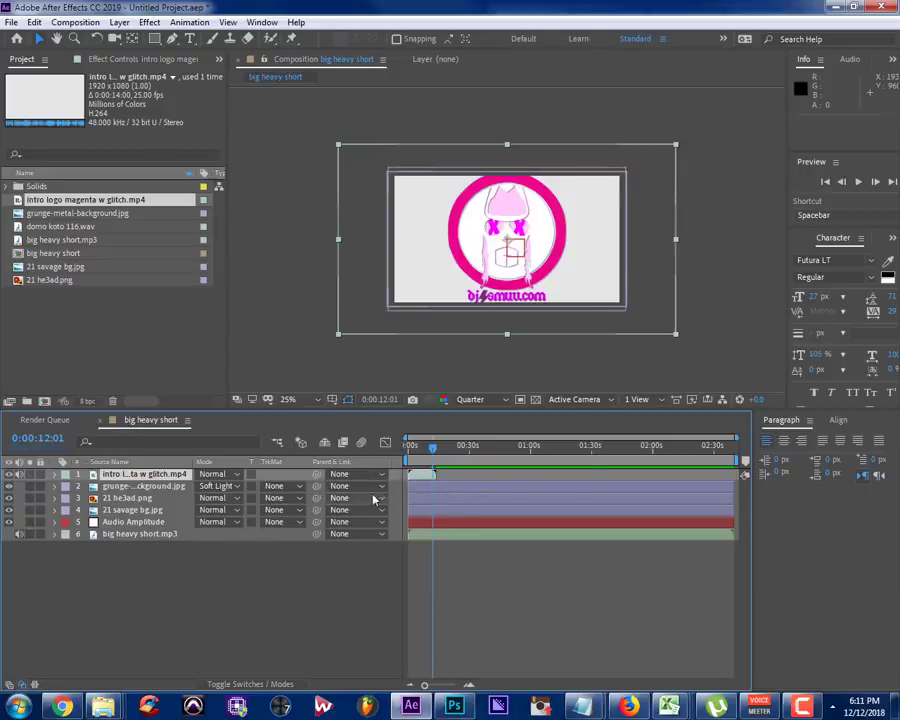
left_click(160, 477)
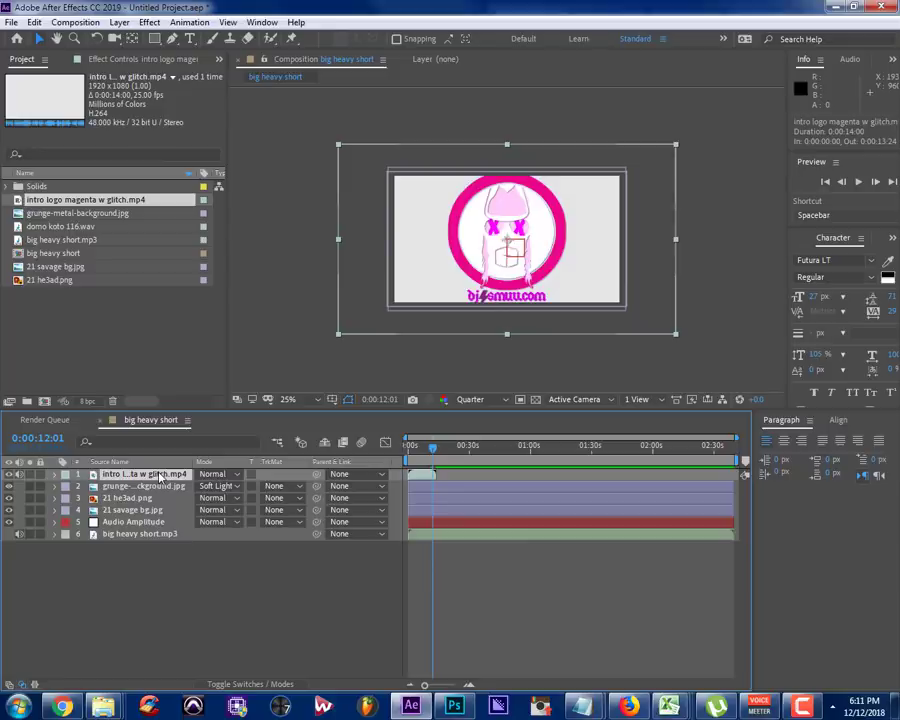
left_click(162, 486)
left_click(160, 475)
key("t")
key("t")
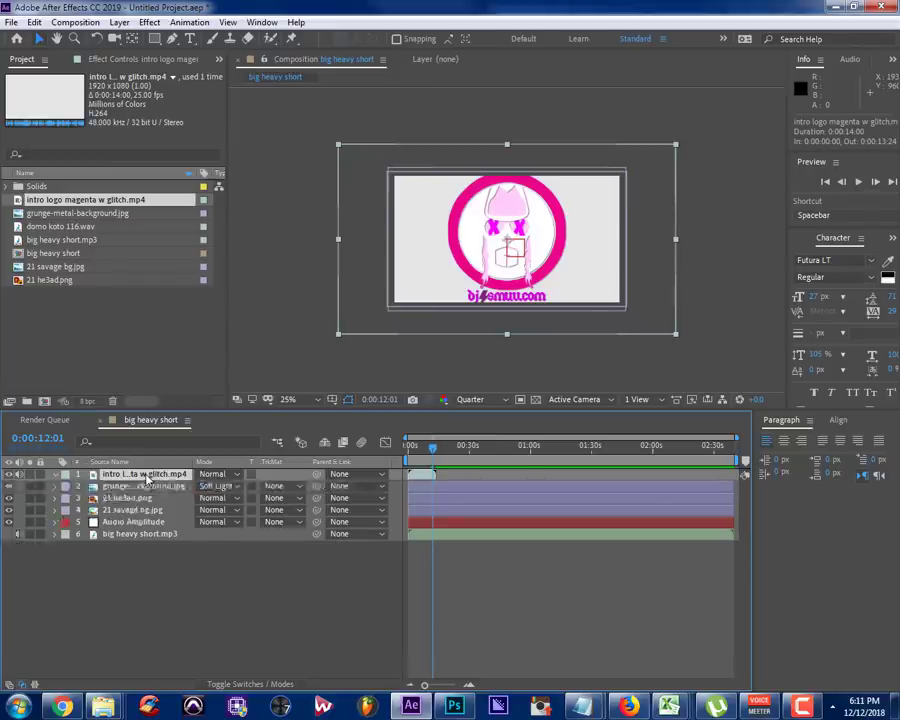
left_click(55, 475)
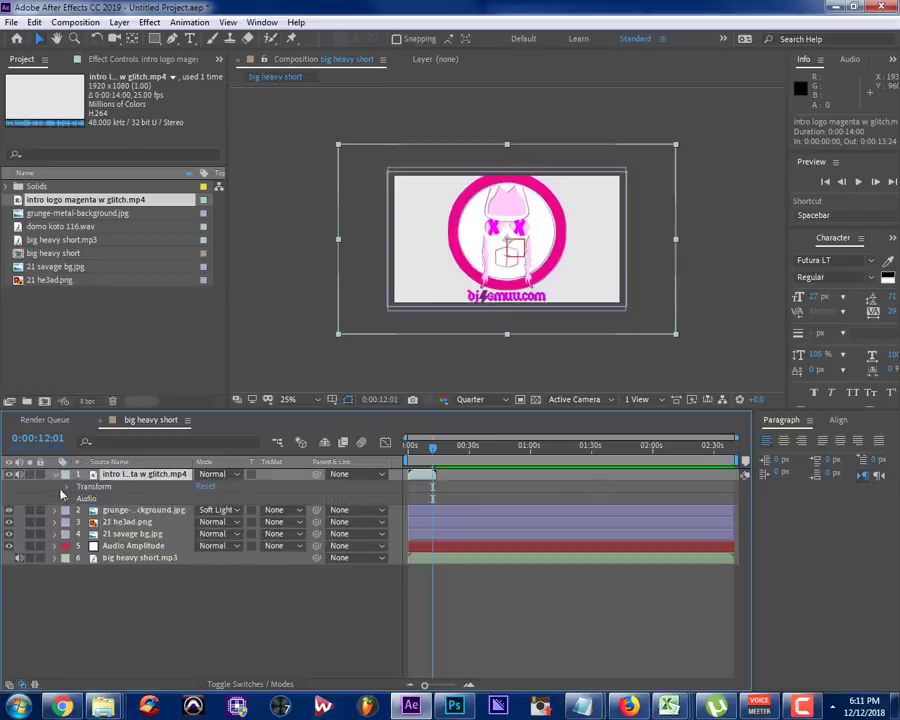
left_click(68, 487)
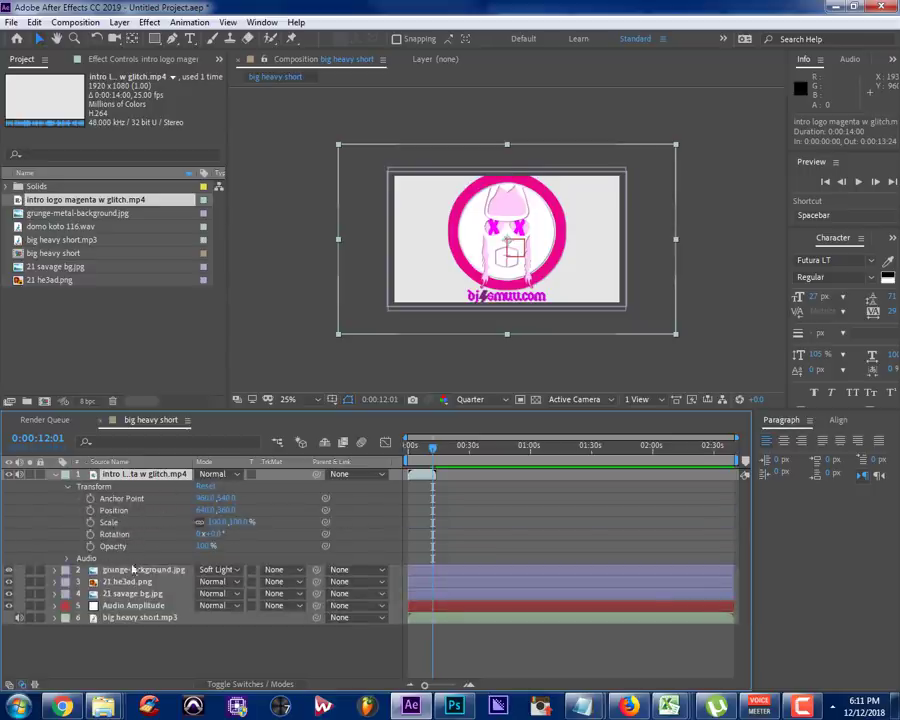
Try changing the intro logo layer's opacity, rotation and scale, and undo the changes
left_click_drag(203, 546, 520, 531)
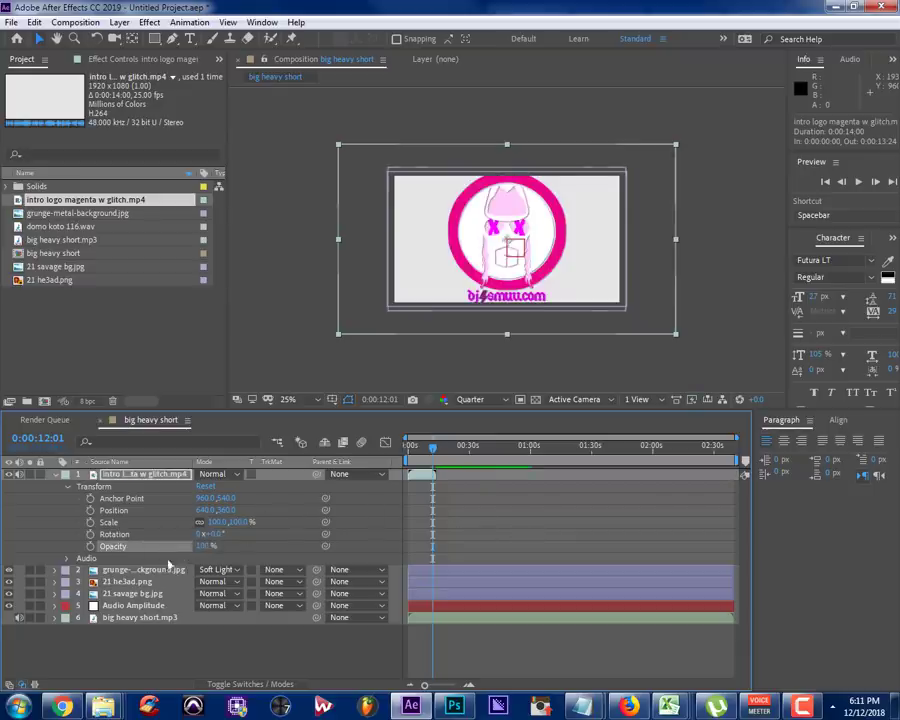
left_click_drag(215, 535, 243, 541)
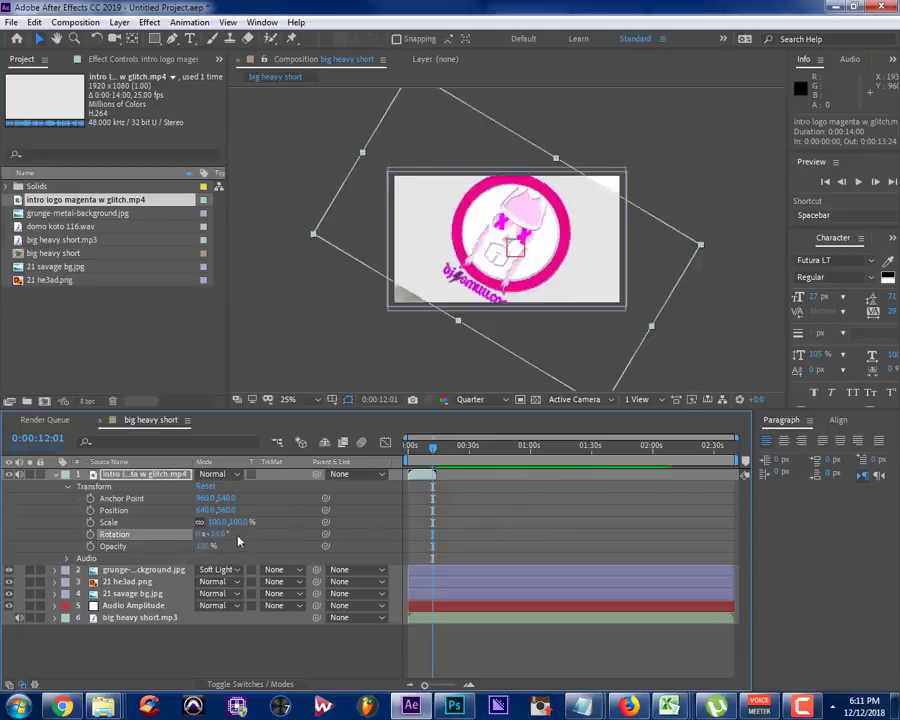
key("ctrl+z")
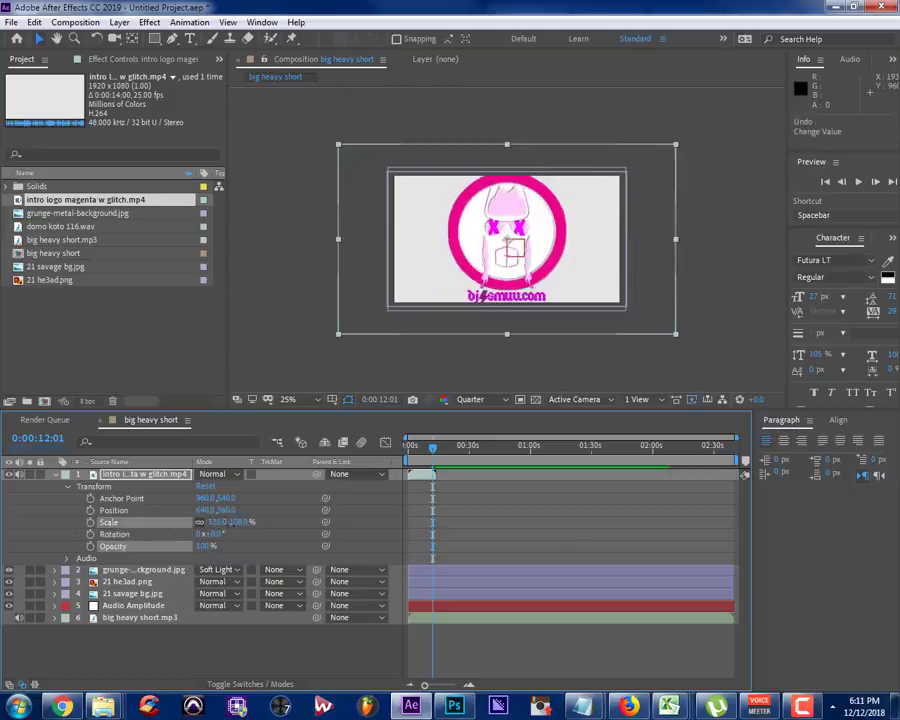
mouse_move(211, 530)
left_mouse_down()
mouse_move(235, 527)
mouse_move(210, 527)
left_mouse_up()
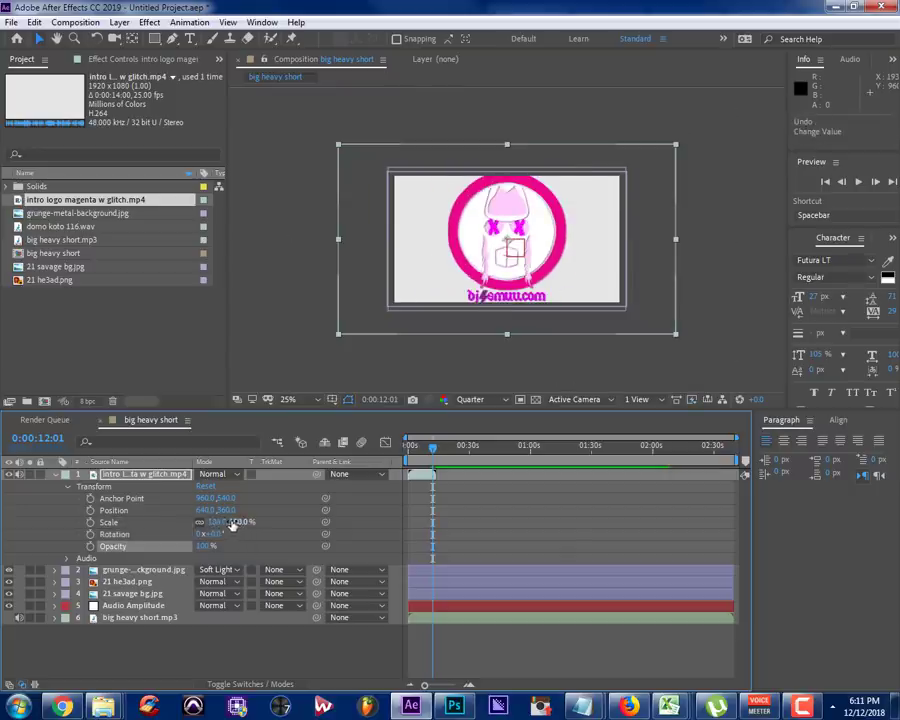
Fade out the intro logo's audio with Audio Levels keyframes: 0 dB at about 12 seconds and -48 dB at 0:00:13:24
left_click(66, 559)
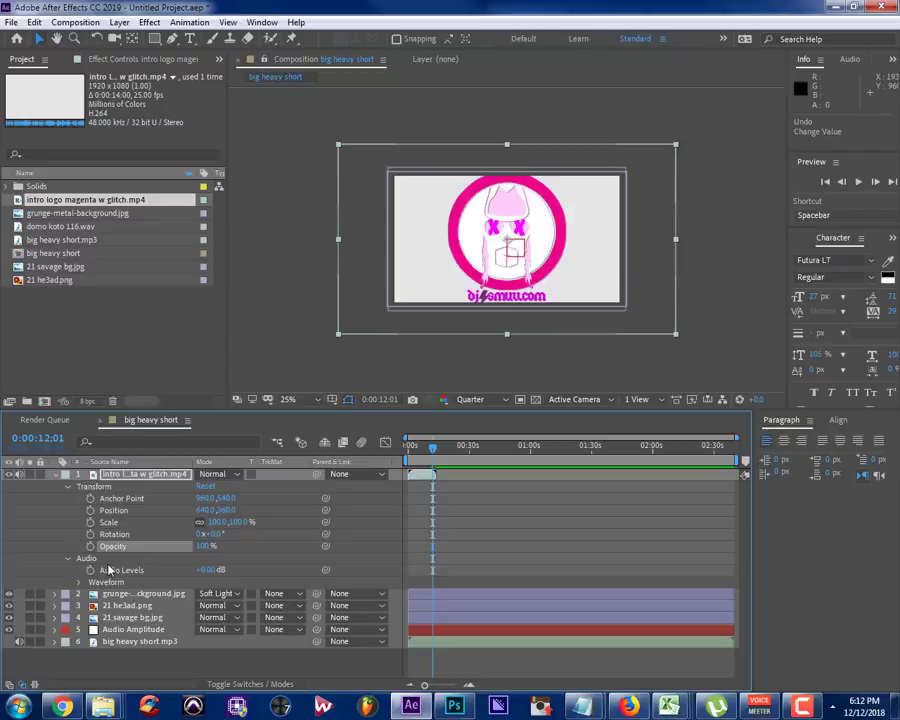
key("Page_Up")
key("Page_Down")
left_click(91, 570)
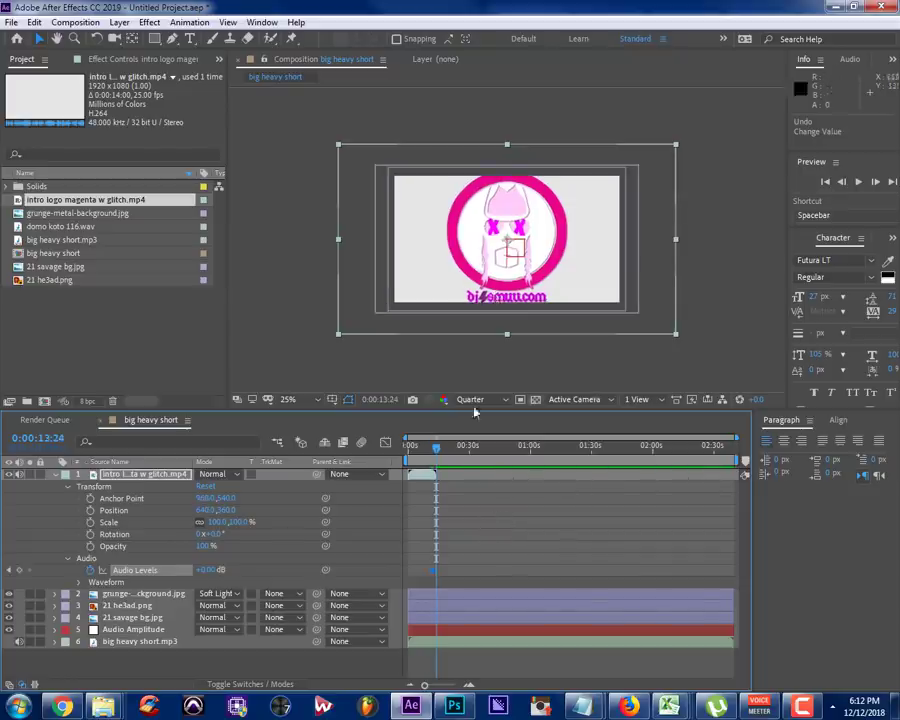
left_click(207, 570)
left_click(207, 570)
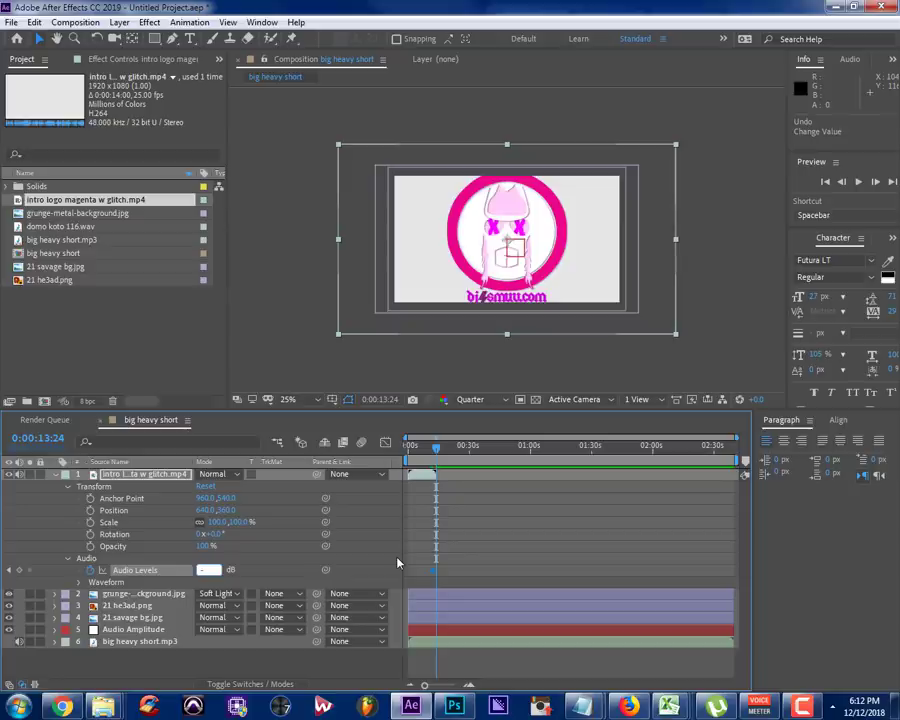
key("Return")
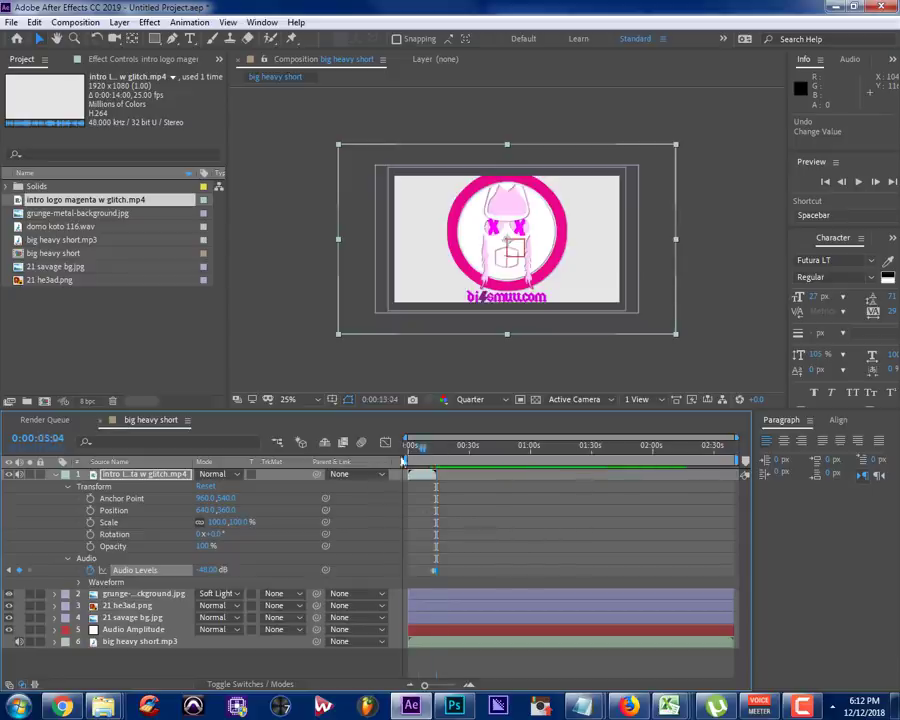
Play the composition from the start to check the intro's audio fade, and collapse the intro layer's properties
key("Home")
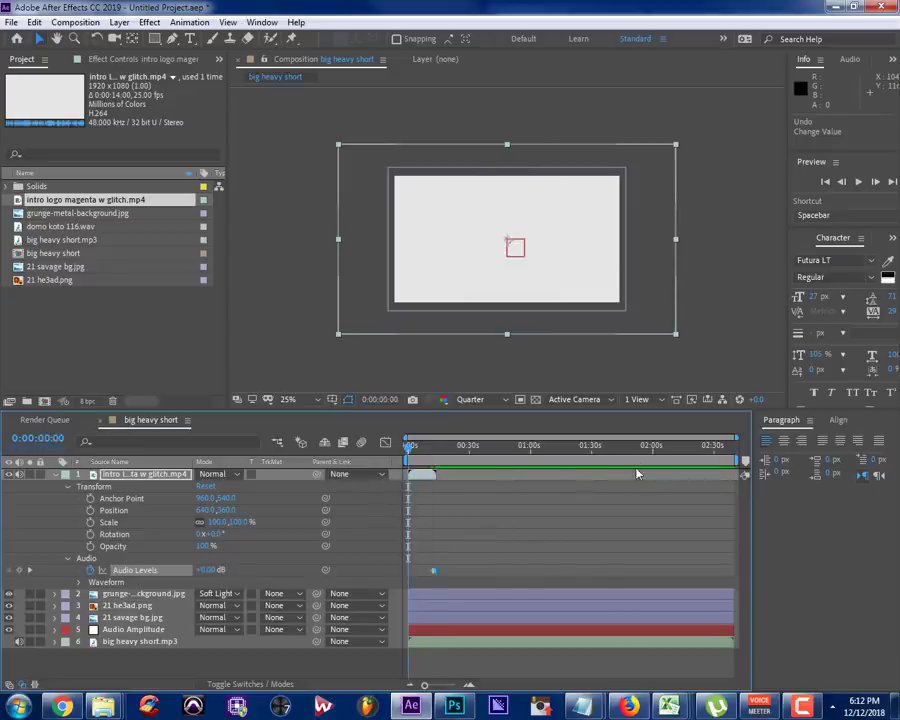
key("space")
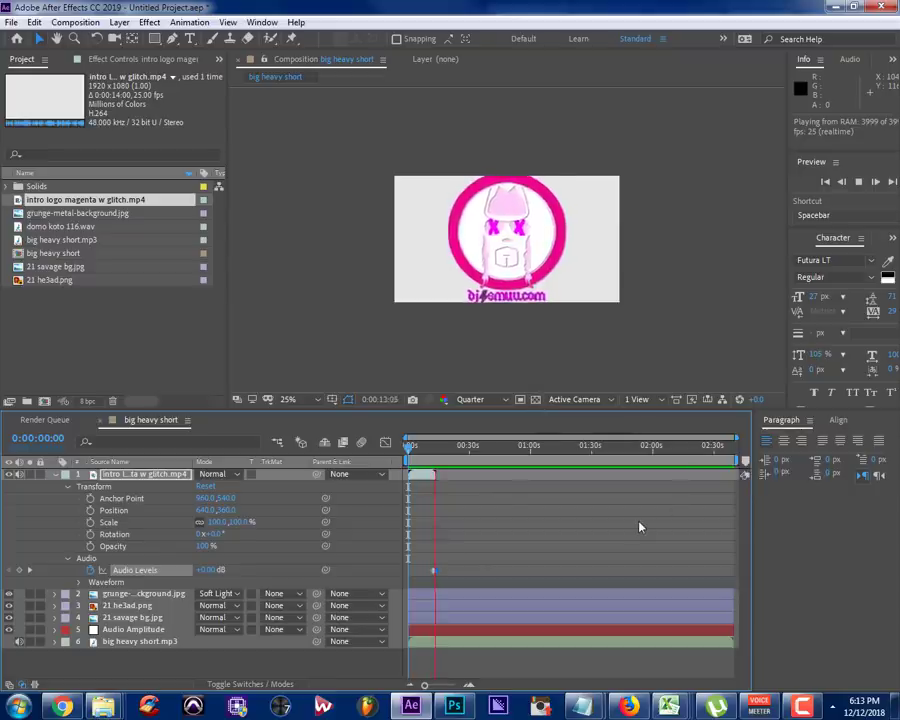
key("space")
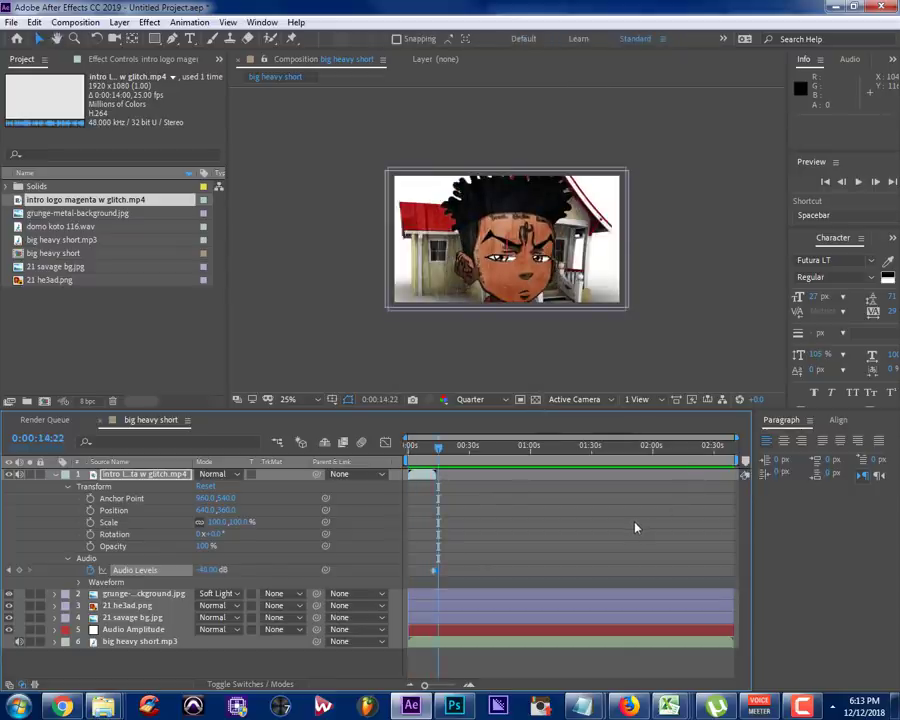
left_click(56, 474)
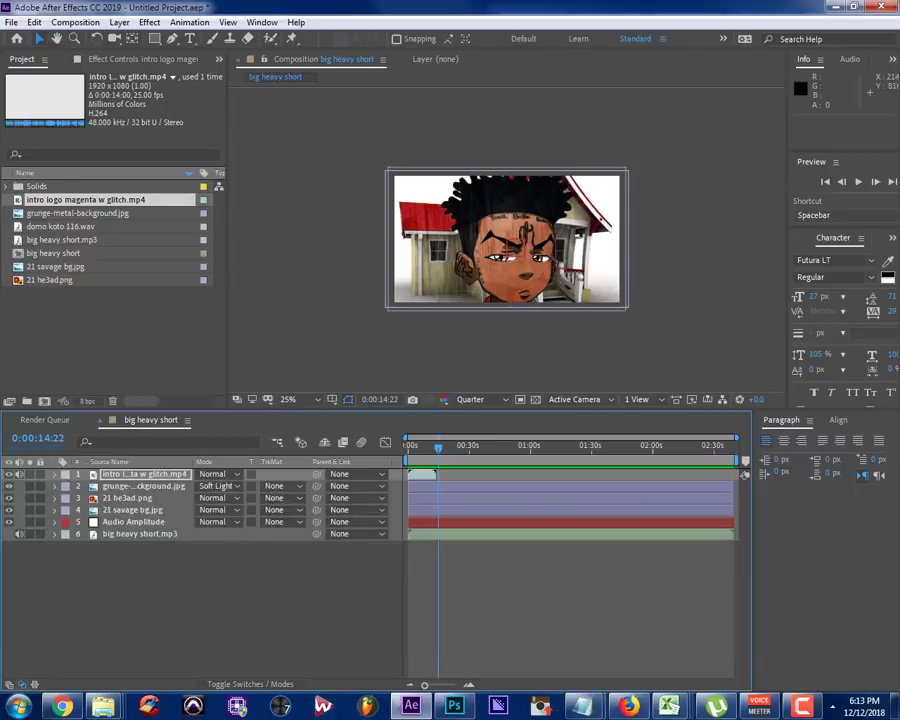
Add overlay loop.mp4 from the Beat Video Composites folder as the top layer and centre it in the frame
key("alt+Tab")
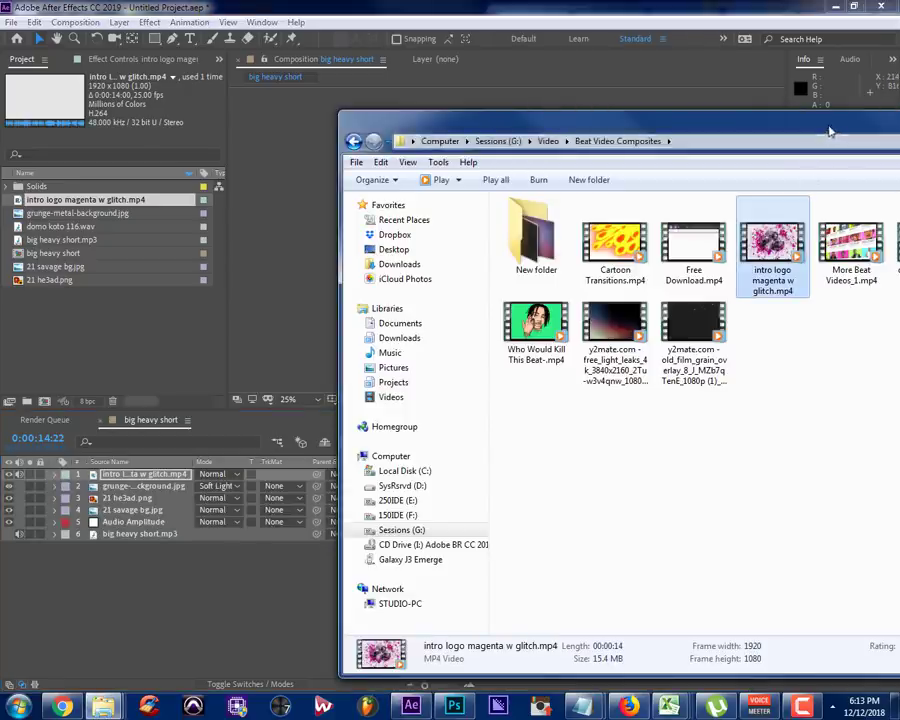
left_click_drag(828, 131, 666, 165)
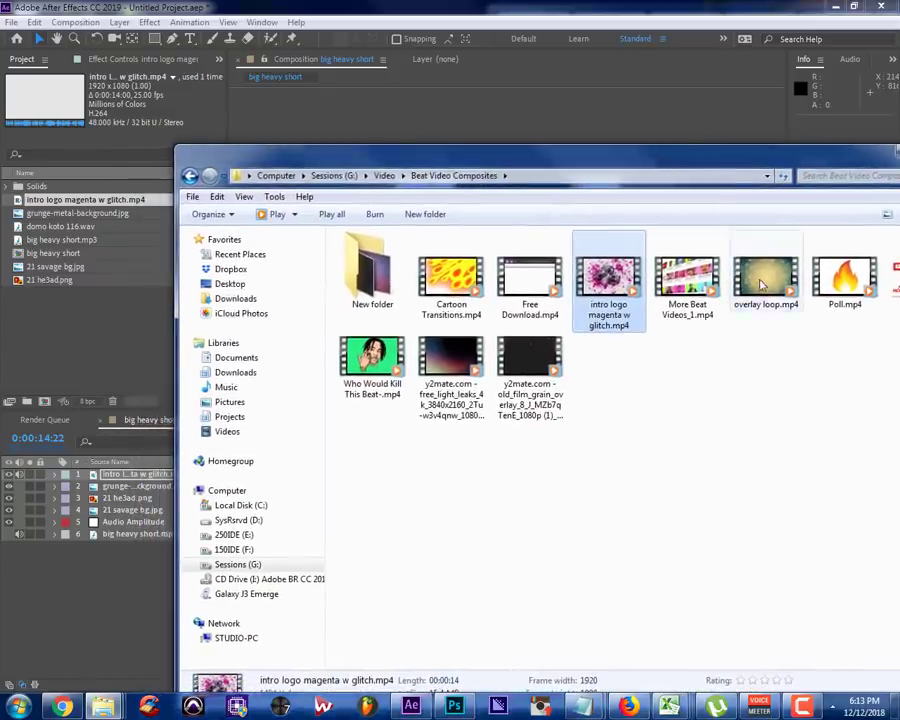
key("Right")
left_click_drag(722, 160, 899, 123)
left_click_drag(890, 330, 433, 260)
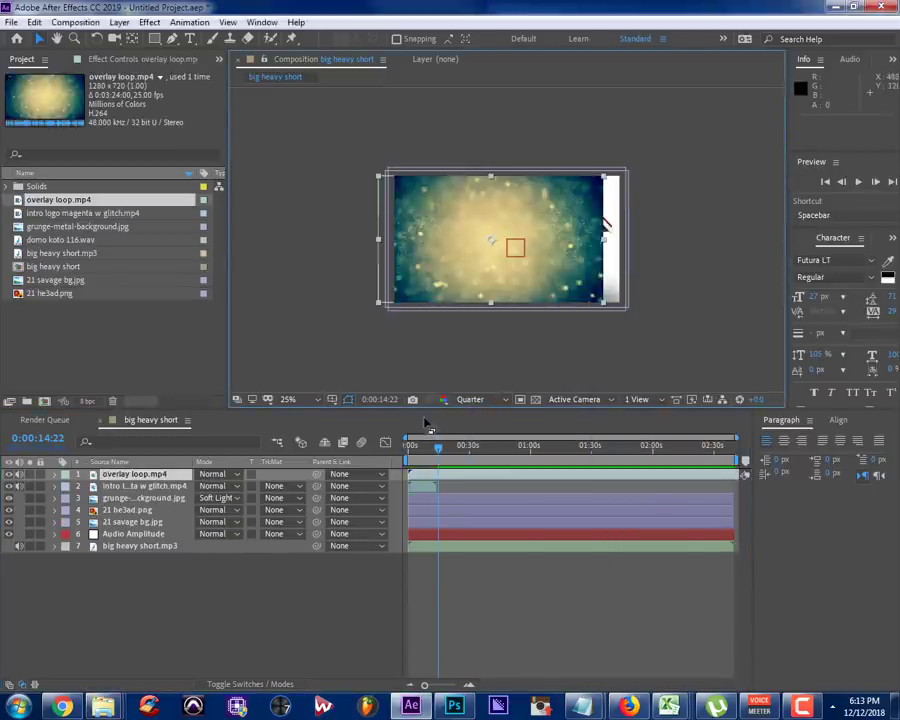
left_click_drag(540, 283, 555, 282)
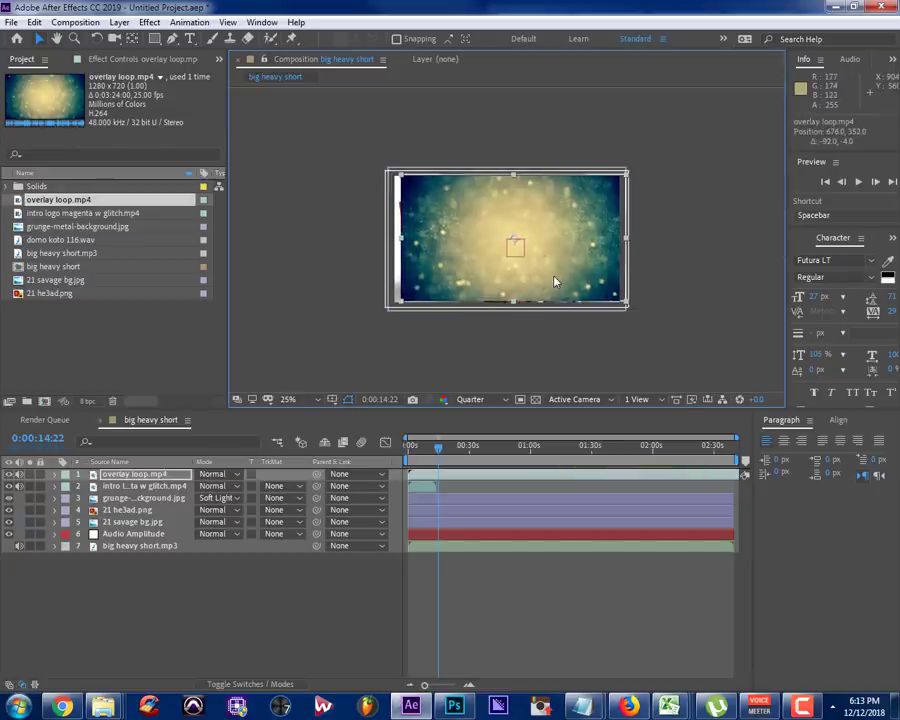
key("ctrl+z")
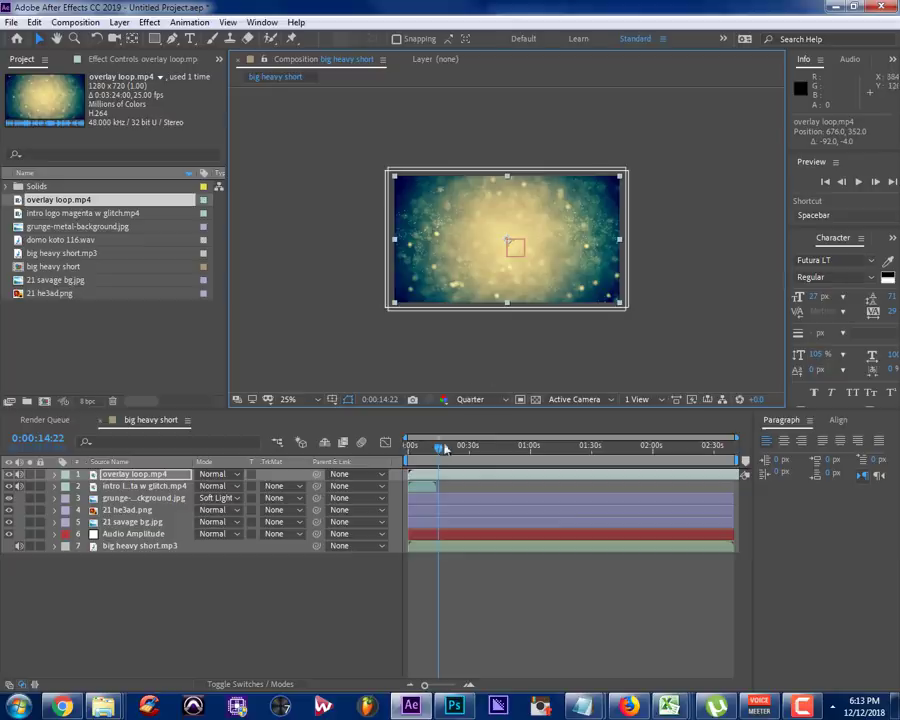
Try successive blending modes on the overlay loop layer at 0:00:32:10 up to Divide, and preview the composition with Divide
left_click_drag(445, 449, 474, 452)
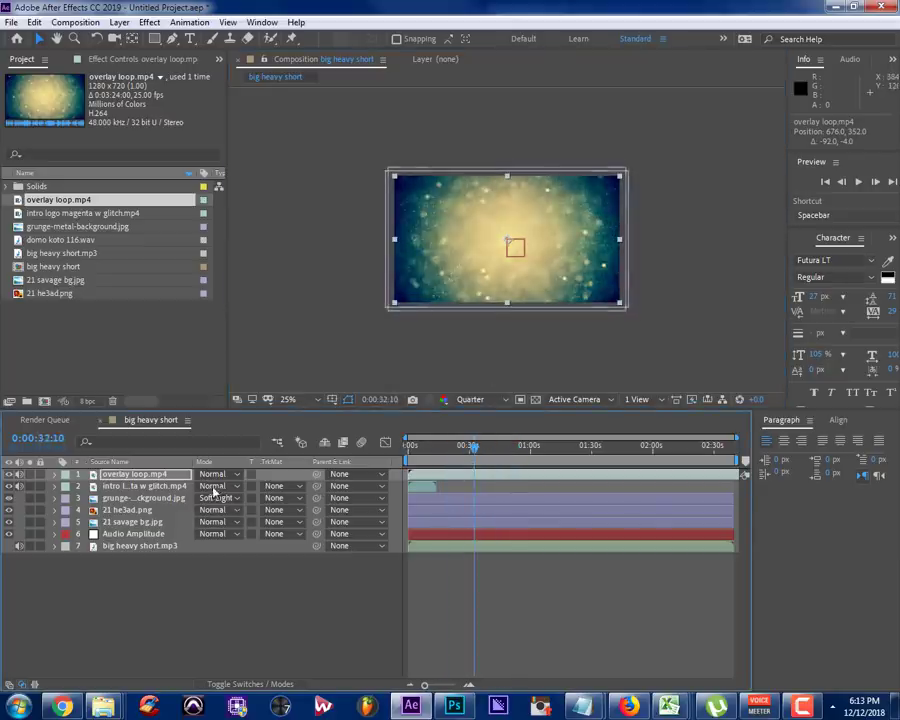
left_click(157, 475)
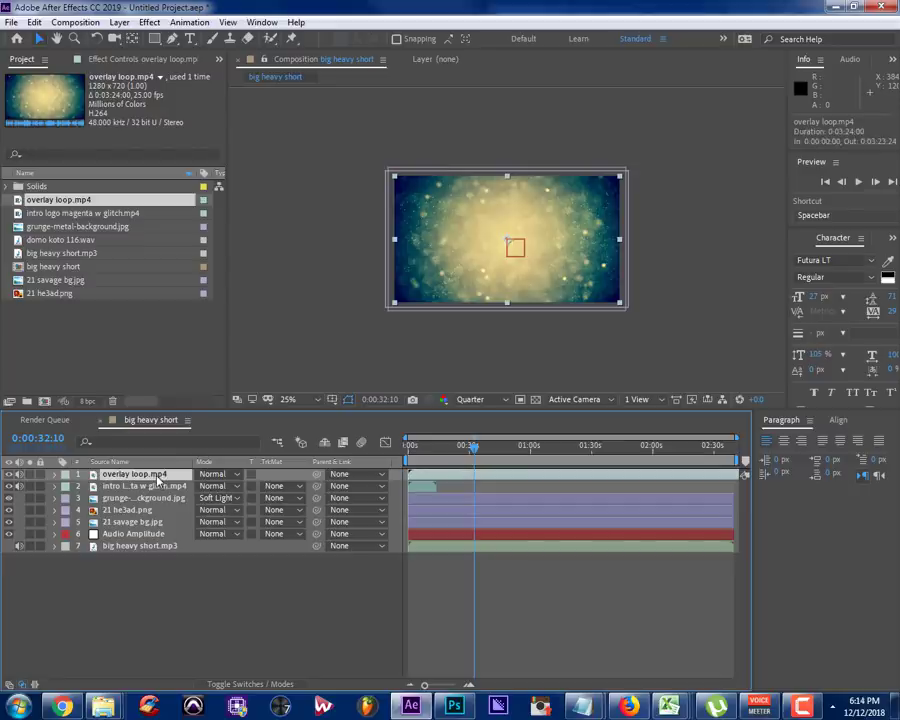
key("shift+equal")
key("shift+equal")
key("shift+equal")
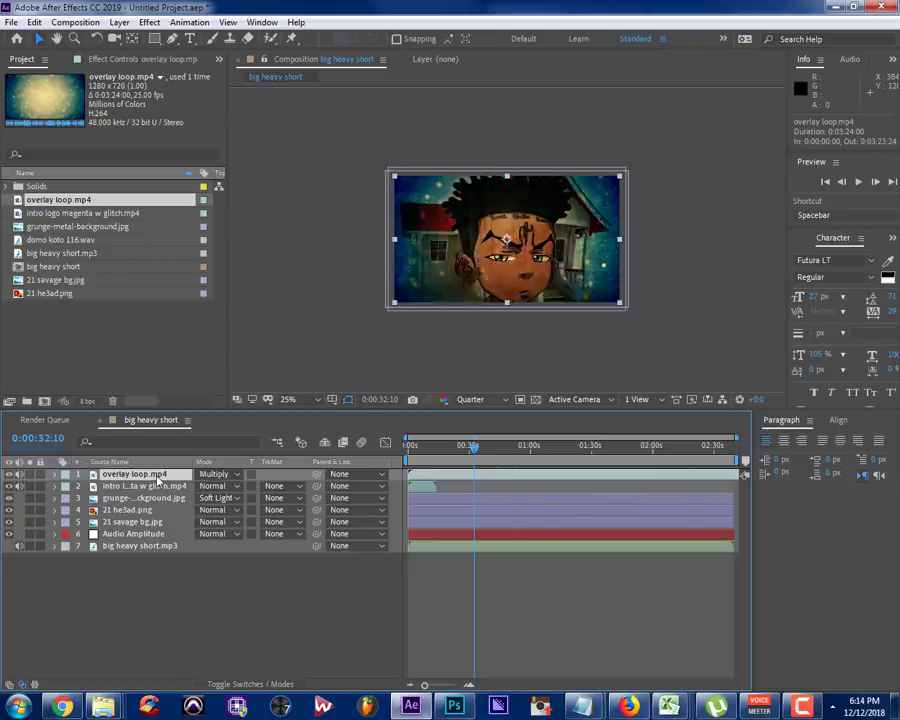
key("shift+equal")
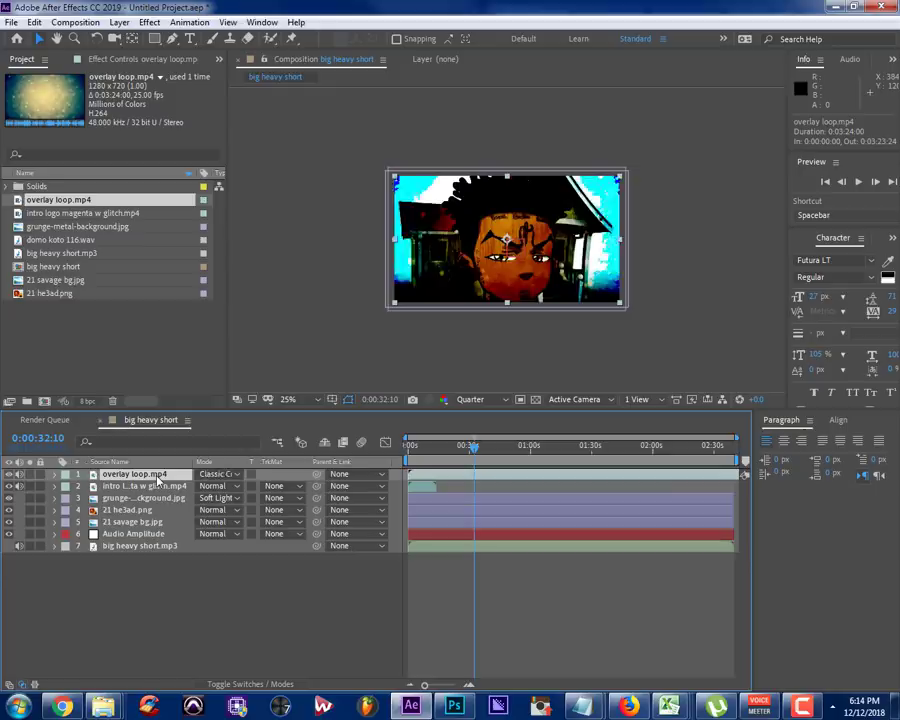
key("shift+equal")
key("shift+equal")
key("shift+equal")
key("shift+equal")
key("shift+equal")
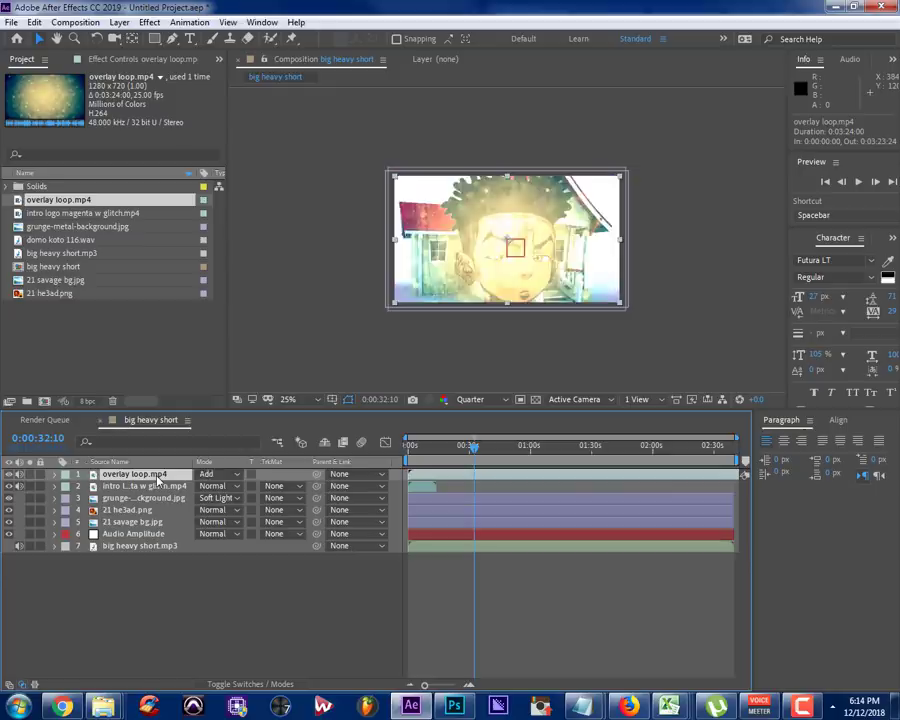
key("shift+equal")
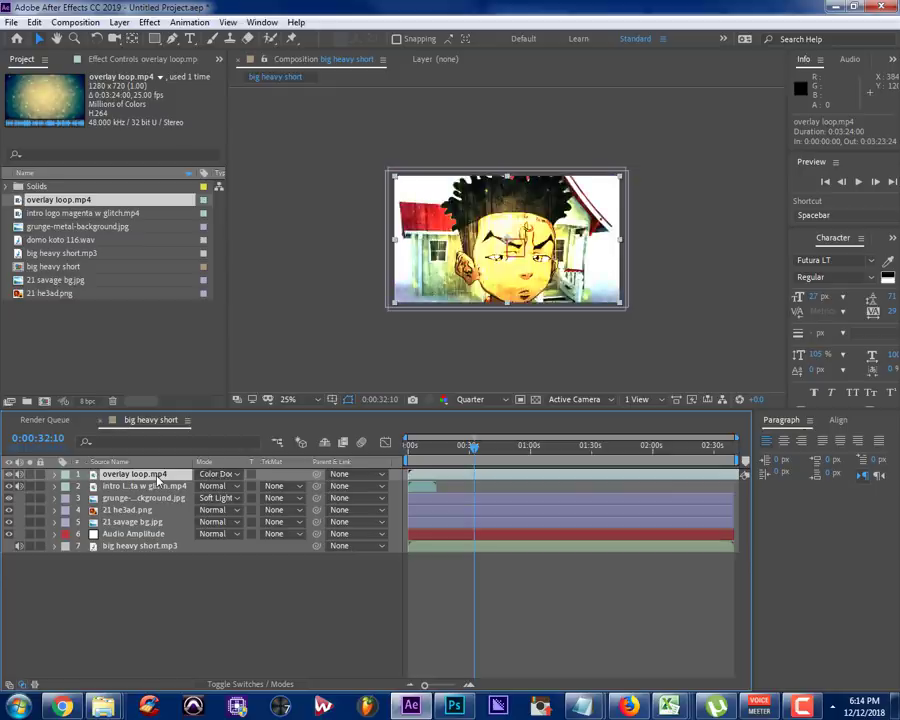
key("shift+equal")
key("shift+equal")
key("shift+equal")
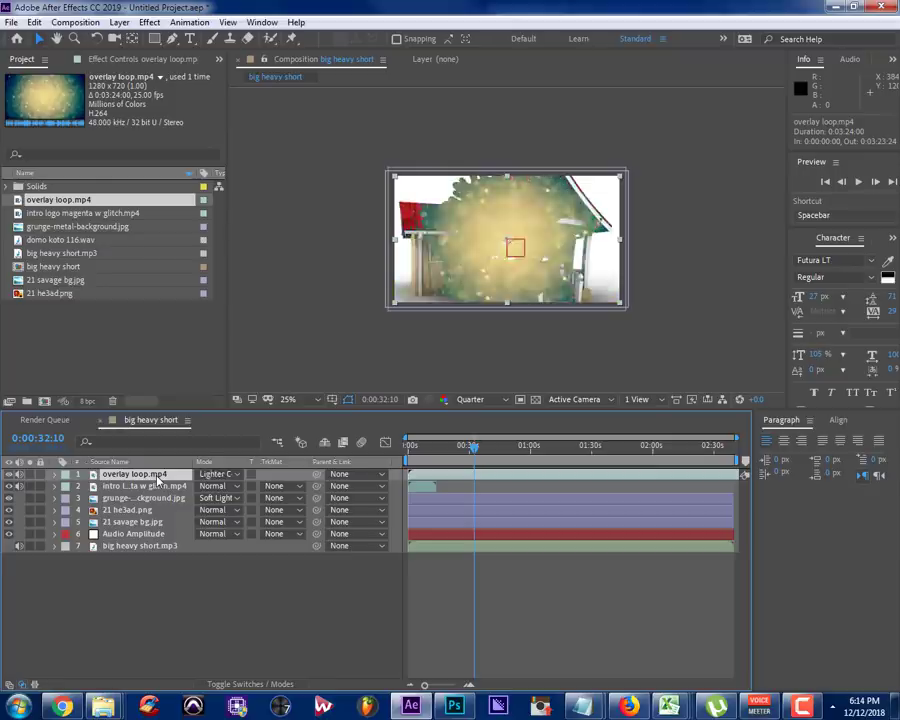
key("shift+equal")
key("shift+equal")
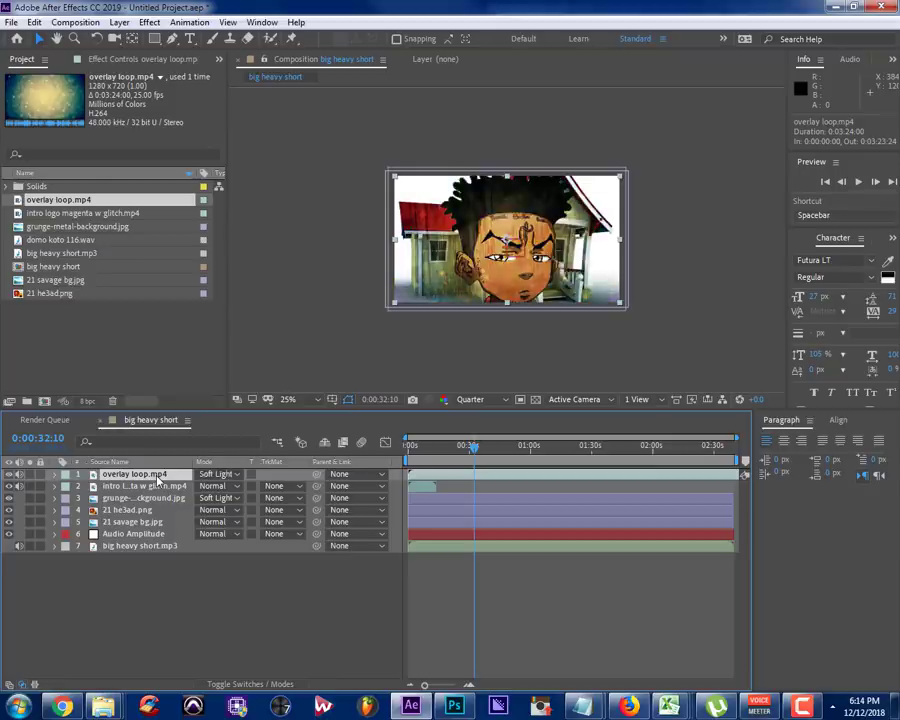
key("shift+equal")
key("shift+equal")
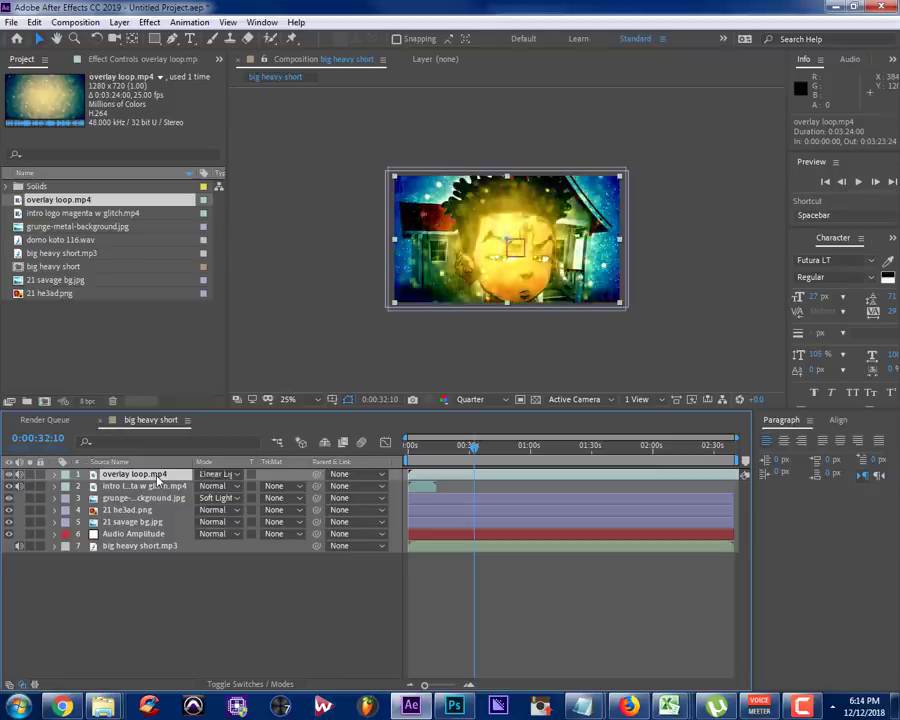
key("shift+equal")
key("shift+minus")
key("shift+minus")
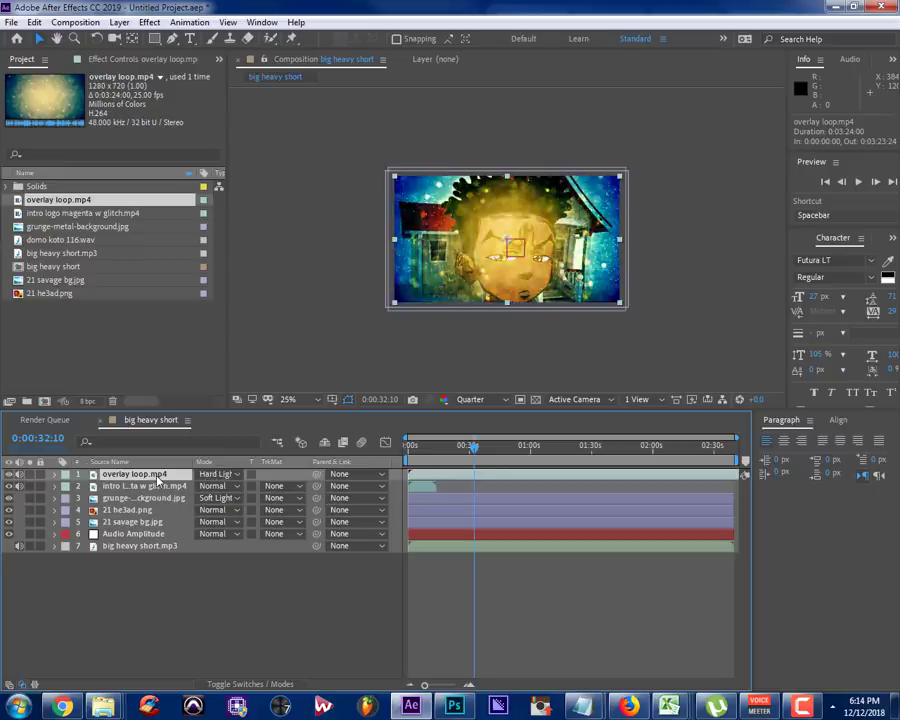
key("shift+minus")
key("shift+equal")
key("shift+equal")
key("shift+equal")
key("shift+equal")
key("shift+equal")
key("shift+equal")
key("shift+equal")
key("shift+equal")
key("shift+equal")
key("shift+equal")
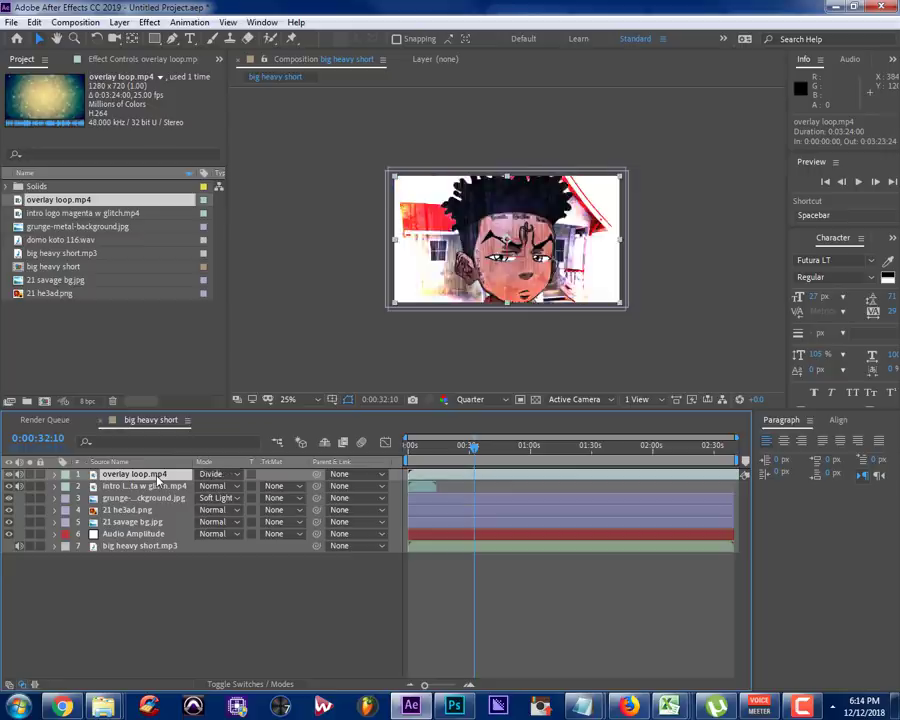
key("shift+equal")
key("shift+minus")
key("space")
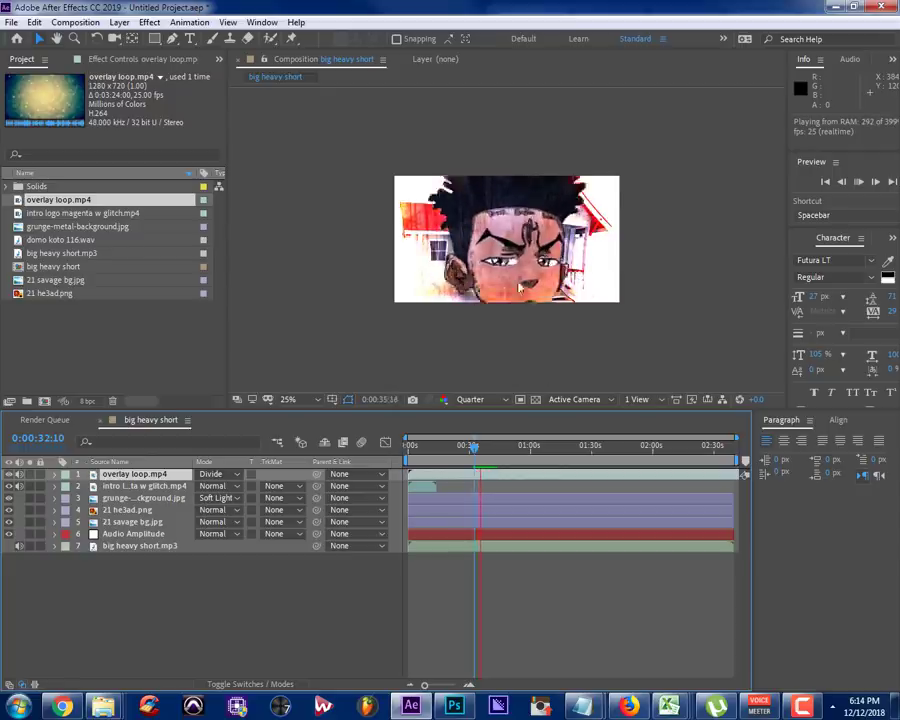
key("space")
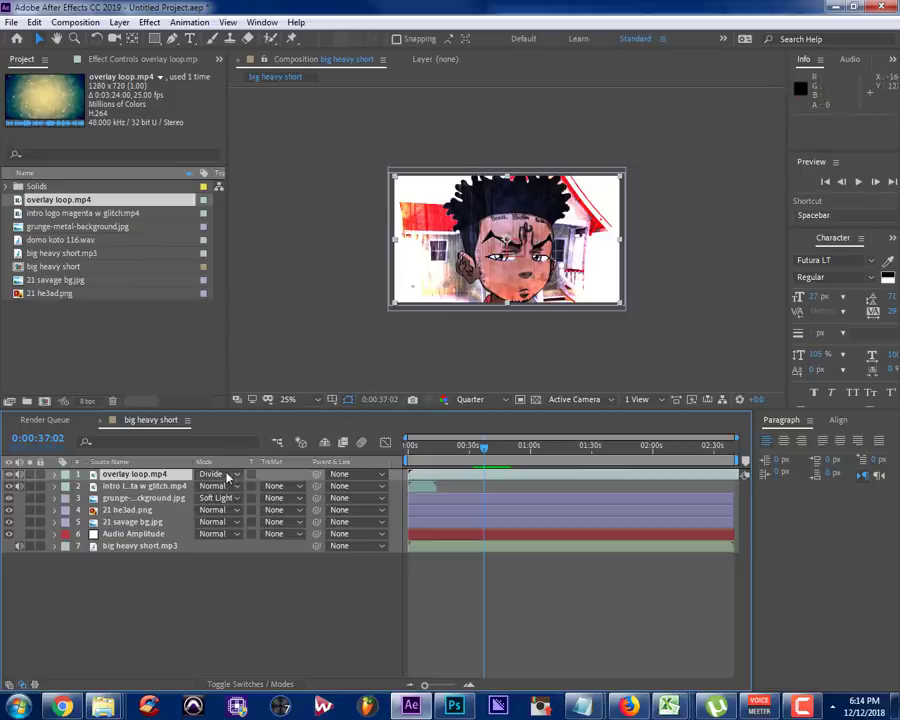
Set the overlay loop layer's blending mode to Stencil Luma
key("shift+equal")
key("shift+equal")
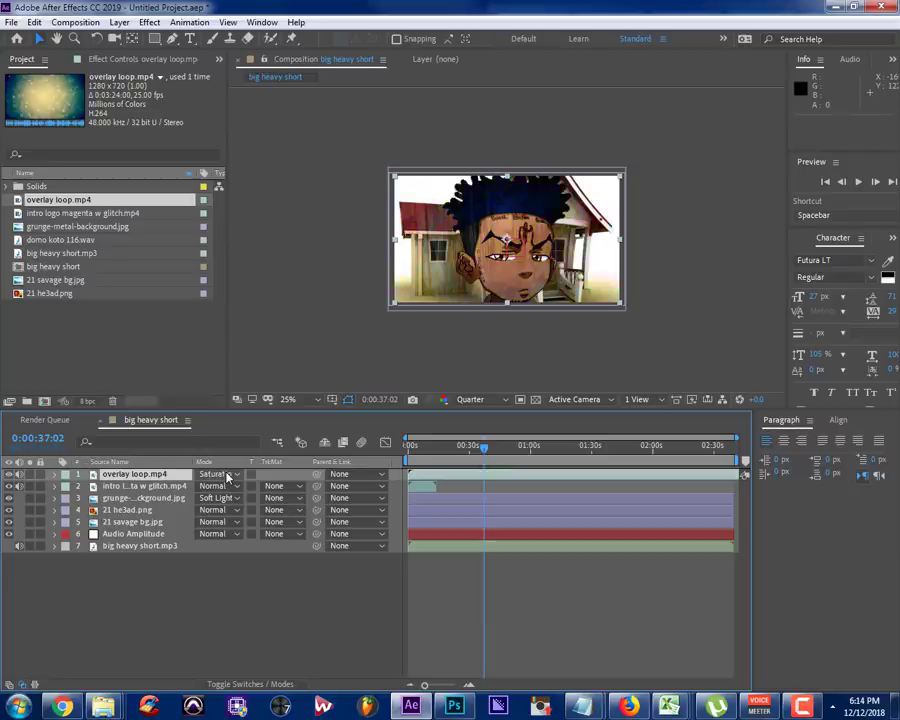
key("shift+equal")
key("shift+equal")
key("shift+equal")
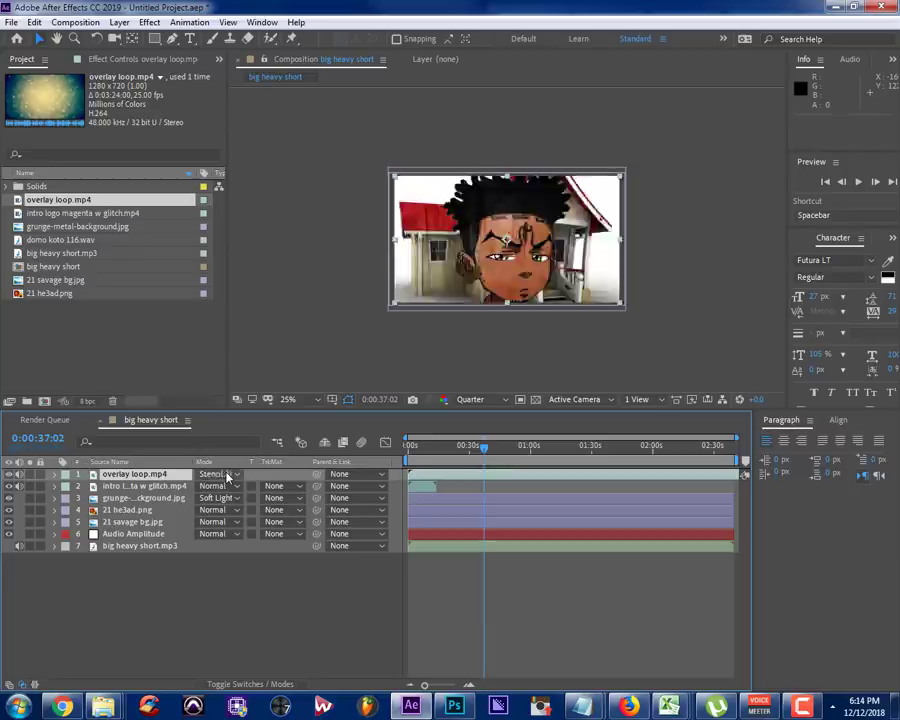
key("shift+minus")
key("shift+minus")
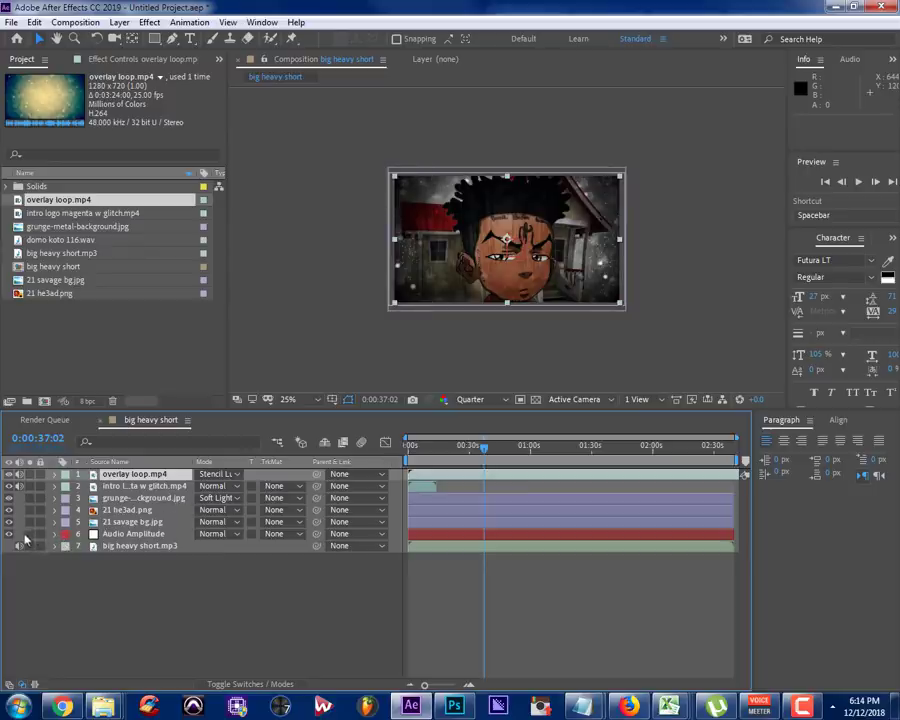
Link the overlay loop layer's Scale to Audio Amplitude's Both Channels slider with an expression adding [100,100], and preview the motion
left_click(118, 474)
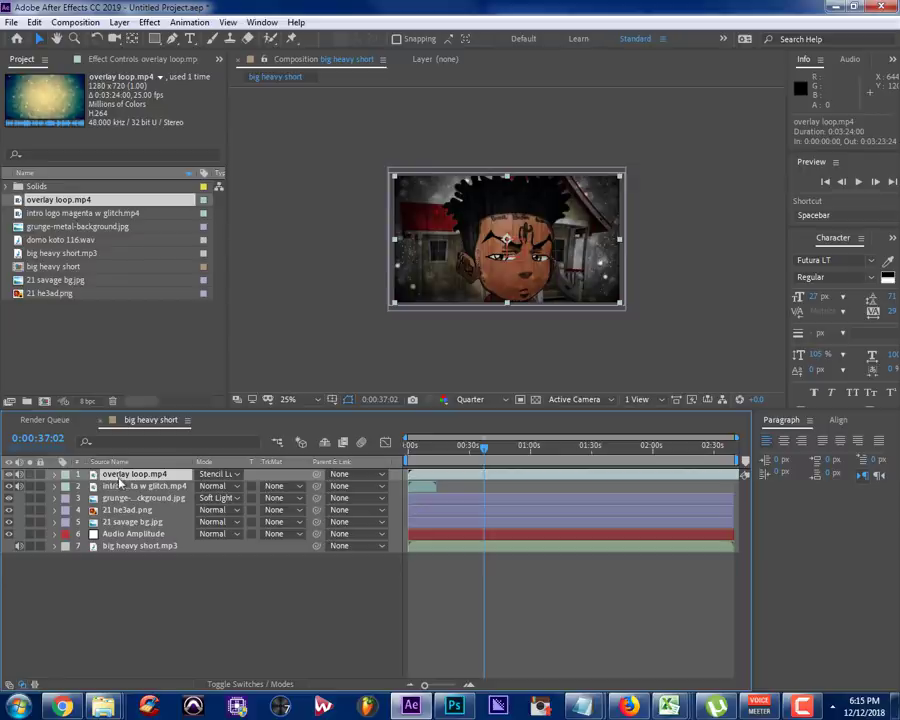
key("s")
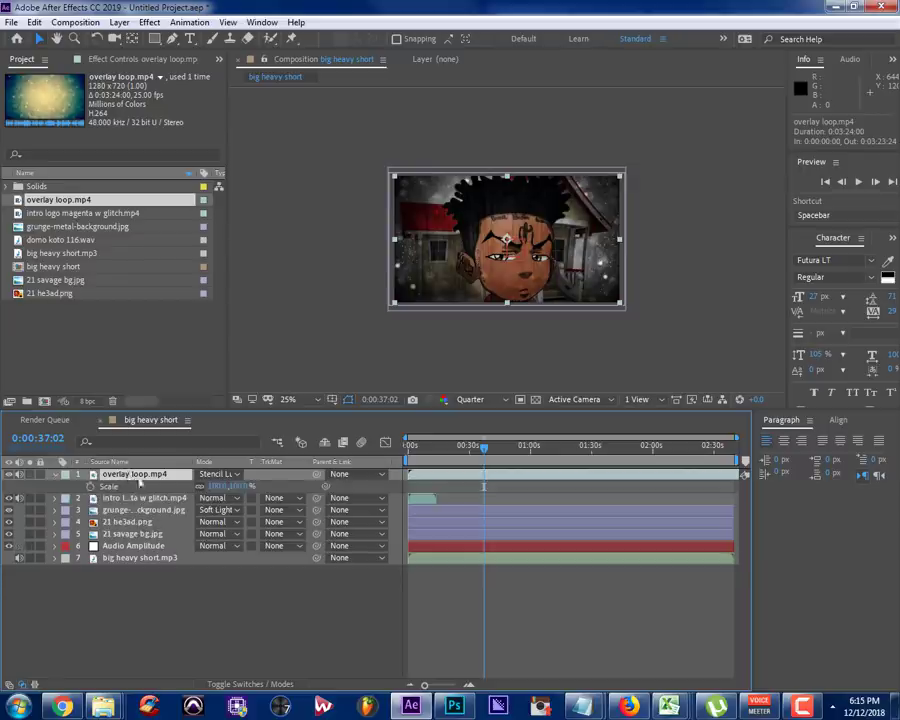
left_click(91, 487, "alt")
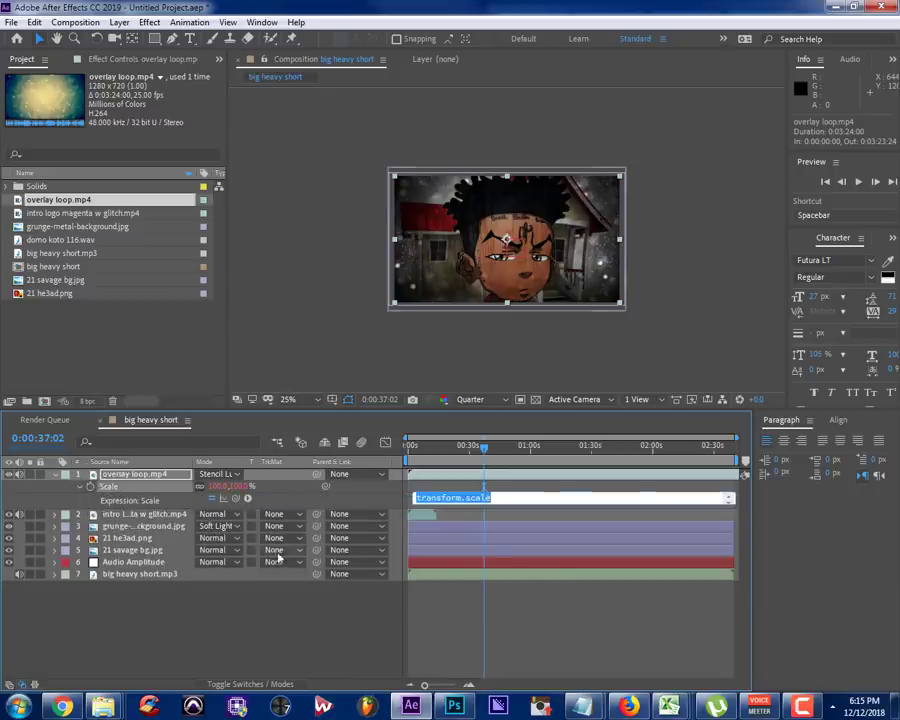
left_click(54, 562)
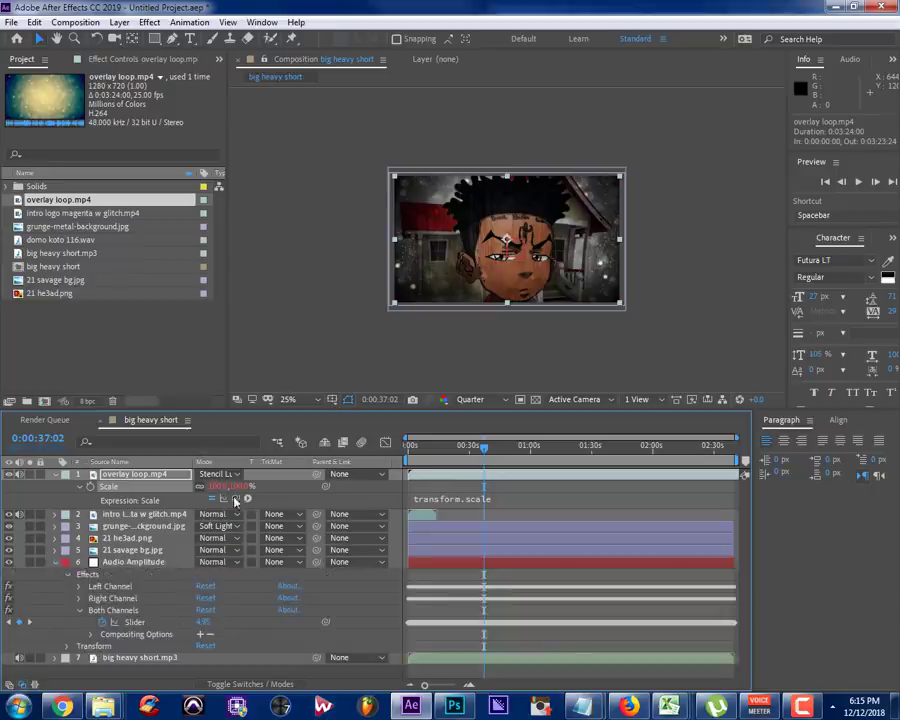
left_click_drag(236, 500, 152, 624)
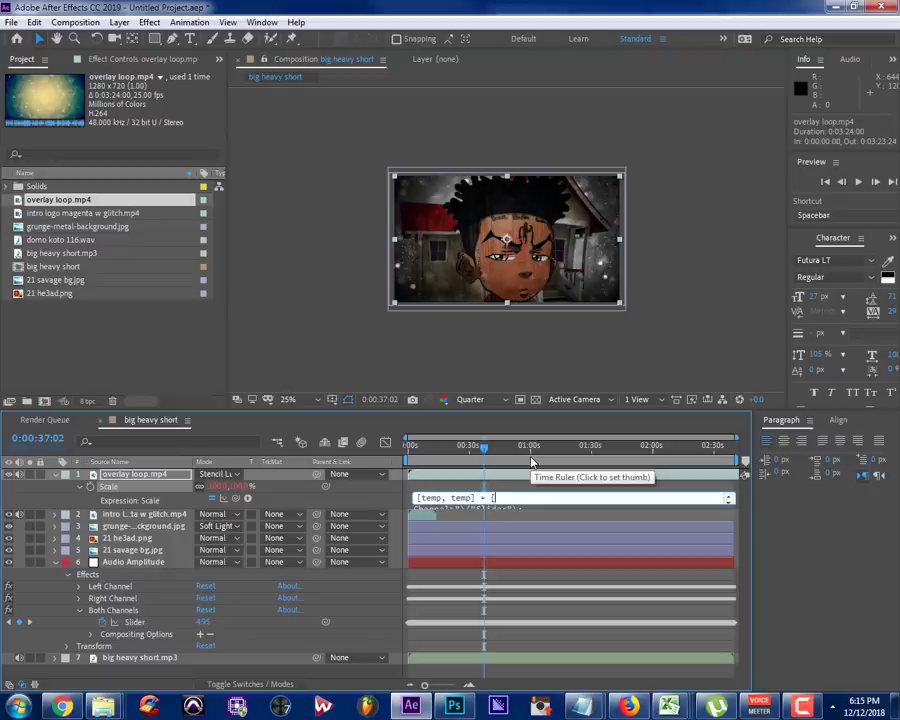
type("+ [100,100")
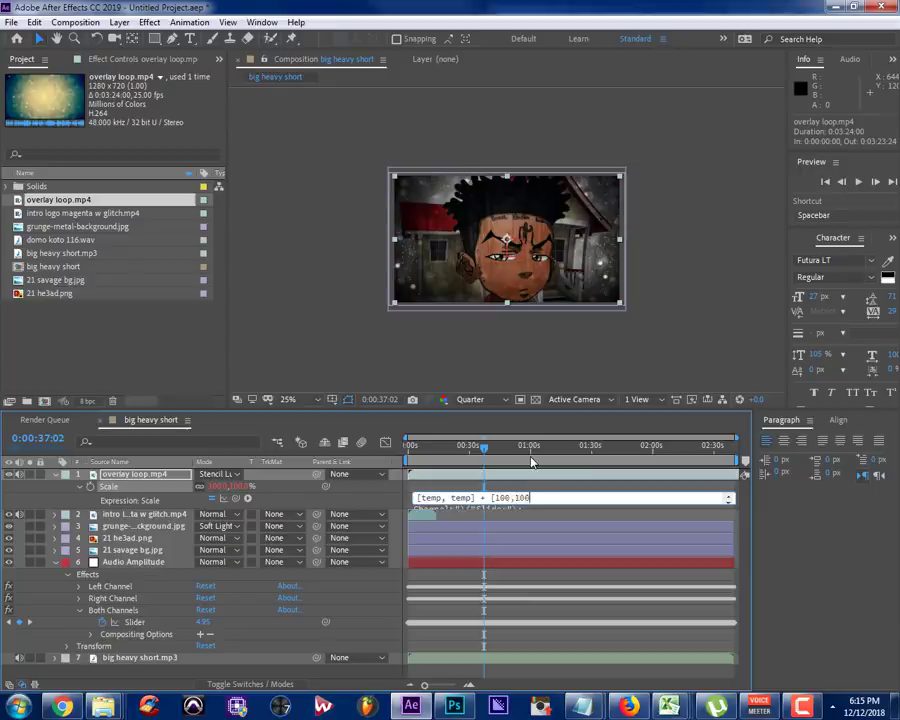
key("KP_Enter")
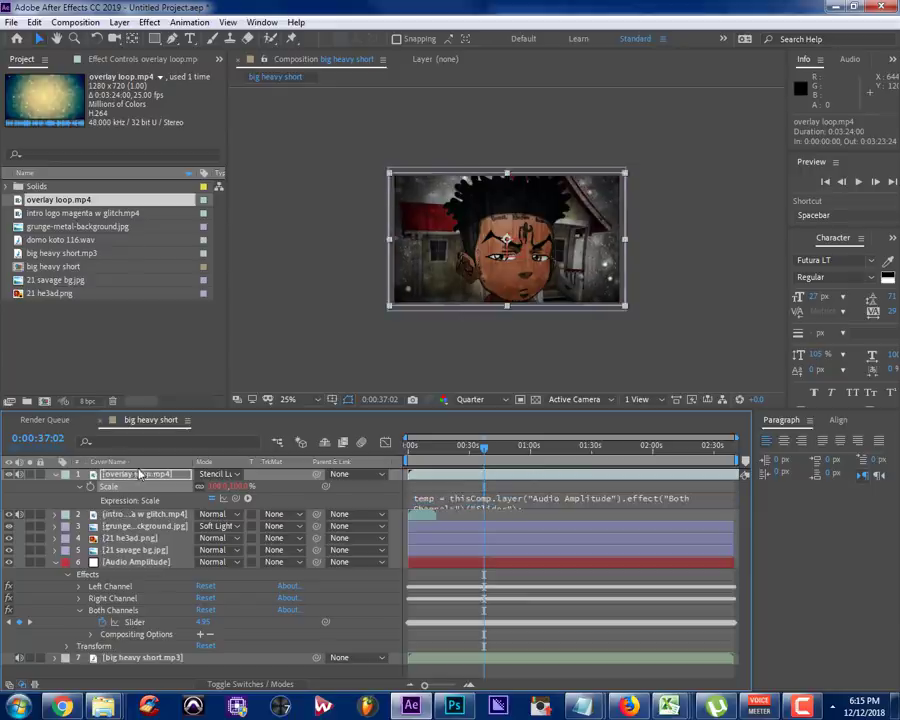
key("space")
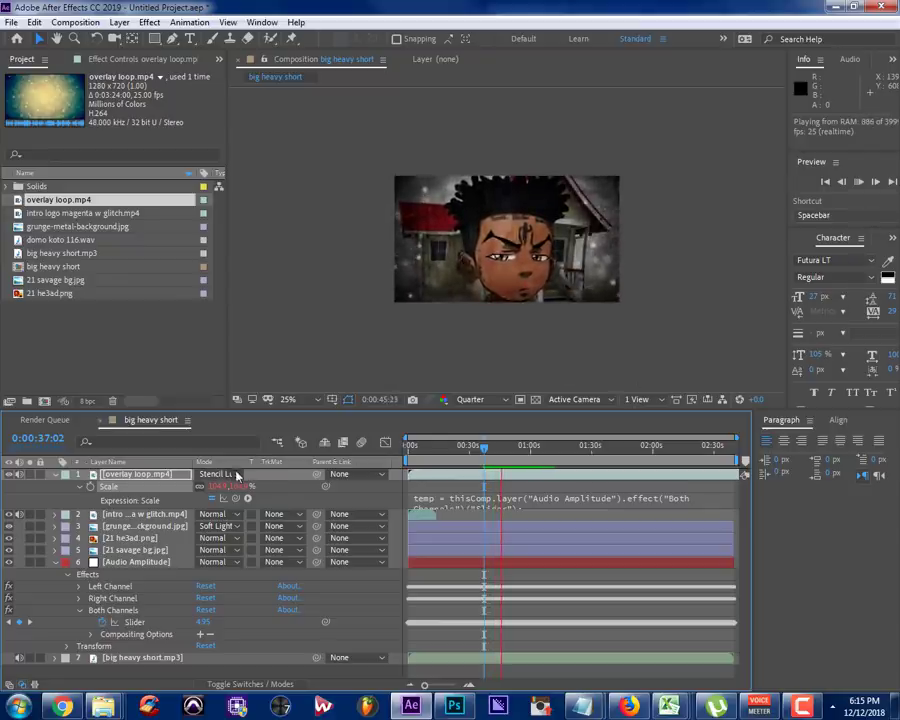
key("space")
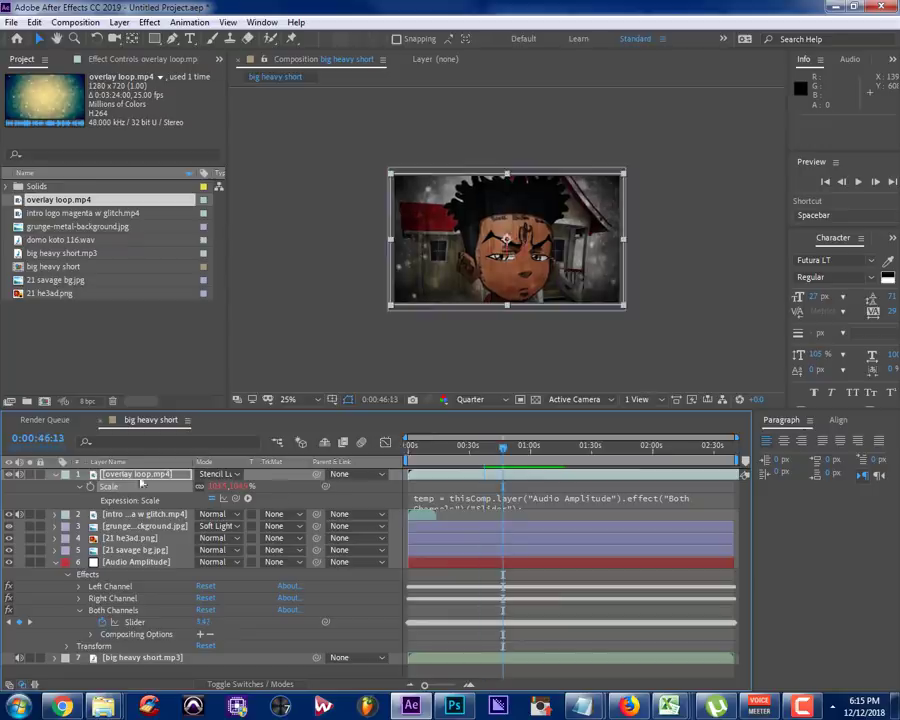
Move the overlay loop layer between 21 he3ad.png and 21 savage bg.jpg, preview it, and collapse the expanded layer properties
left_click_drag(128, 481, 143, 546)
key("space")
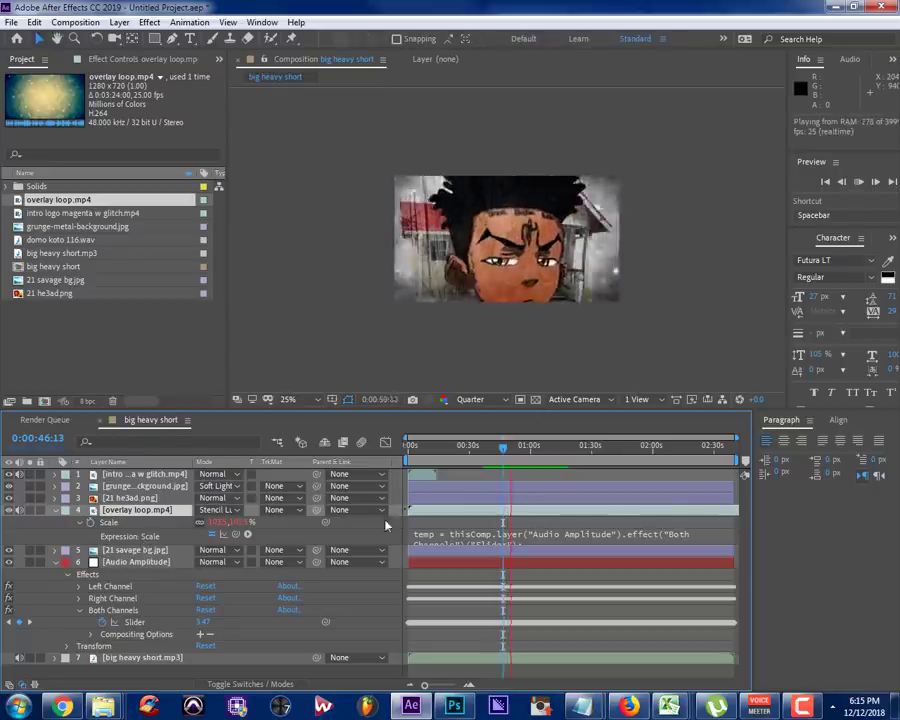
key("space")
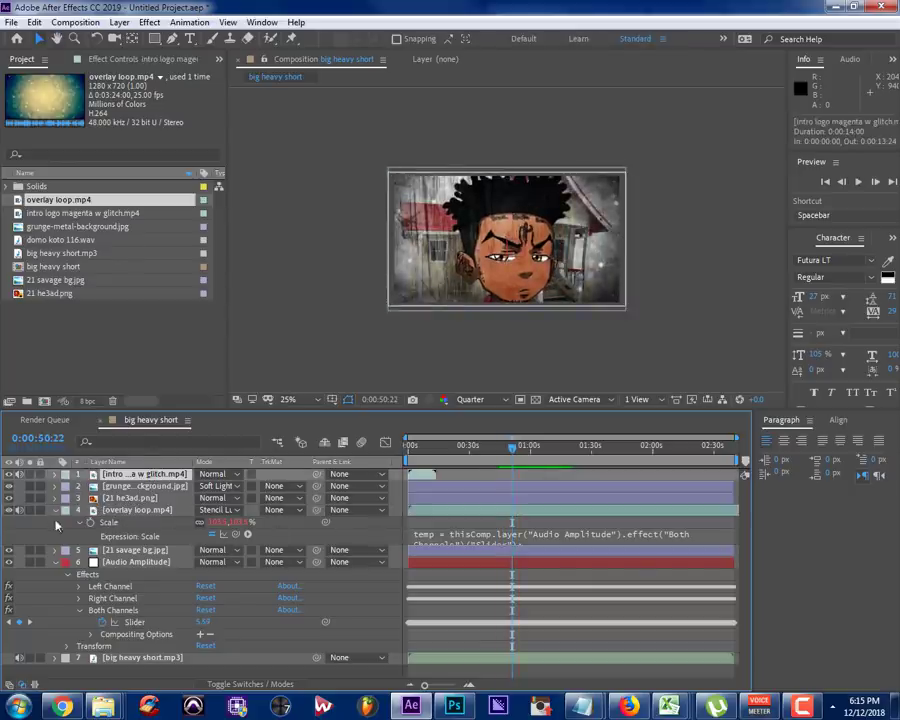
left_click(55, 511)
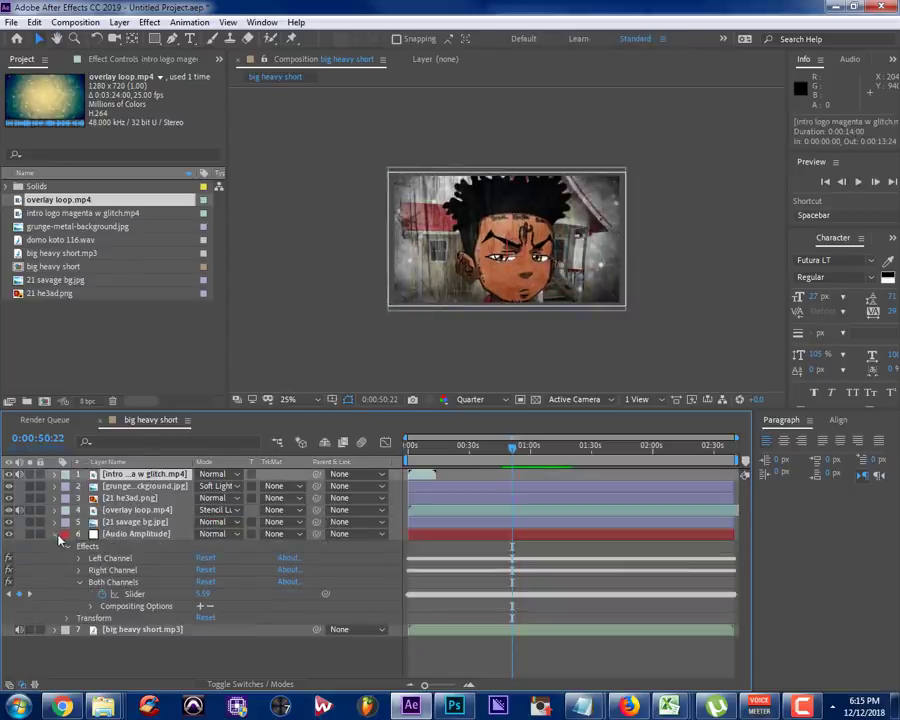
left_click(56, 535)
Change the offset in the overlay loop layer's Scale expression to [120,110] and preview the composition
left_click(88, 511)
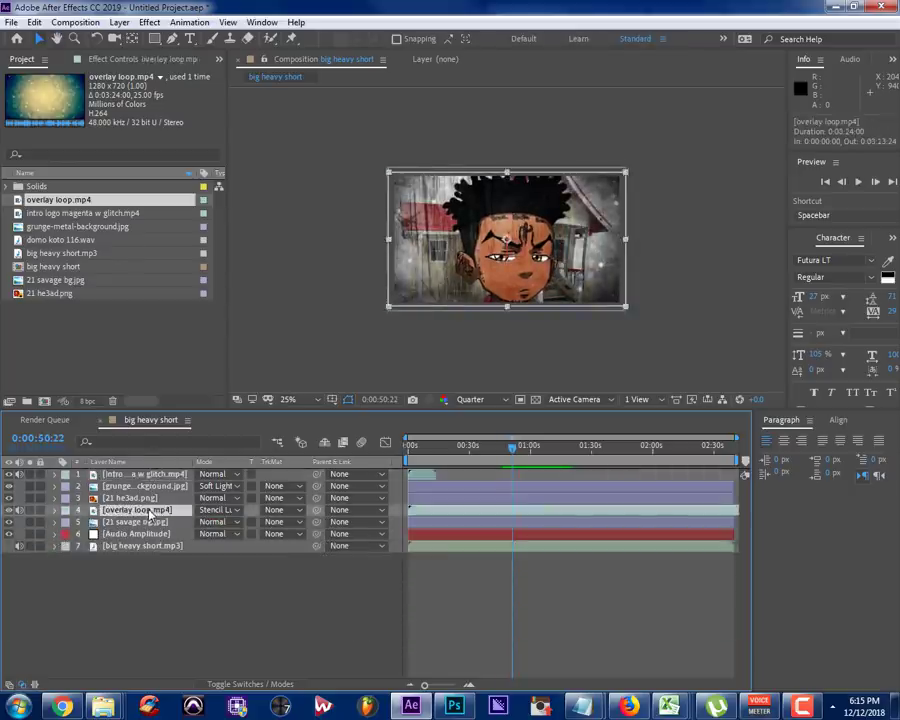
left_click(55, 510)
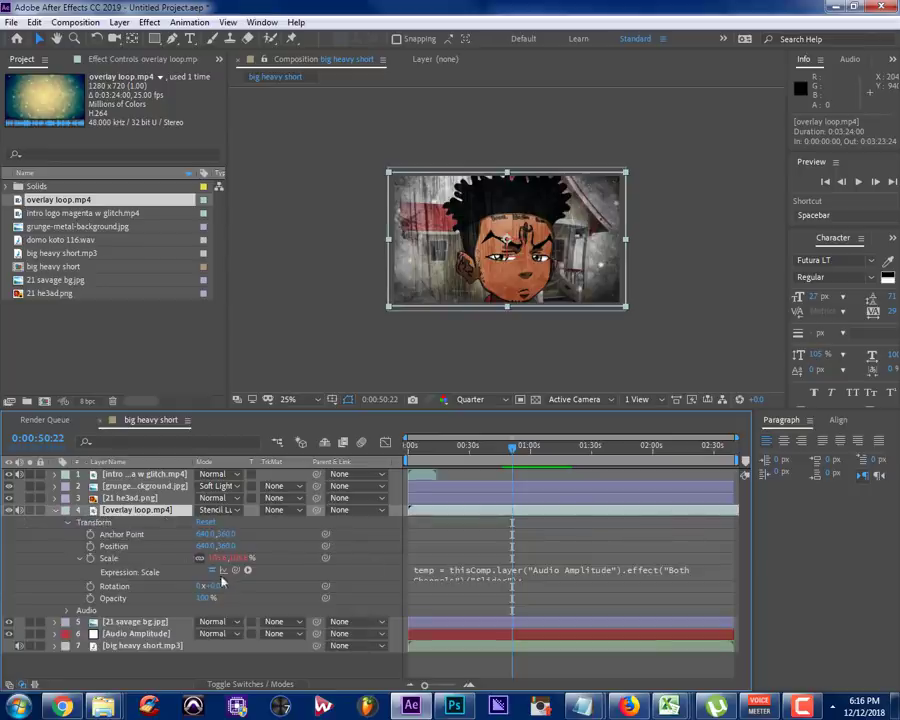
left_click(503, 570)
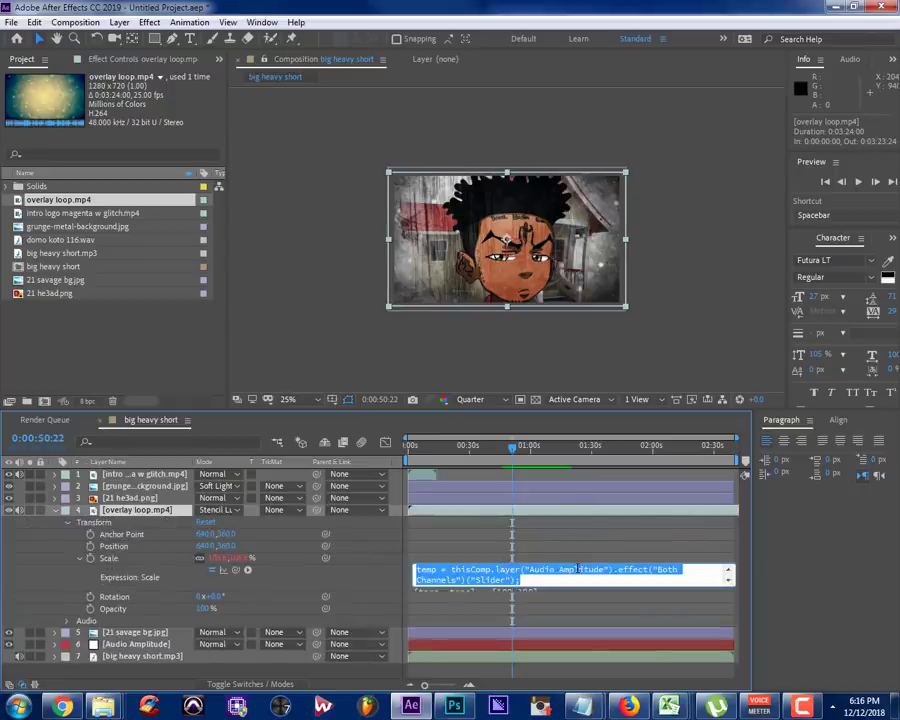
key("Right")
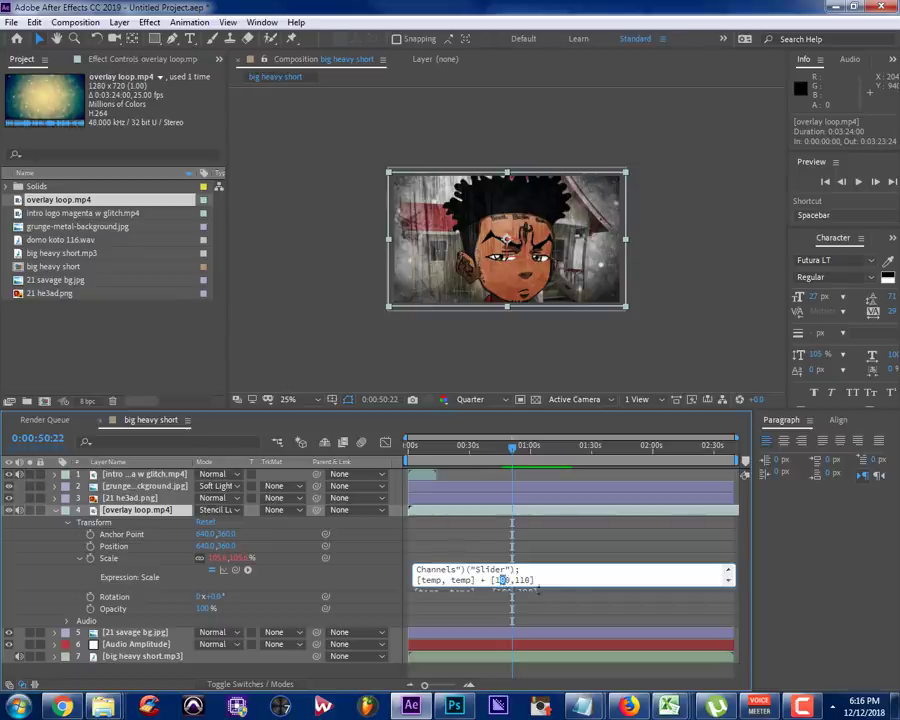
type("5")
left_click(137, 513)
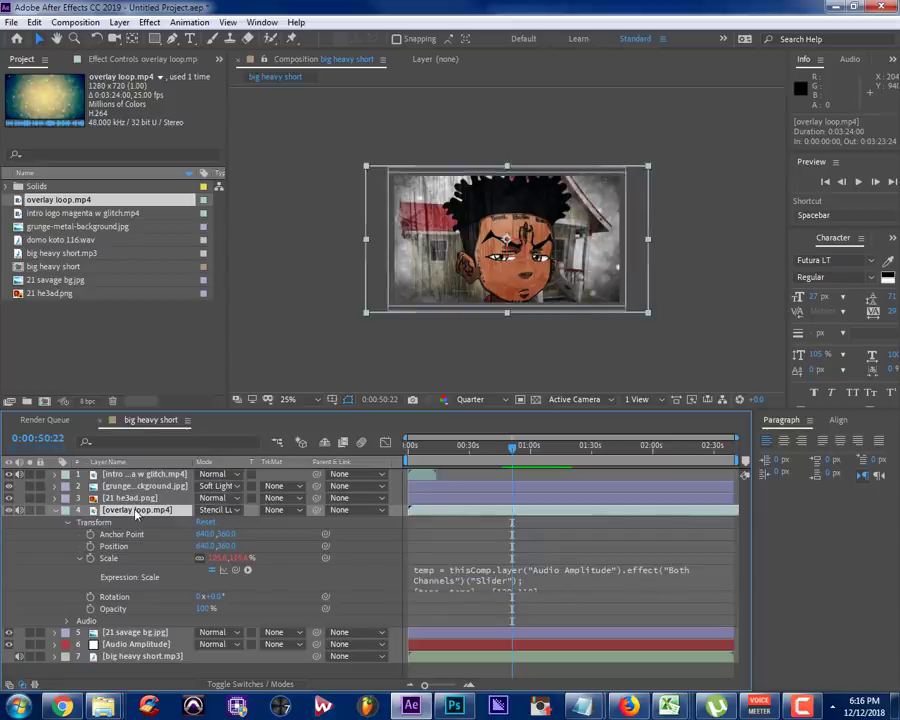
key("space")
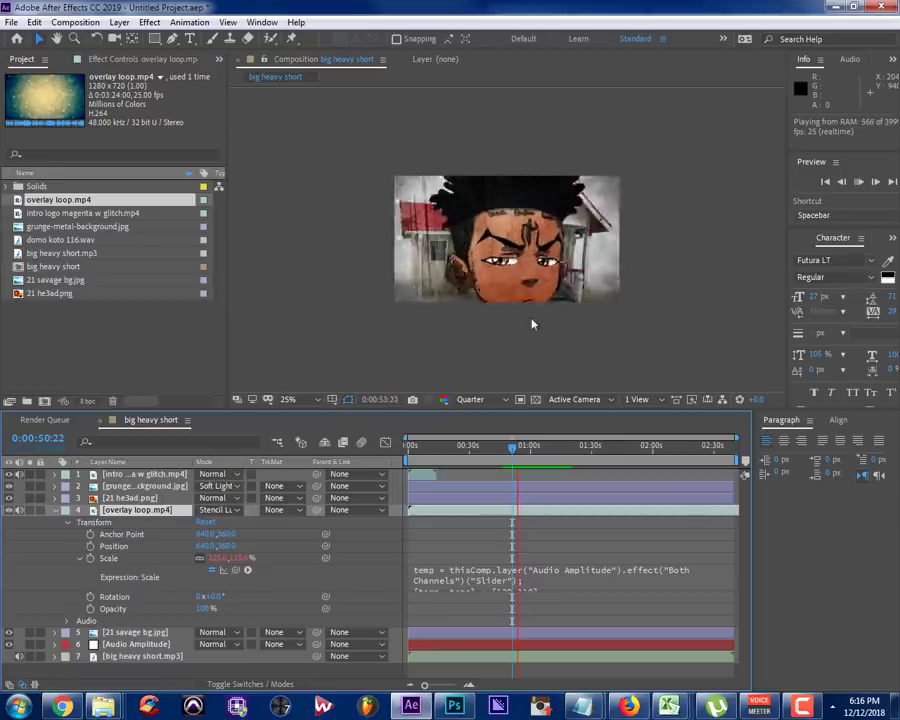
key("space")
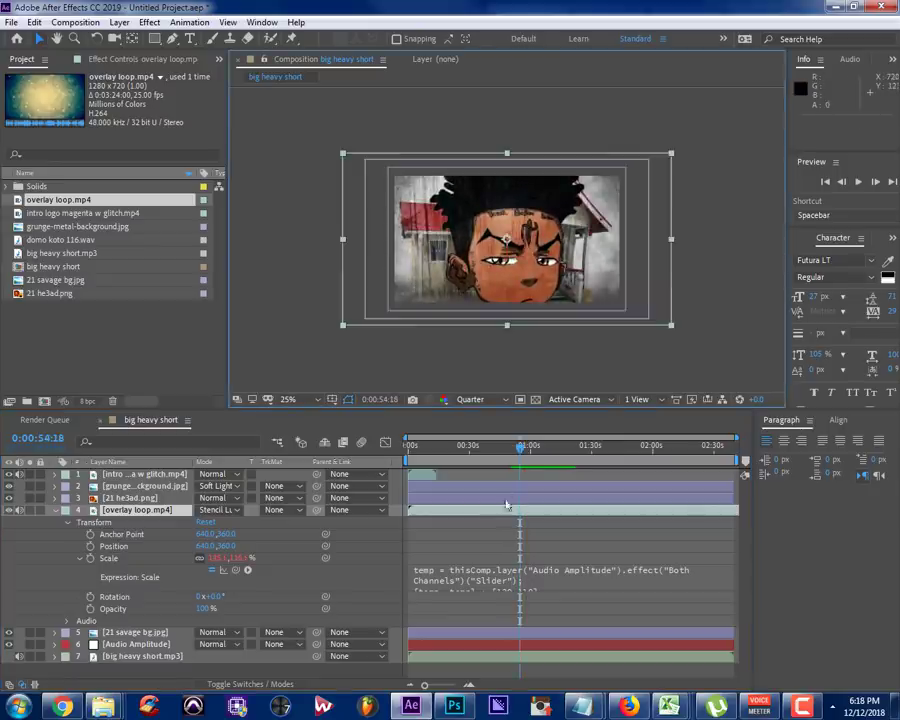
Collapse the overlay loop layer's properties and preview the composition from its beginning
left_click(493, 575)
key("End")
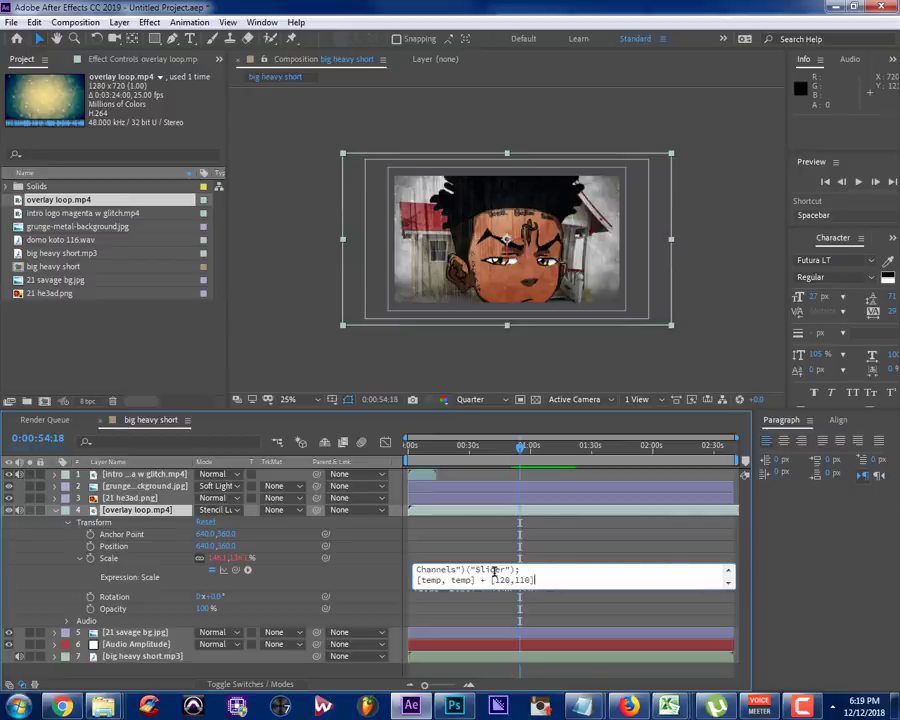
left_click(55, 511)
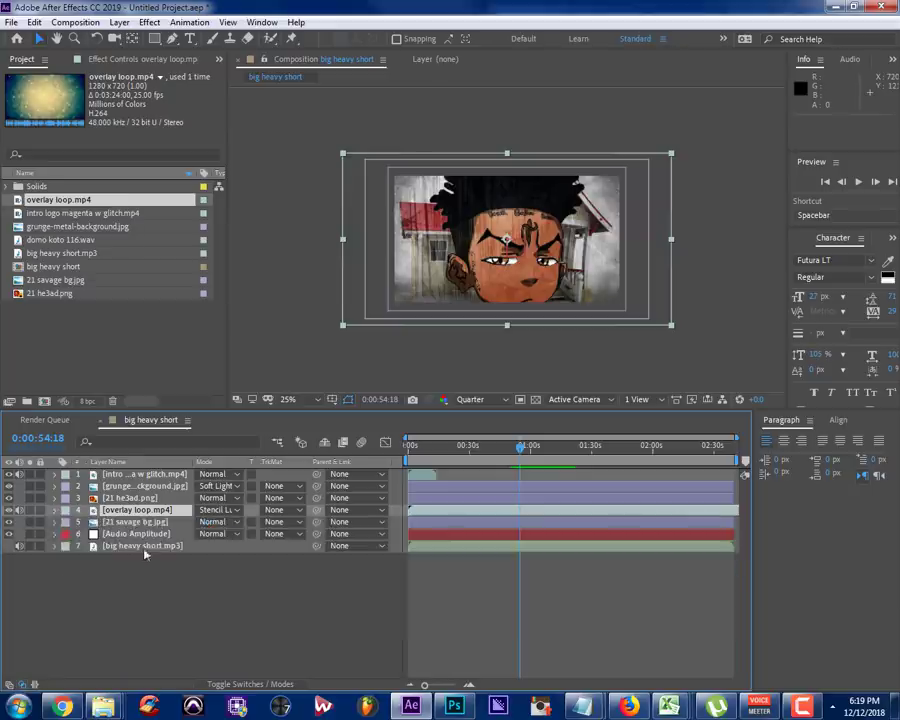
left_click(136, 534)
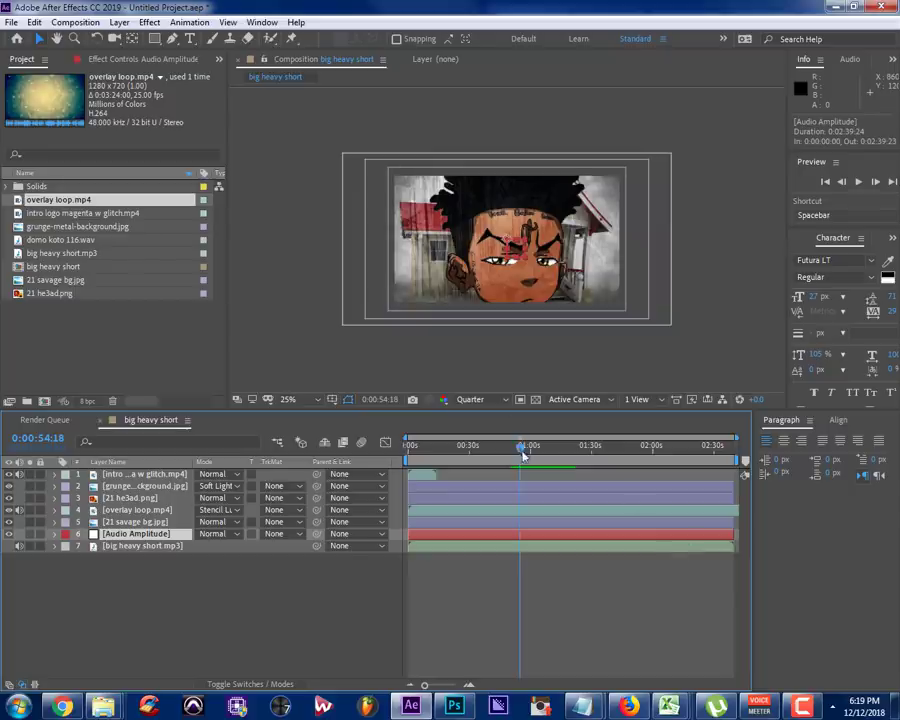
key("Home")
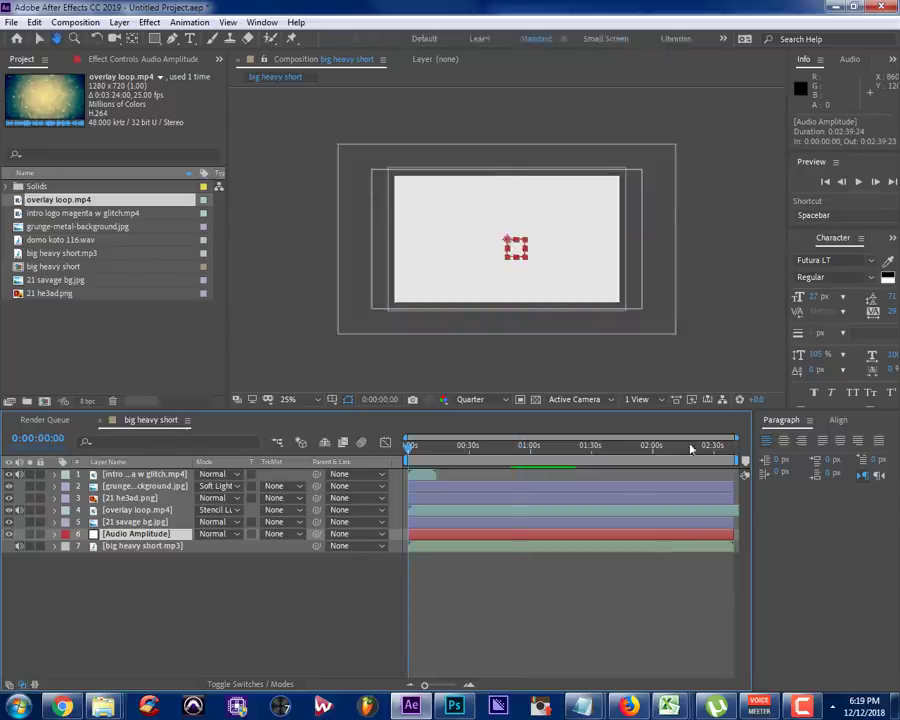
key("v")
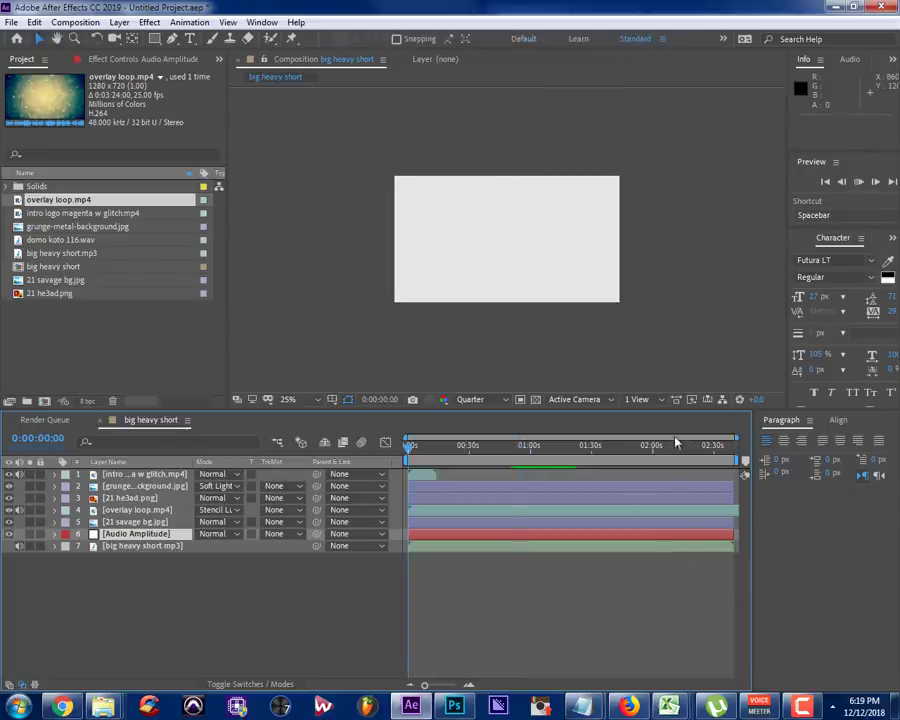
key("space")
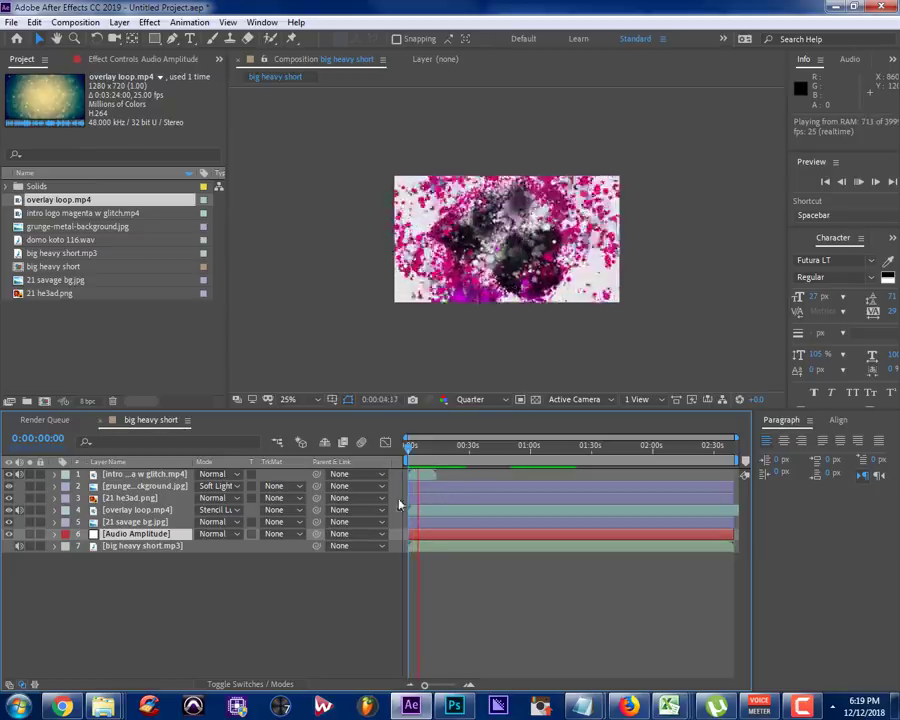
key("space")
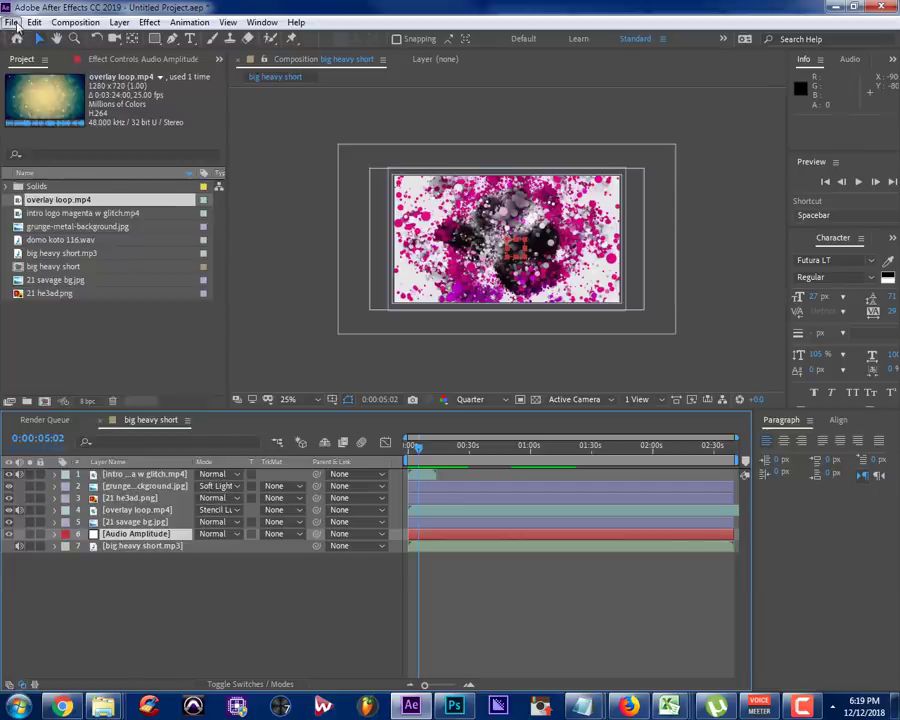
Save the project in the Video folder as "21 savage beat tutorial video thingy"
left_click(12, 22)
mouse_move(48, 168)
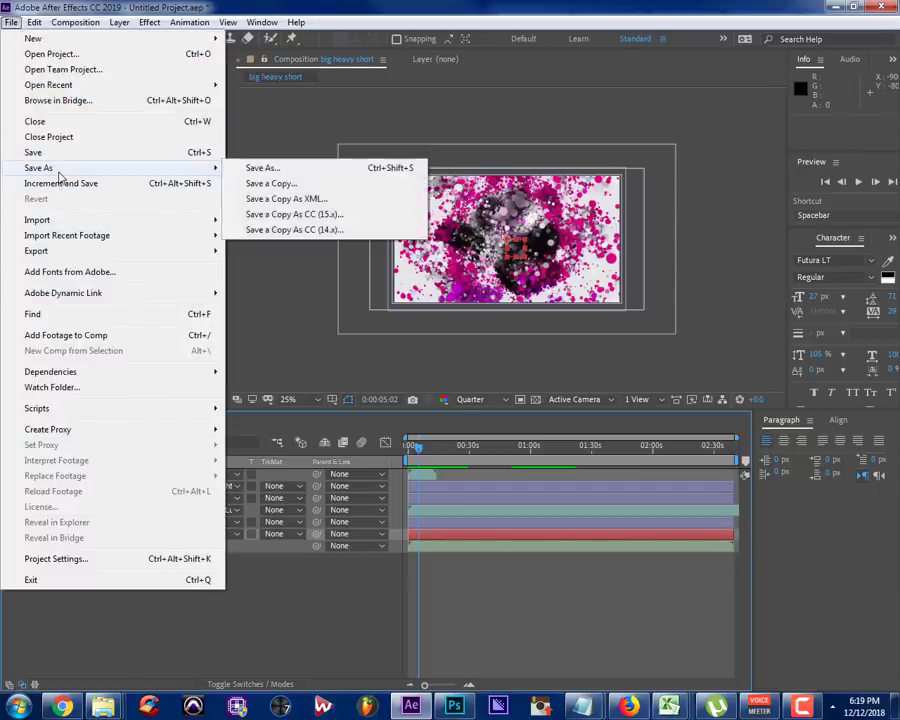
left_click(279, 168)
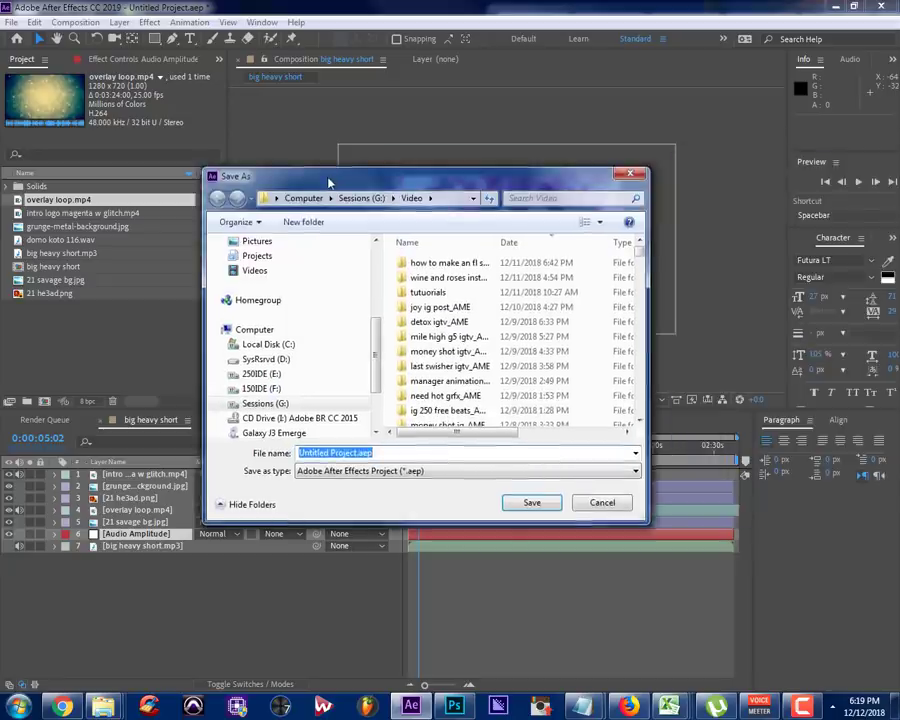
type("21")
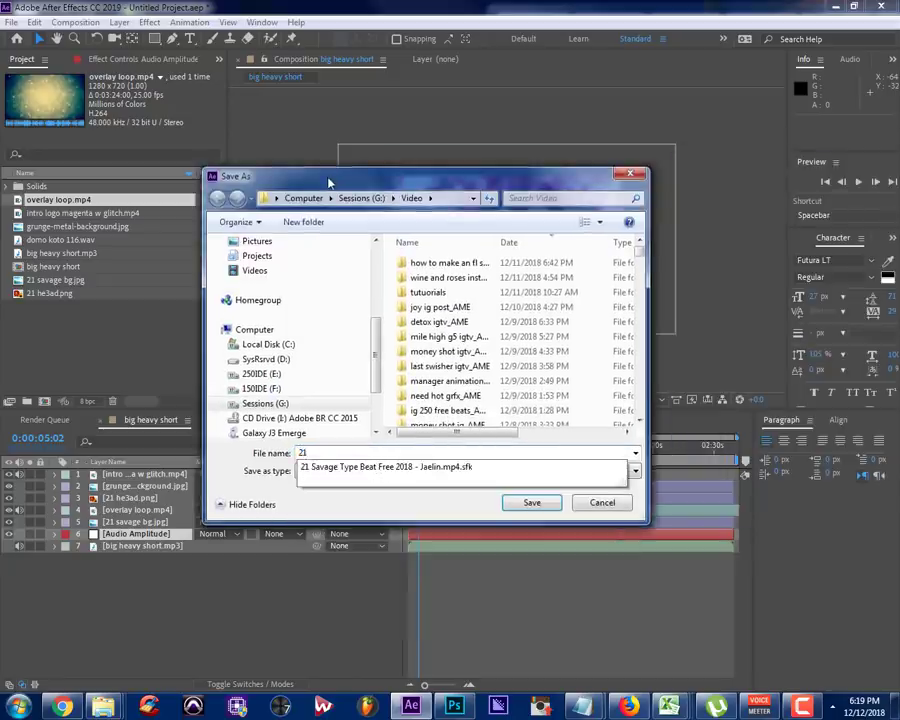
type(" savage beat tu")
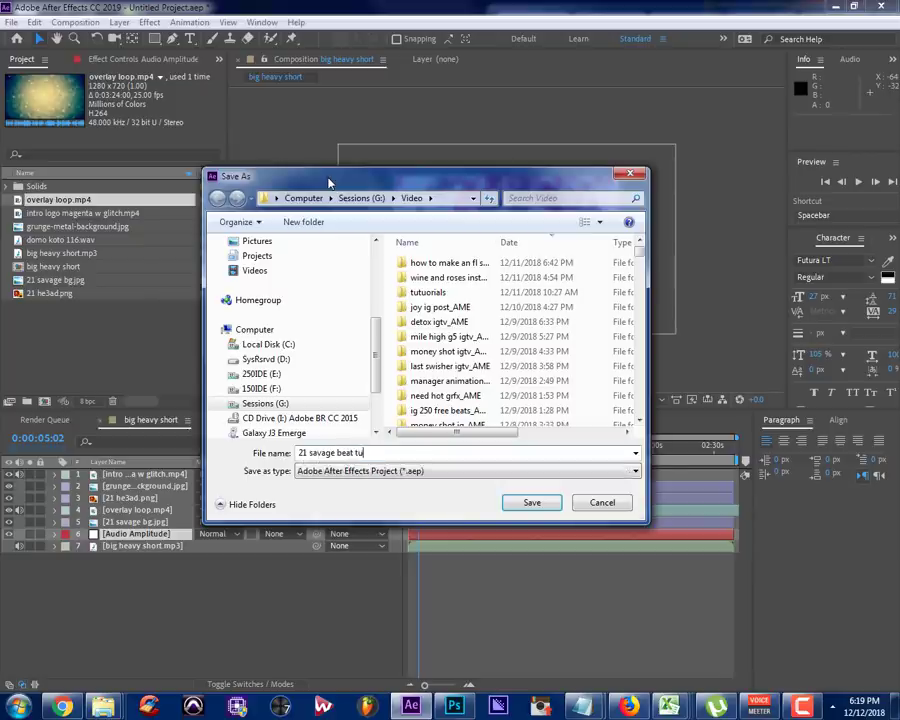
type("torial video")
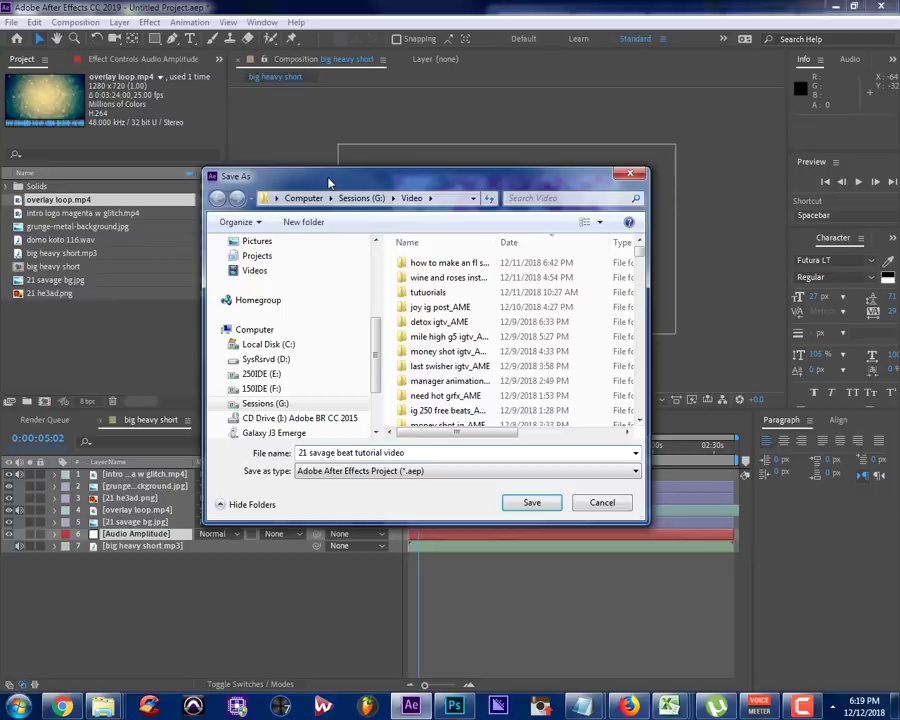
type(" thingy")
key("Return")
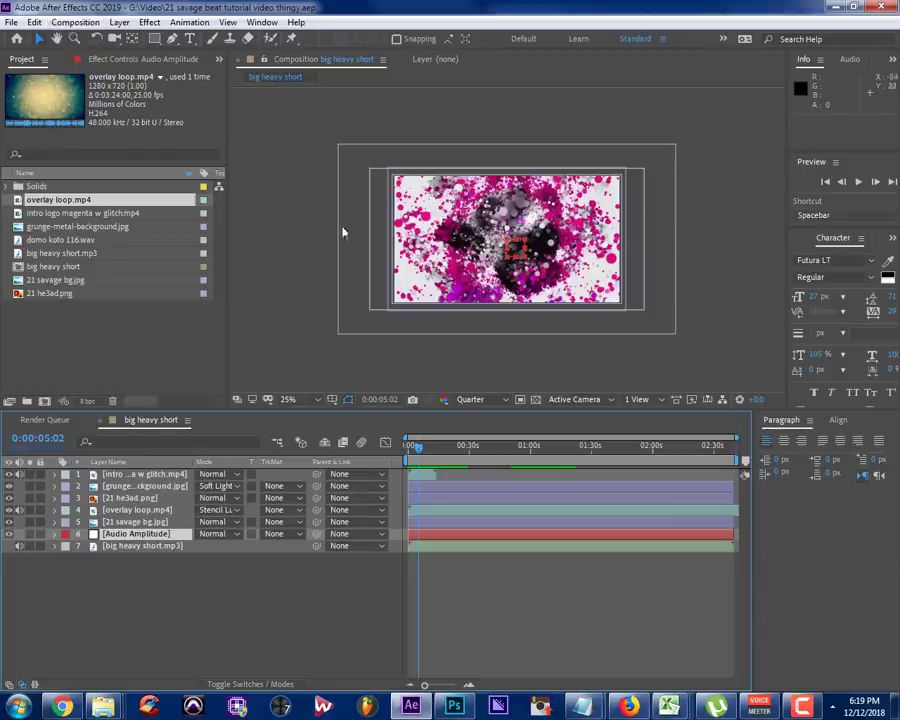
Add big heavy short.mp3 to the render queue and send the queued item for encoding in Adobe Media Encoder
left_click(277, 265)
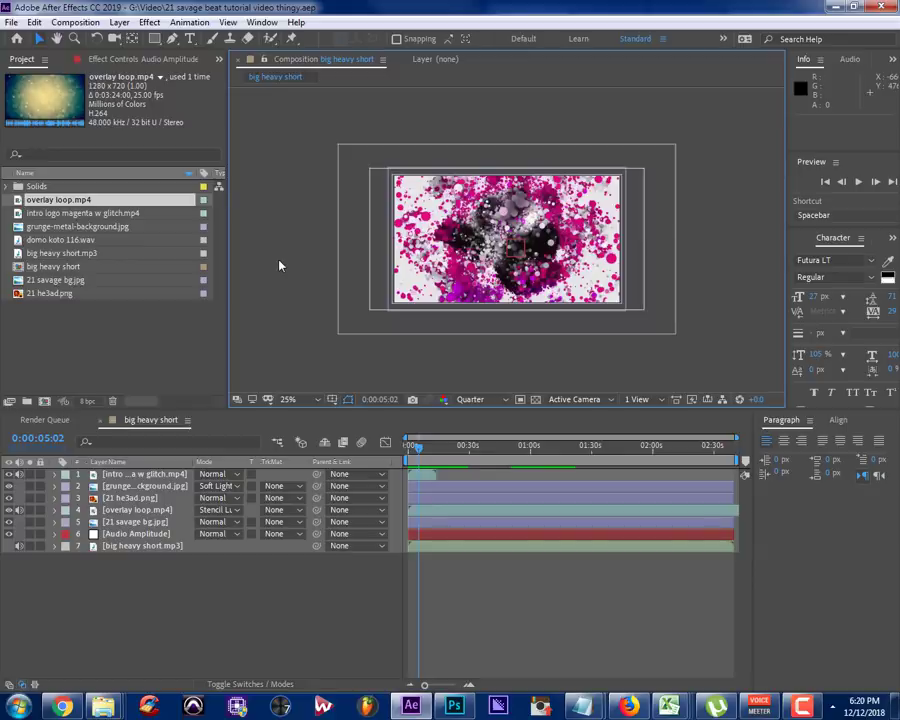
left_click(297, 590)
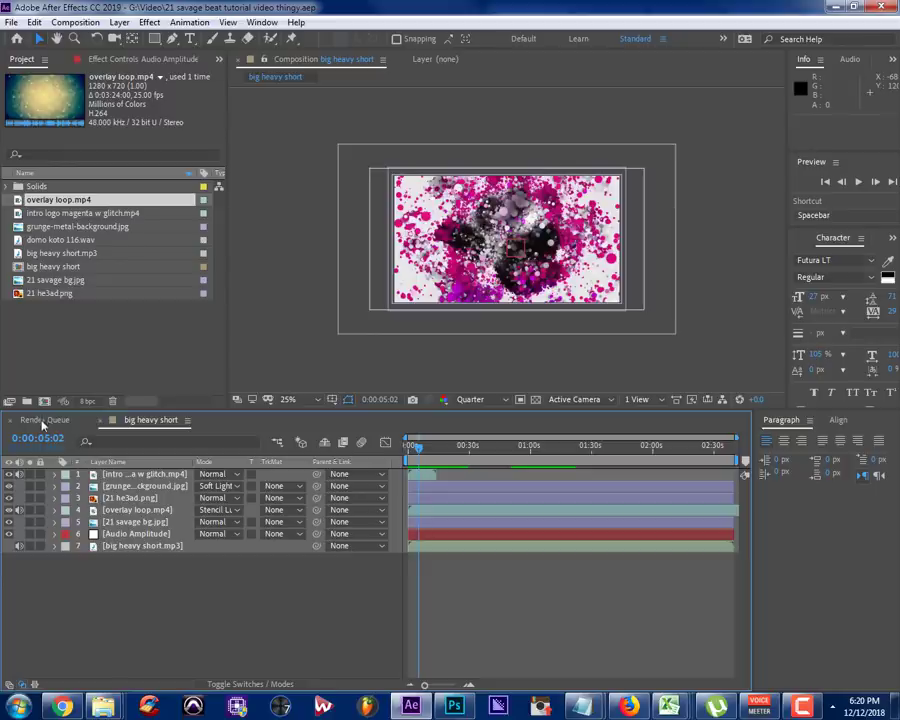
left_click(126, 253)
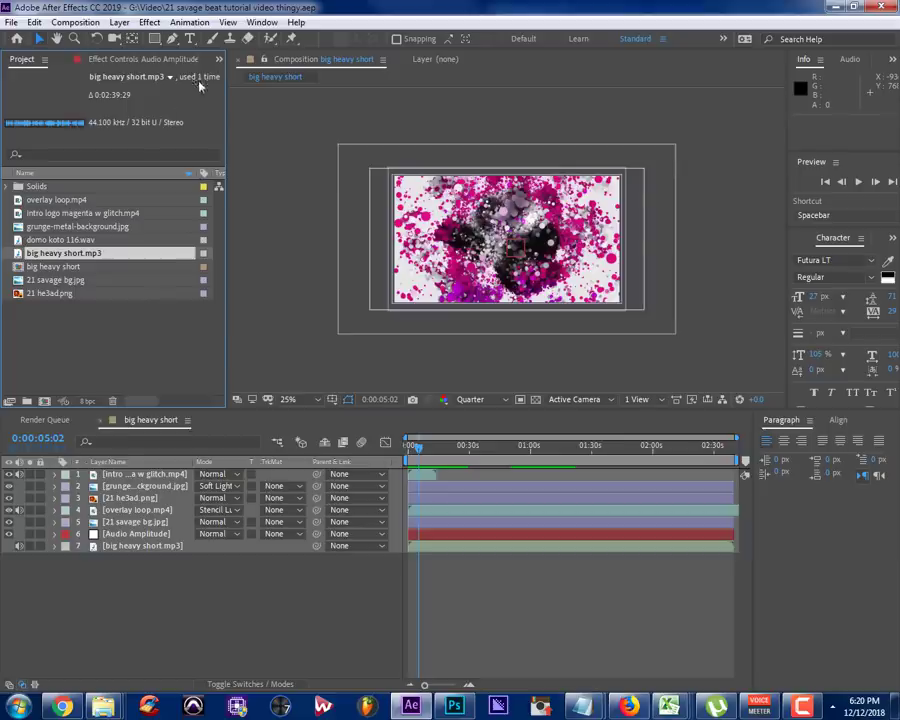
left_click(75, 22)
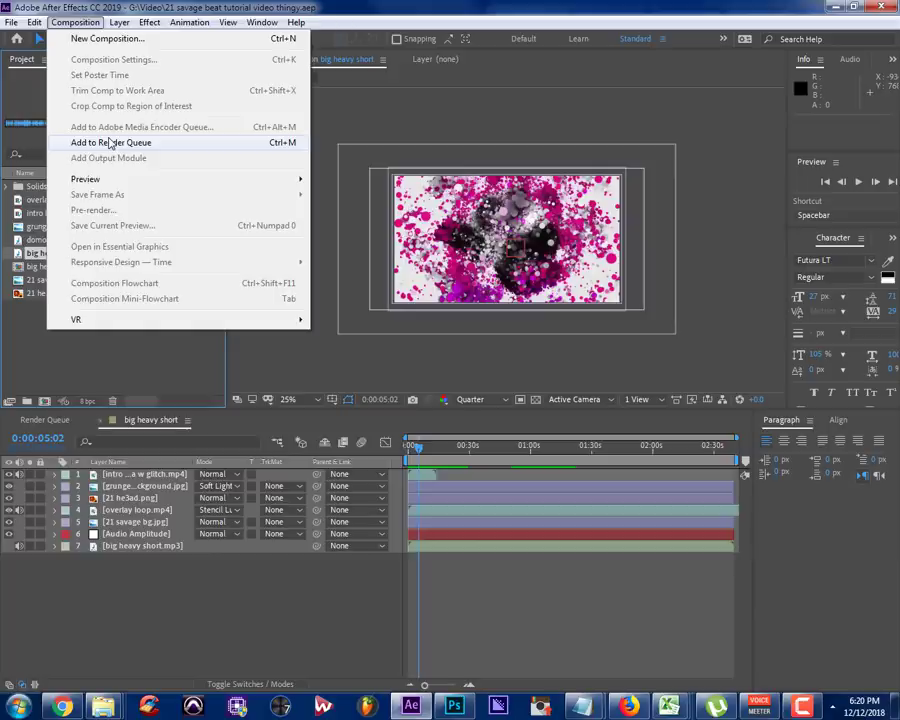
left_click(110, 143)
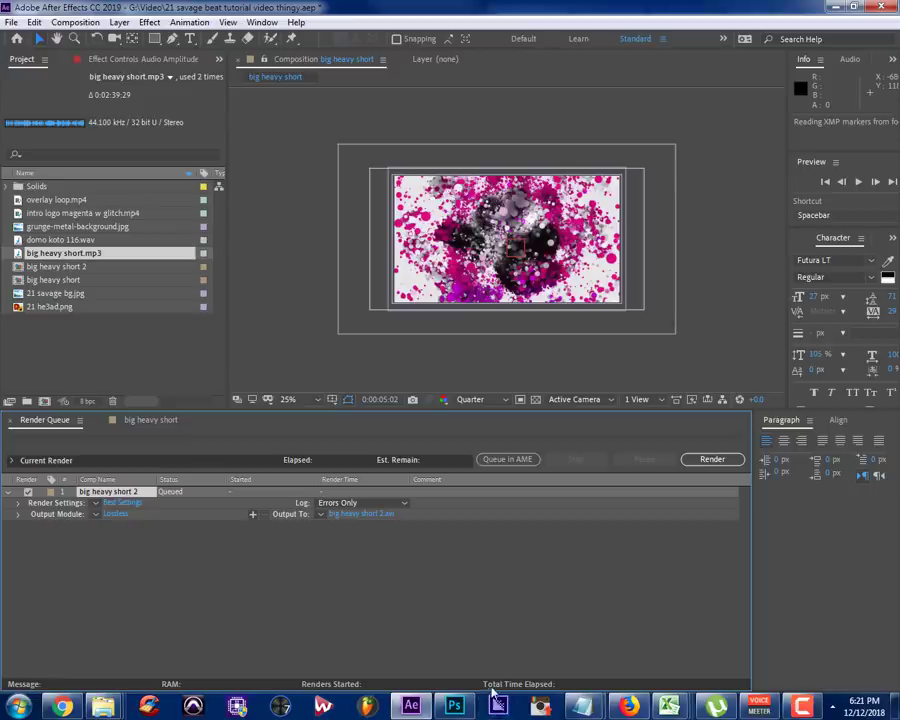
left_click(505, 460)
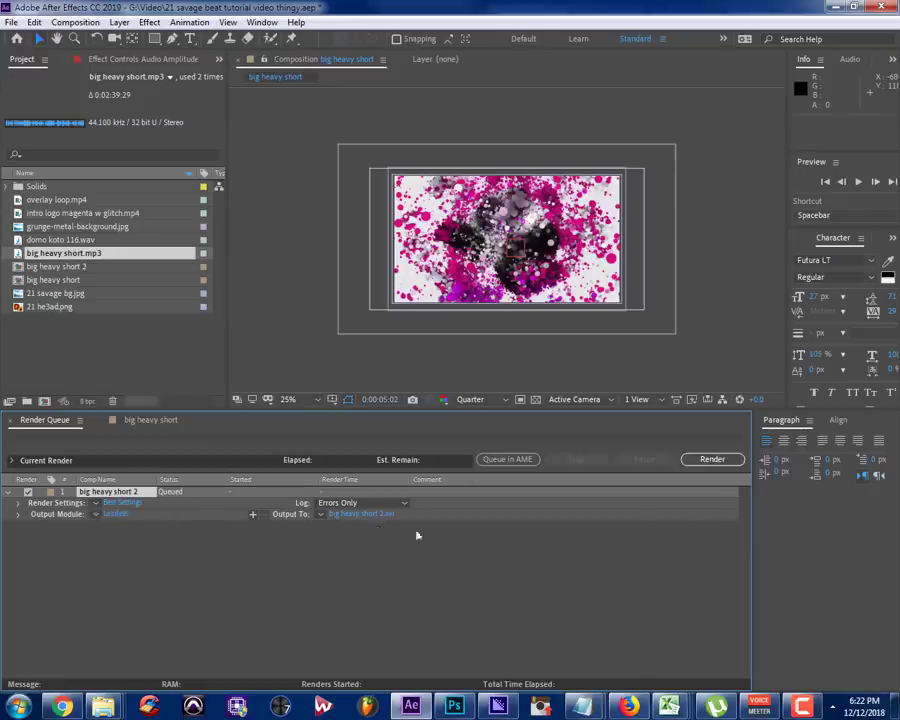
left_click(116, 515)
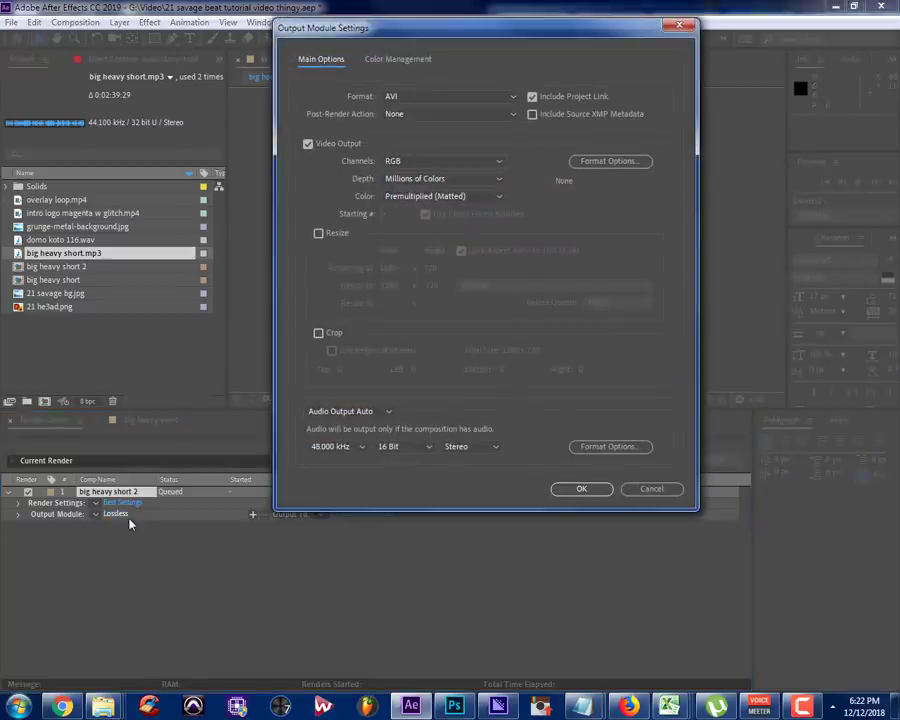
left_click(418, 99)
left_click(432, 249)
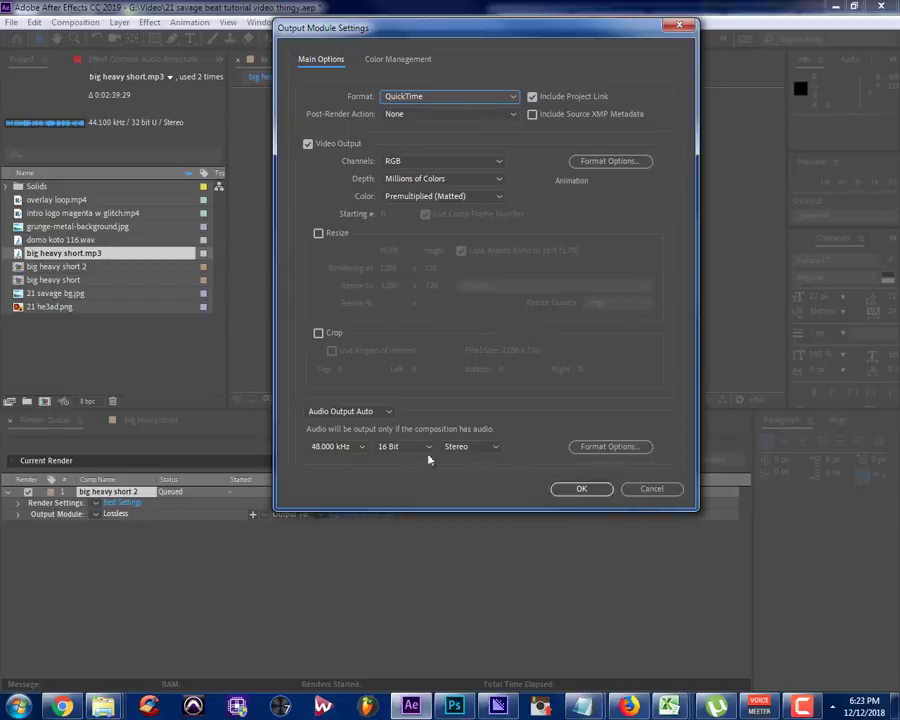
left_click(651, 488)
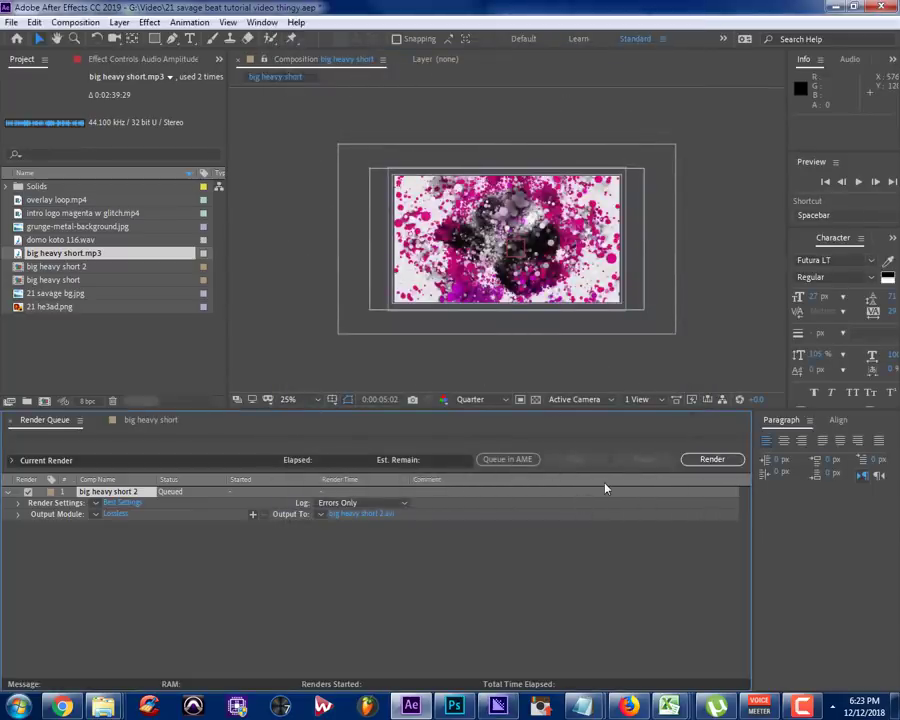
Bring the big heavy short 2 render into the Adobe Media Encoder queue and reposition the encoder window
key("ctrl+alt+m")
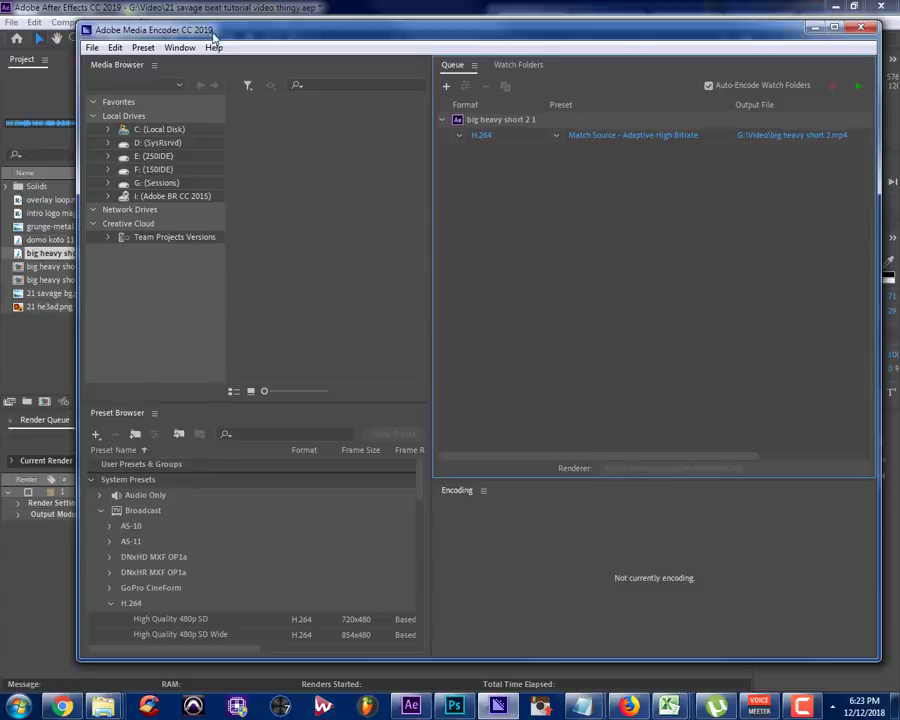
left_click_drag(212, 34, 184, 46)
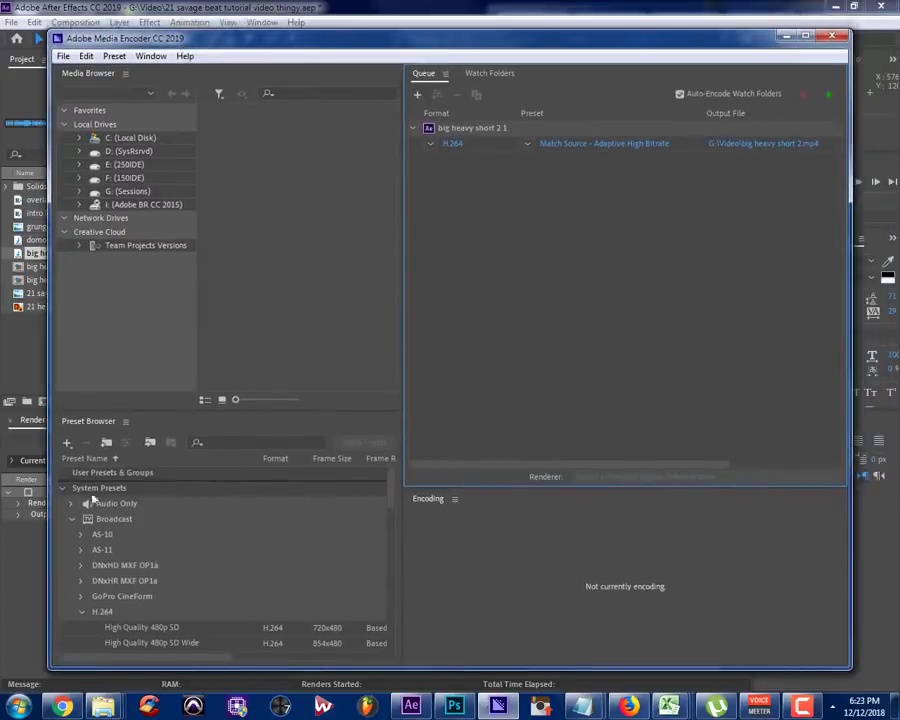
left_click_drag(229, 40, 239, 43)
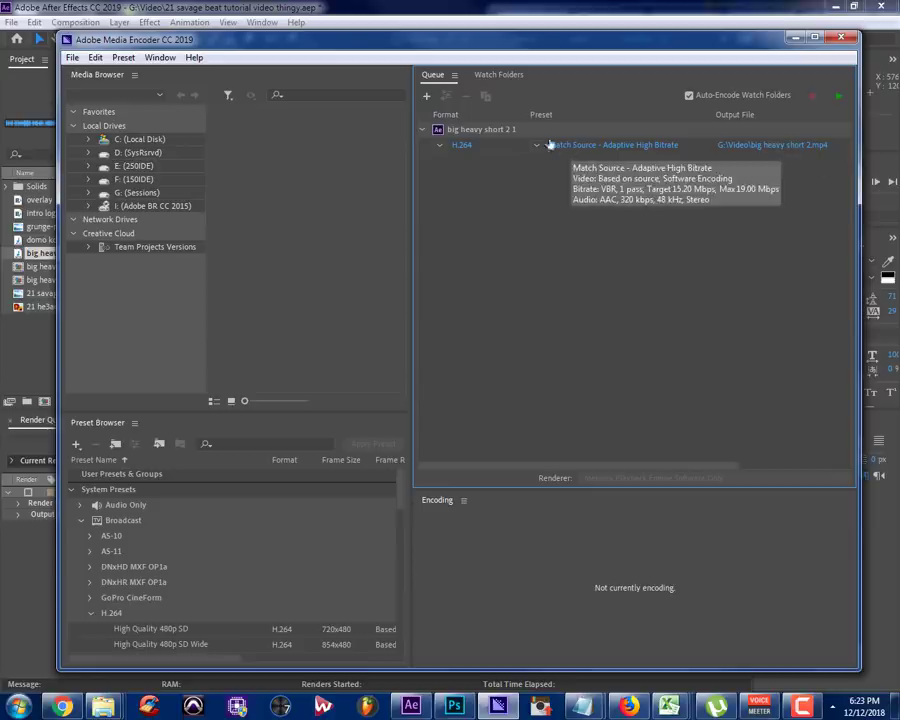
Examine the broadcast system presets for encoding, especially the H.264 quality and Match Source presets
scroll(184, 578, "down", 2)
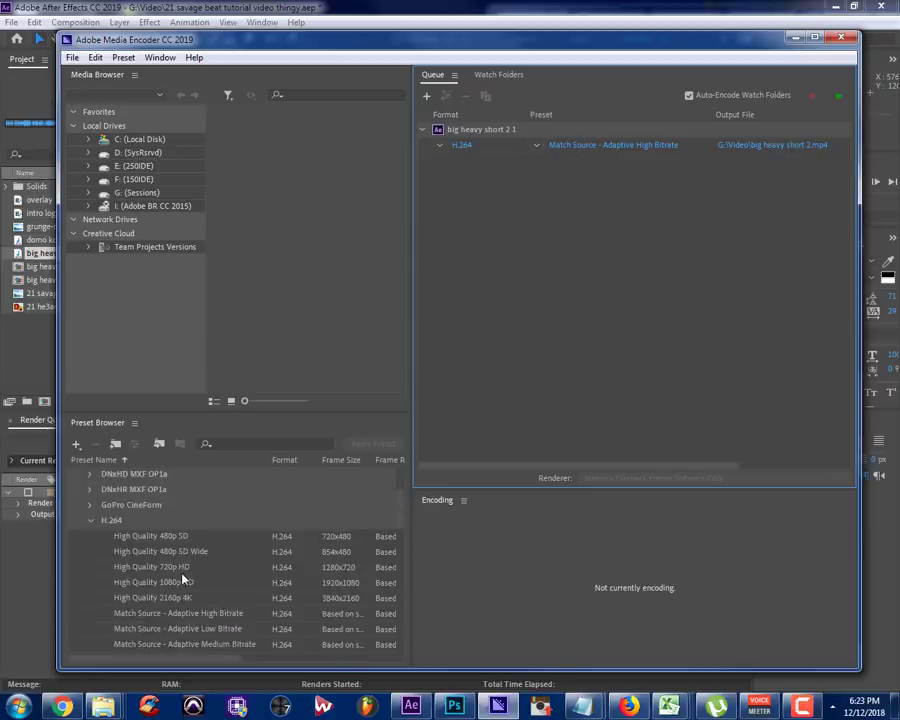
scroll(136, 569, "up", 2)
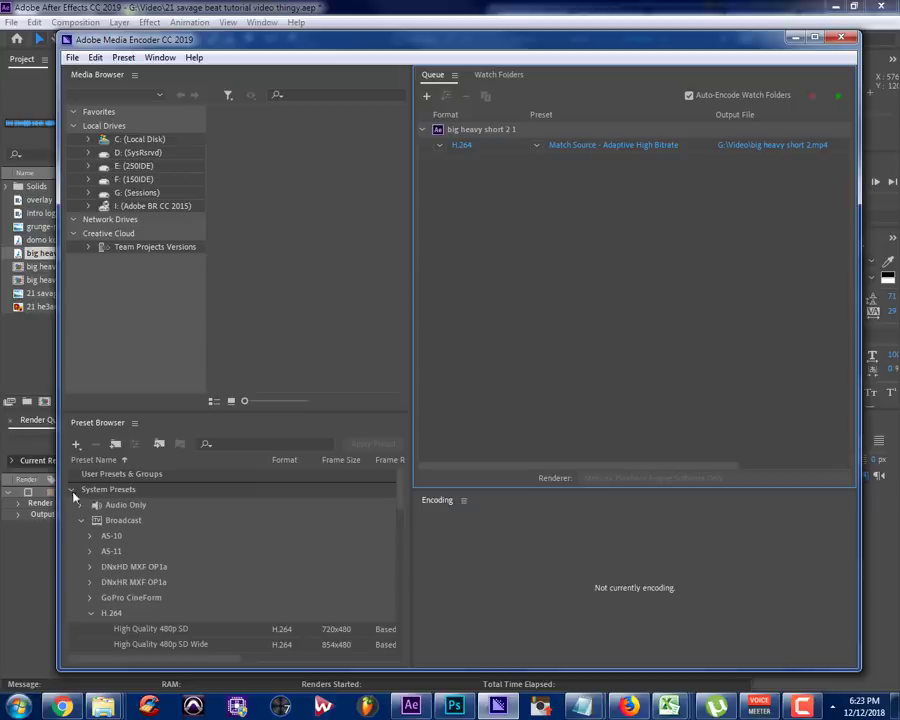
scroll(254, 620, "down", 8)
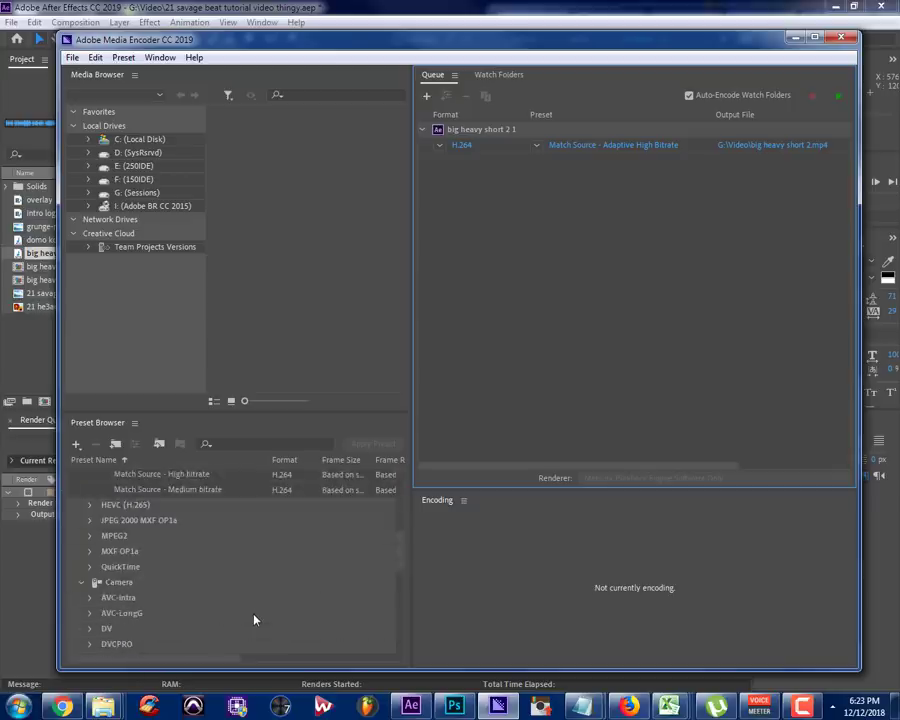
scroll(254, 620, "up", 3)
scroll(254, 620, "down", 2)
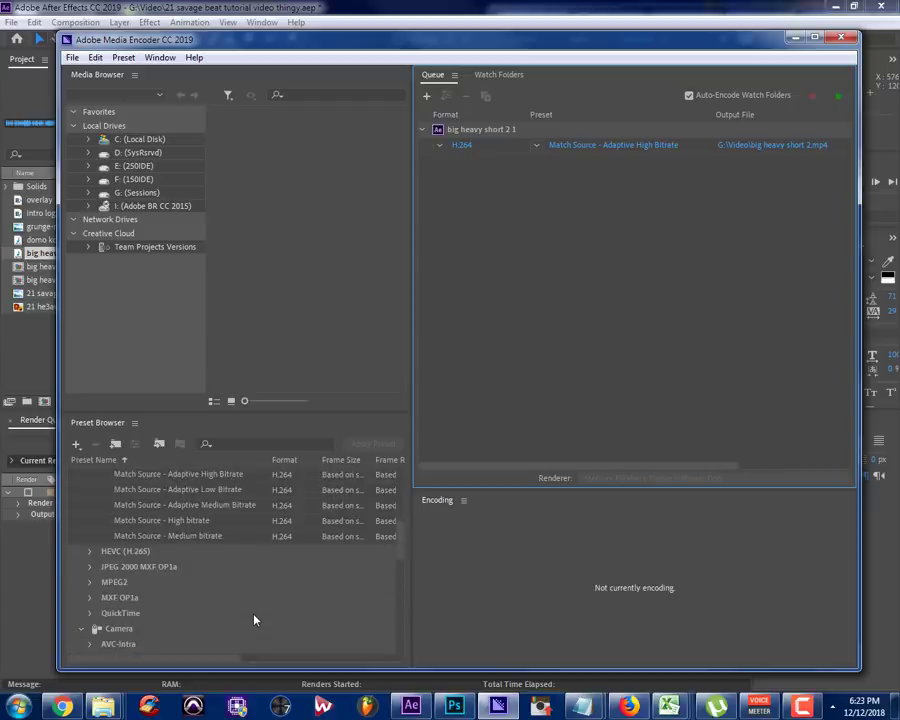
scroll(254, 620, "down", 3)
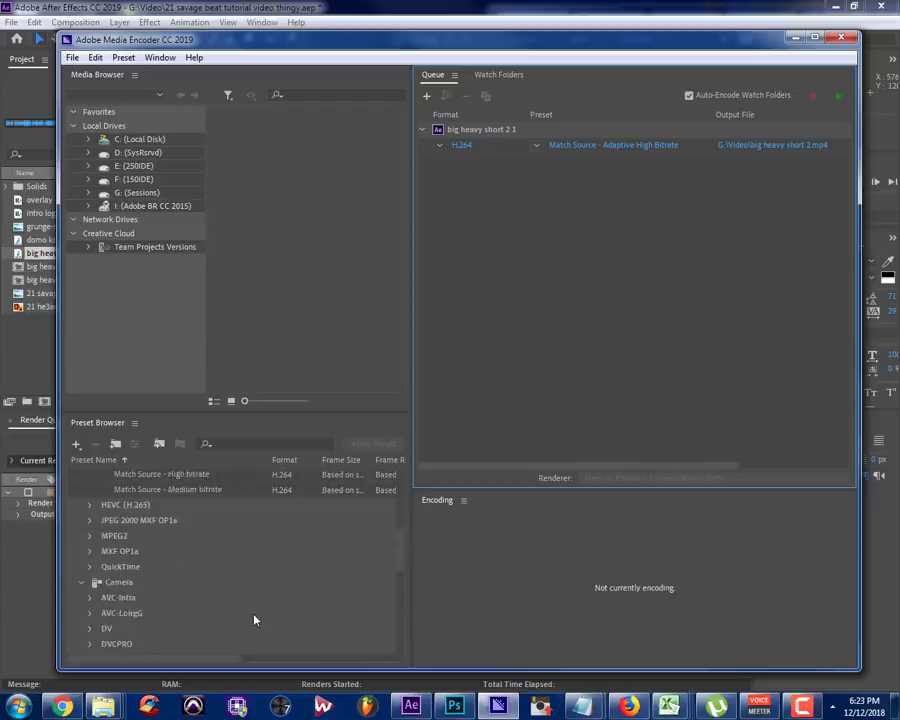
scroll(254, 620, "up", 3)
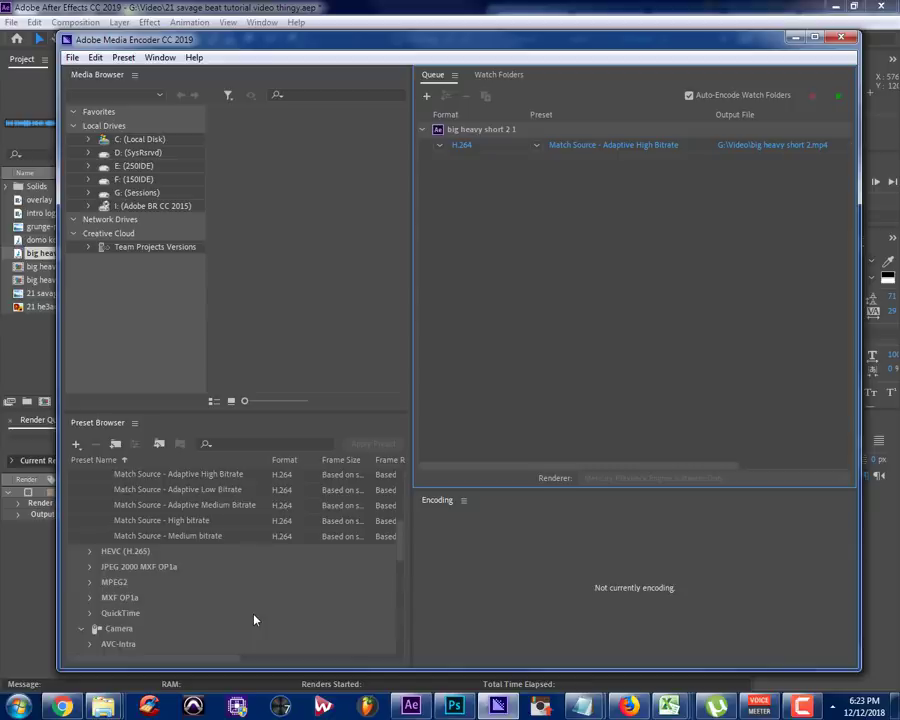
scroll(254, 620, "up", 1)
scroll(254, 620, "up", 2)
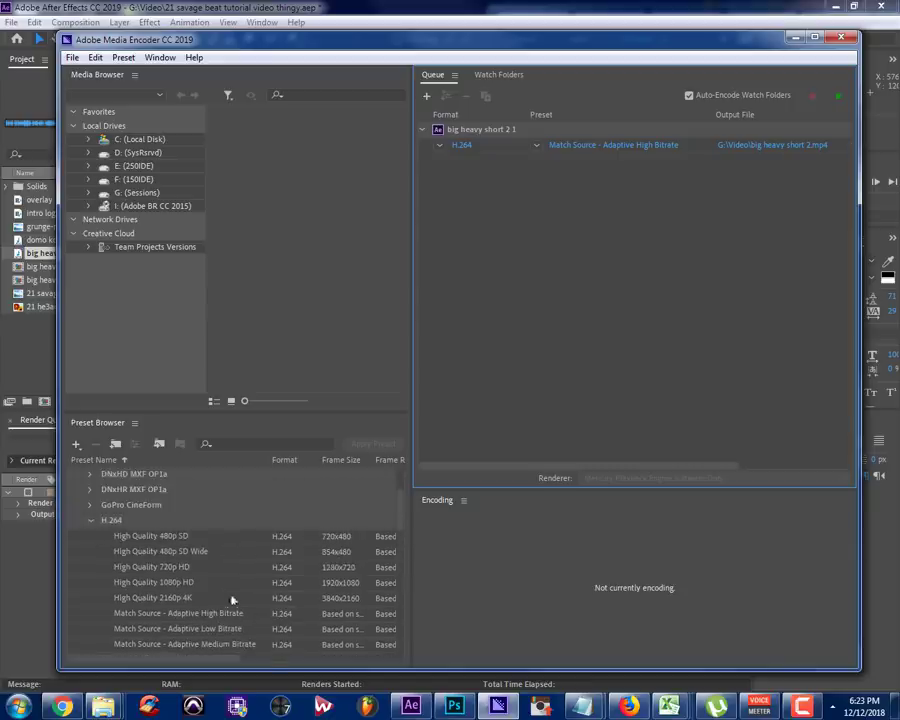
scroll(249, 606, "down", 2)
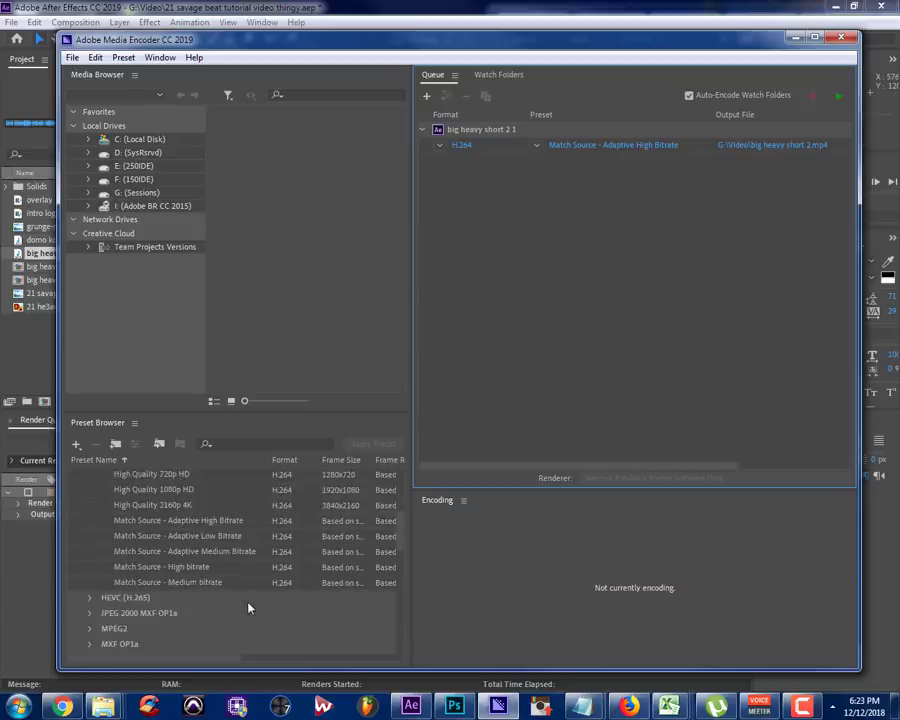
scroll(266, 575, "up", 2)
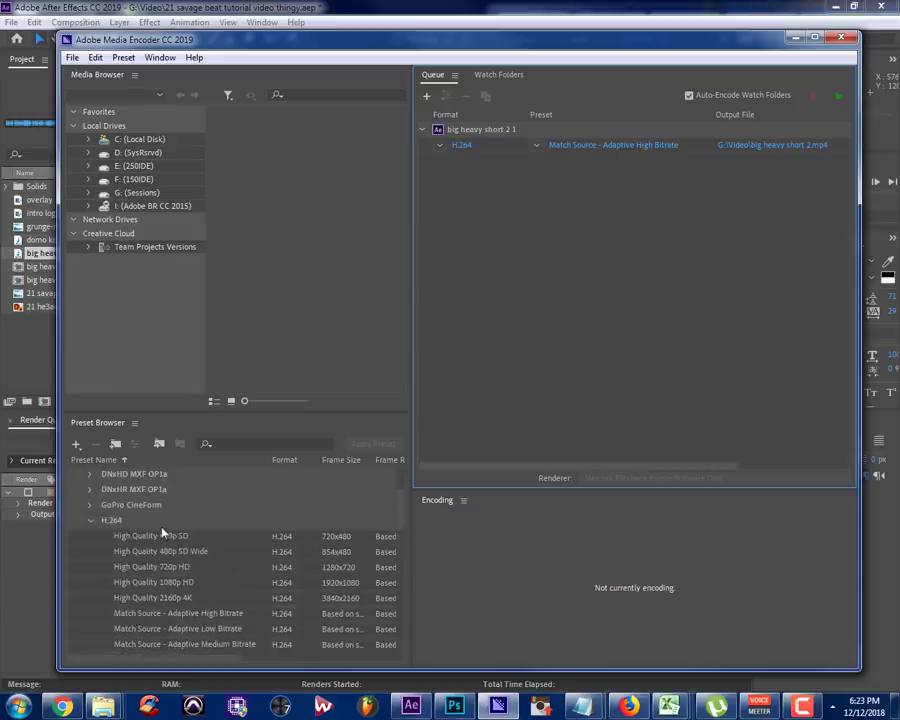
scroll(255, 578, "down", 3)
scroll(223, 515, "up", 3)
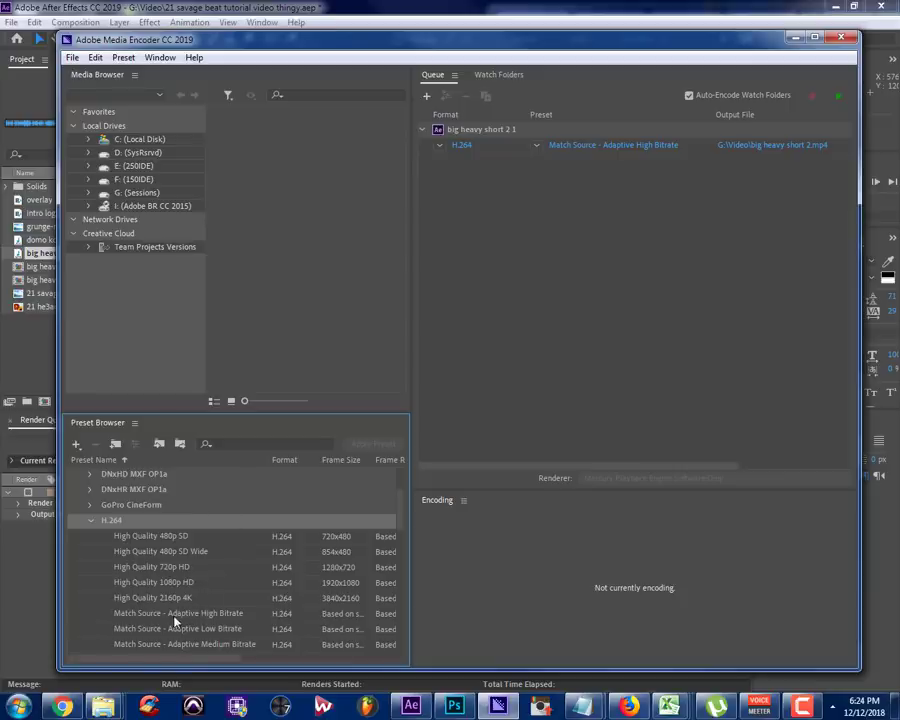
Start encoding the queued big heavy short composition as H.264 with the Match Source - Adaptive High Bitrate preset
mouse_move(174, 621)
mouse_move(620, 146)
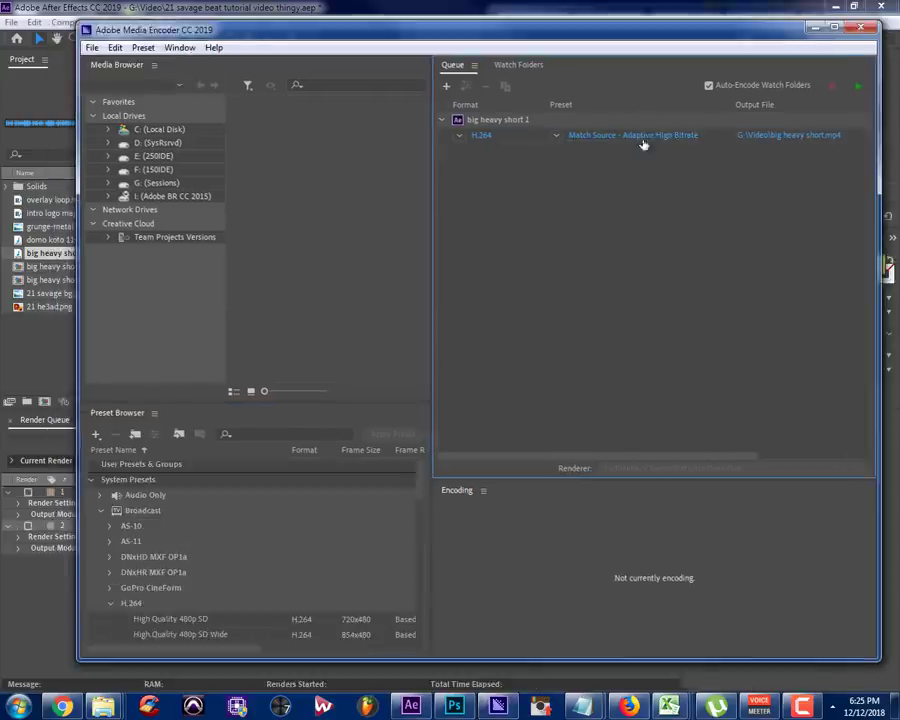
left_click(858, 85)
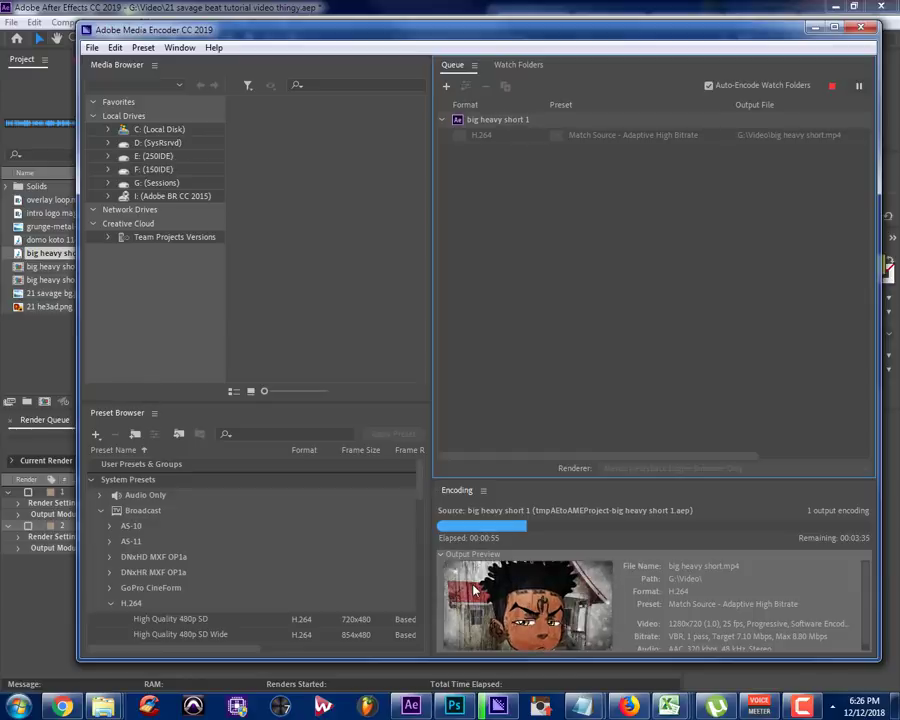
Switch to Photoshop and show Layer 1 with the head artwork in front of the house image
left_click(456, 707)
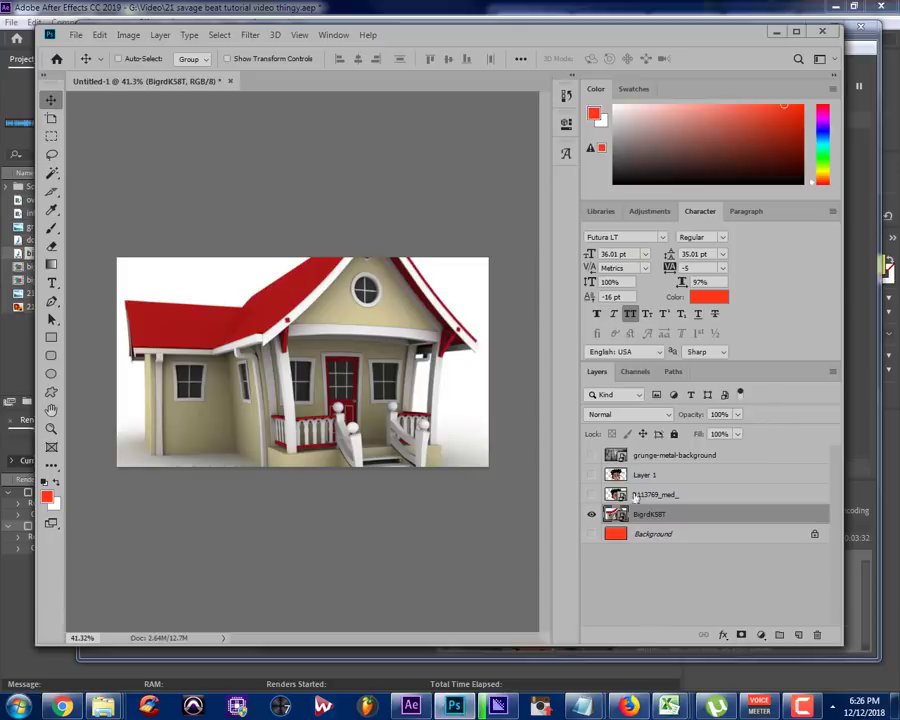
left_click(591, 475)
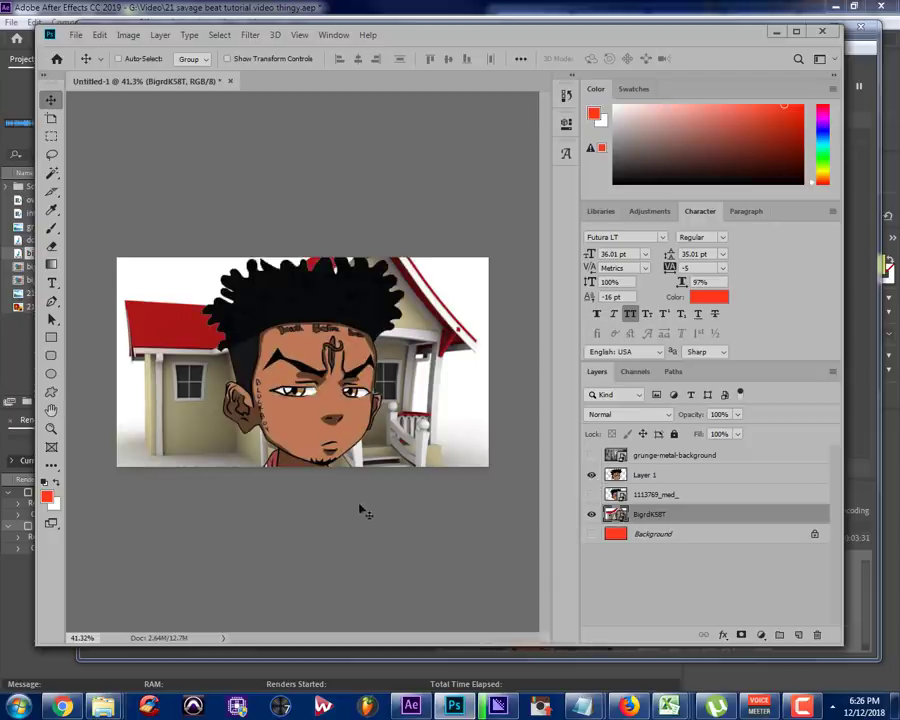
left_click(75, 35)
left_click(133, 192)
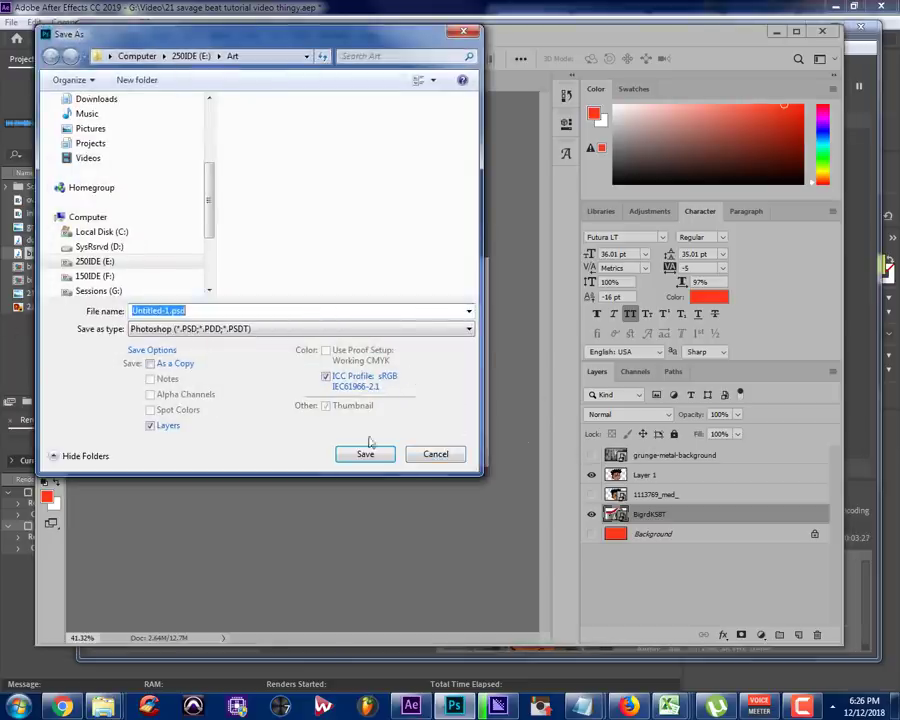
left_click(435, 455)
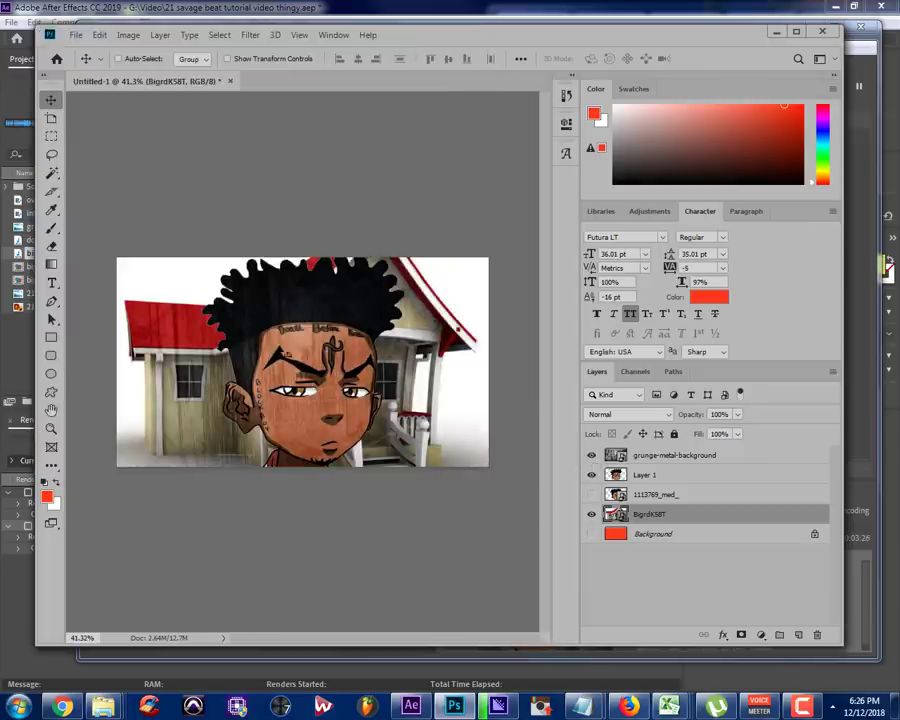
Save the composed artwork as a JPEG named "21head tut" in the Art folder at Maximum quality 12, and return to Adobe Media Encoder
left_click(75, 34)
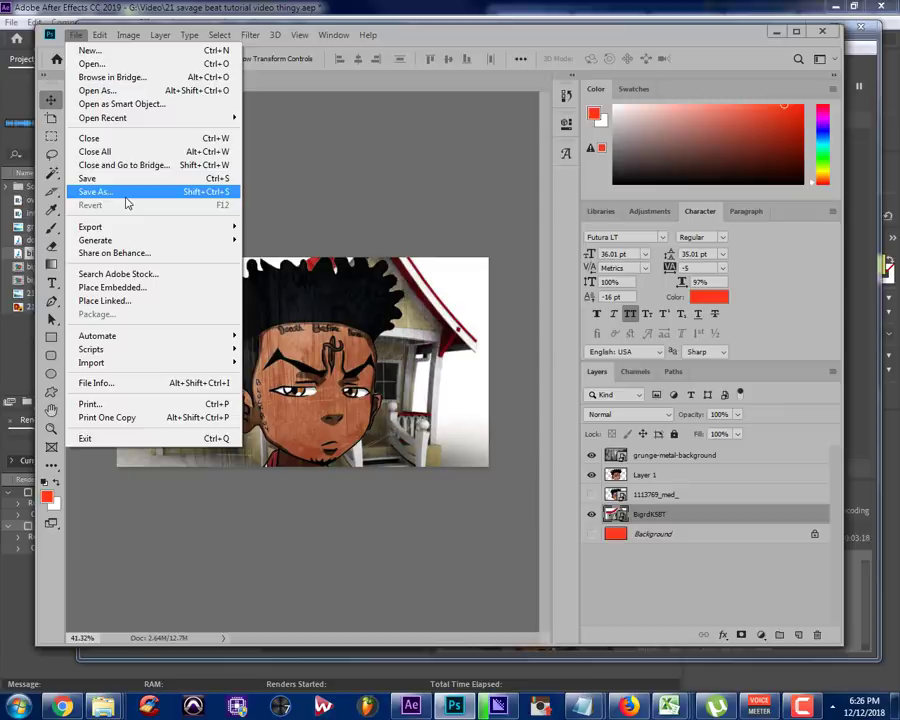
left_click(125, 193)
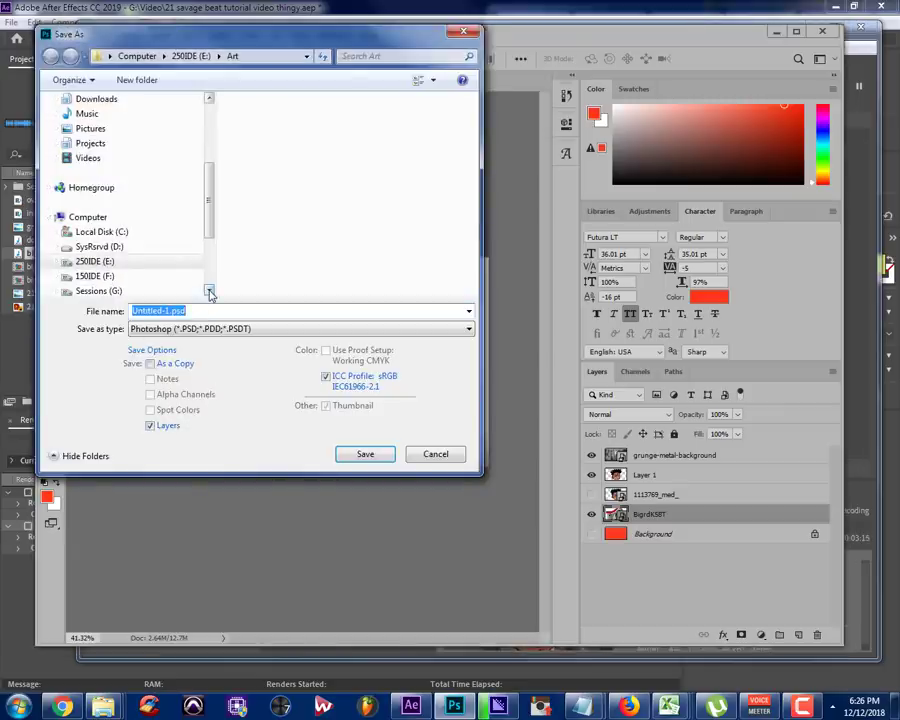
type("21head")
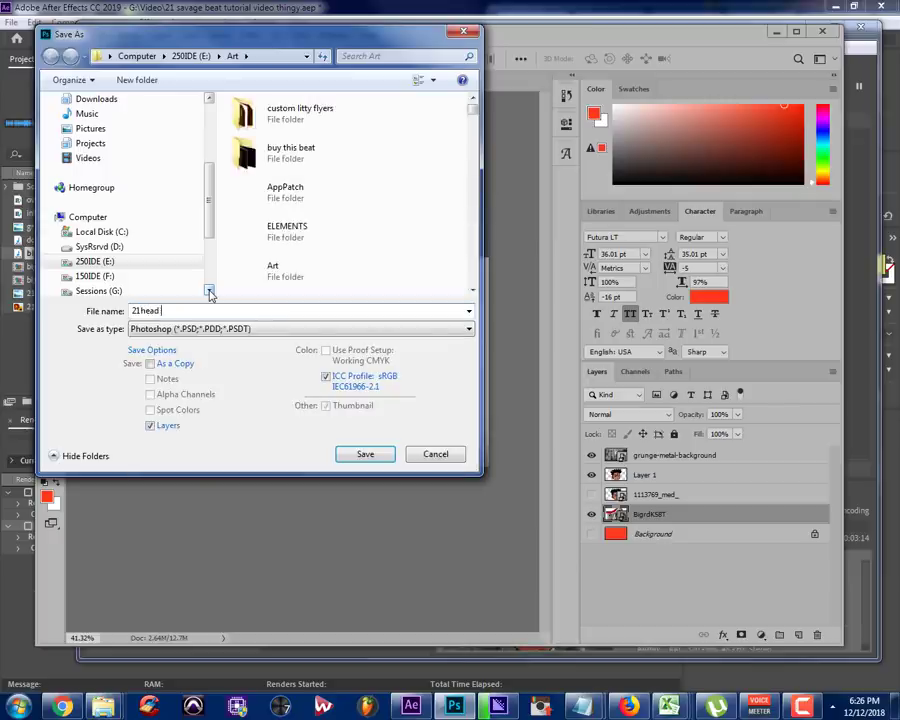
type(" tut")
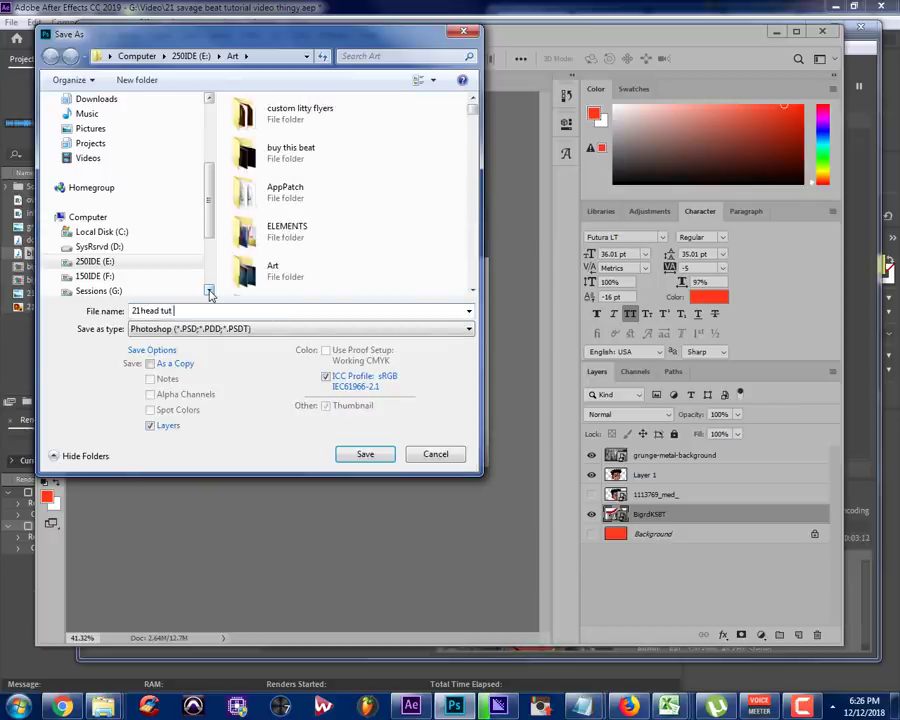
left_click(215, 330)
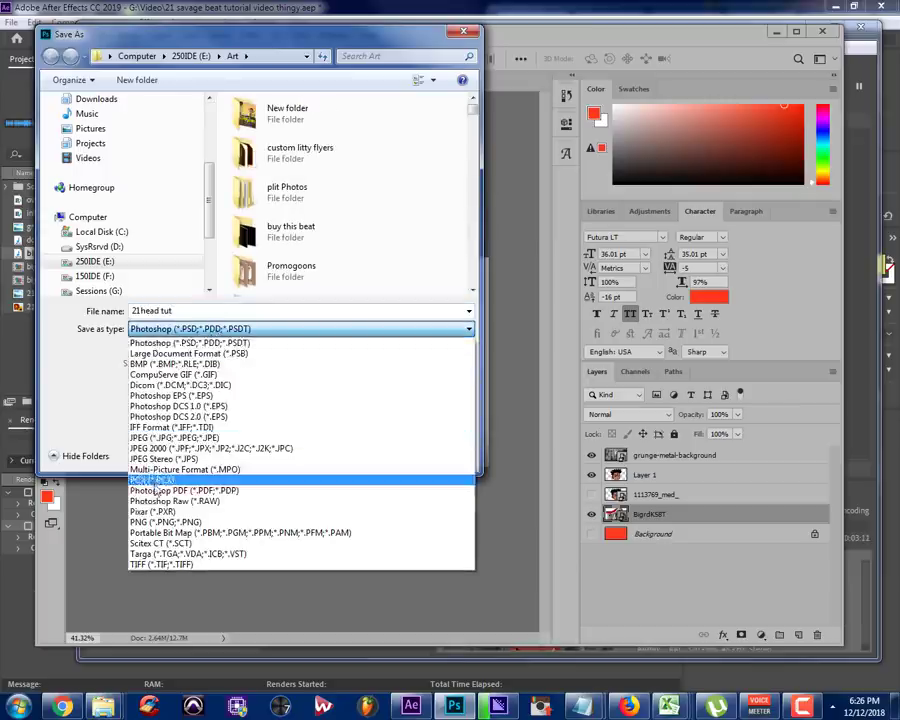
left_click(176, 437)
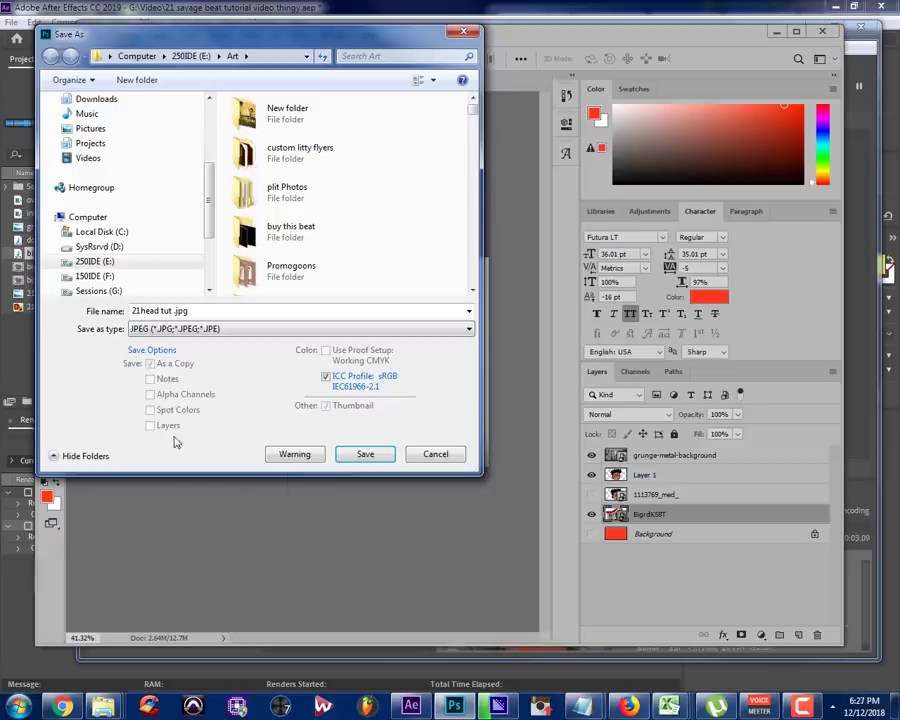
left_click(366, 453)
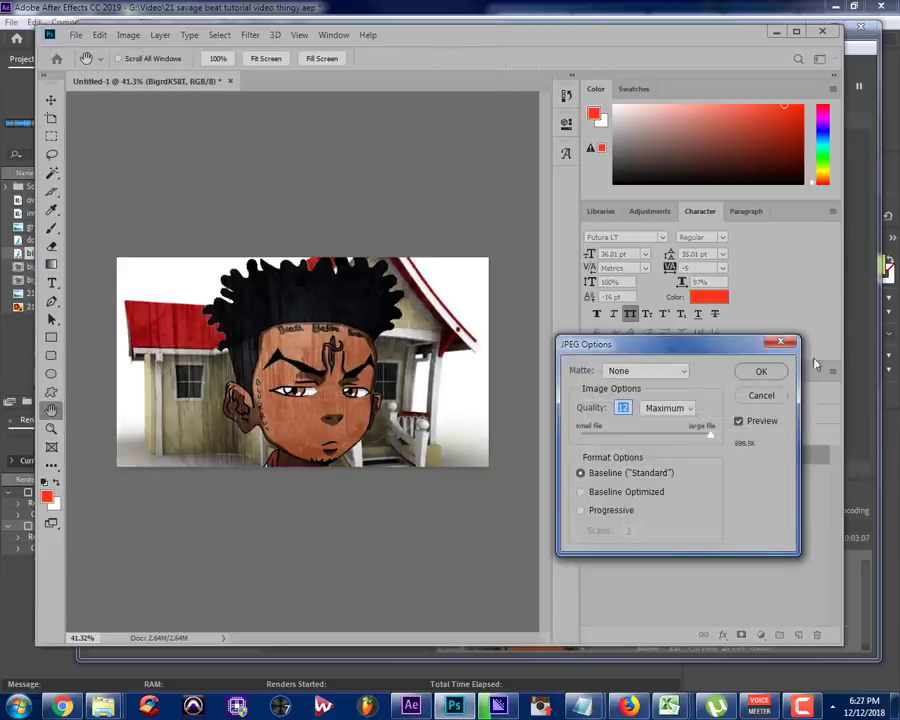
left_click(765, 371)
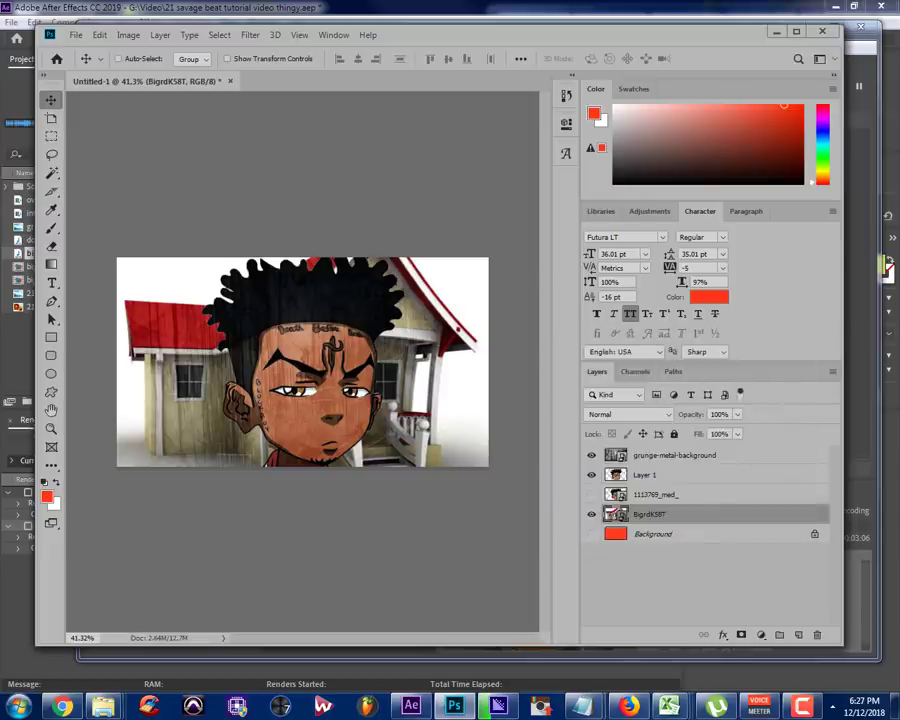
left_click(774, 33)
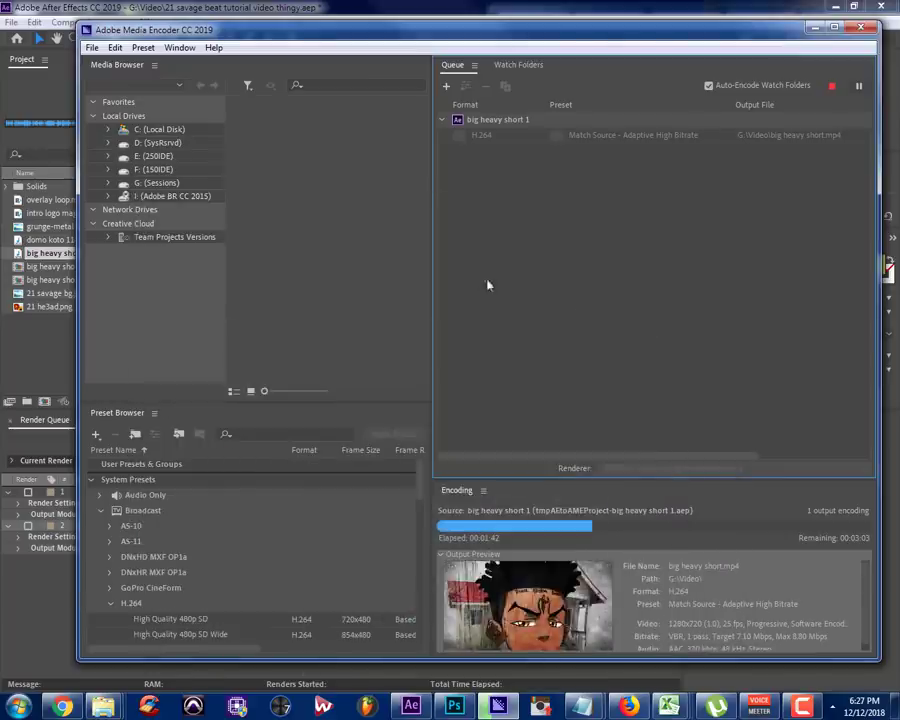